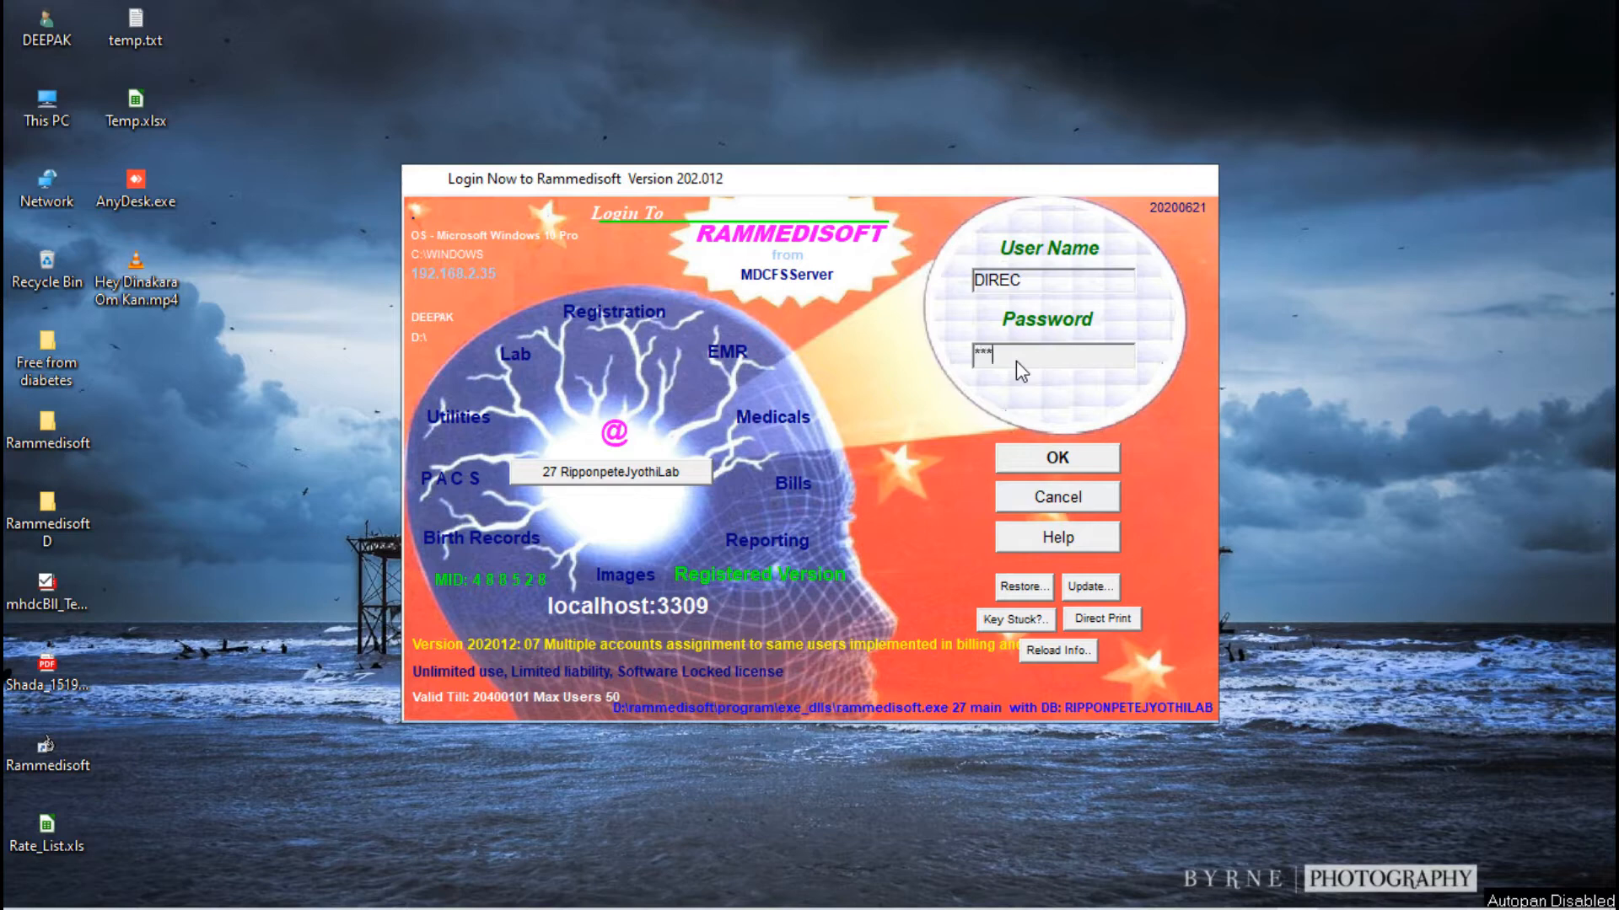
Step: Log in to Rammedisoft with the entered credentials and open the Reporting module
key("Return")
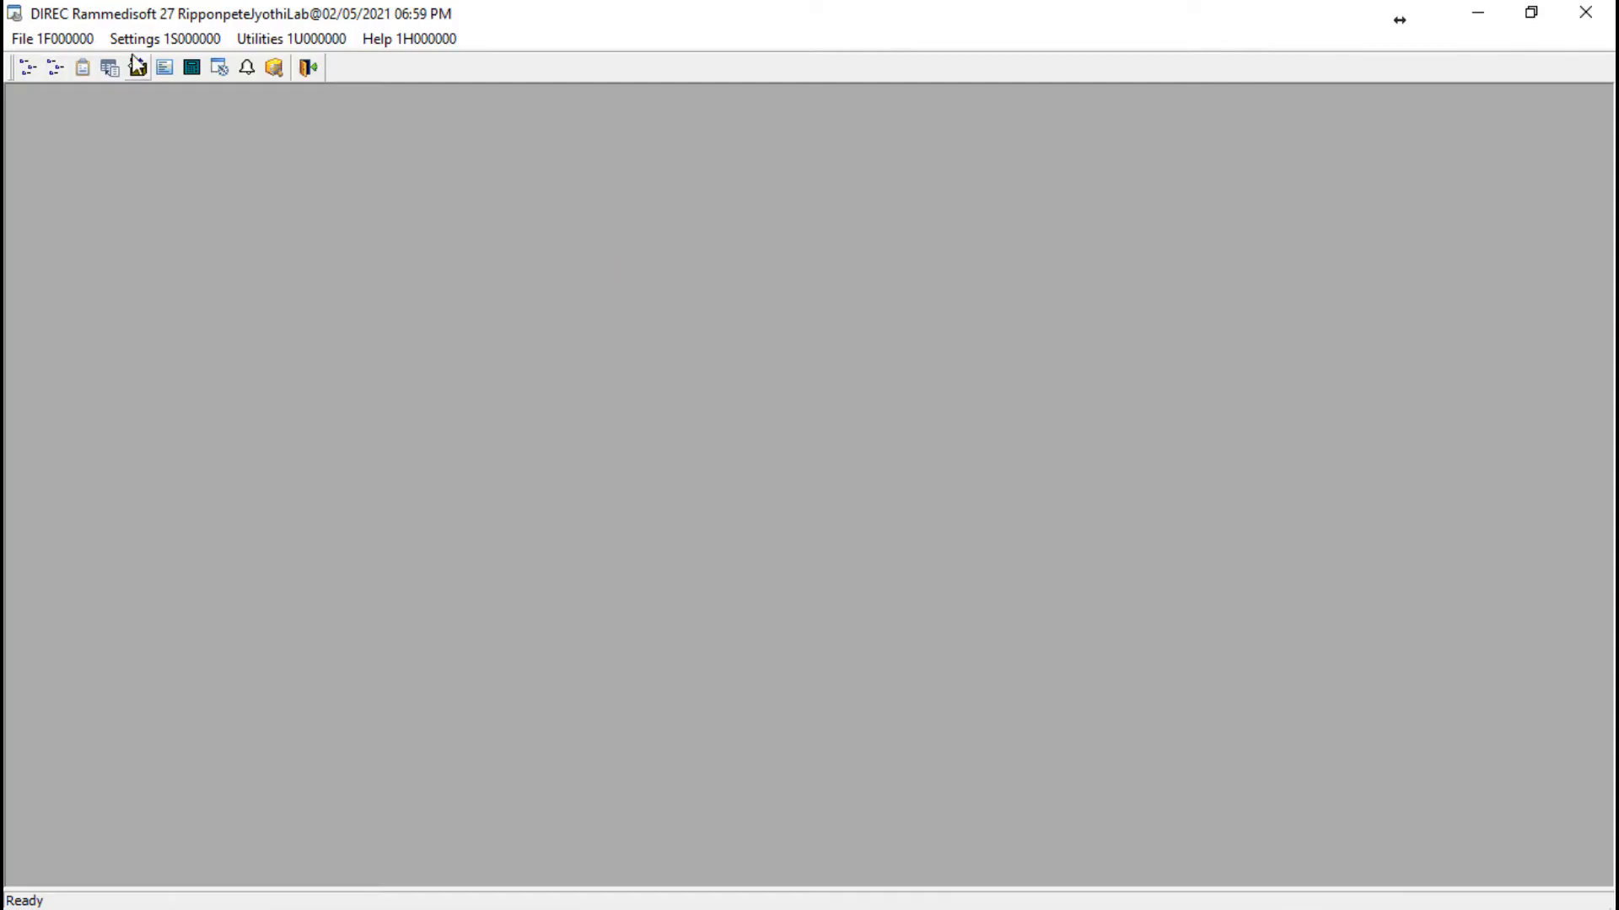
left_click(134, 44)
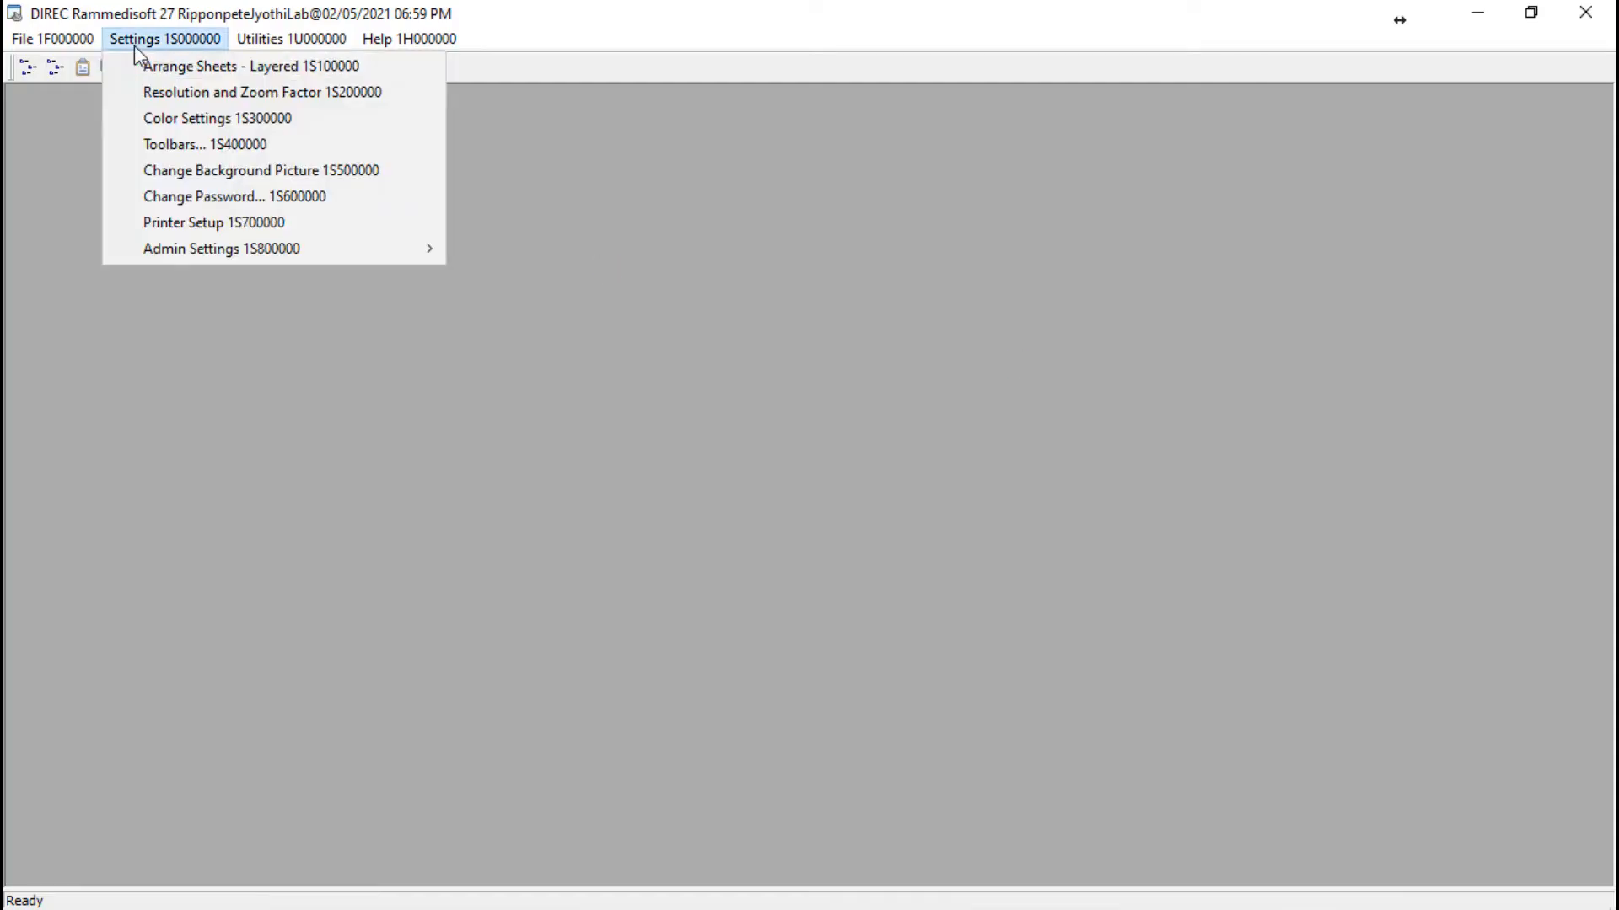
mouse_move(68, 42)
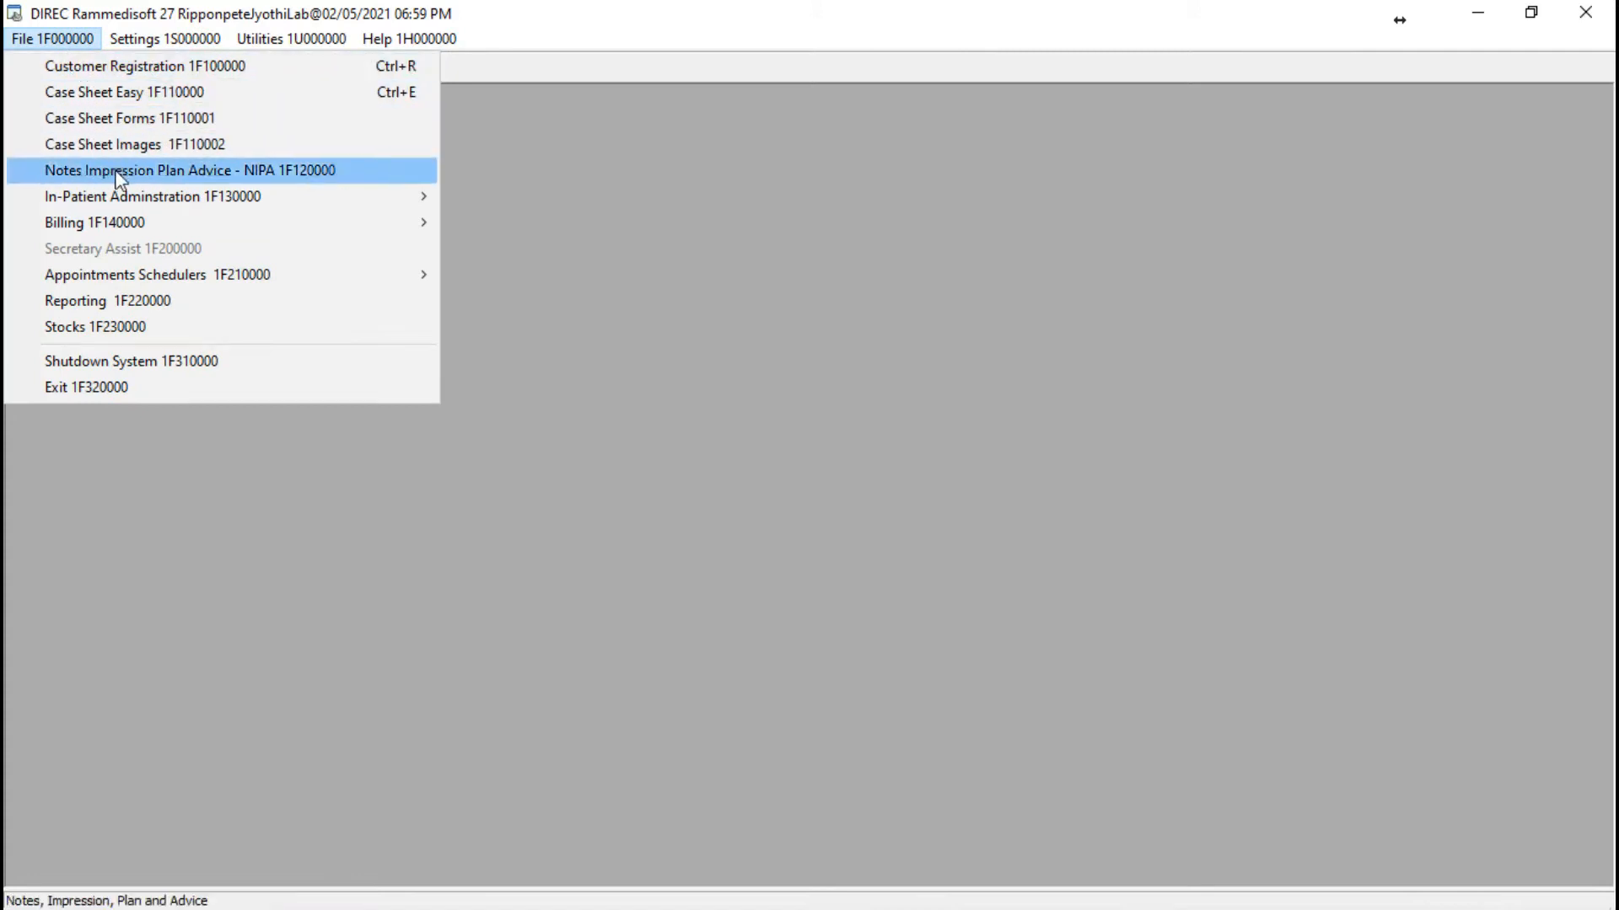
left_click(136, 301)
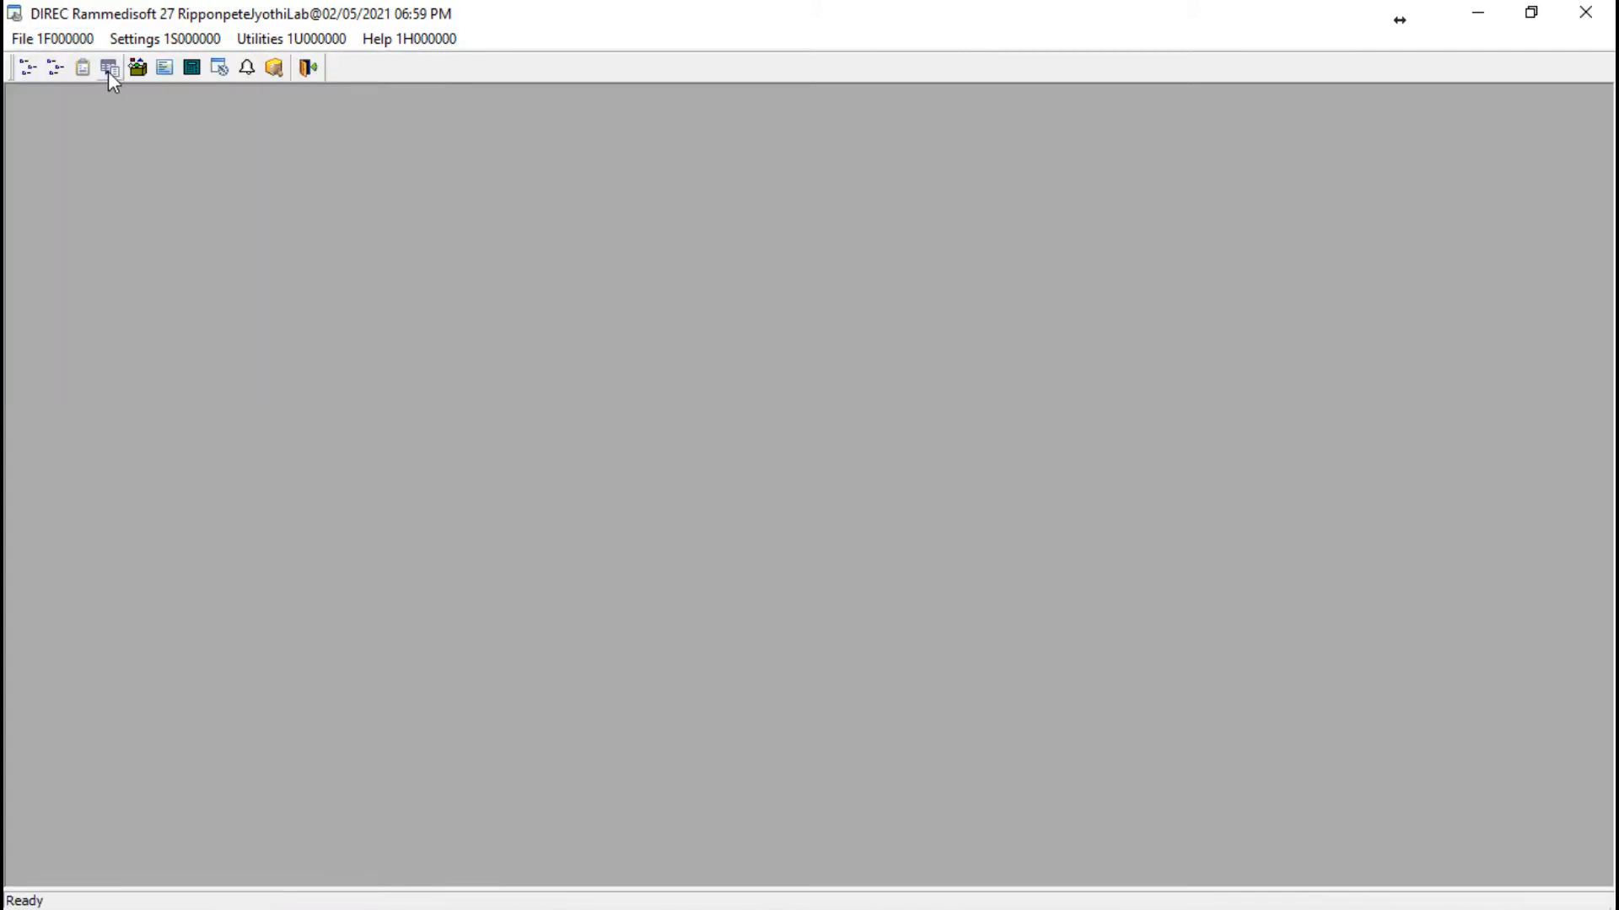
Step: Open the lab basic data entry with the Lab Tests Chargeable list
key("alt+f")
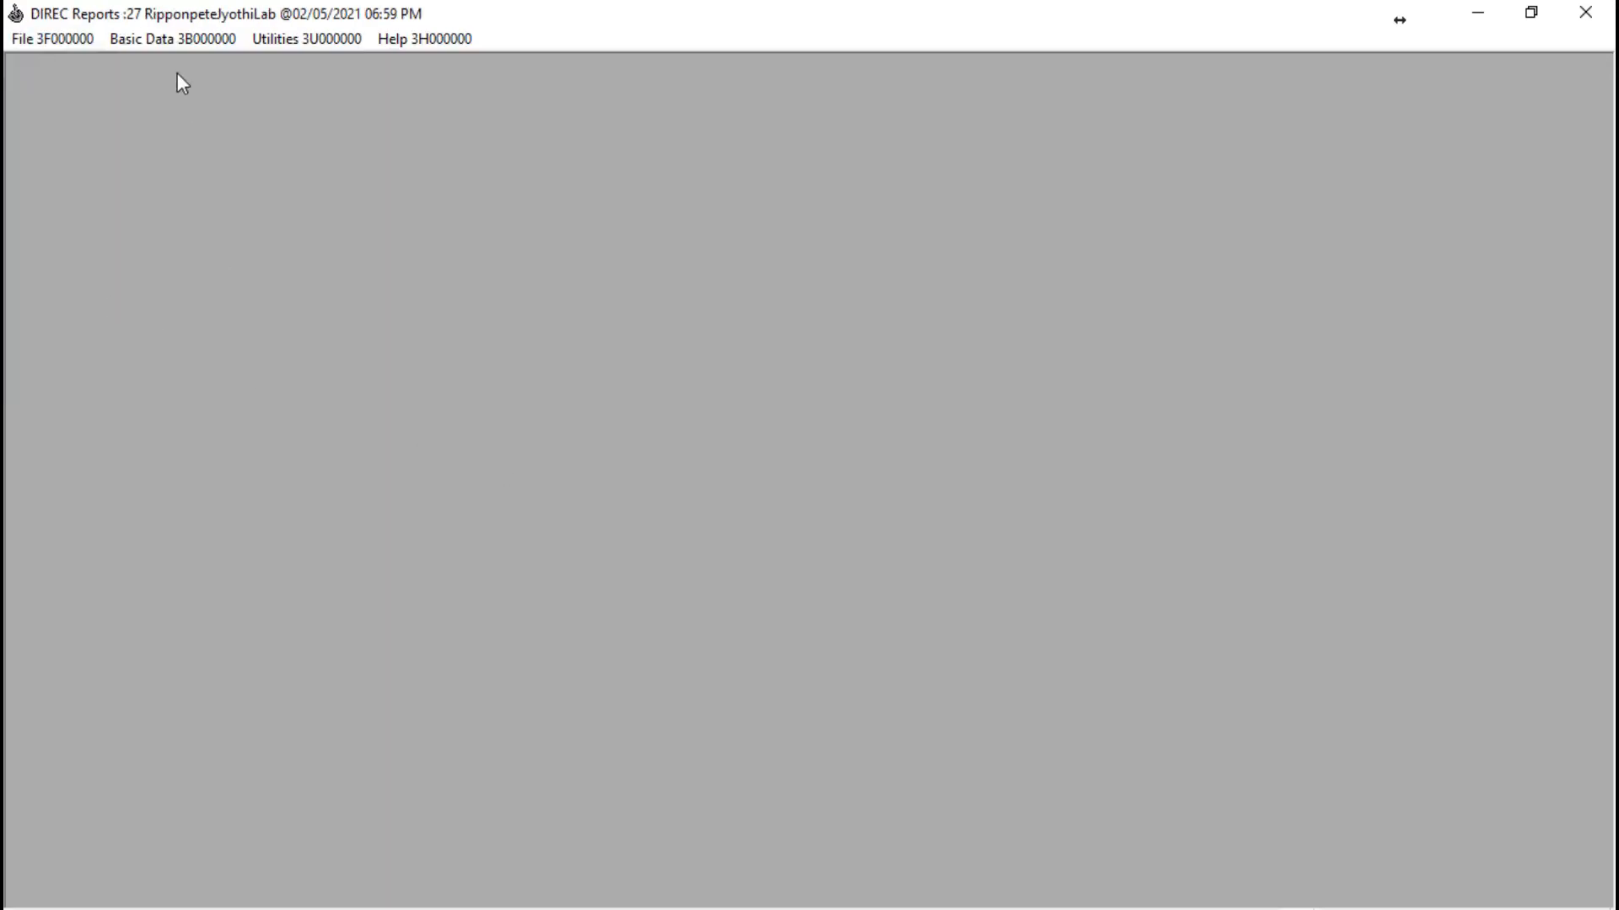
left_click(174, 40)
left_click(187, 68)
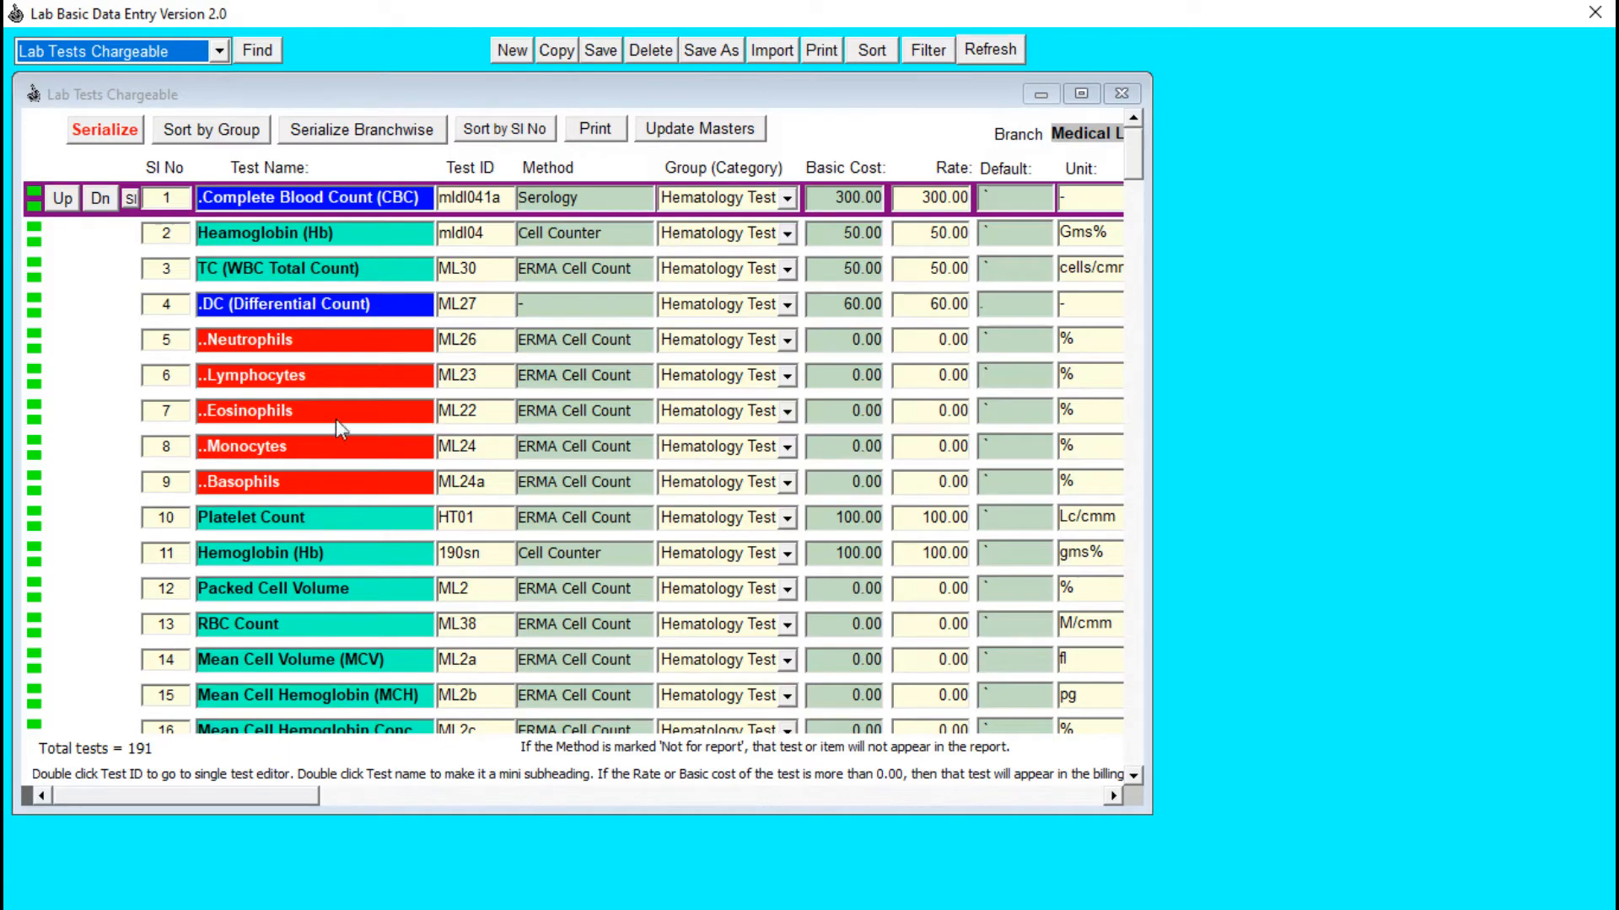
Step: Copy the Clotting Time (CT) test with serial number 24 as a new row and save it
left_click(170, 520)
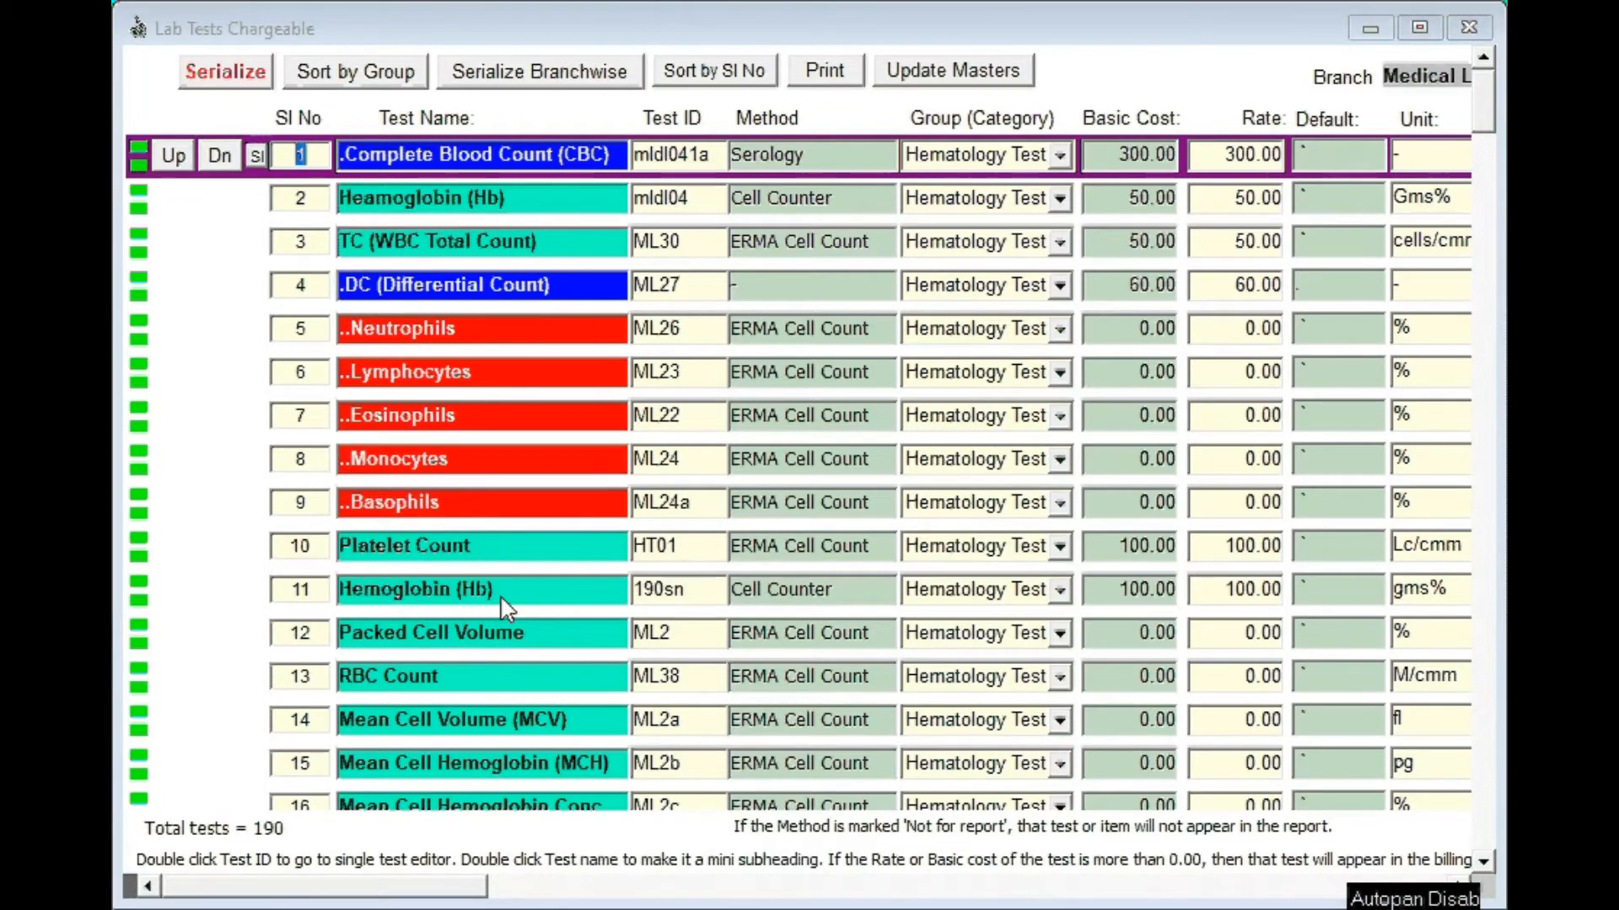
left_click(334, 639)
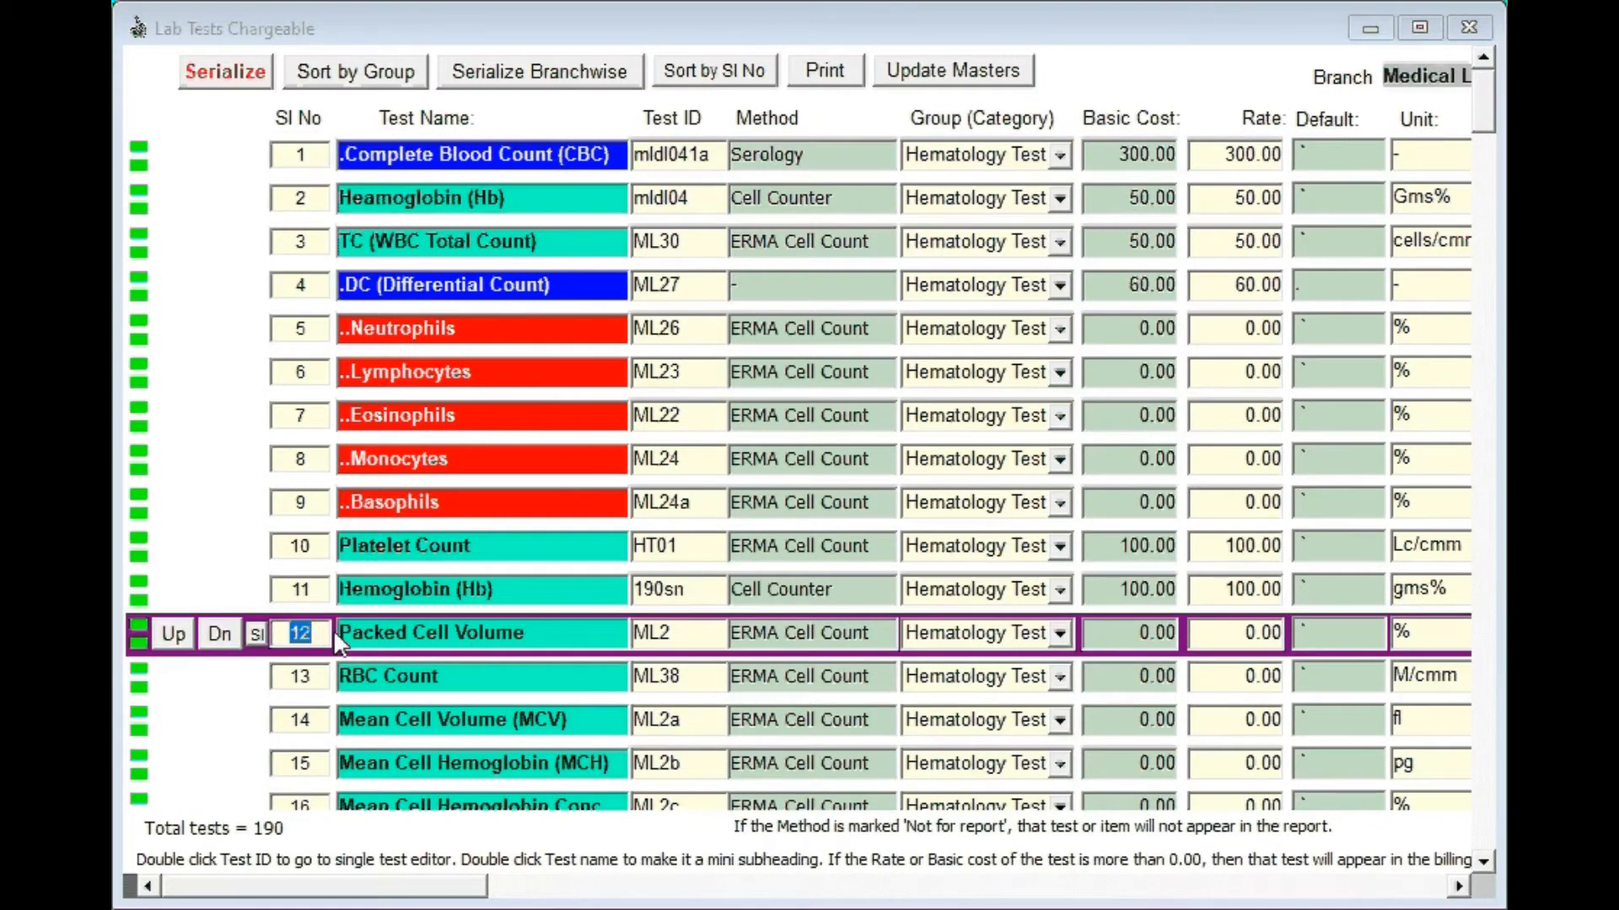
scroll(335, 639, "down", 2)
scroll(335, 639, "down", 2)
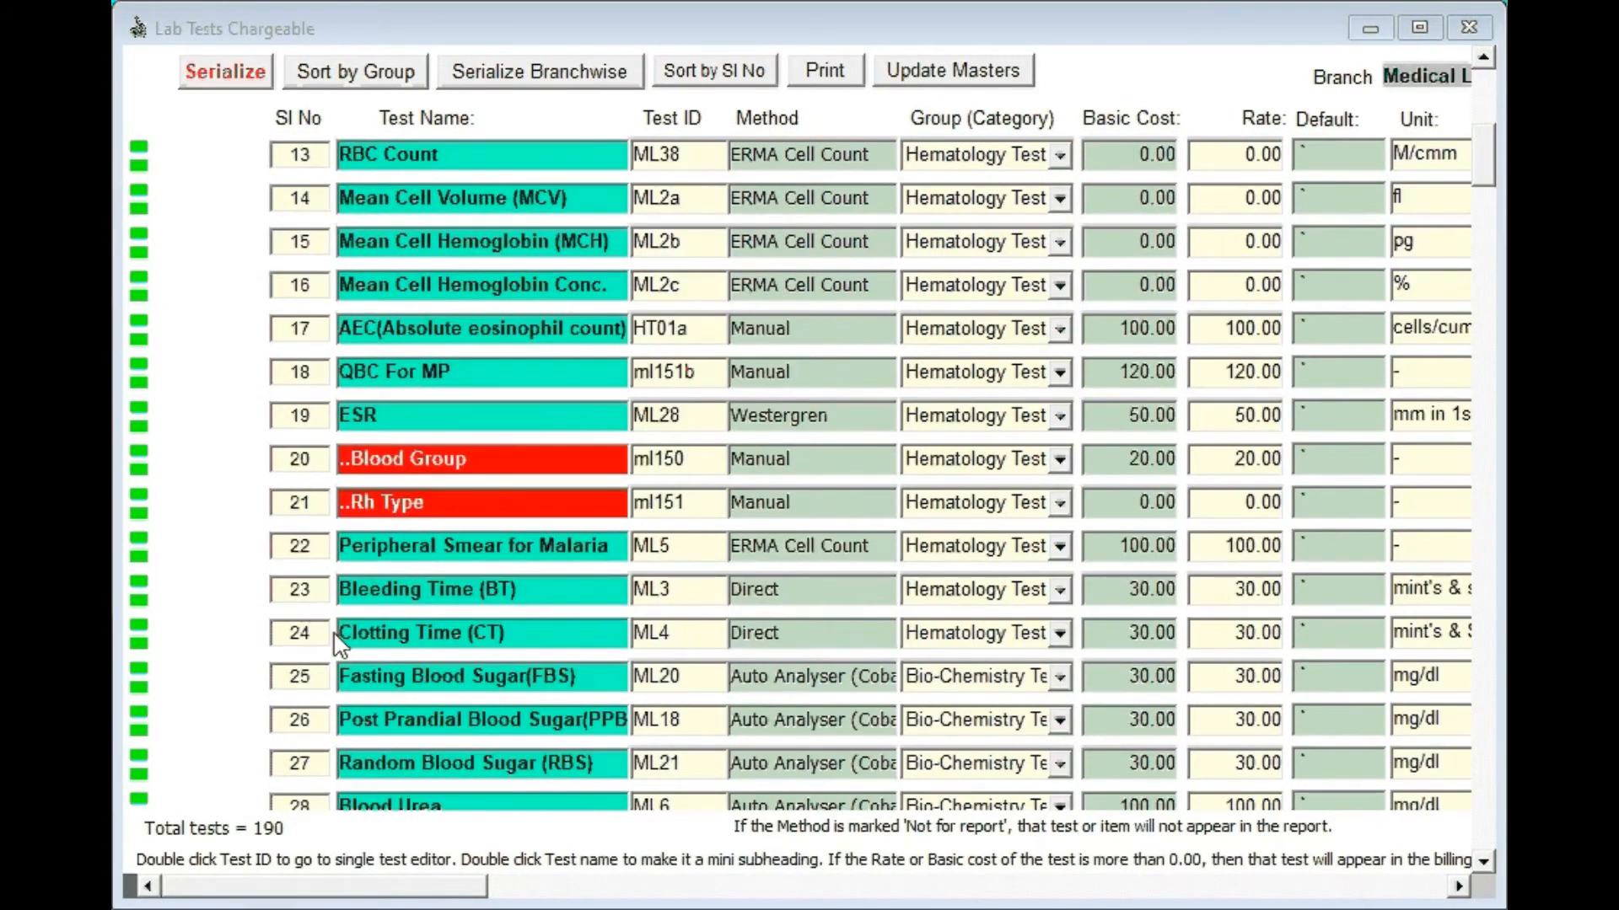
scroll(340, 645, "down", 1)
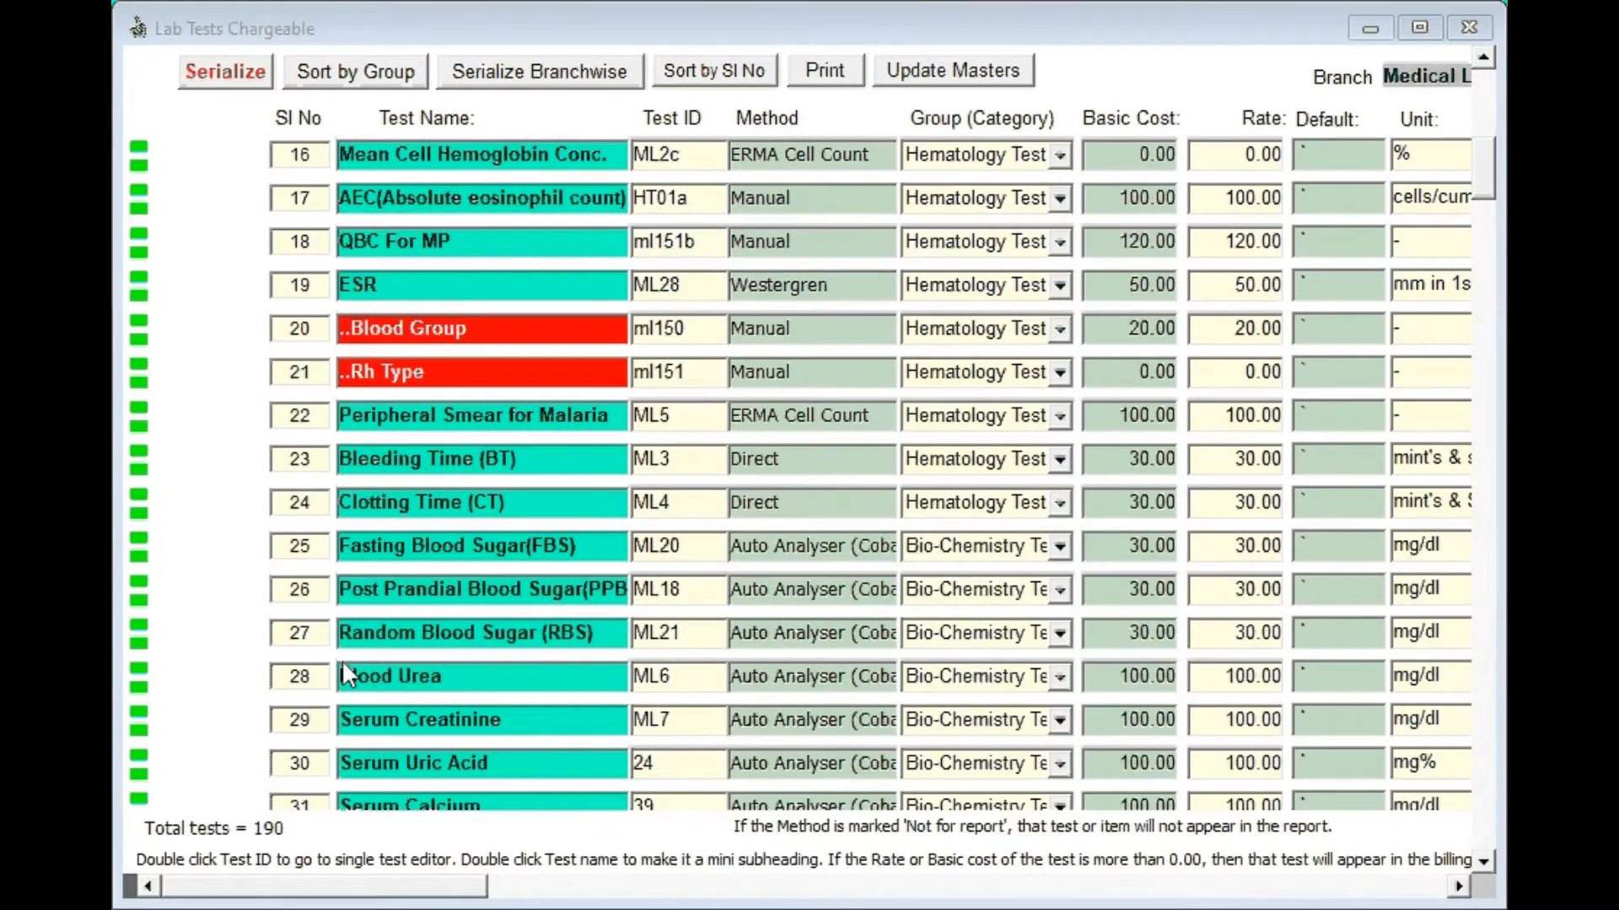
left_click(305, 546)
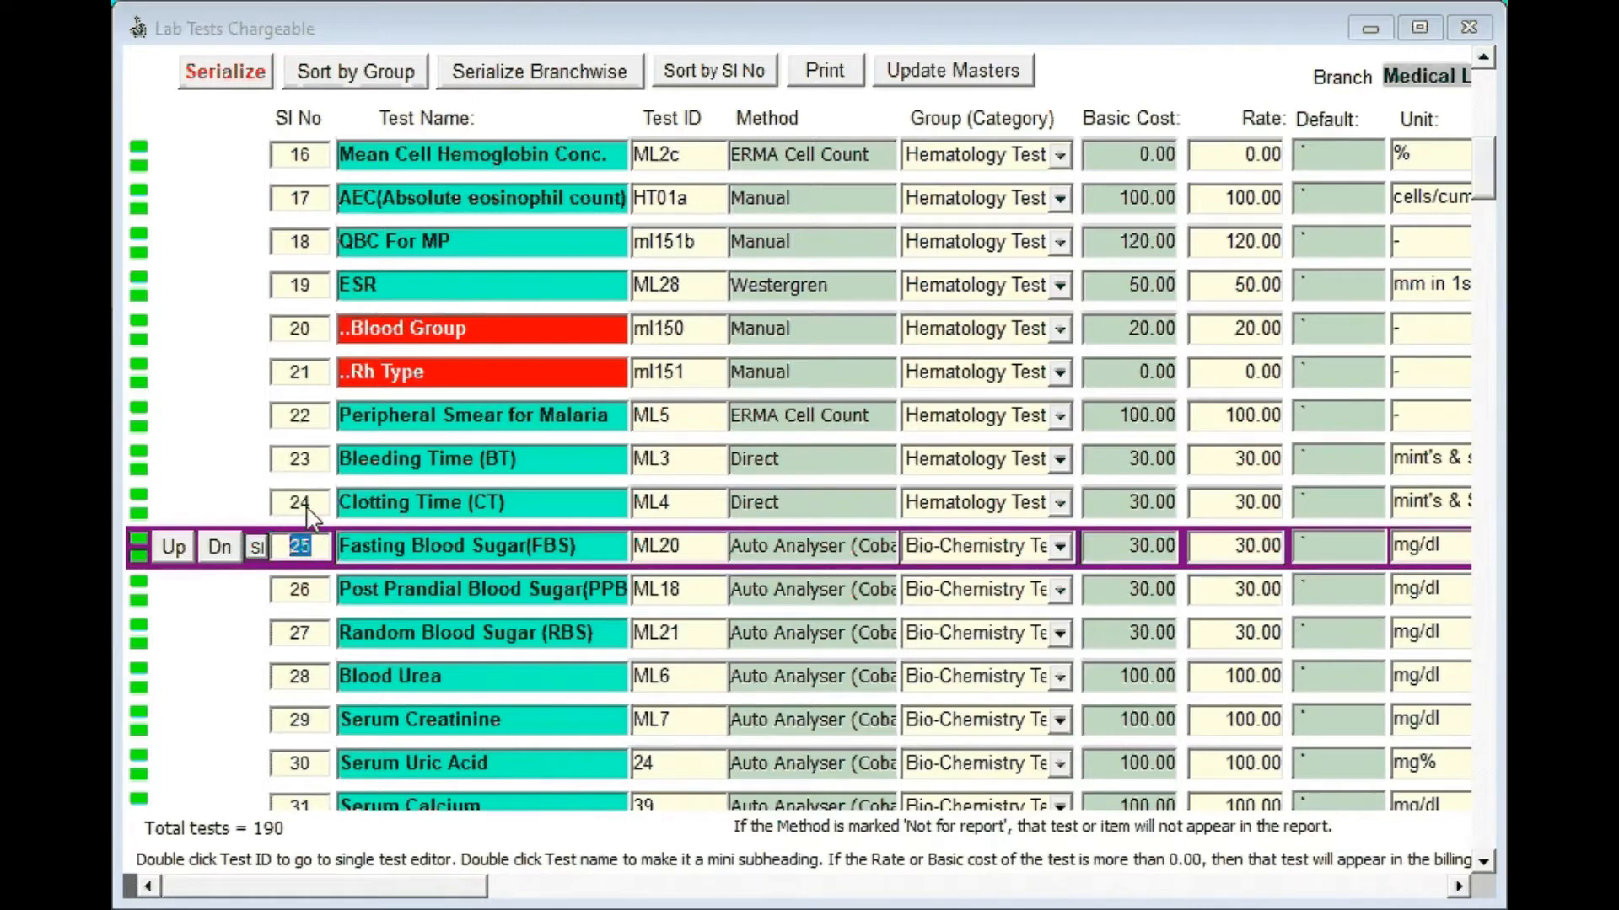
left_click(309, 504)
left_click(308, 546)
left_click(302, 506)
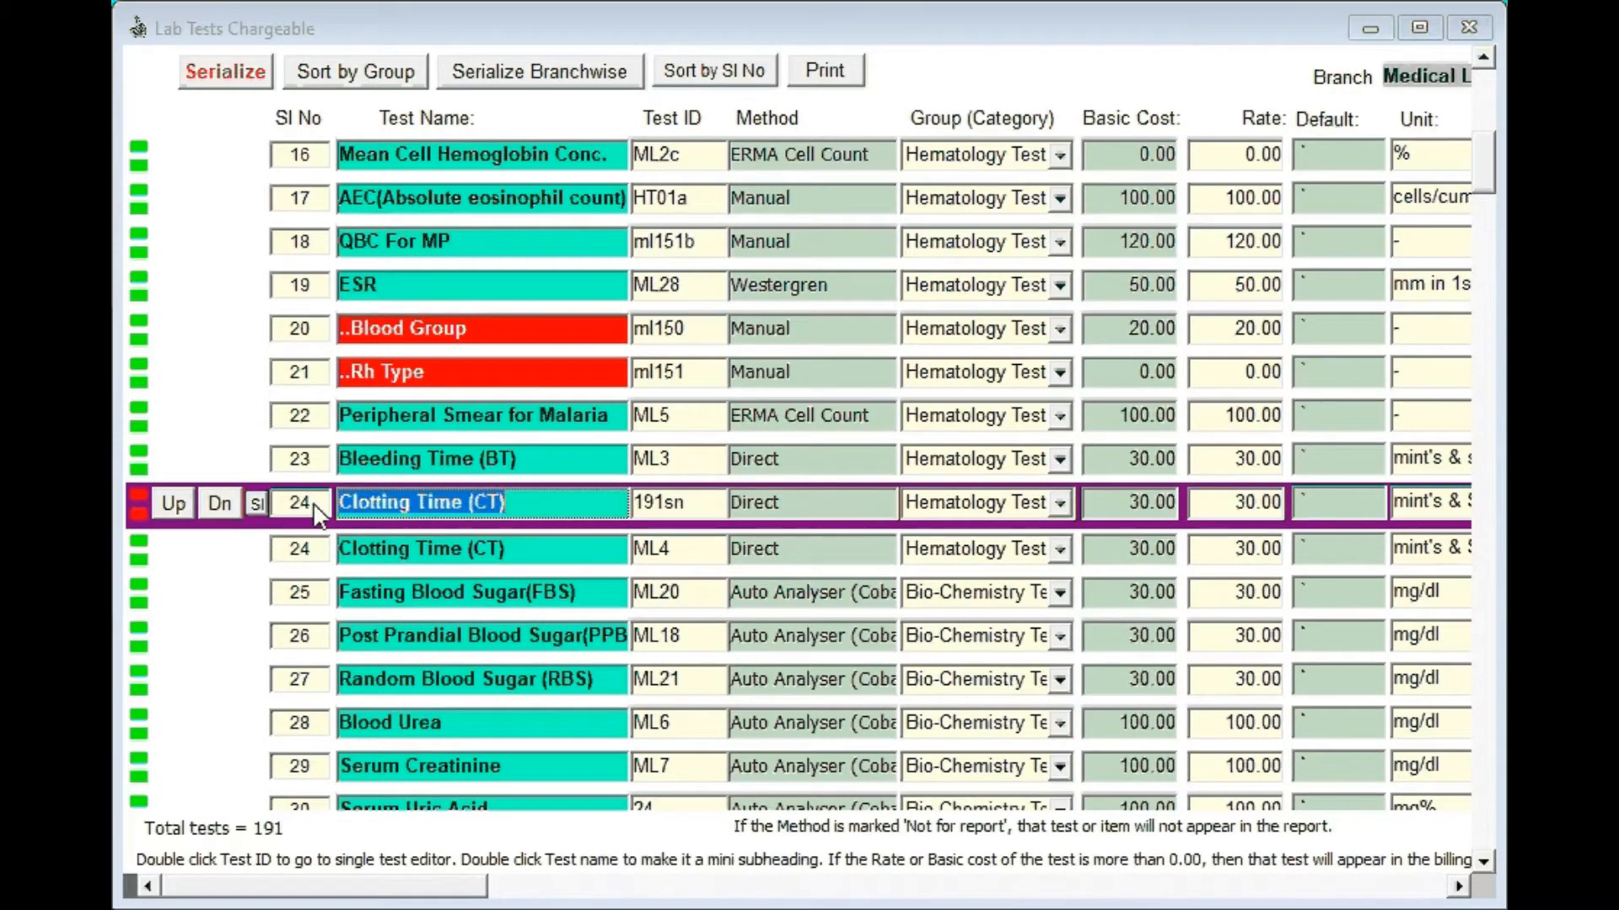
left_click(692, 506)
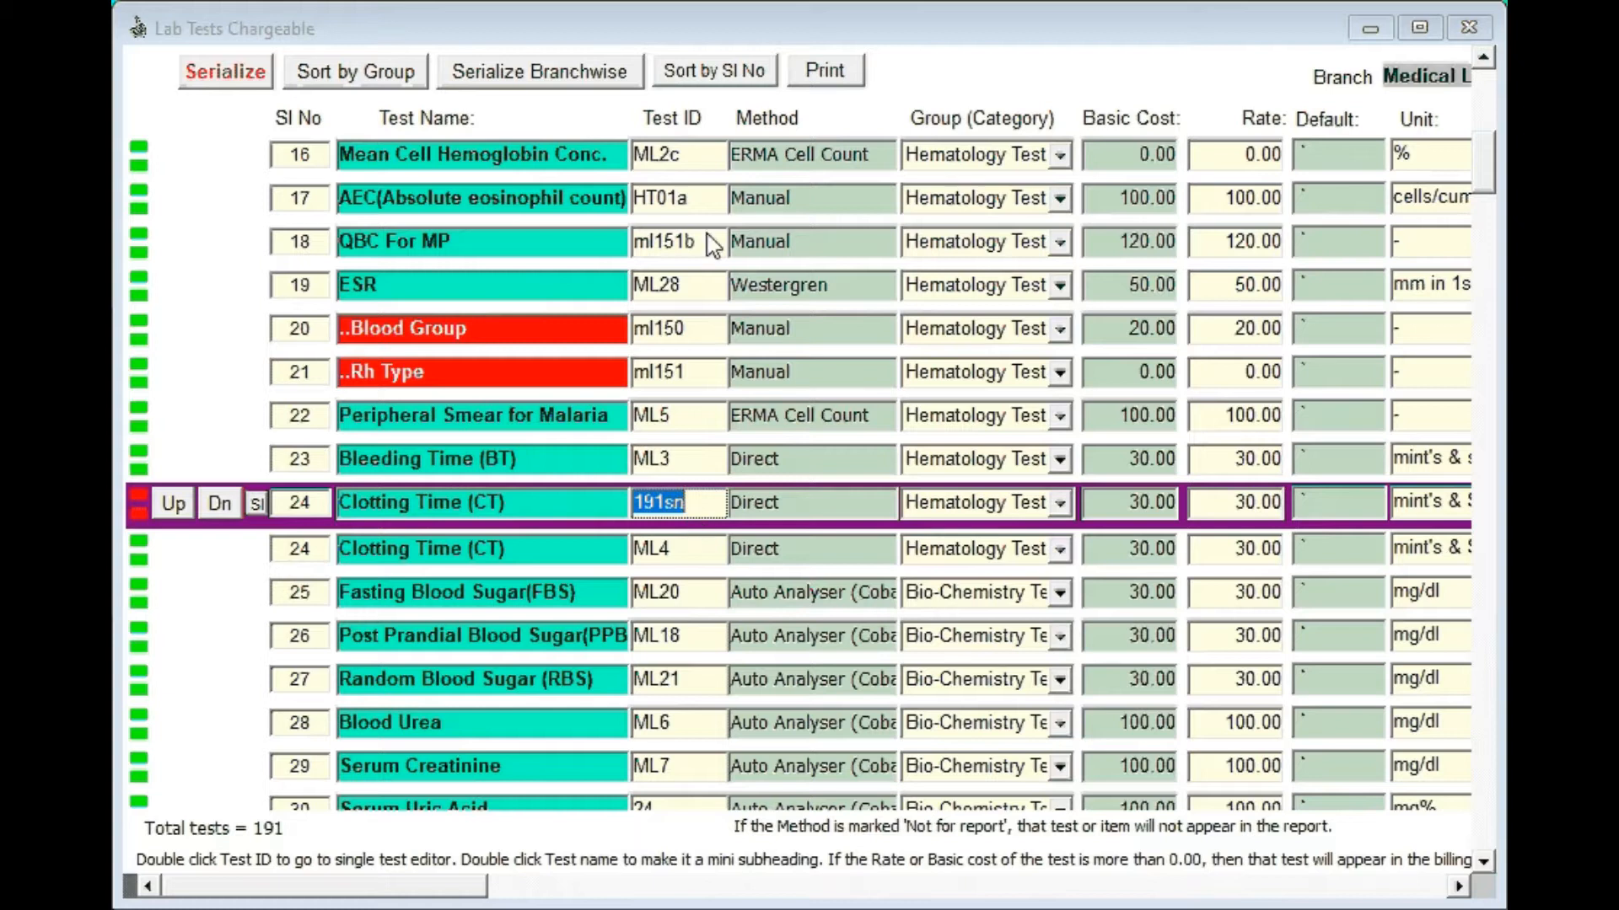
left_click(831, 3)
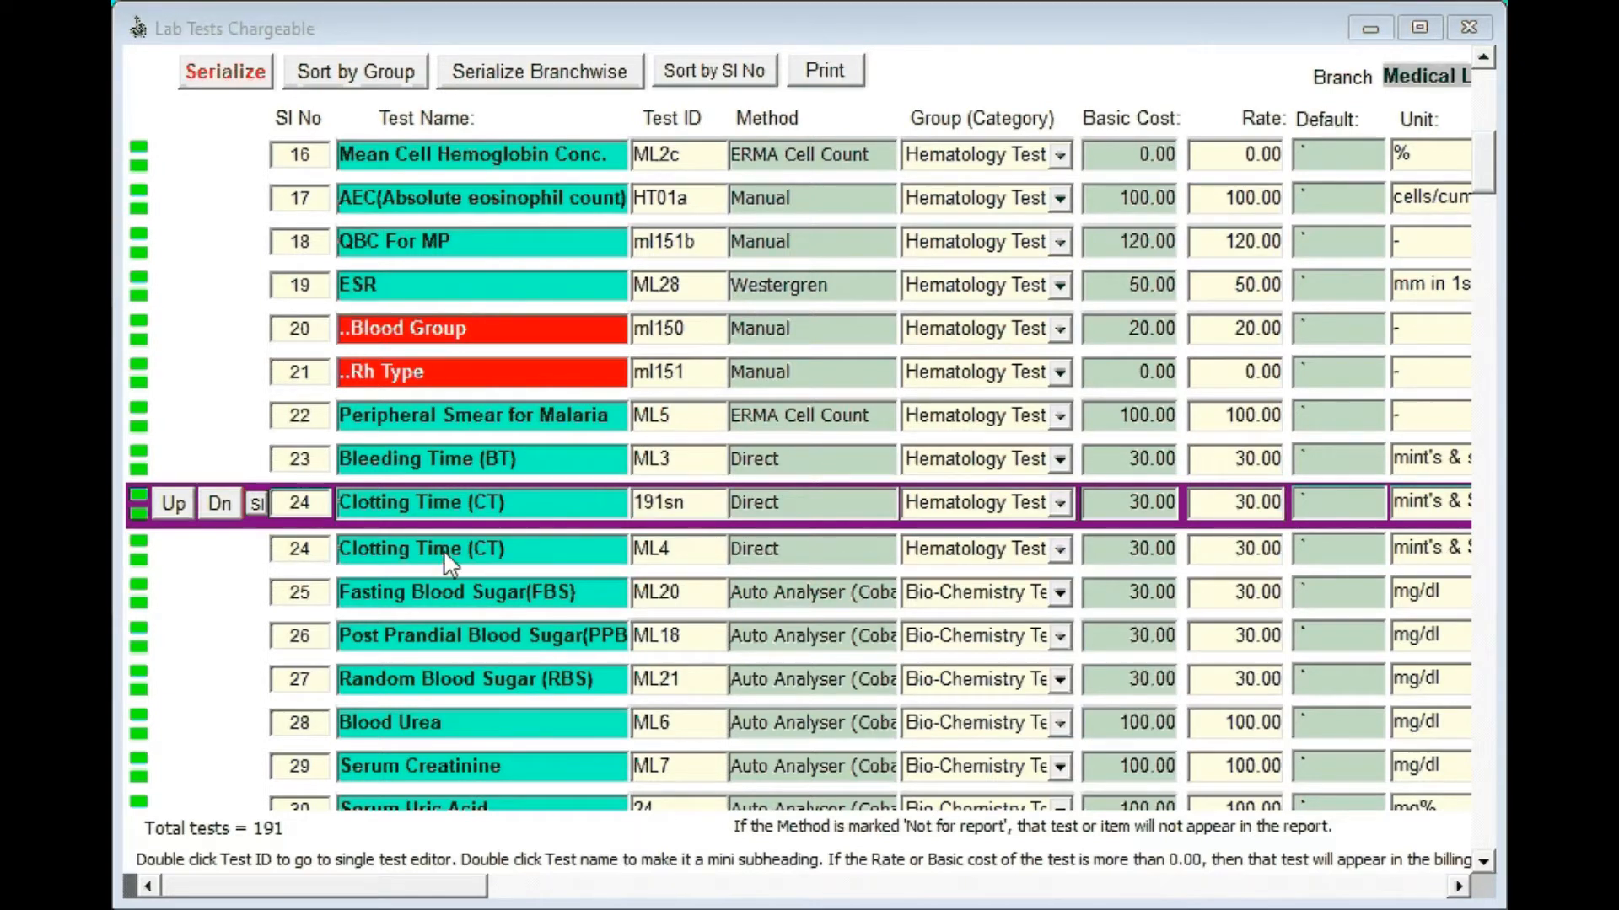
Step: Move the copied Clotting Time (CT) row one place below the original and rename the copied test Iron
left_click(438, 506)
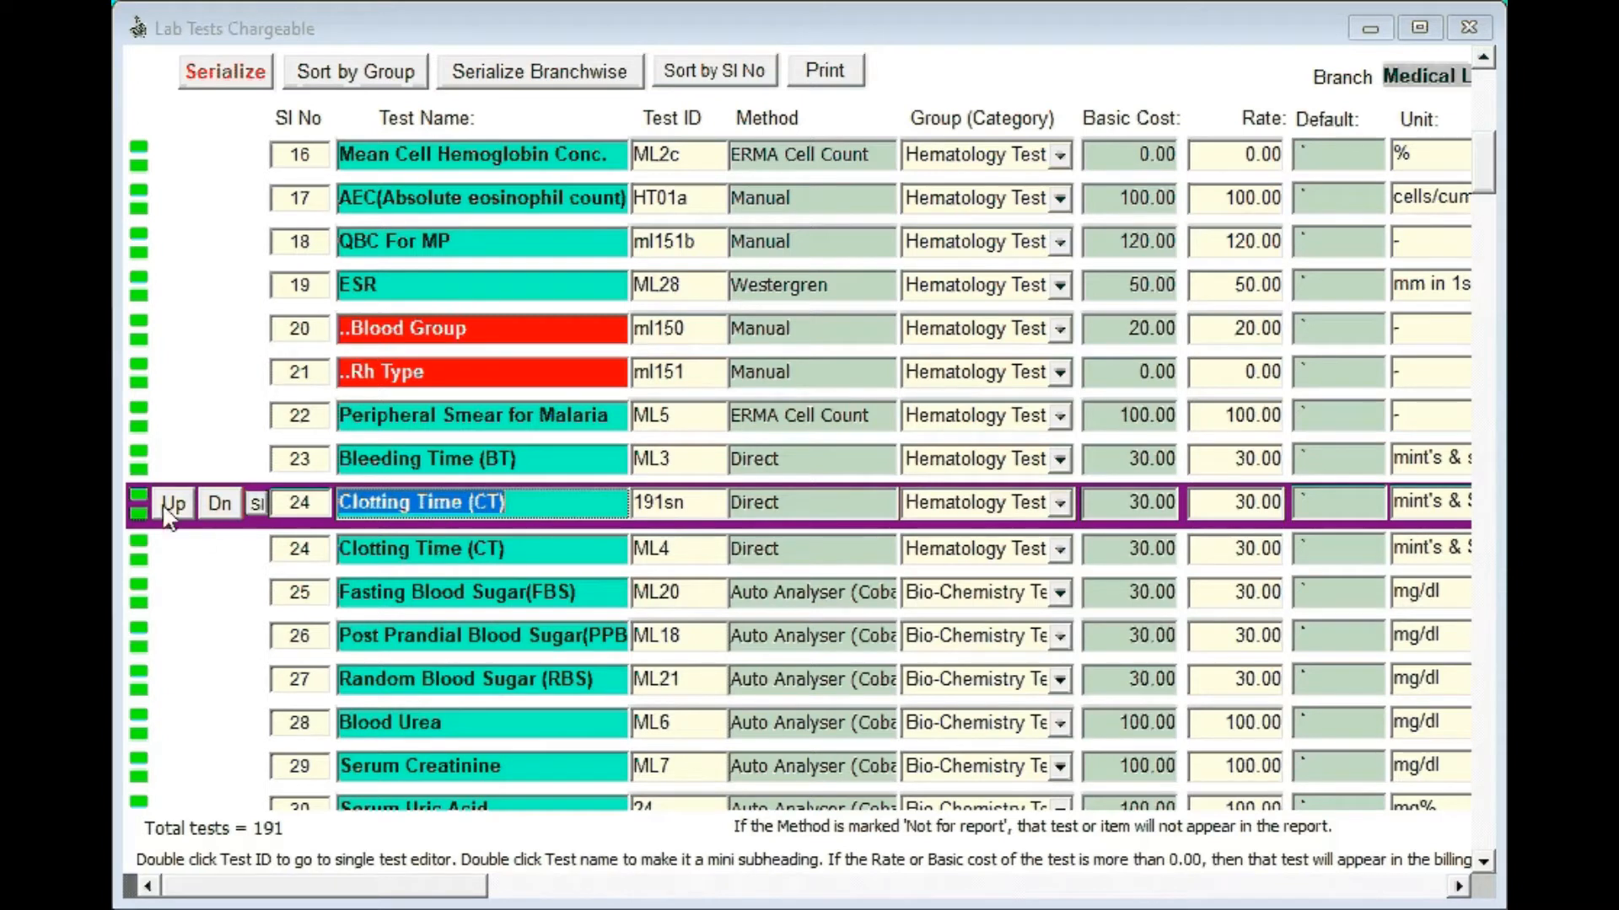
left_click(220, 504)
left_click(365, 553)
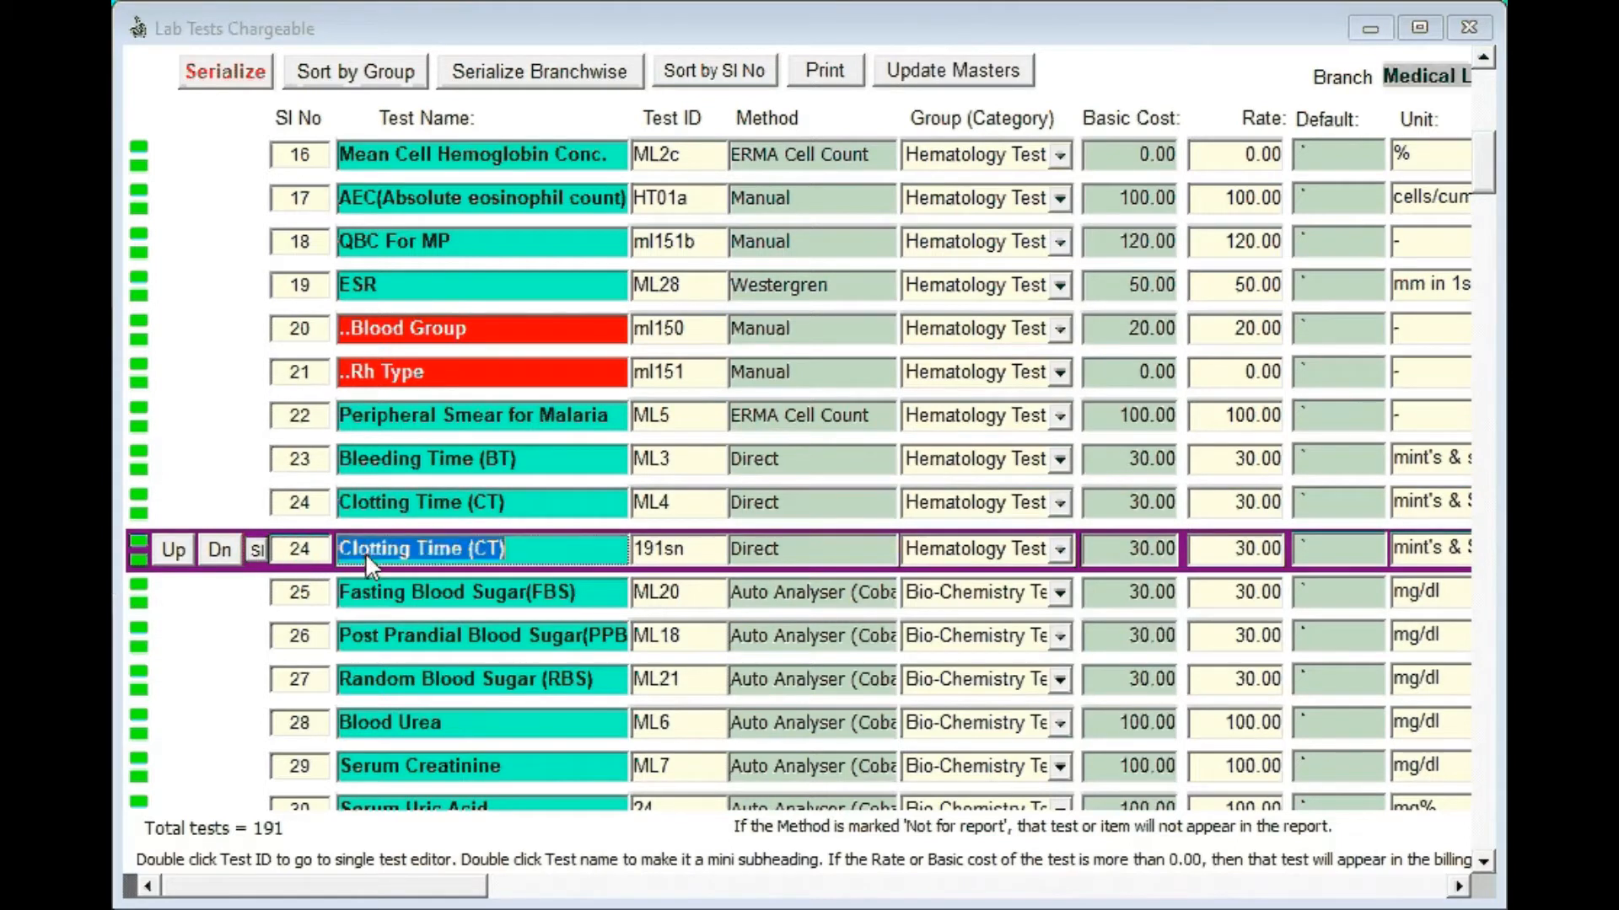
type("Iron")
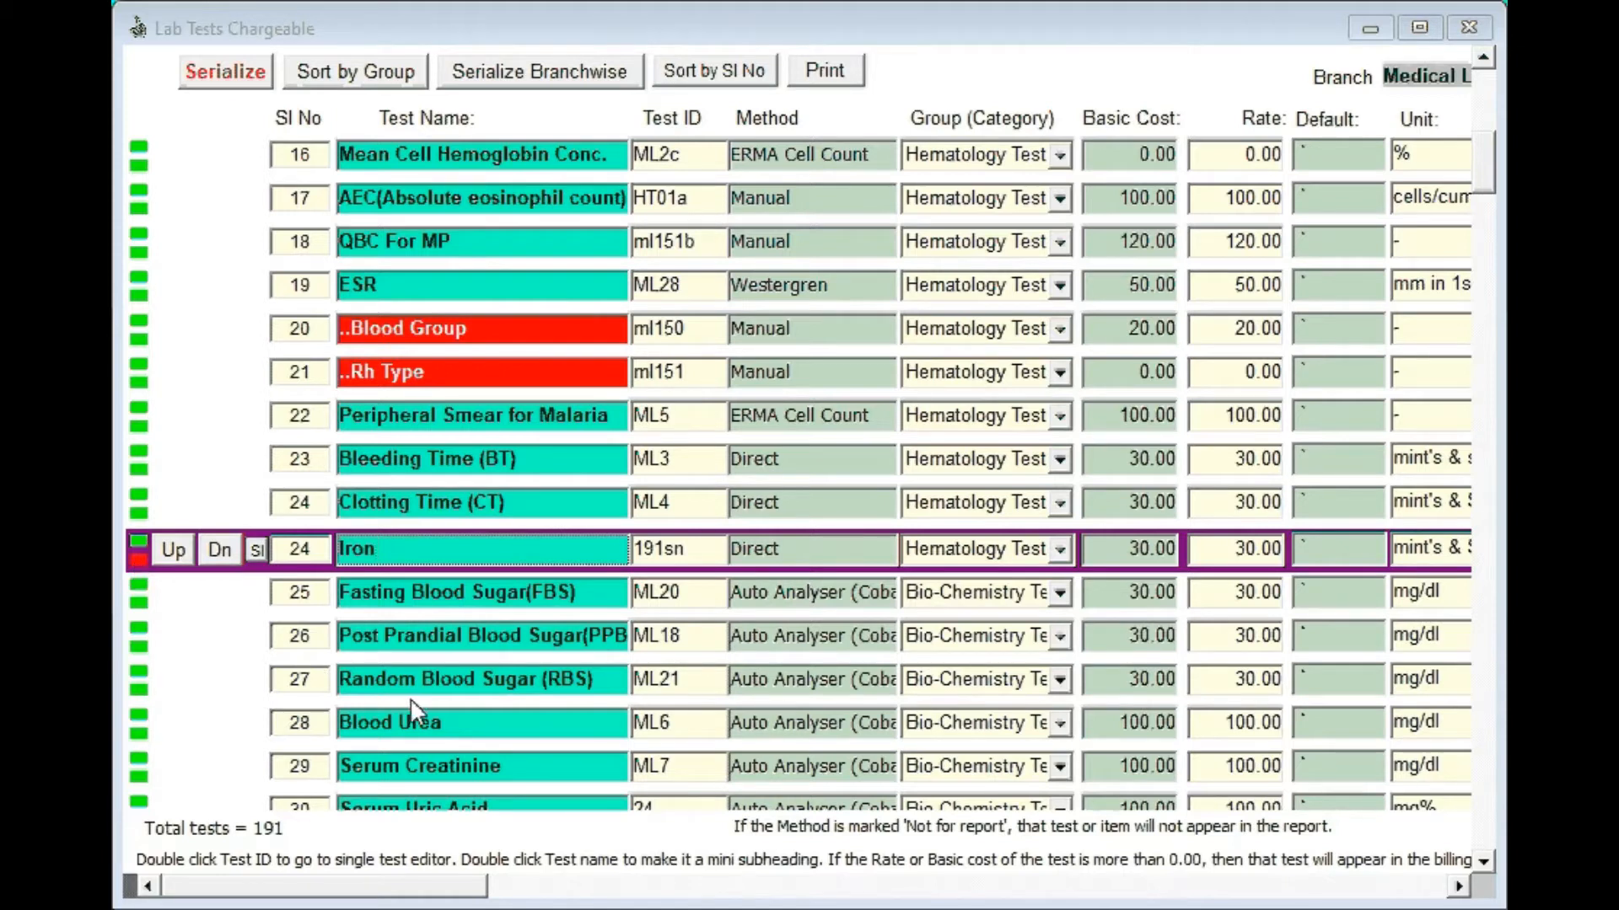
key("Tab")
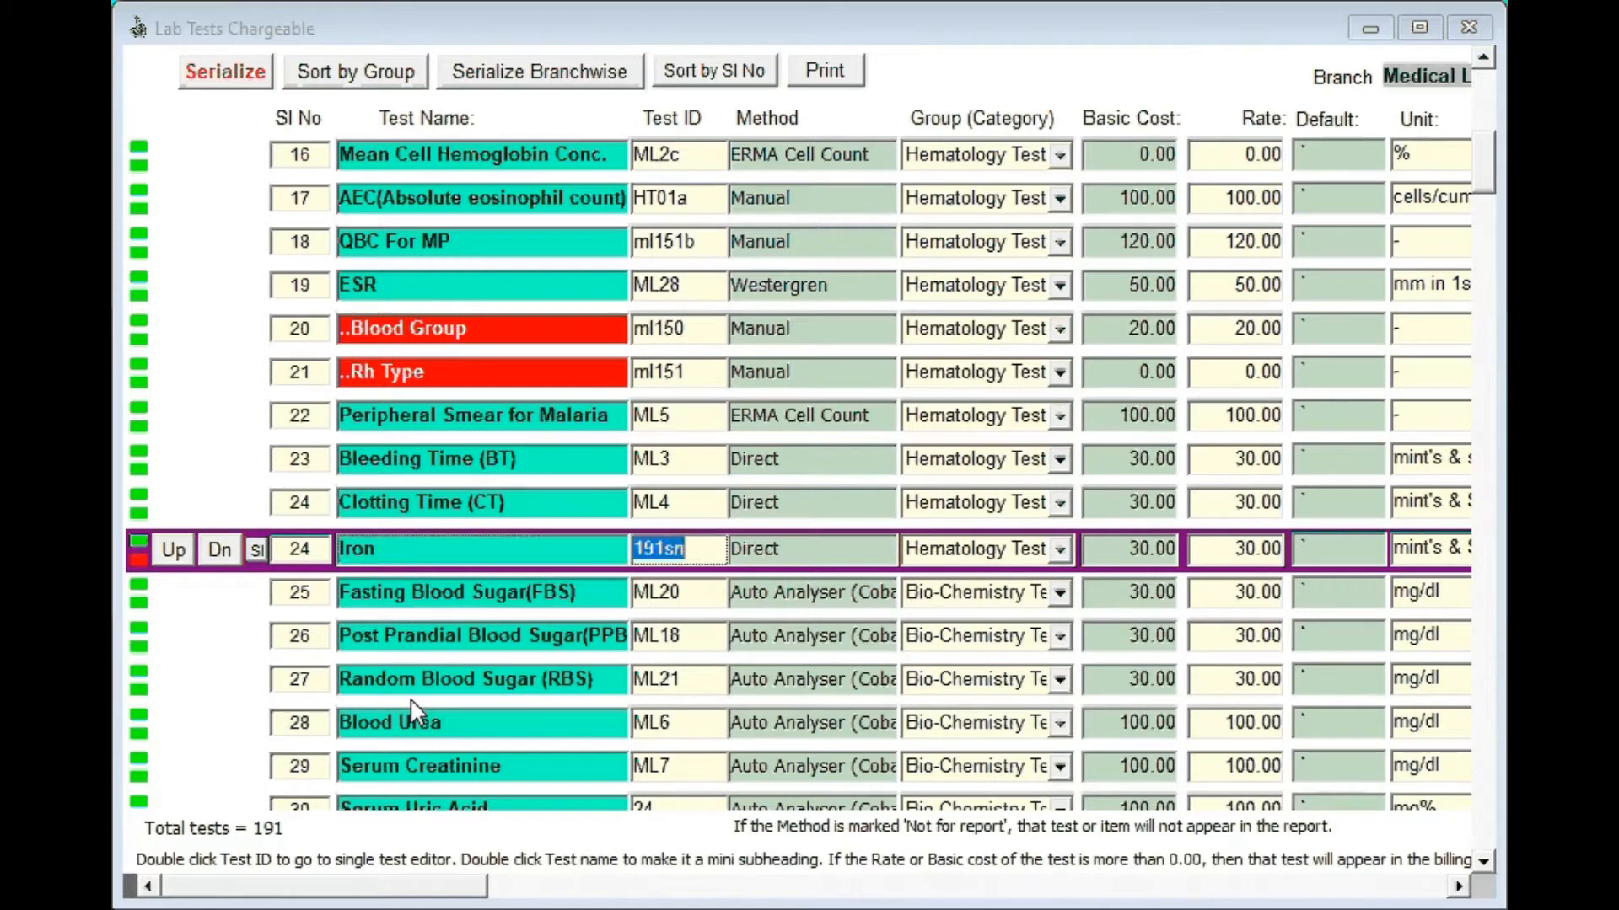
Step: Set the Iron test's basic cost and rate to 400 each and save the changes
left_click(1143, 561)
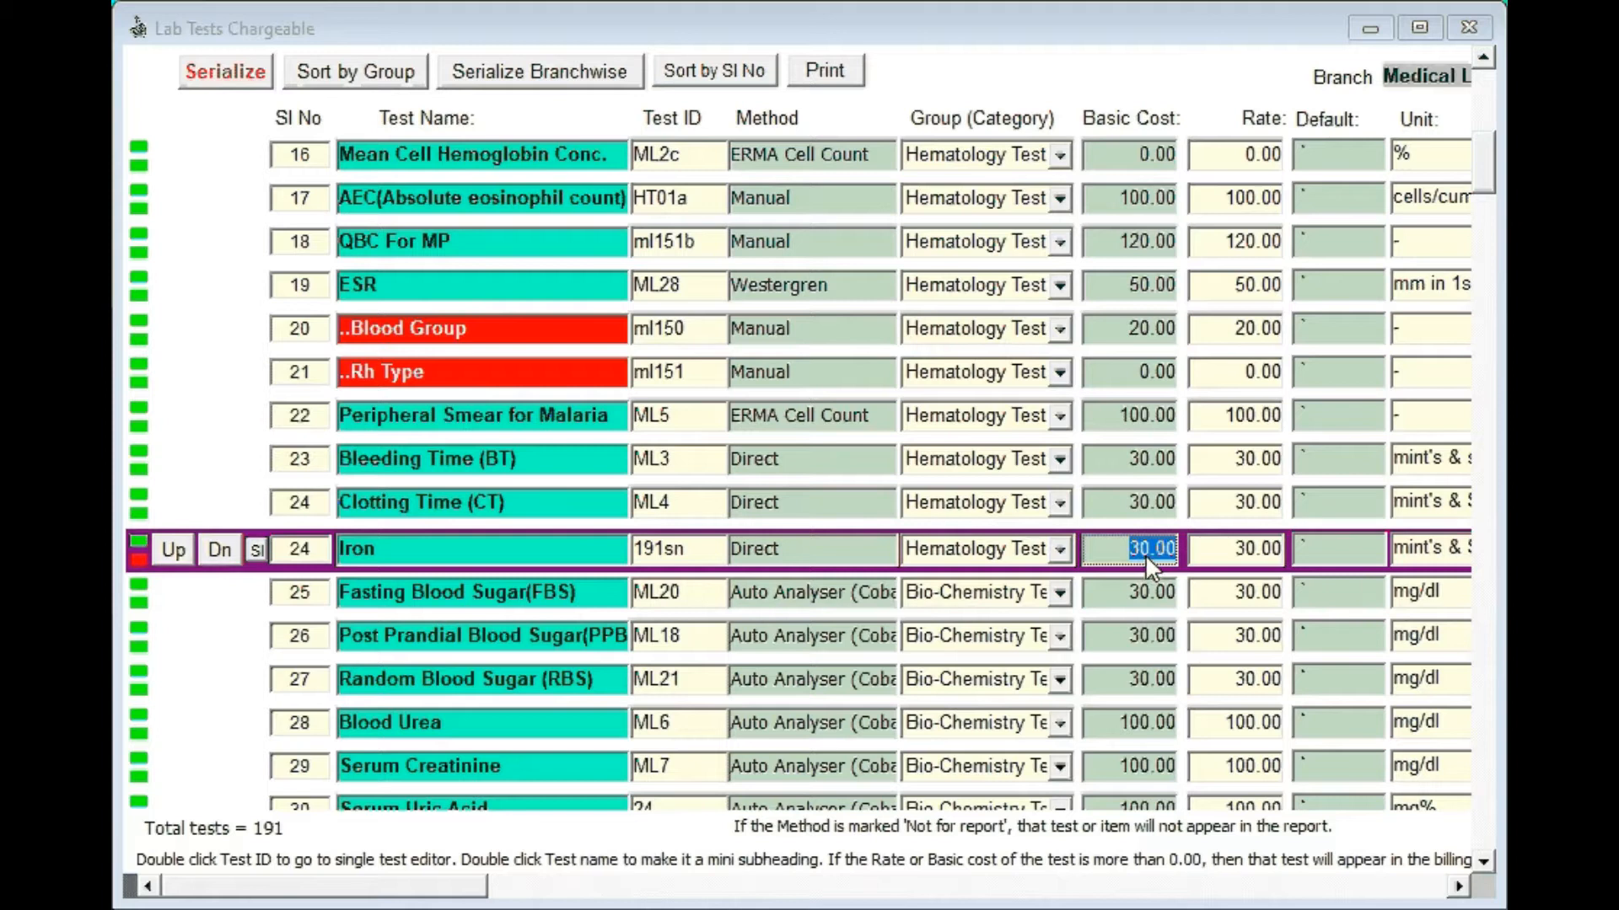
type("400")
left_click(1236, 561)
type("000")
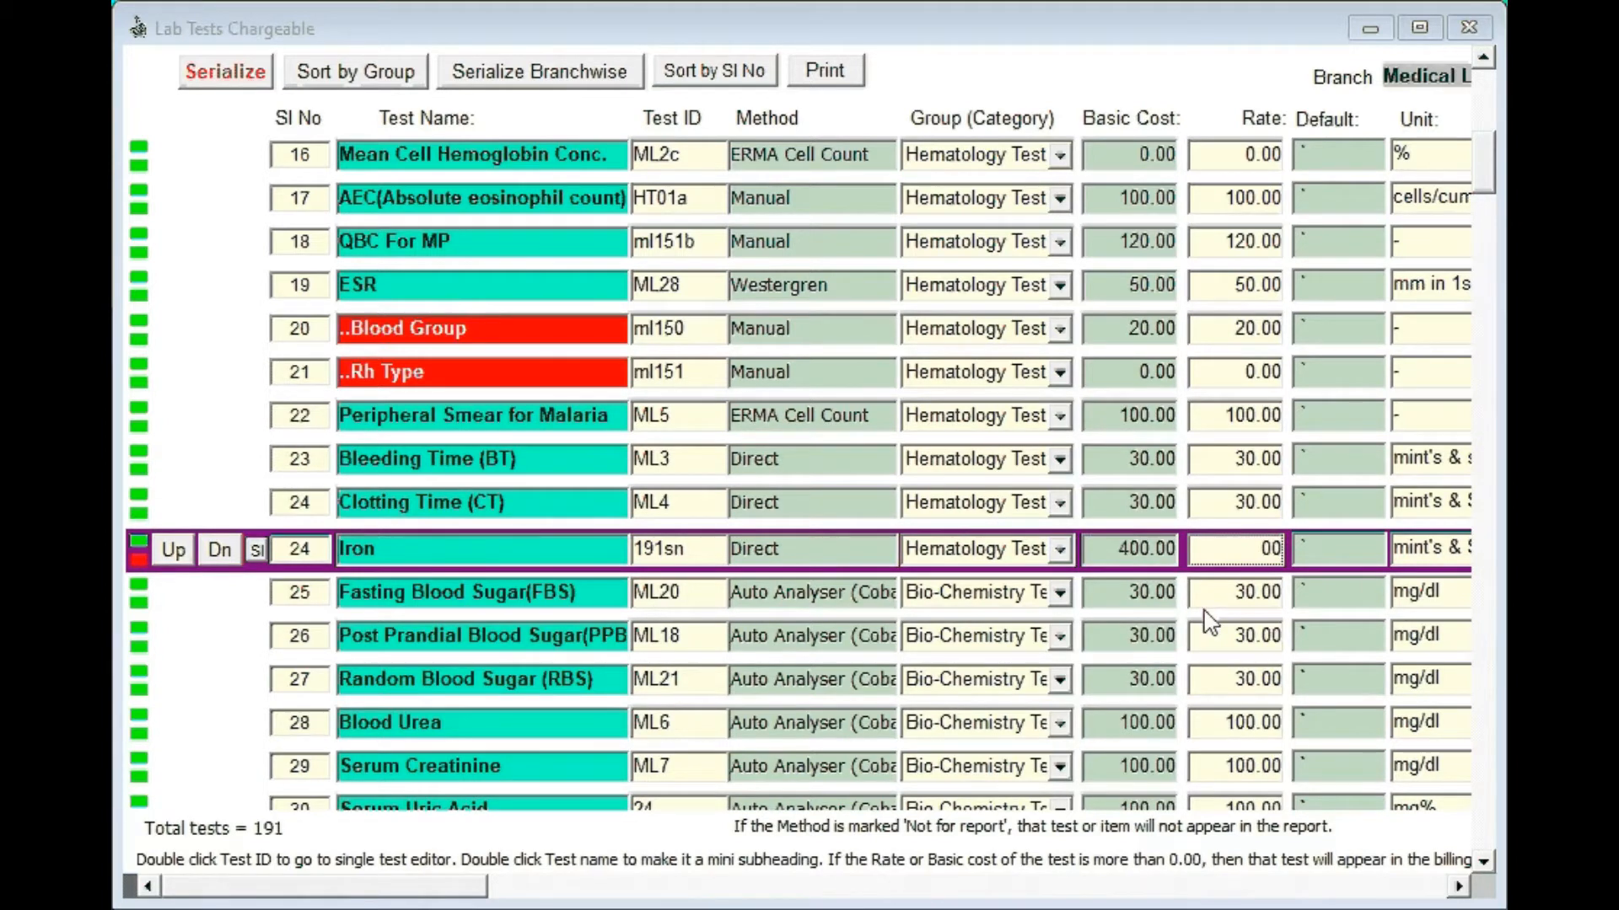
key("Left")
key("Left")
key("Left")
key("Delete")
type("4")
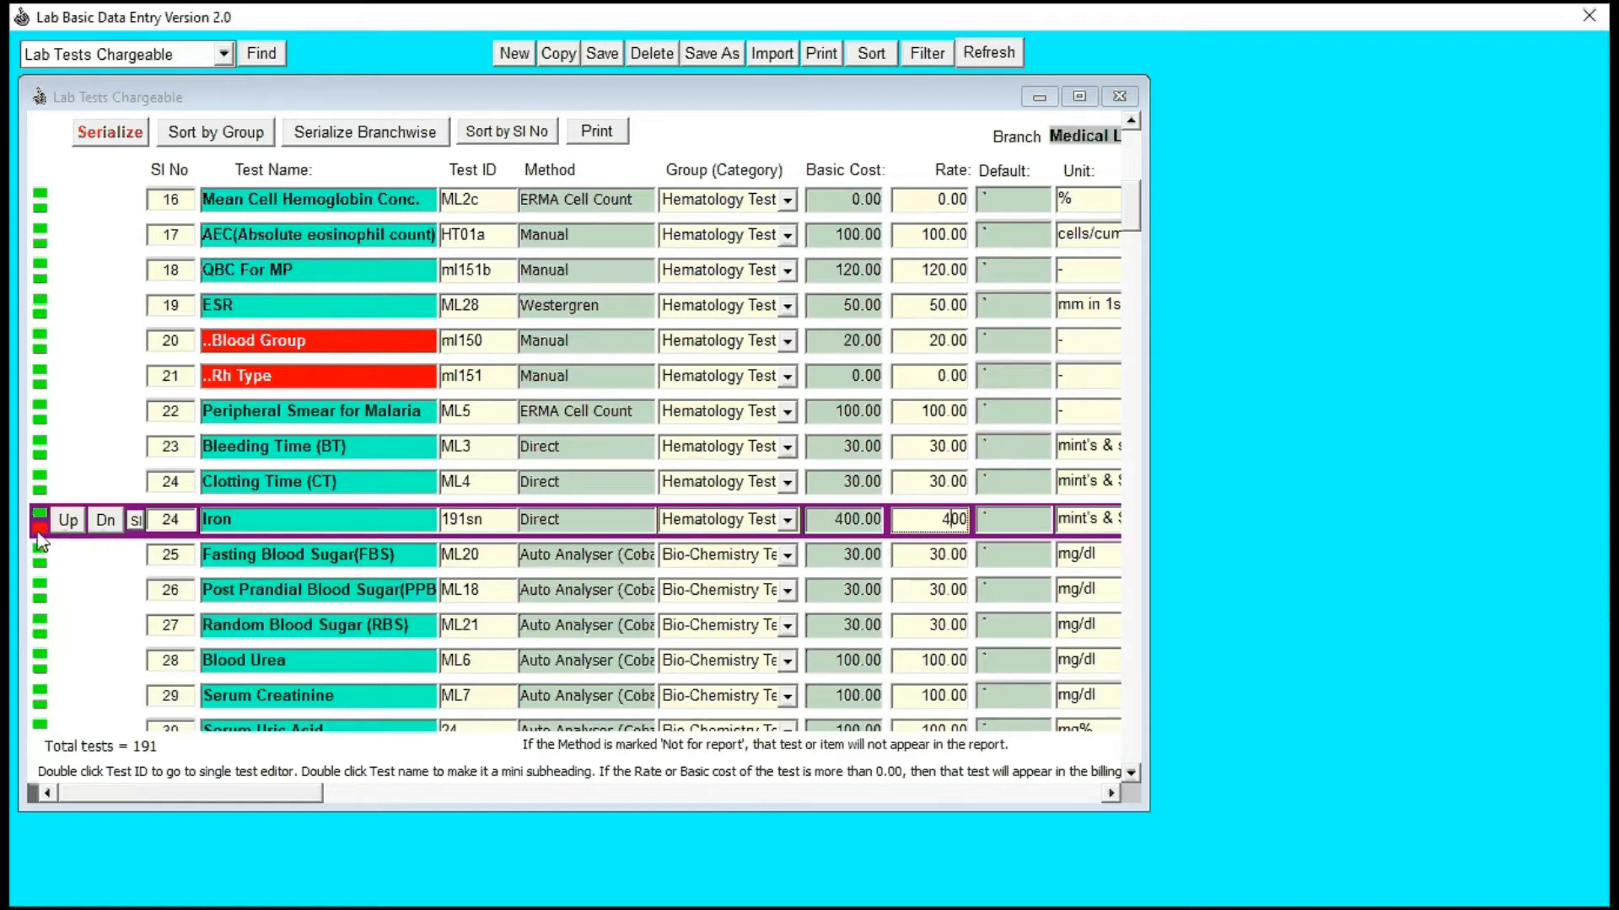
left_click(603, 57)
Step: Serialize the test list so that Iron and the tests after it are renumbered, and save
double_click(171, 520)
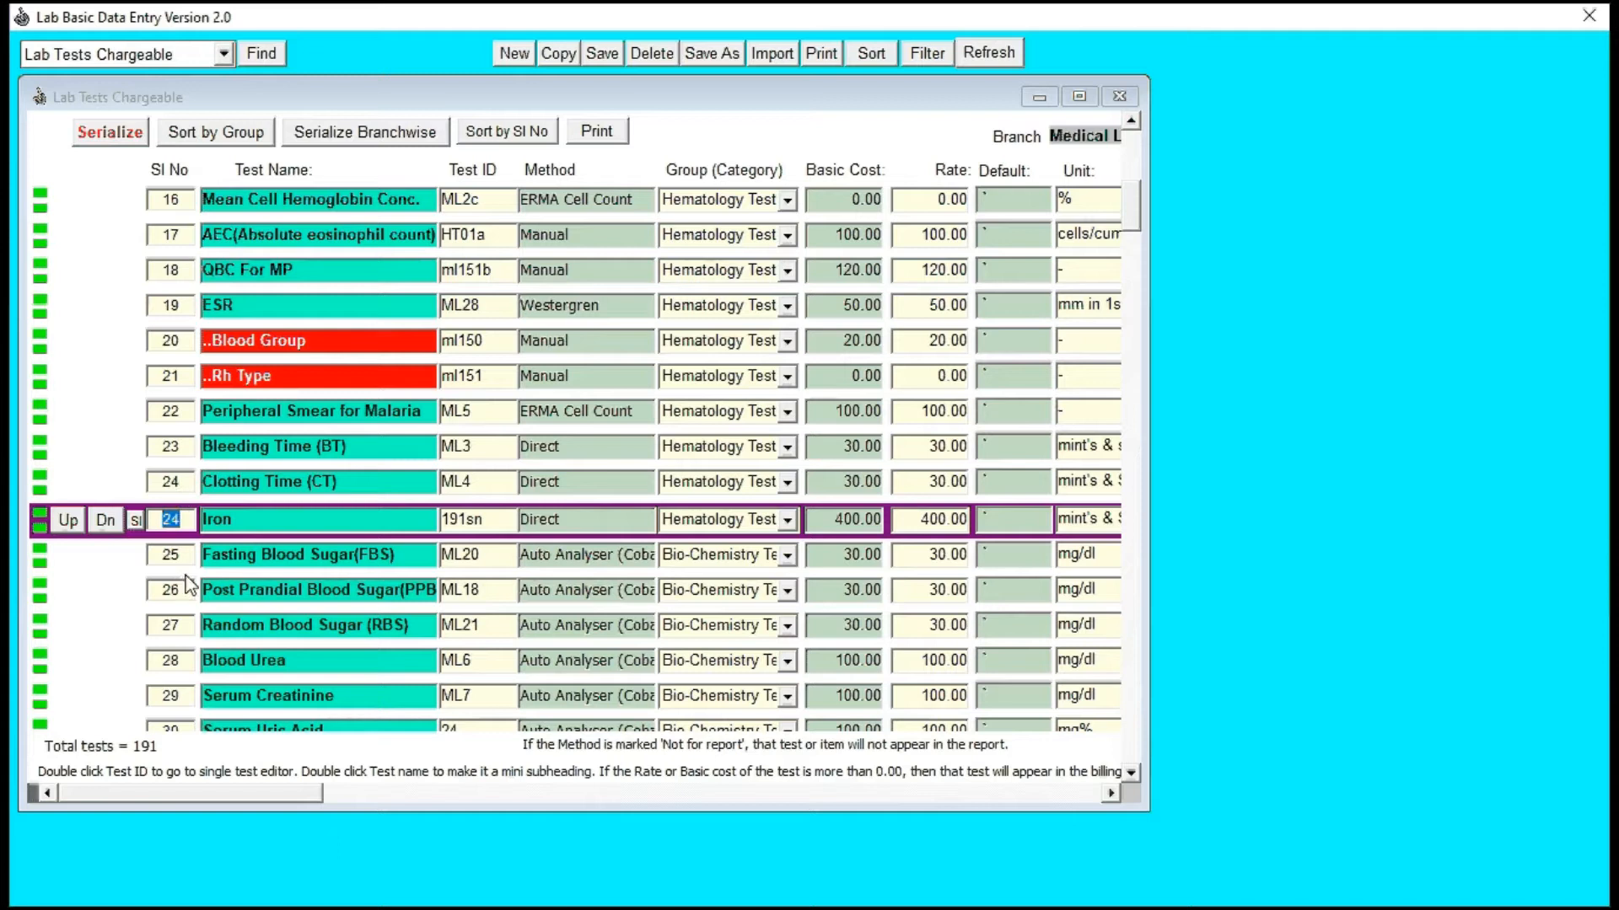
left_click(111, 133)
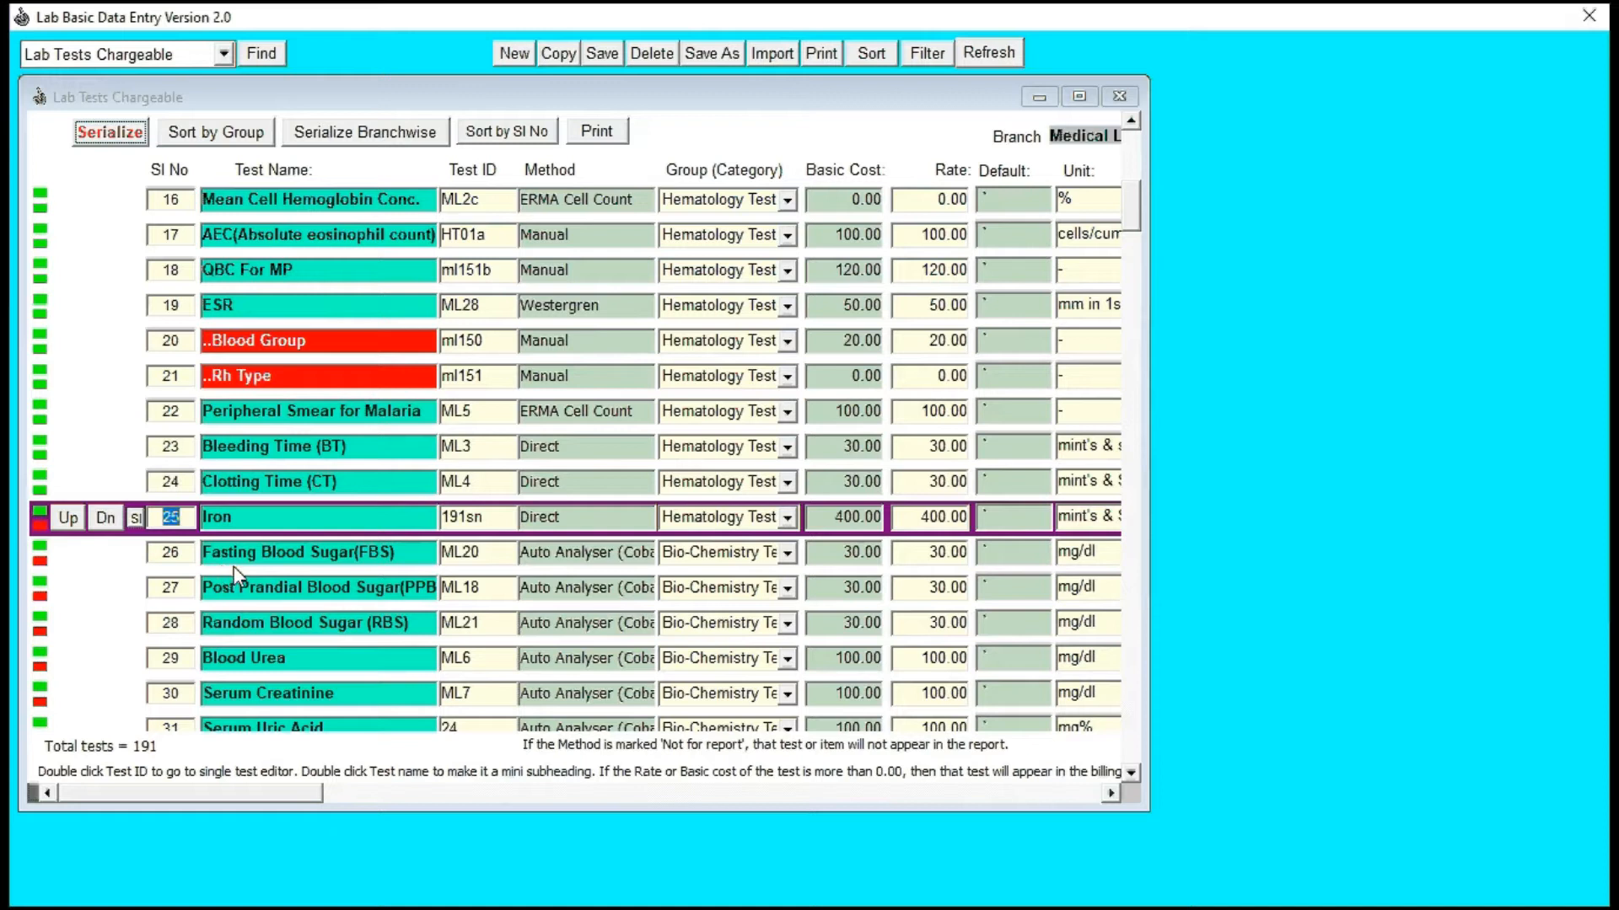
left_click(468, 527)
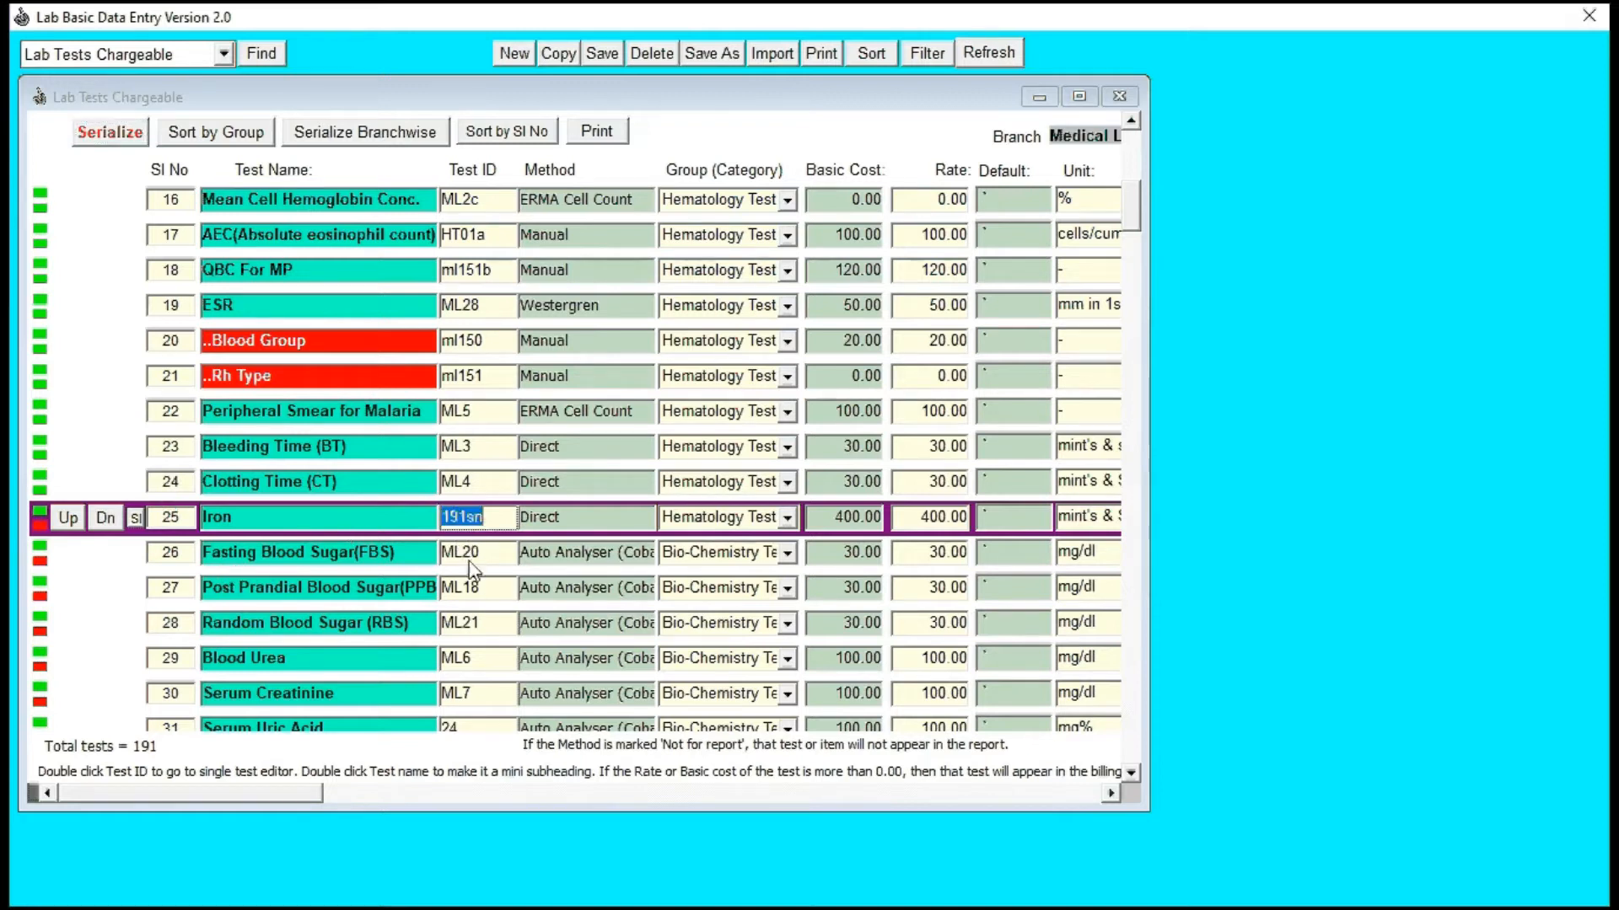
key("Down")
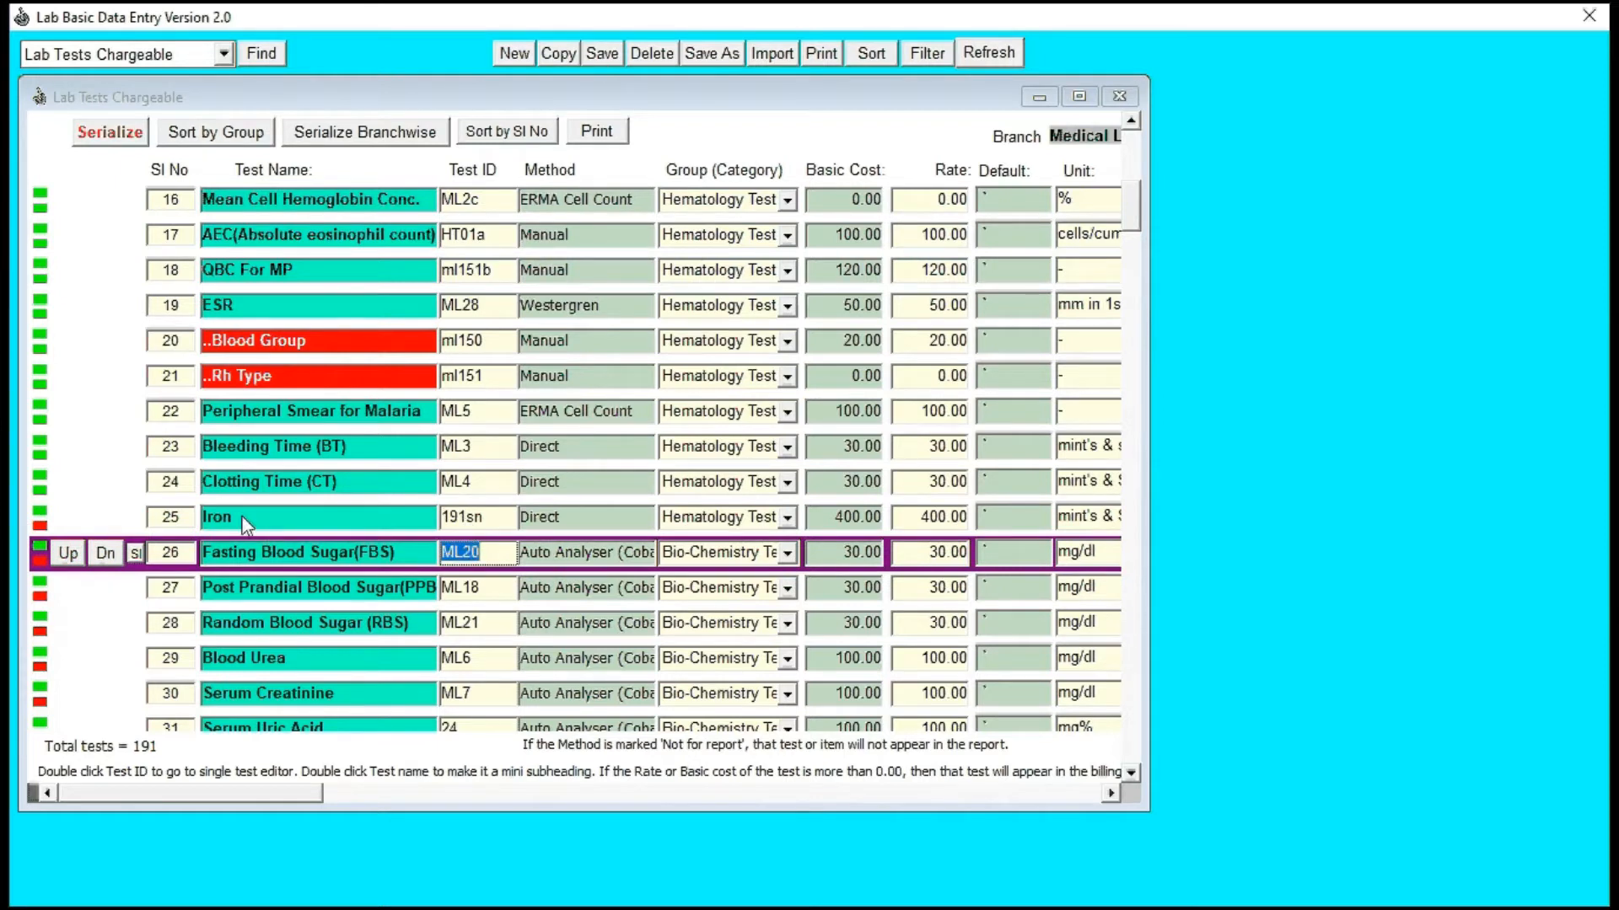
key("Up")
left_click(619, 56)
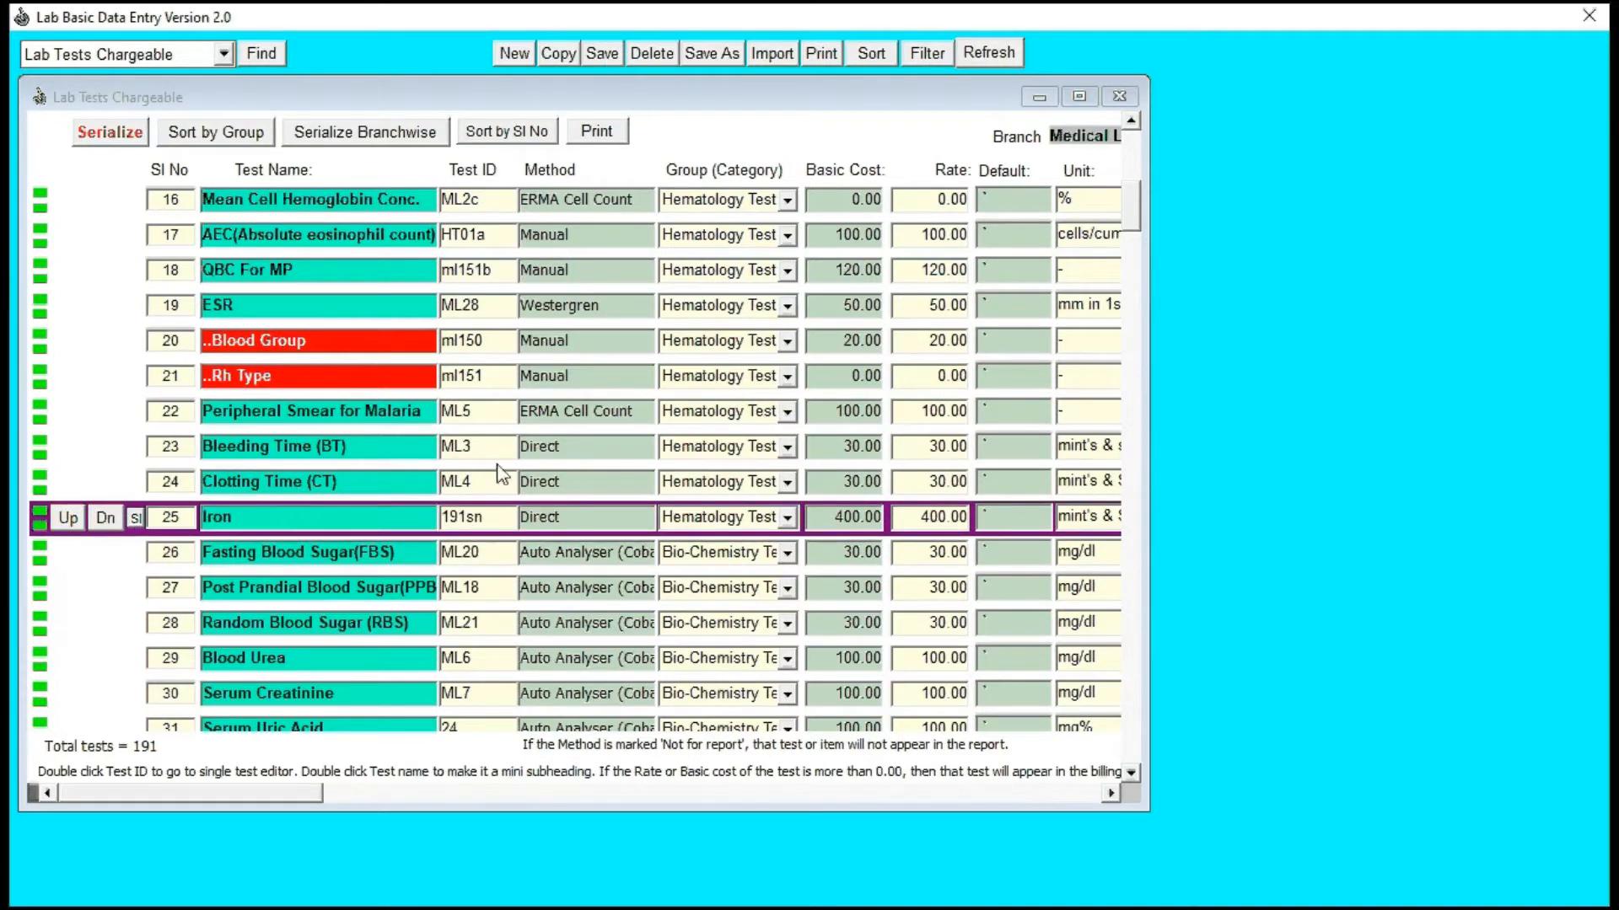
Step: Try to save the Iron test with ML20, the test ID of Fasting Blood Sugar (FBS)
left_click(468, 563)
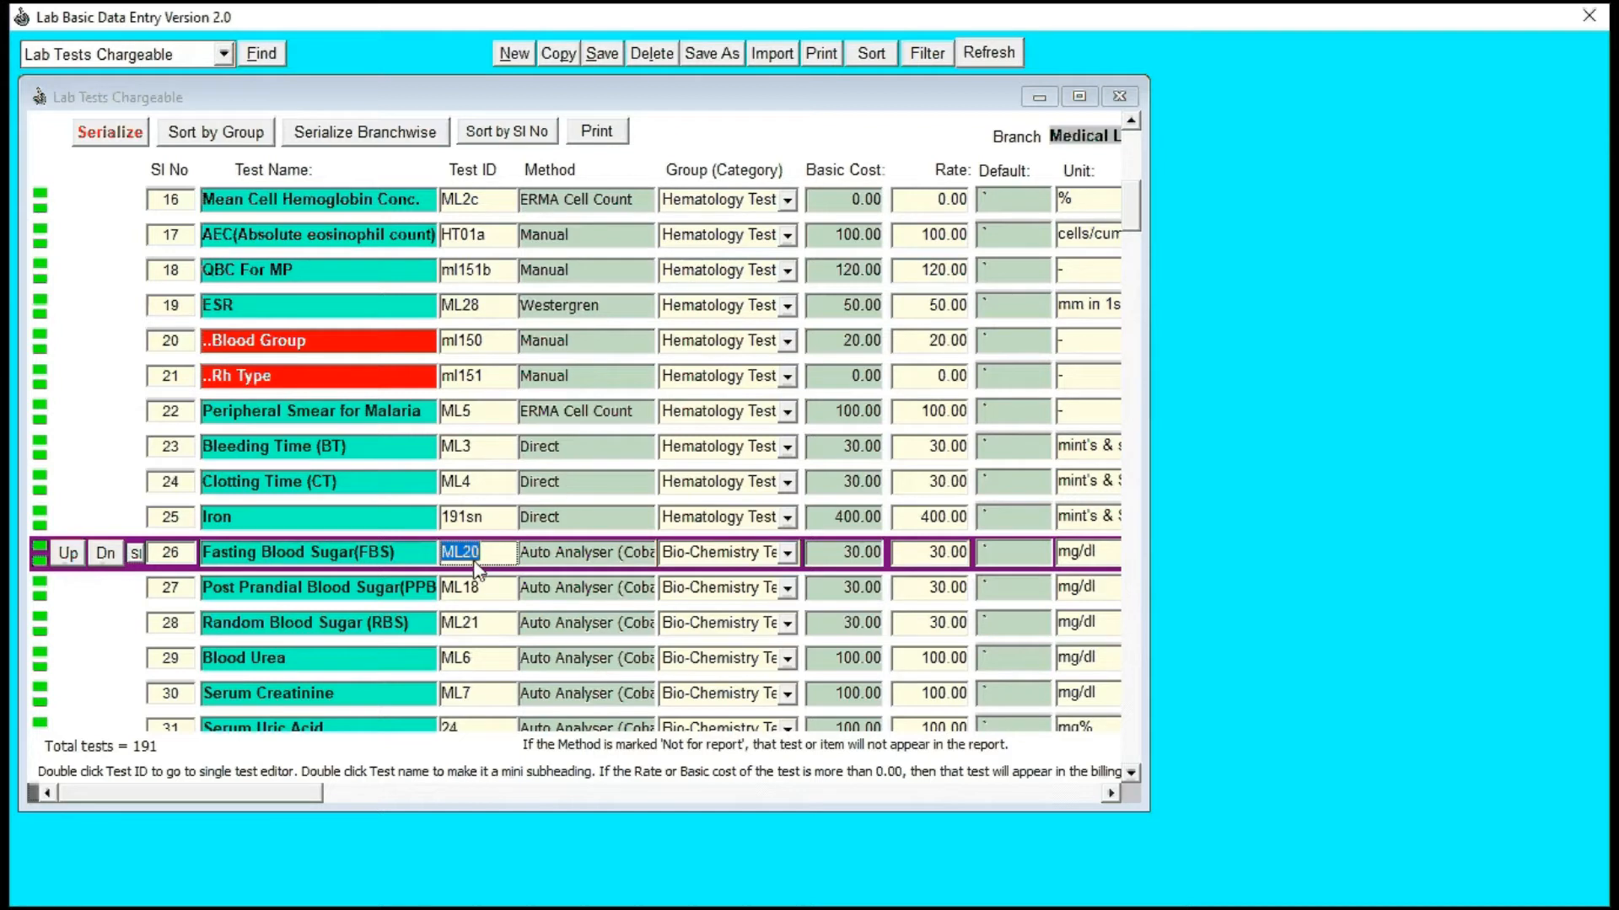
left_click(474, 517)
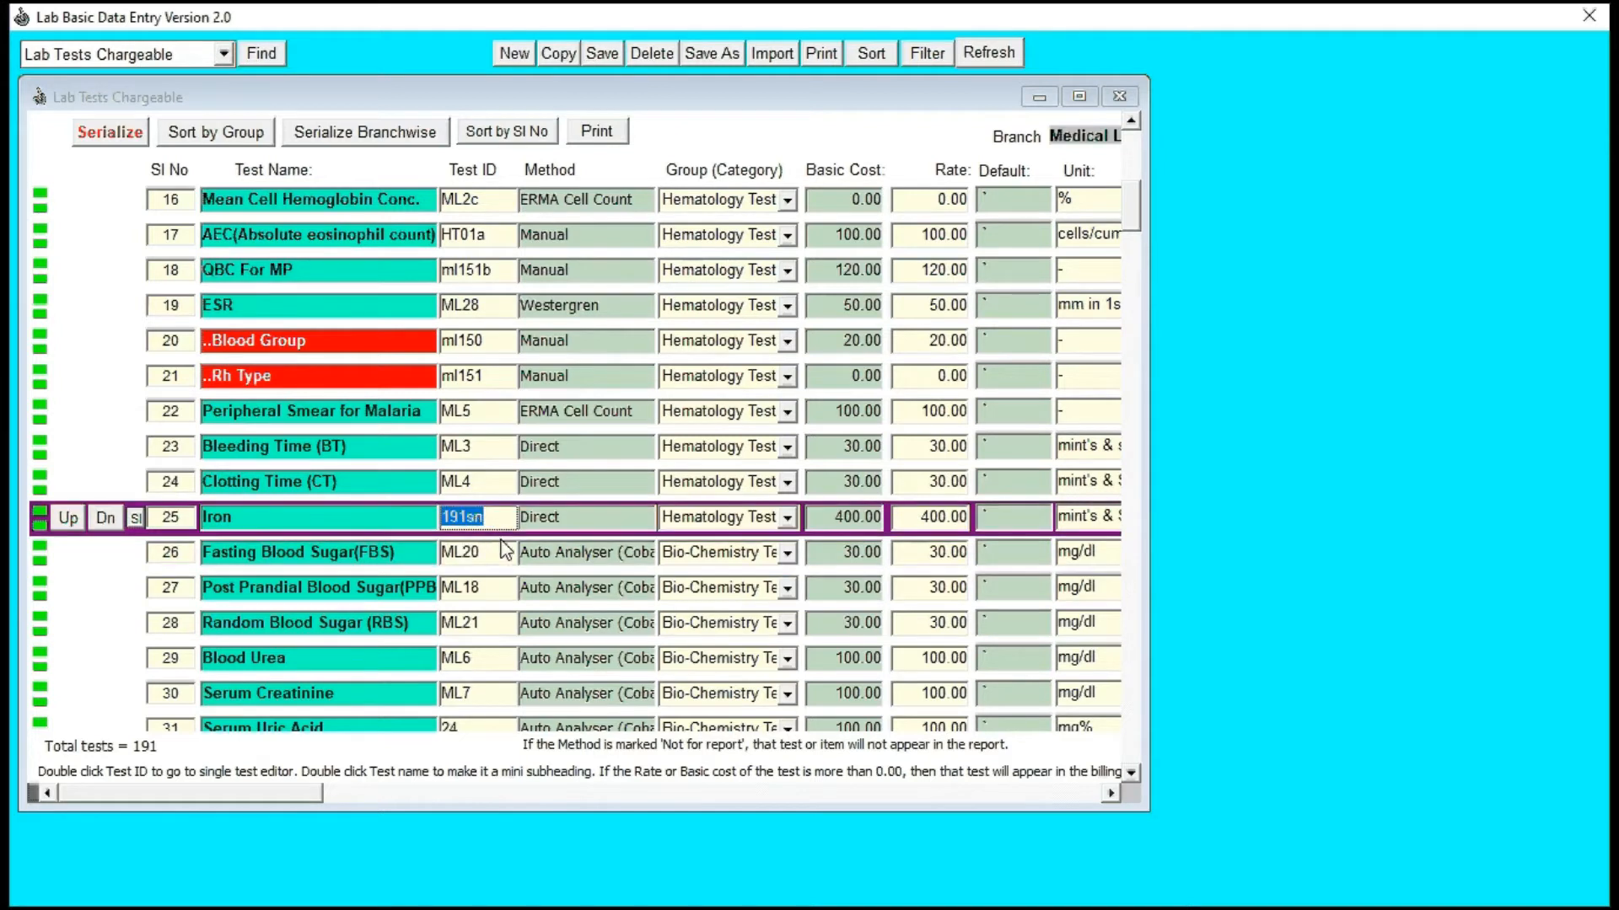
key("Delete")
type("ML20")
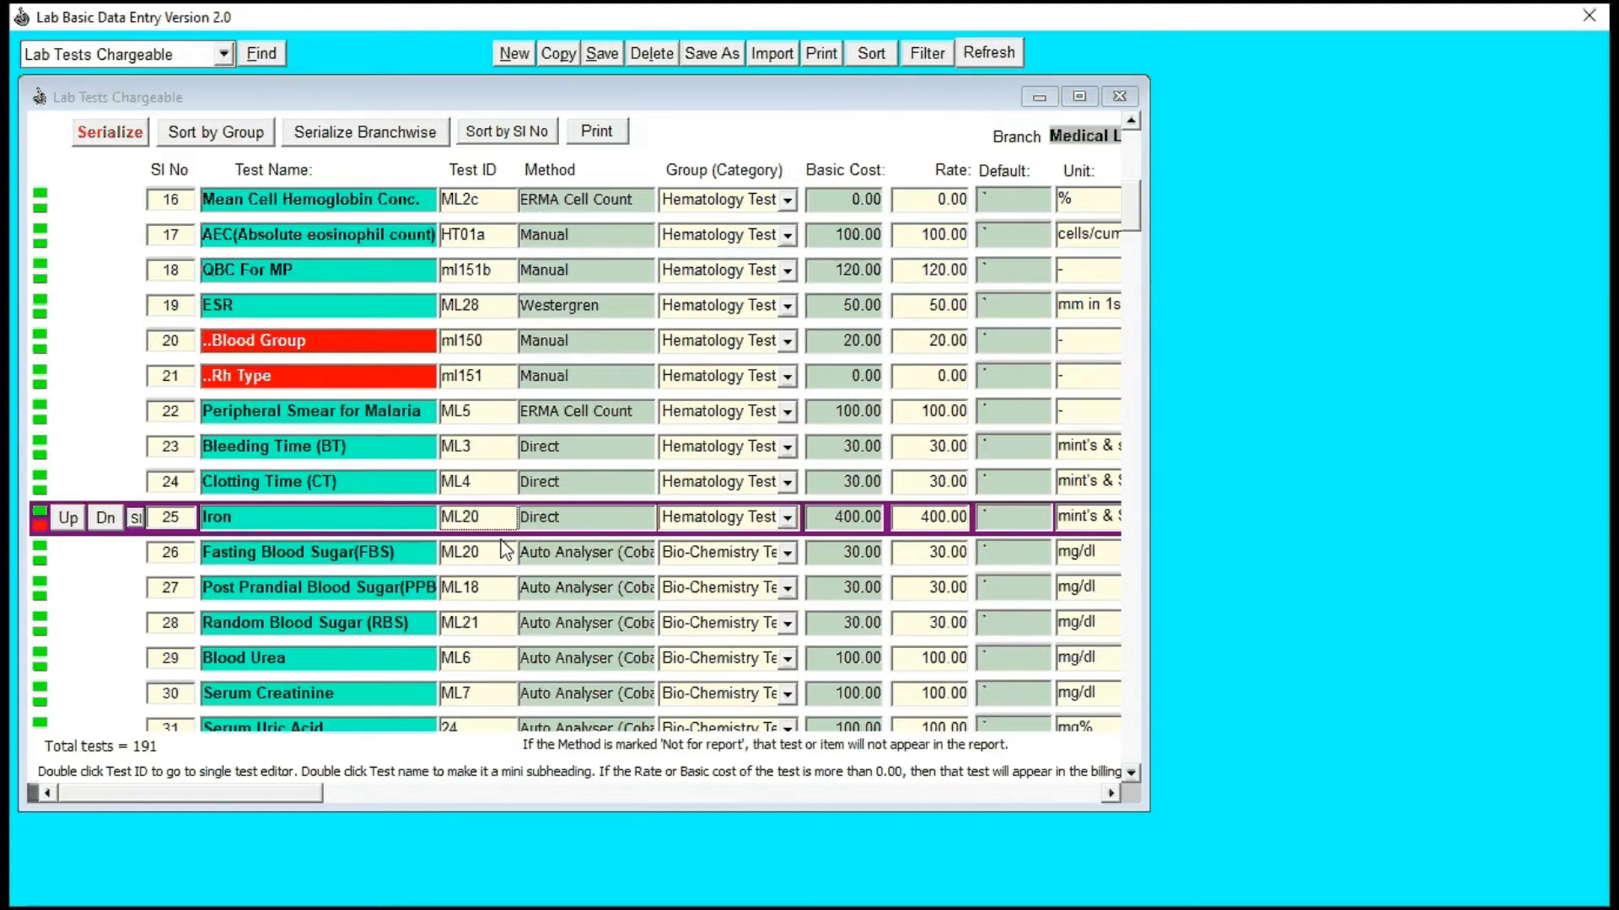
key("alt+s")
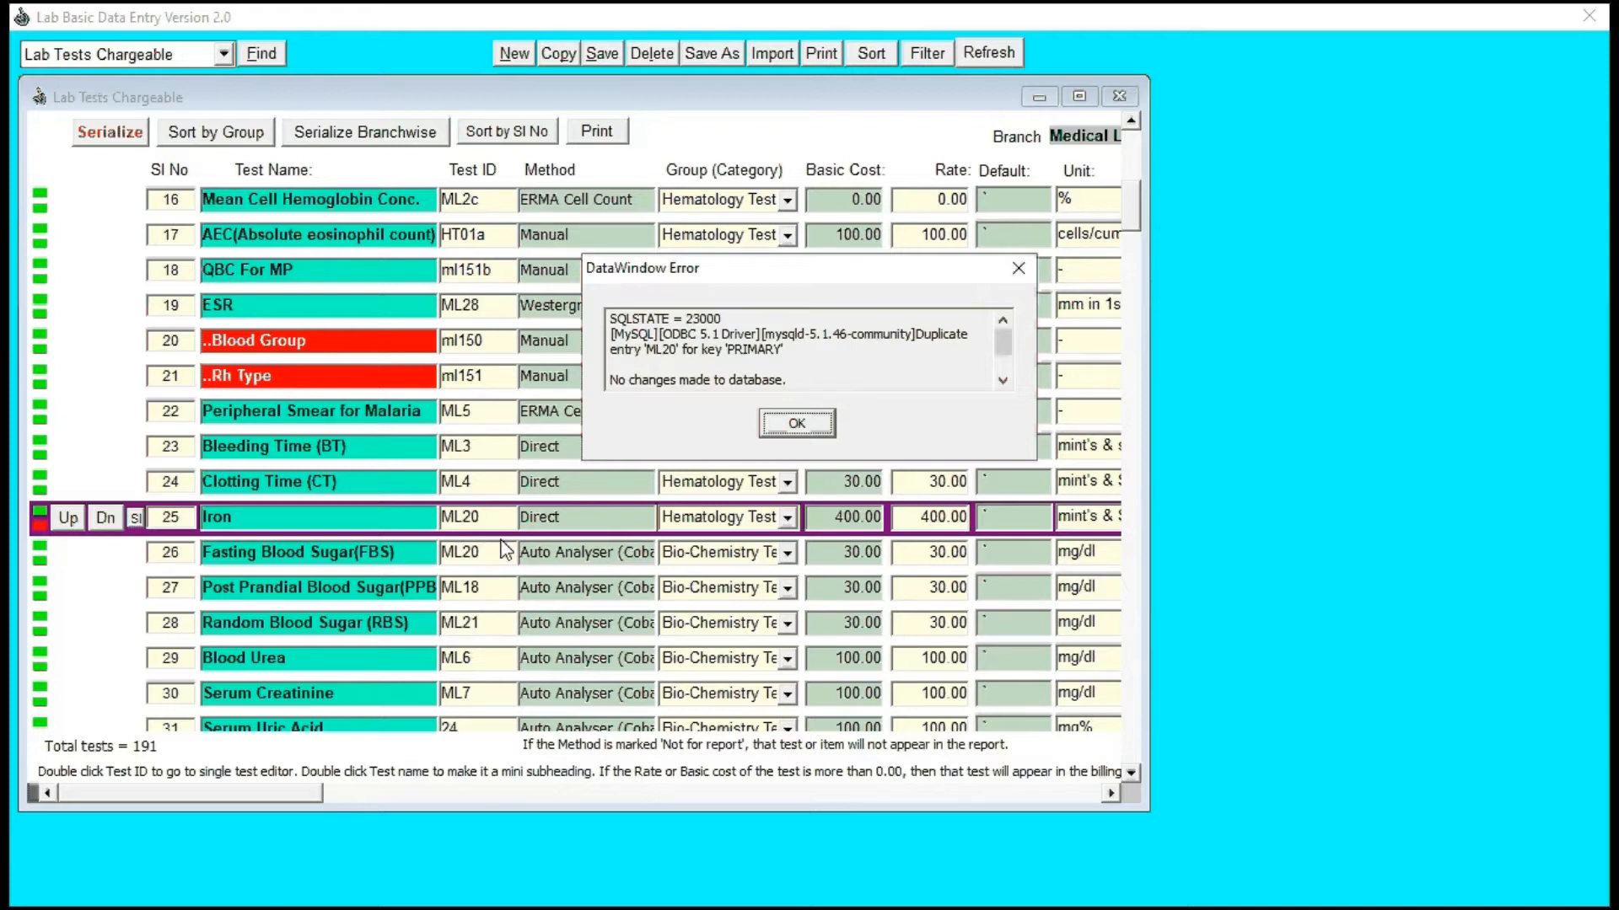
left_click(794, 424)
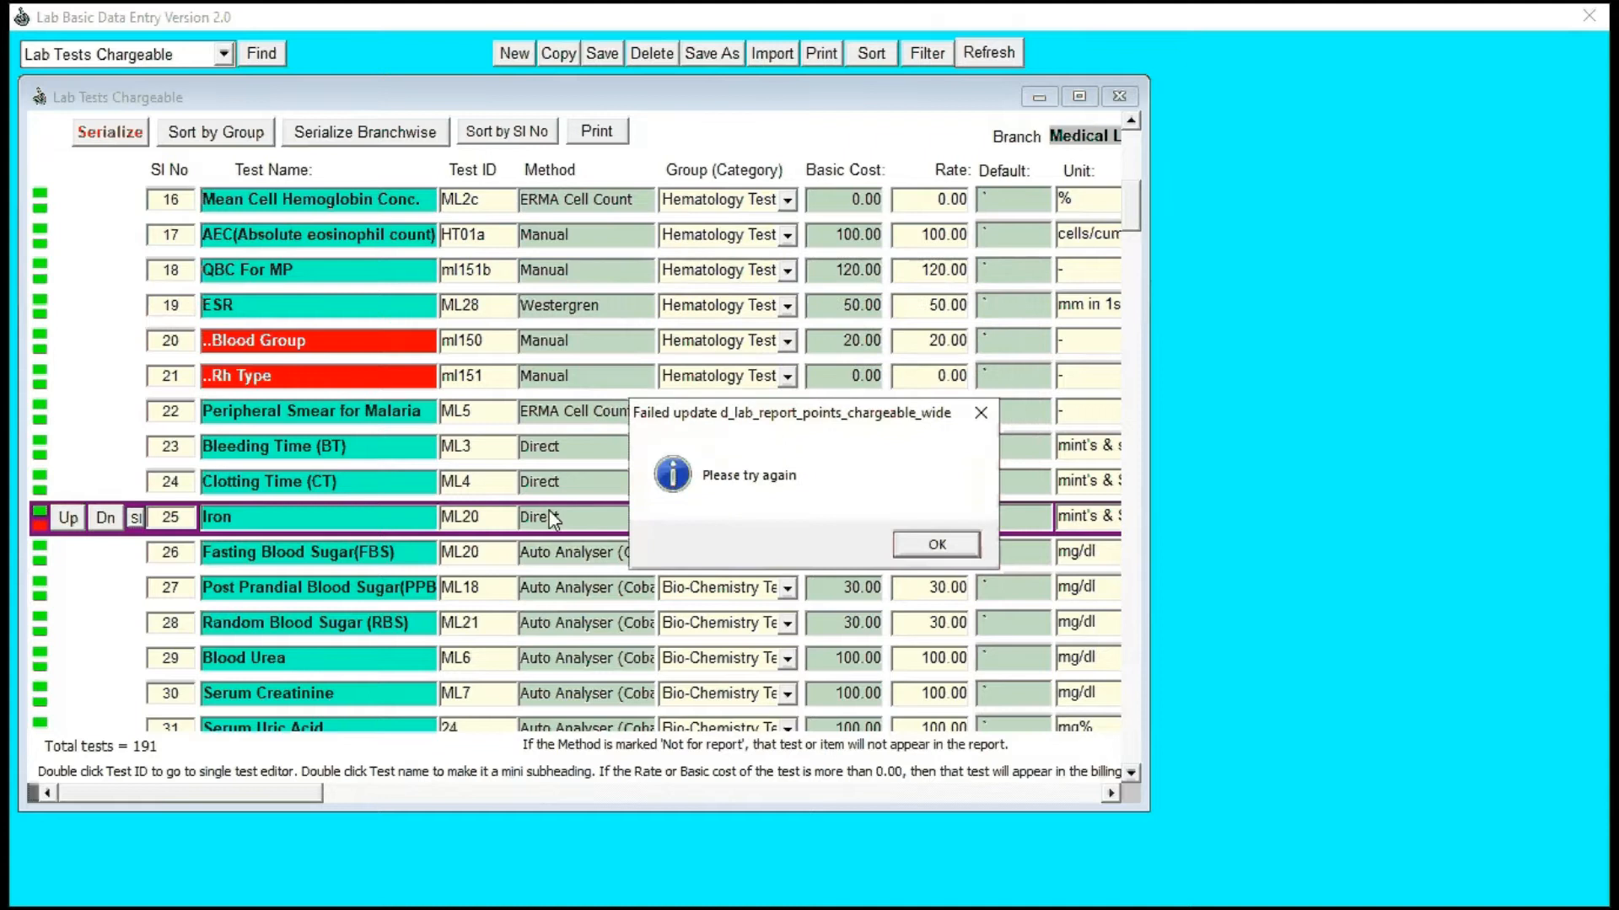
left_click(927, 547)
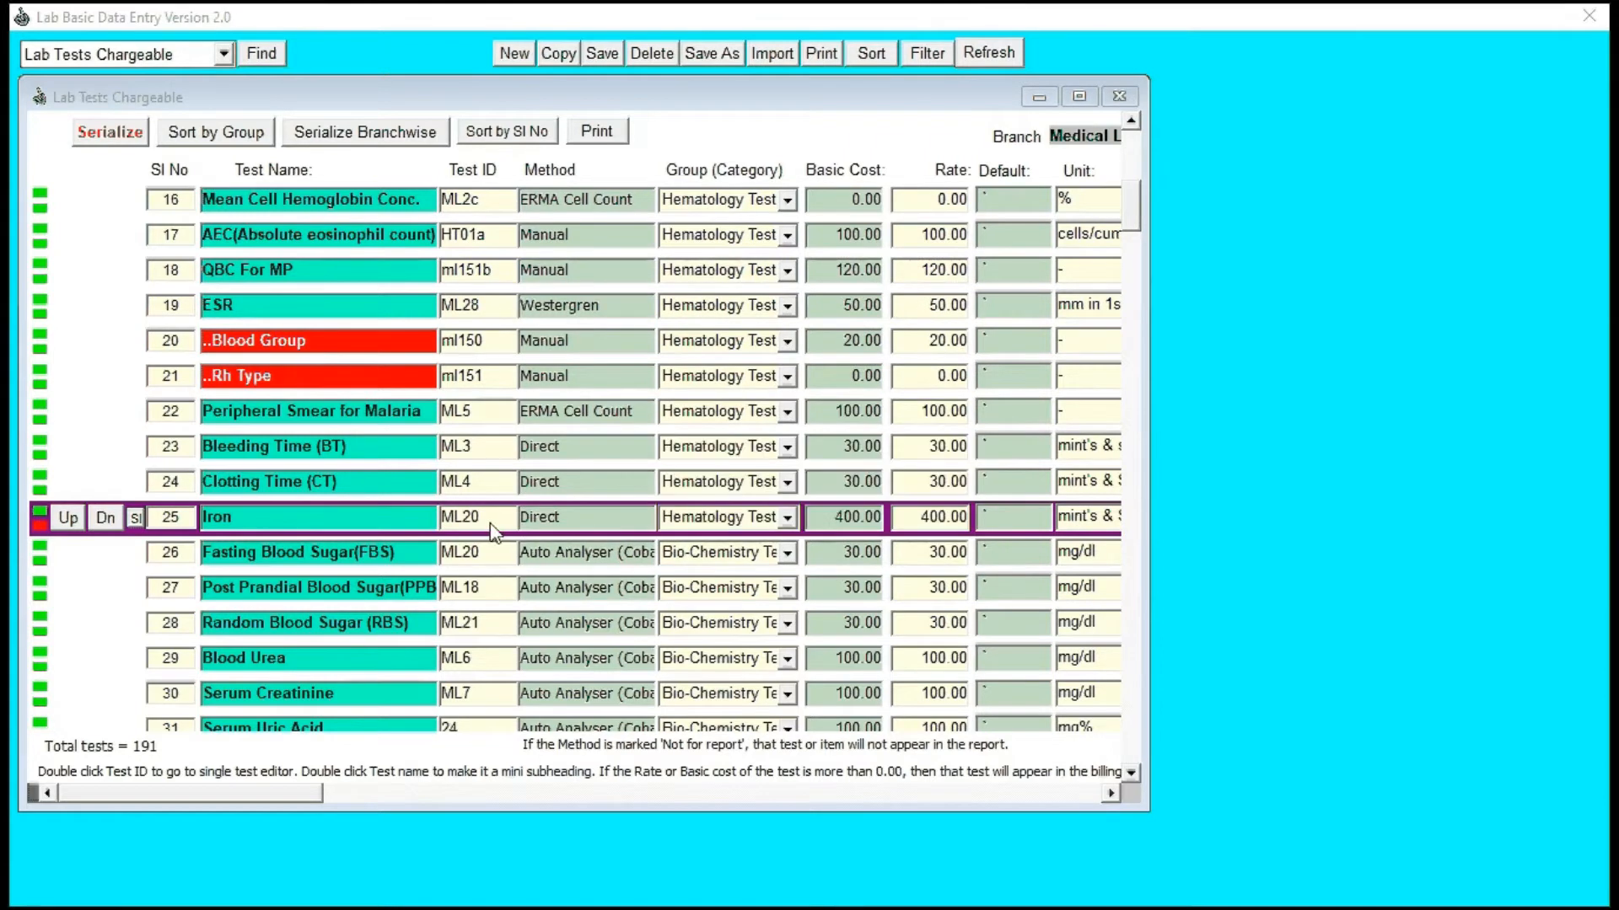
left_click(483, 524)
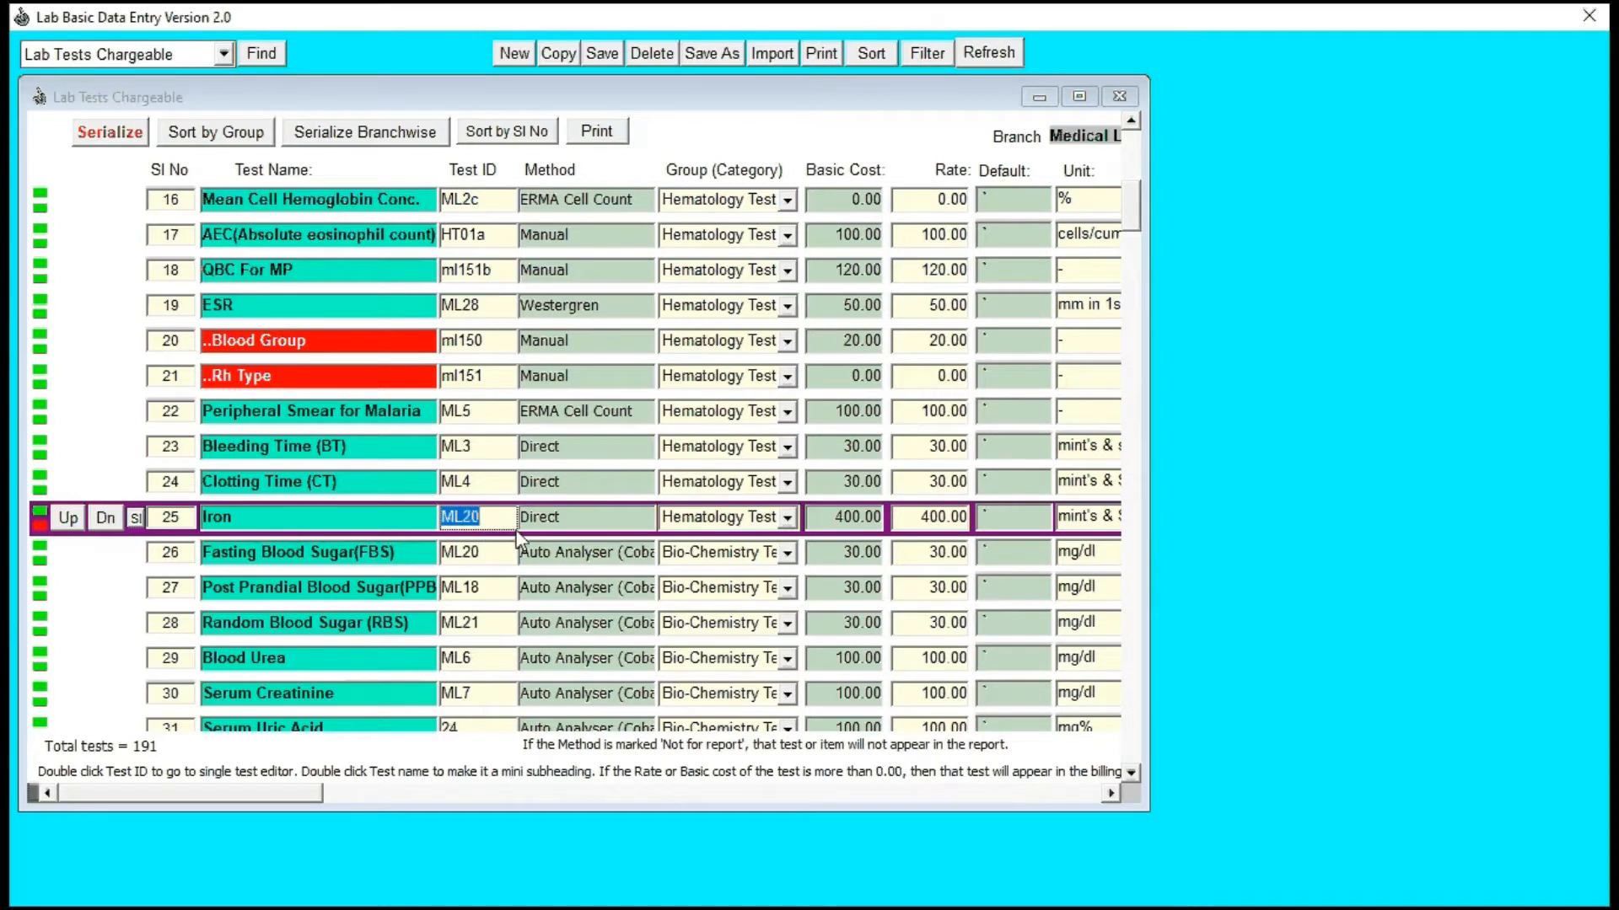
Step: Reload the Lab Tests Chargeable list, discarding the unsaved test ID, and select the Heamoglobin (Hb) test name
left_click(265, 59)
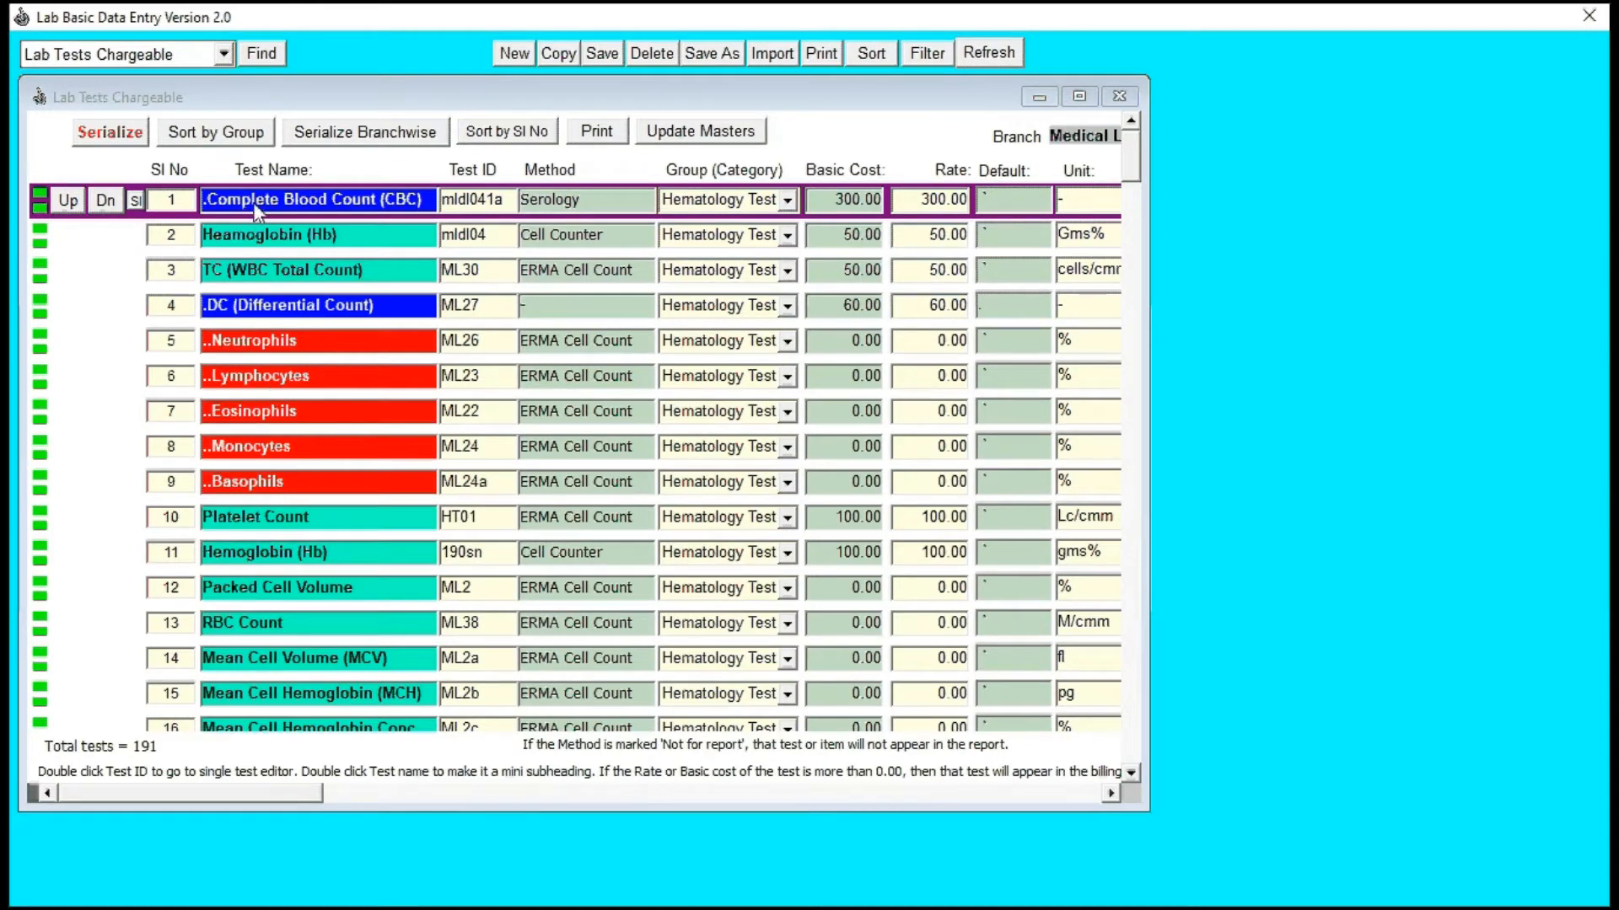
left_click(268, 235)
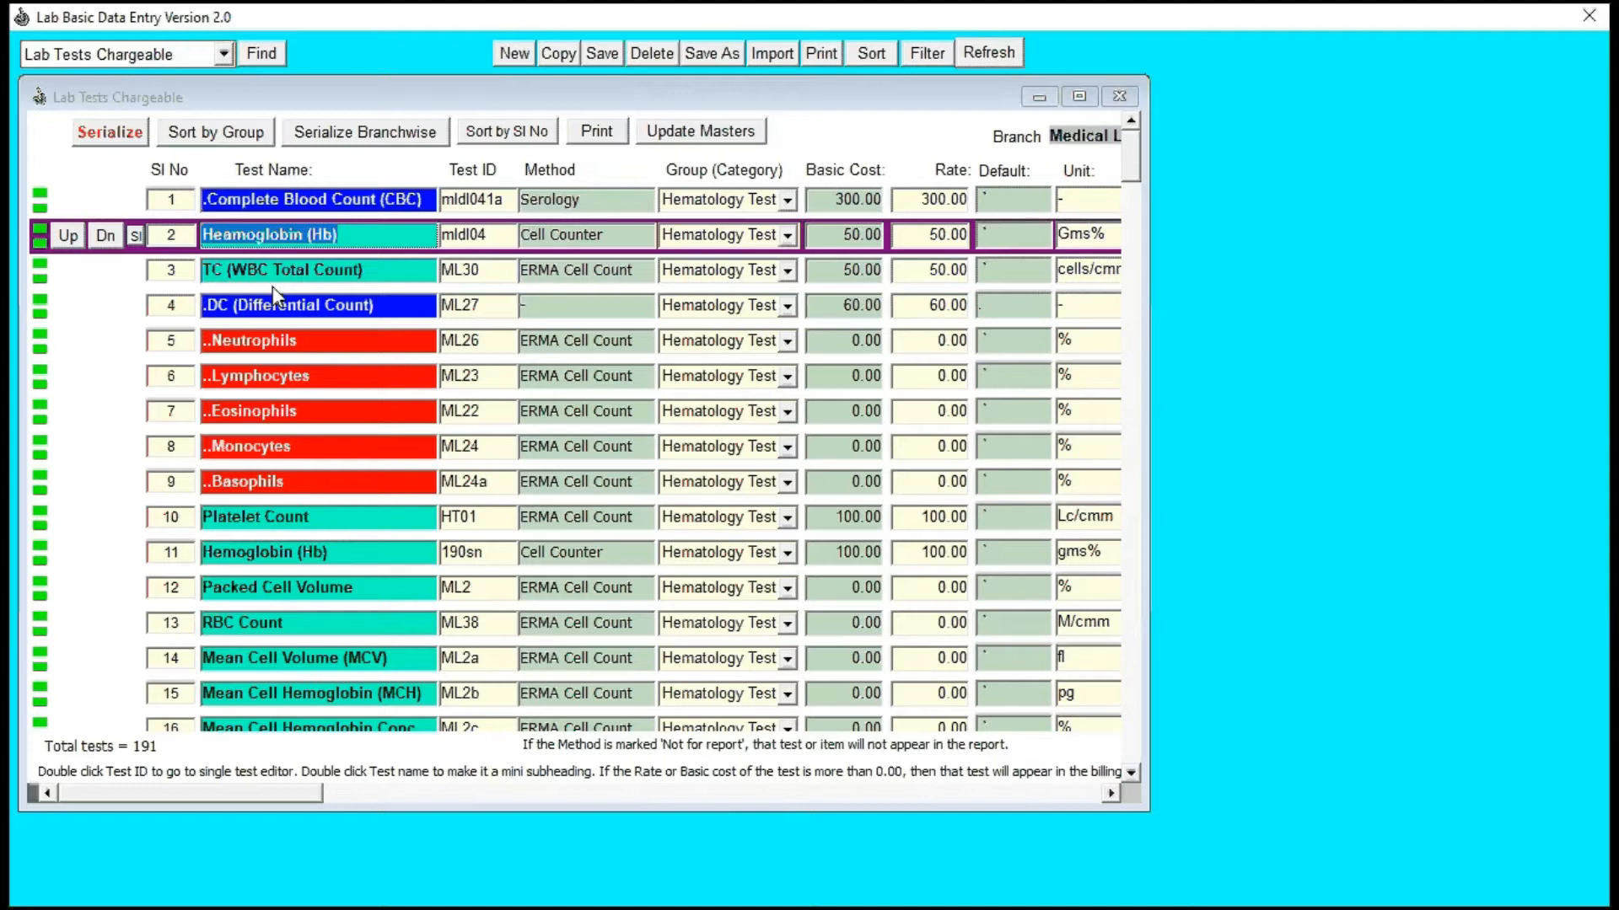
Step: Find the Iron test in the chargeable list and open it in the single test editor
key("ctrl+f")
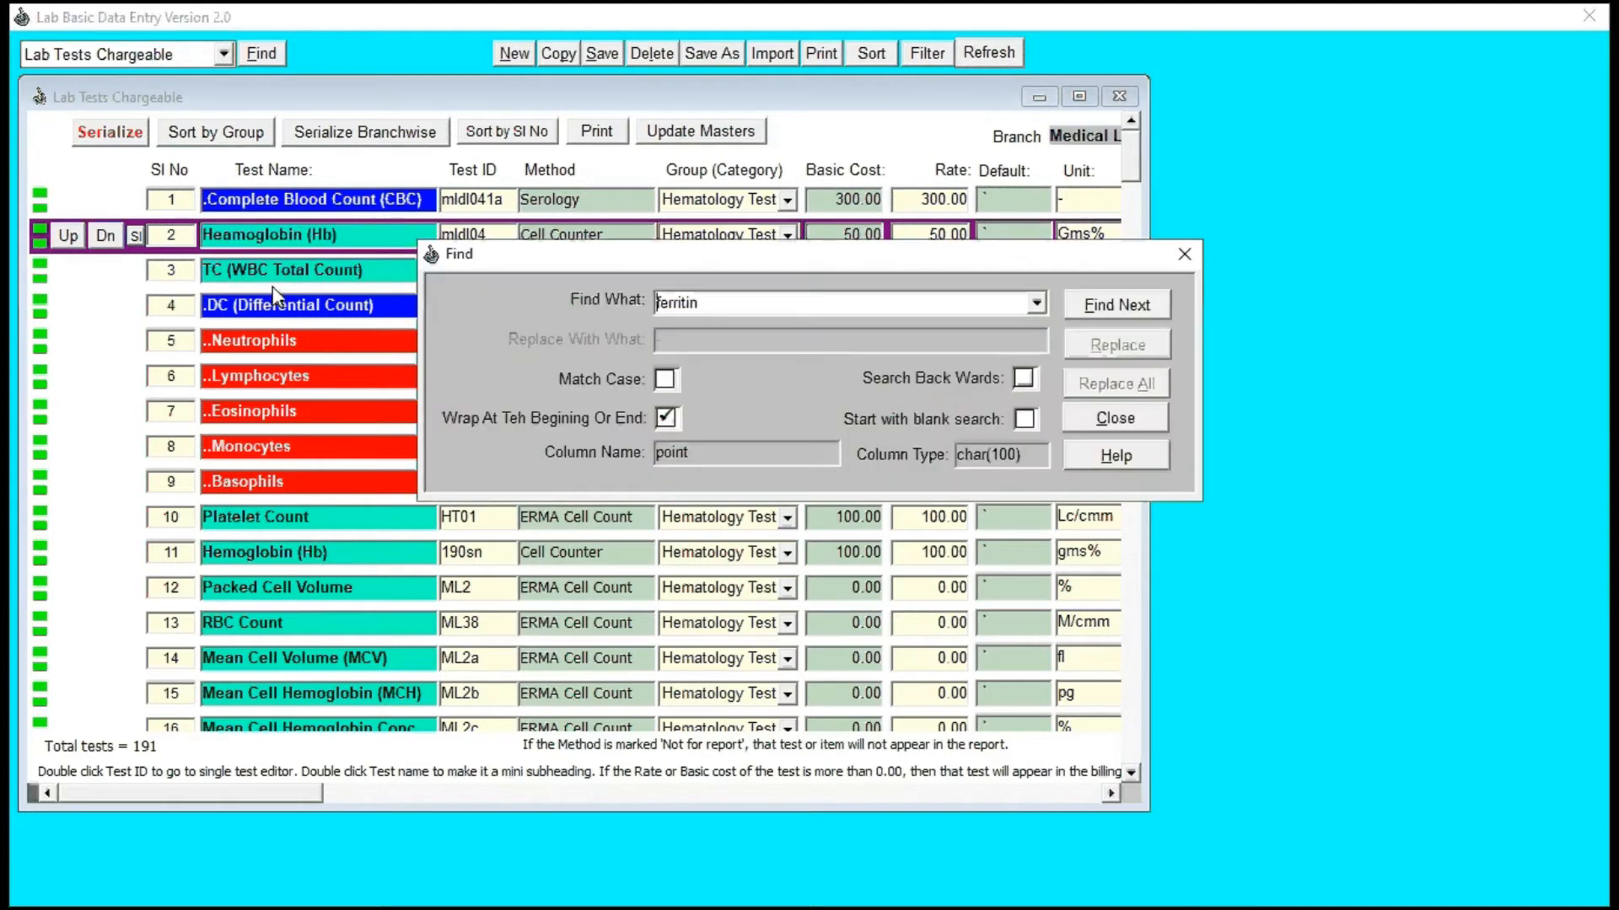
key("BackSpace")
key("BackSpace")
key("BackSpace")
key("BackSpace")
key("BackSpace")
key("BackSpace")
key("BackSpace")
key("BackSpace")
type("iron")
key("Return")
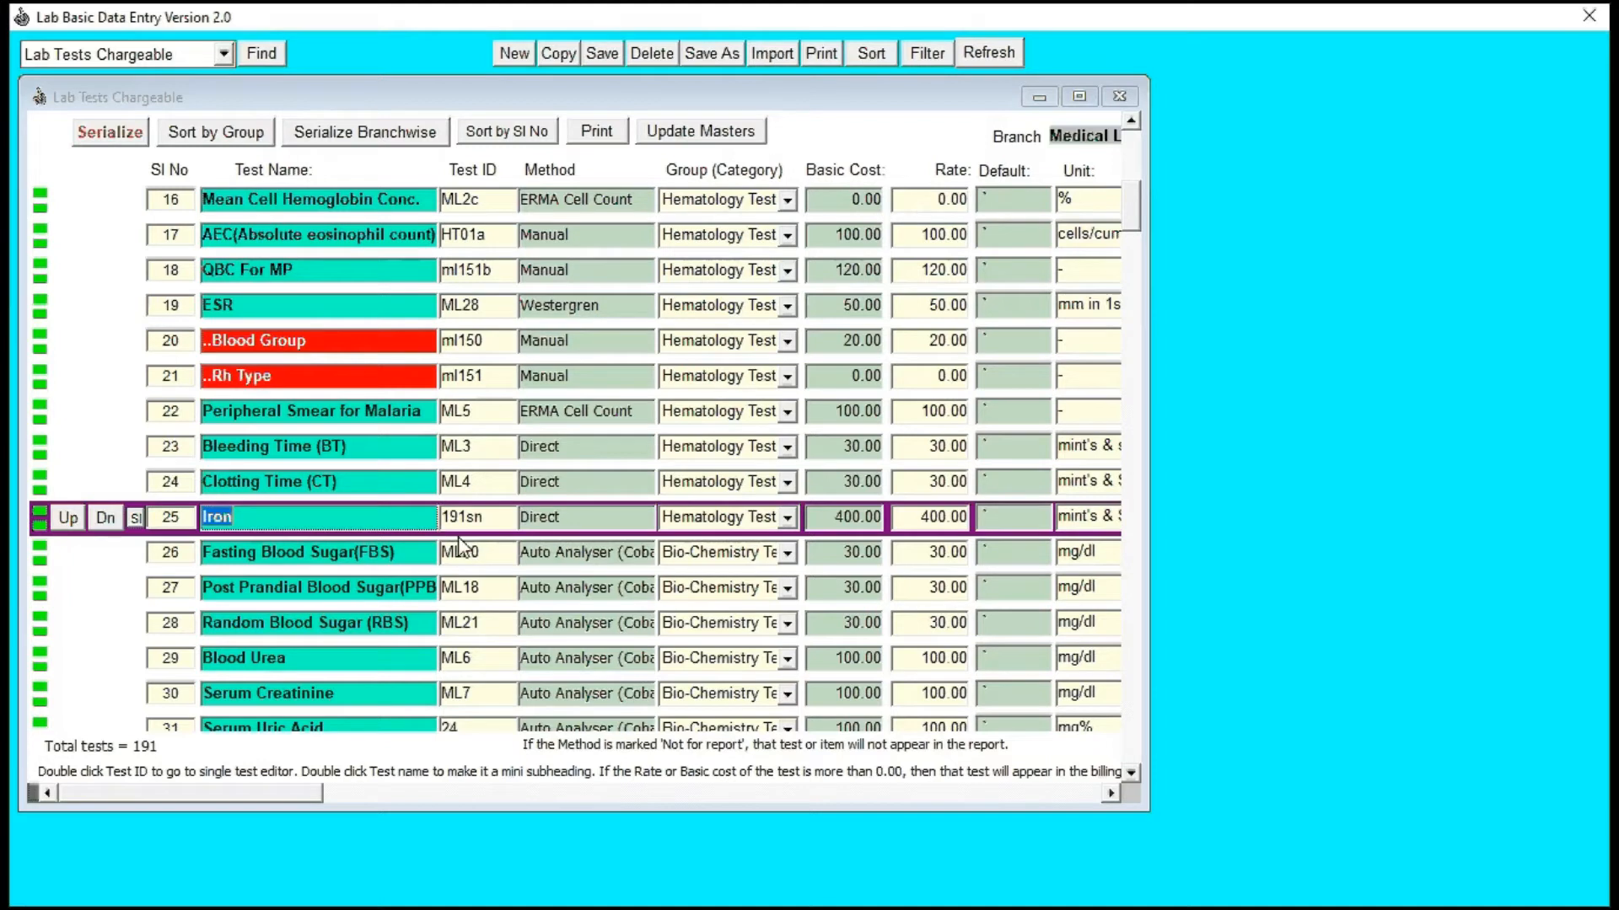
key("Tab")
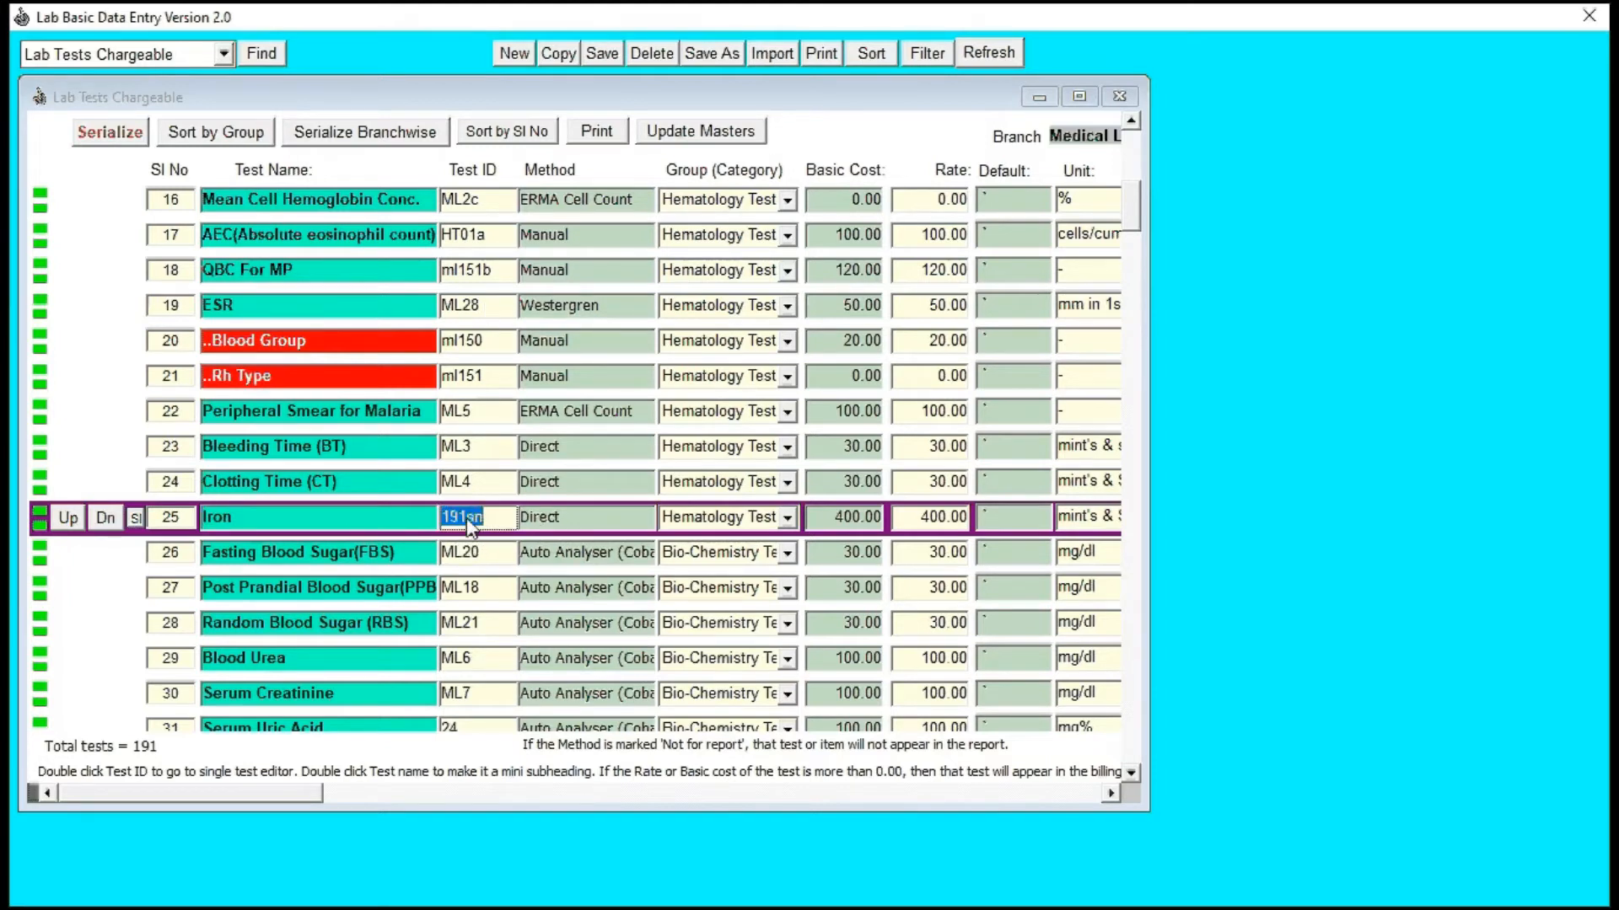
double_click(467, 520)
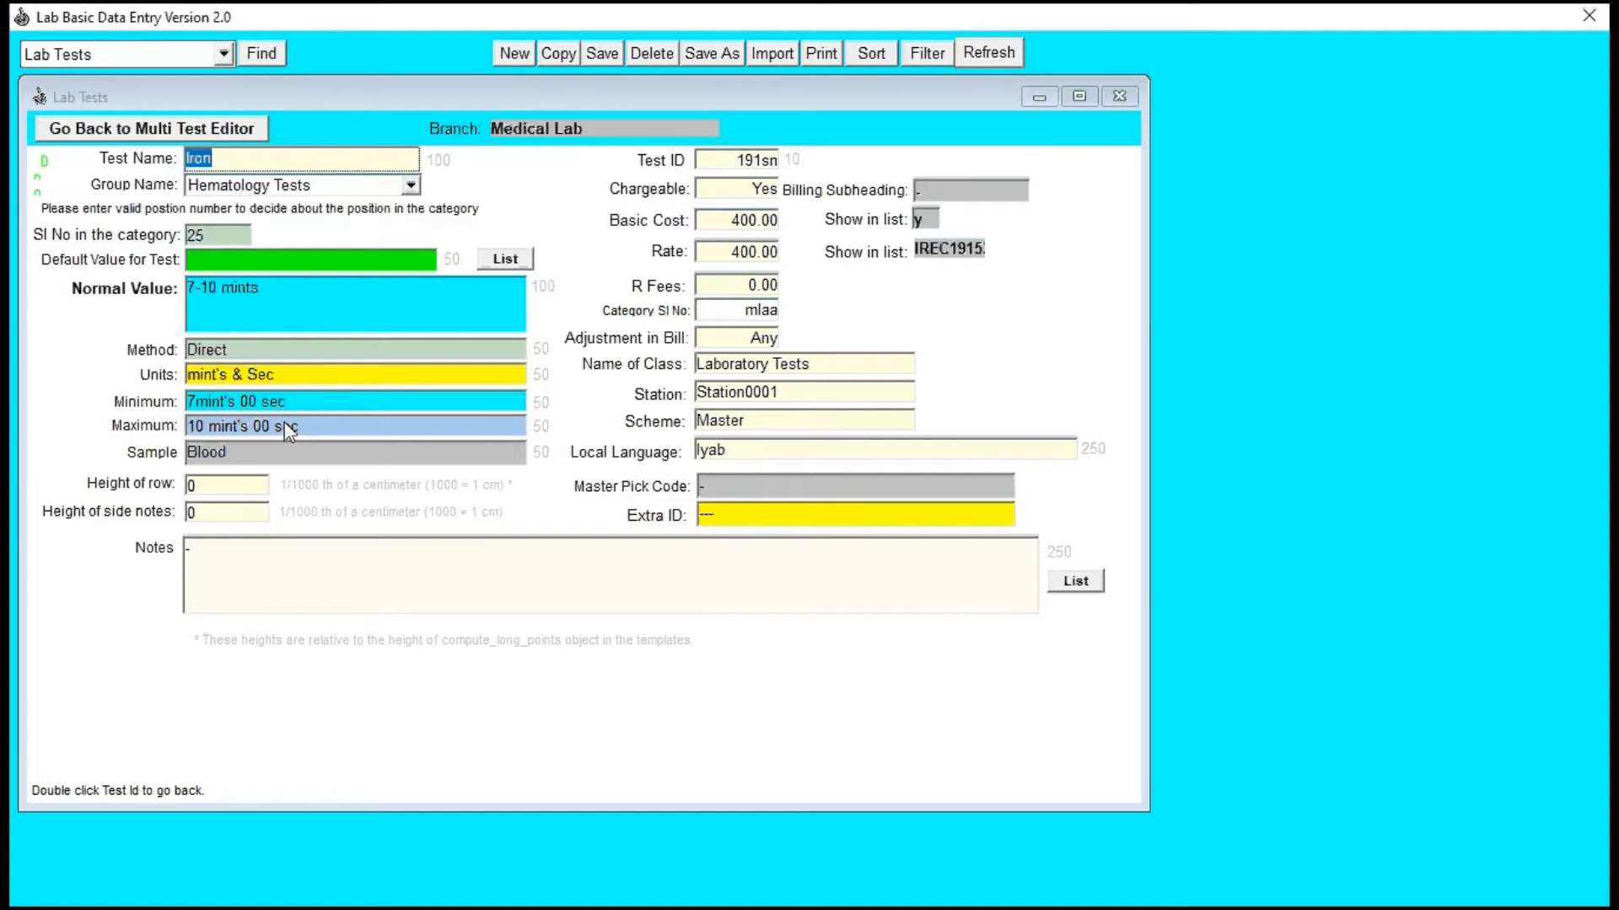
Step: Replace Iron's normal value with the male and female reference ranges copied from the PDF blood report
left_click(237, 291)
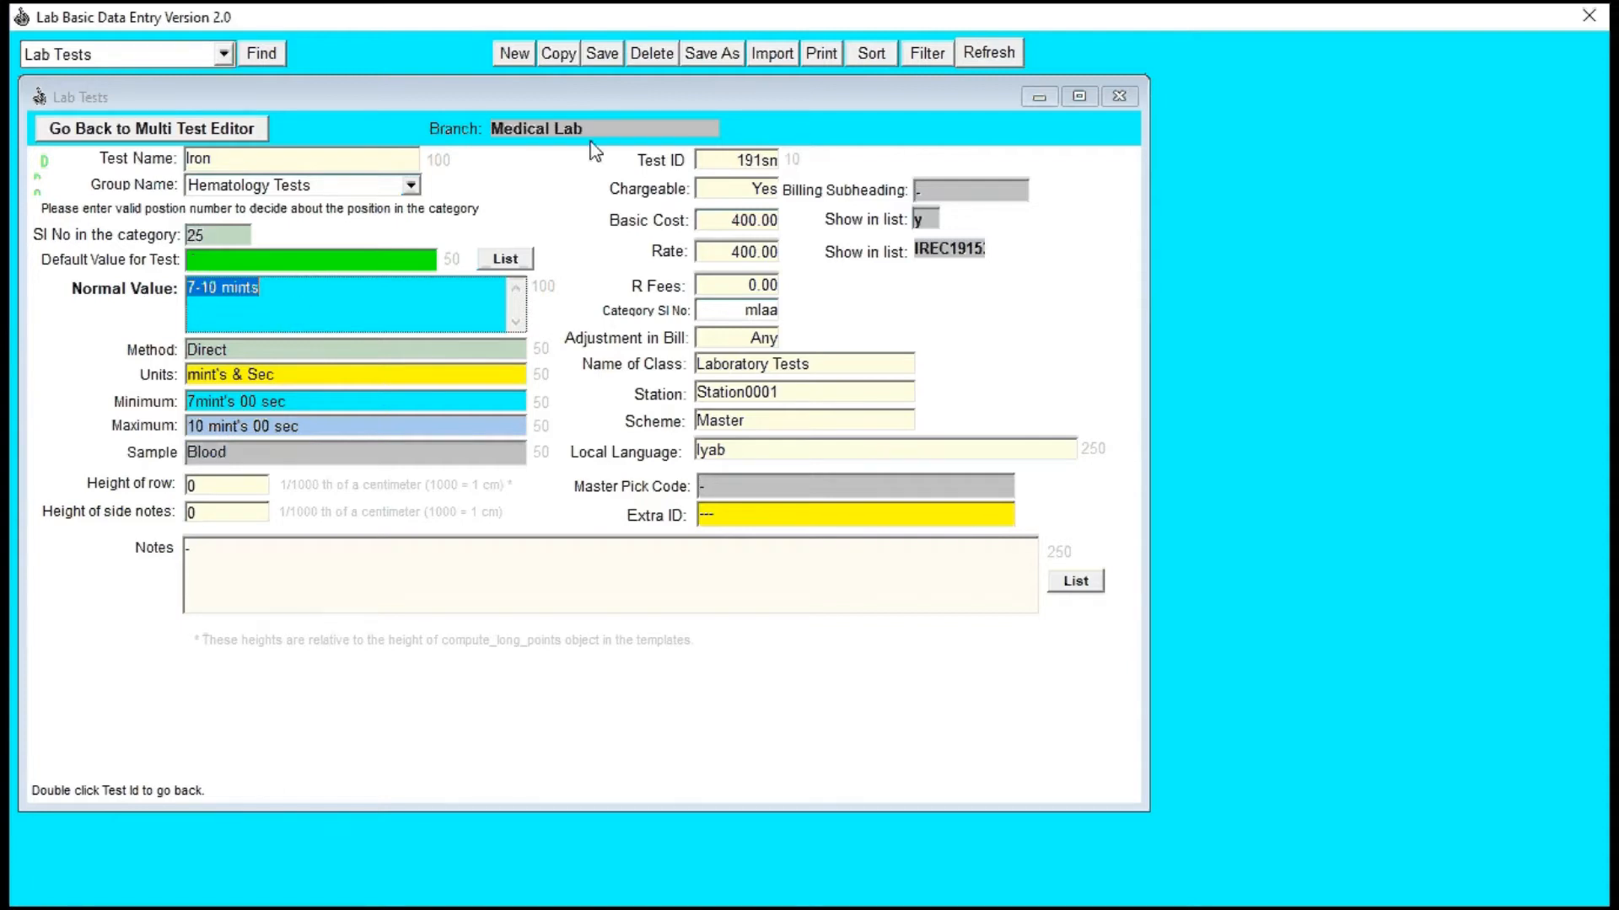
key("alt+Tab")
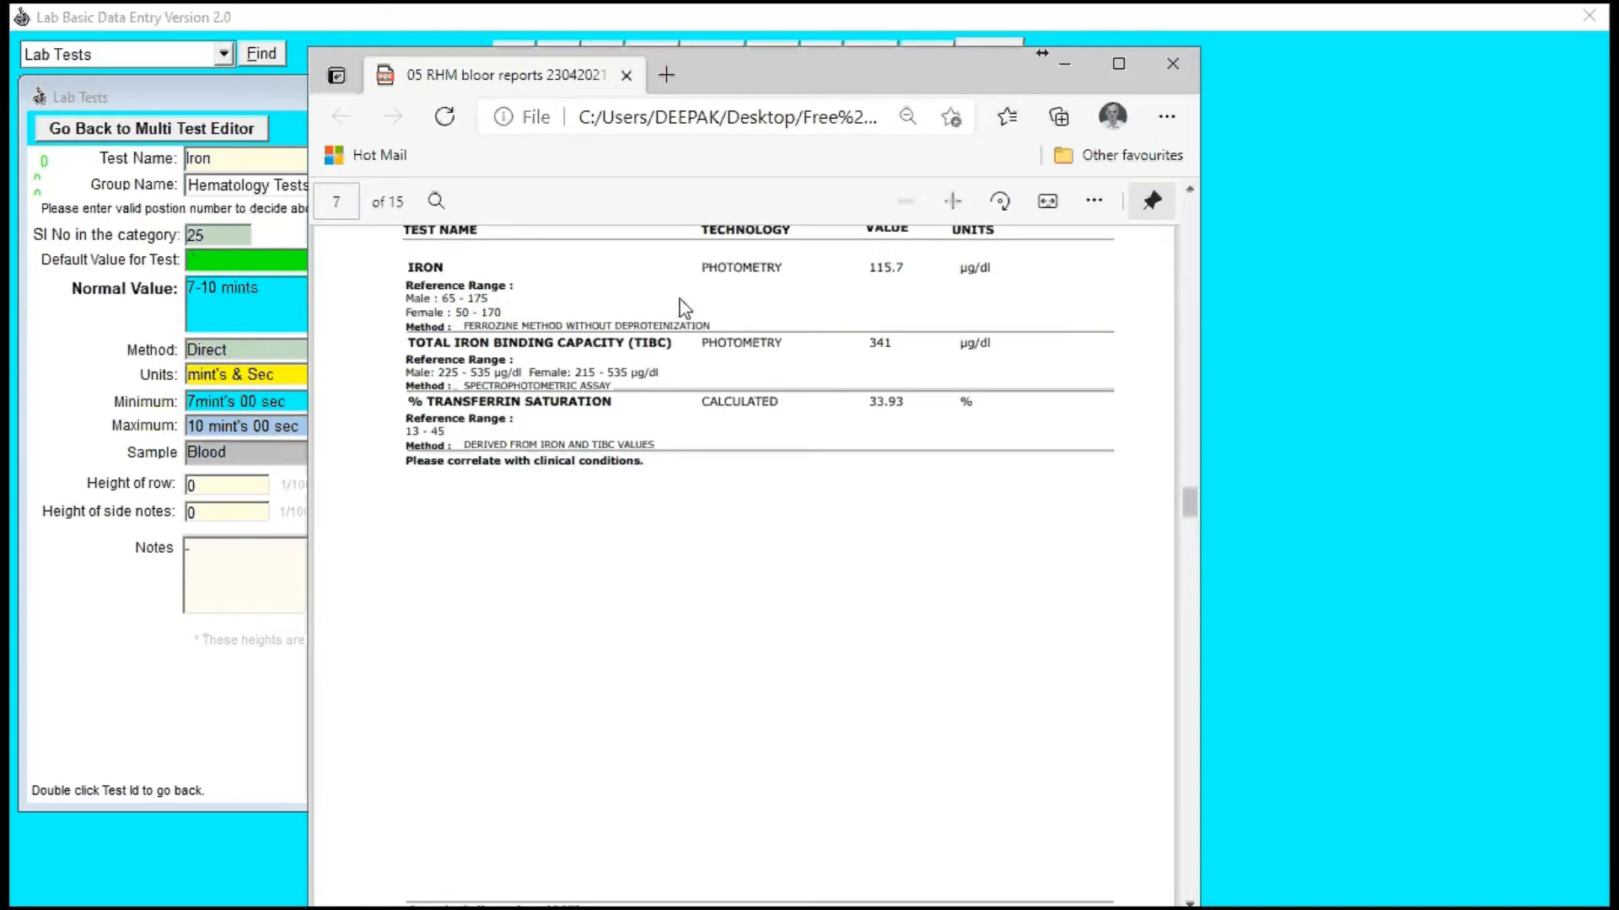
double_click(413, 298)
left_click_drag(406, 297, 504, 313)
key("ctrl+c")
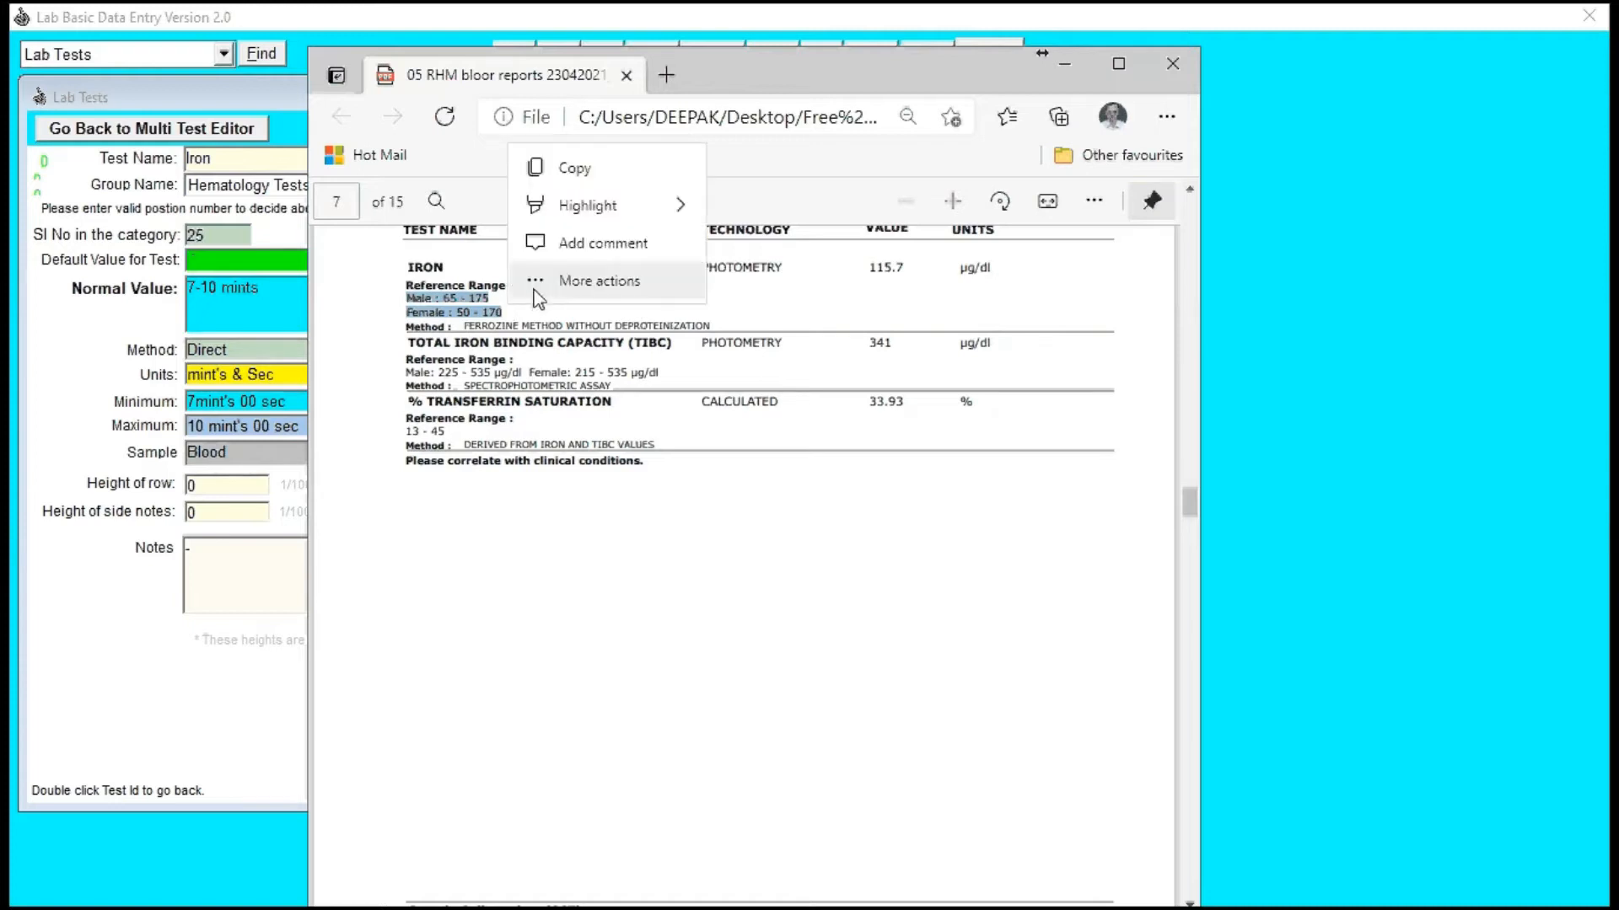
key("alt+Tab")
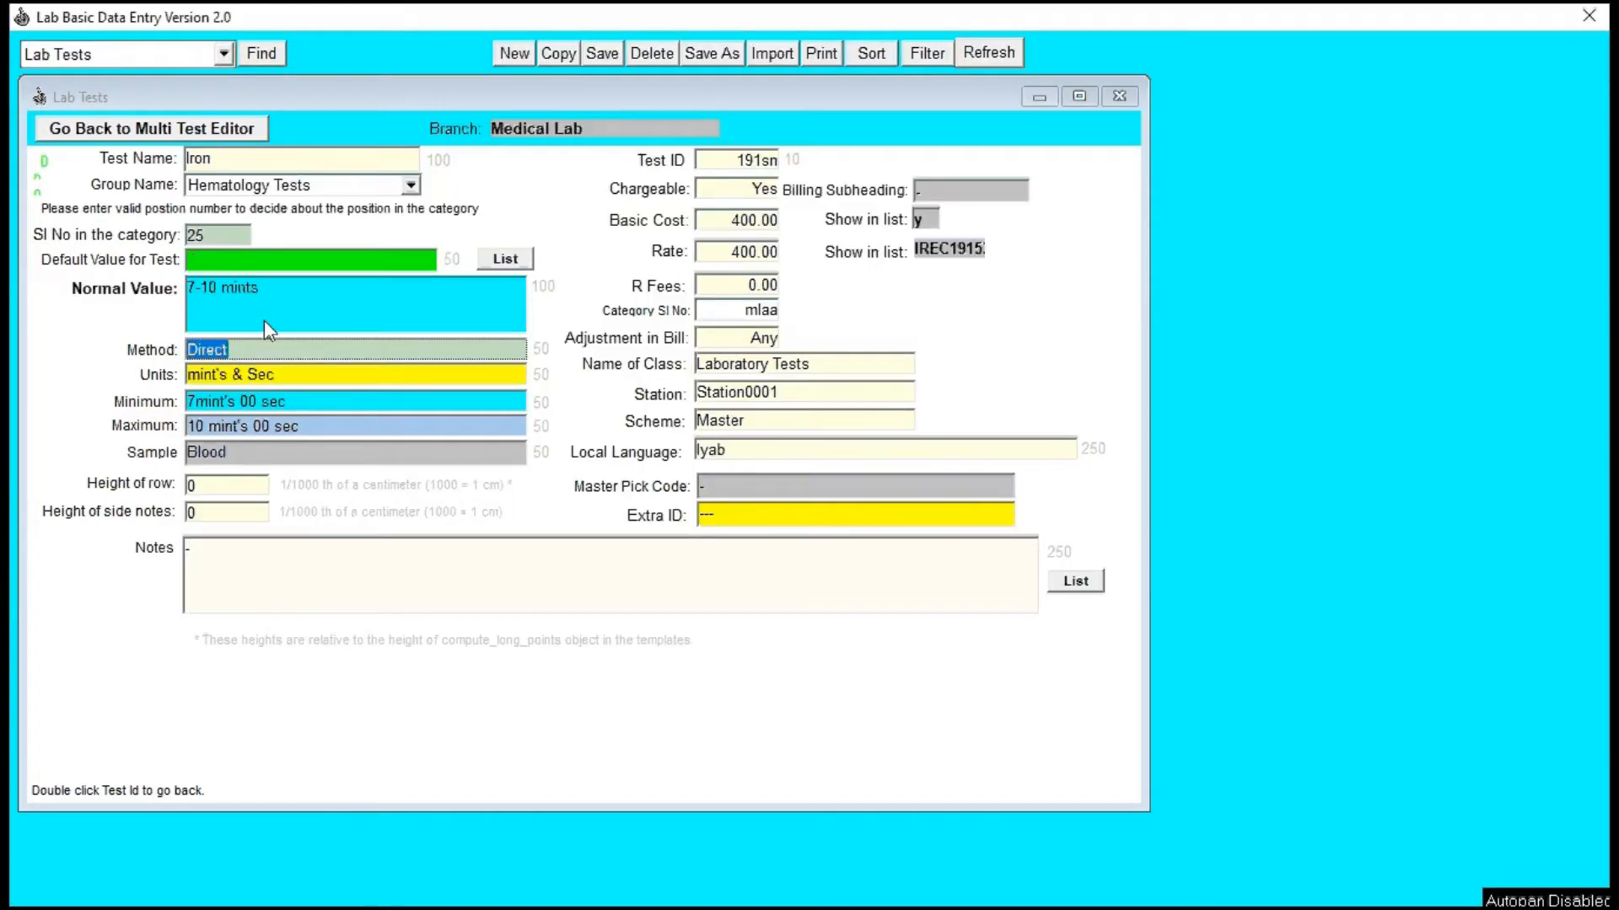
left_click(266, 317)
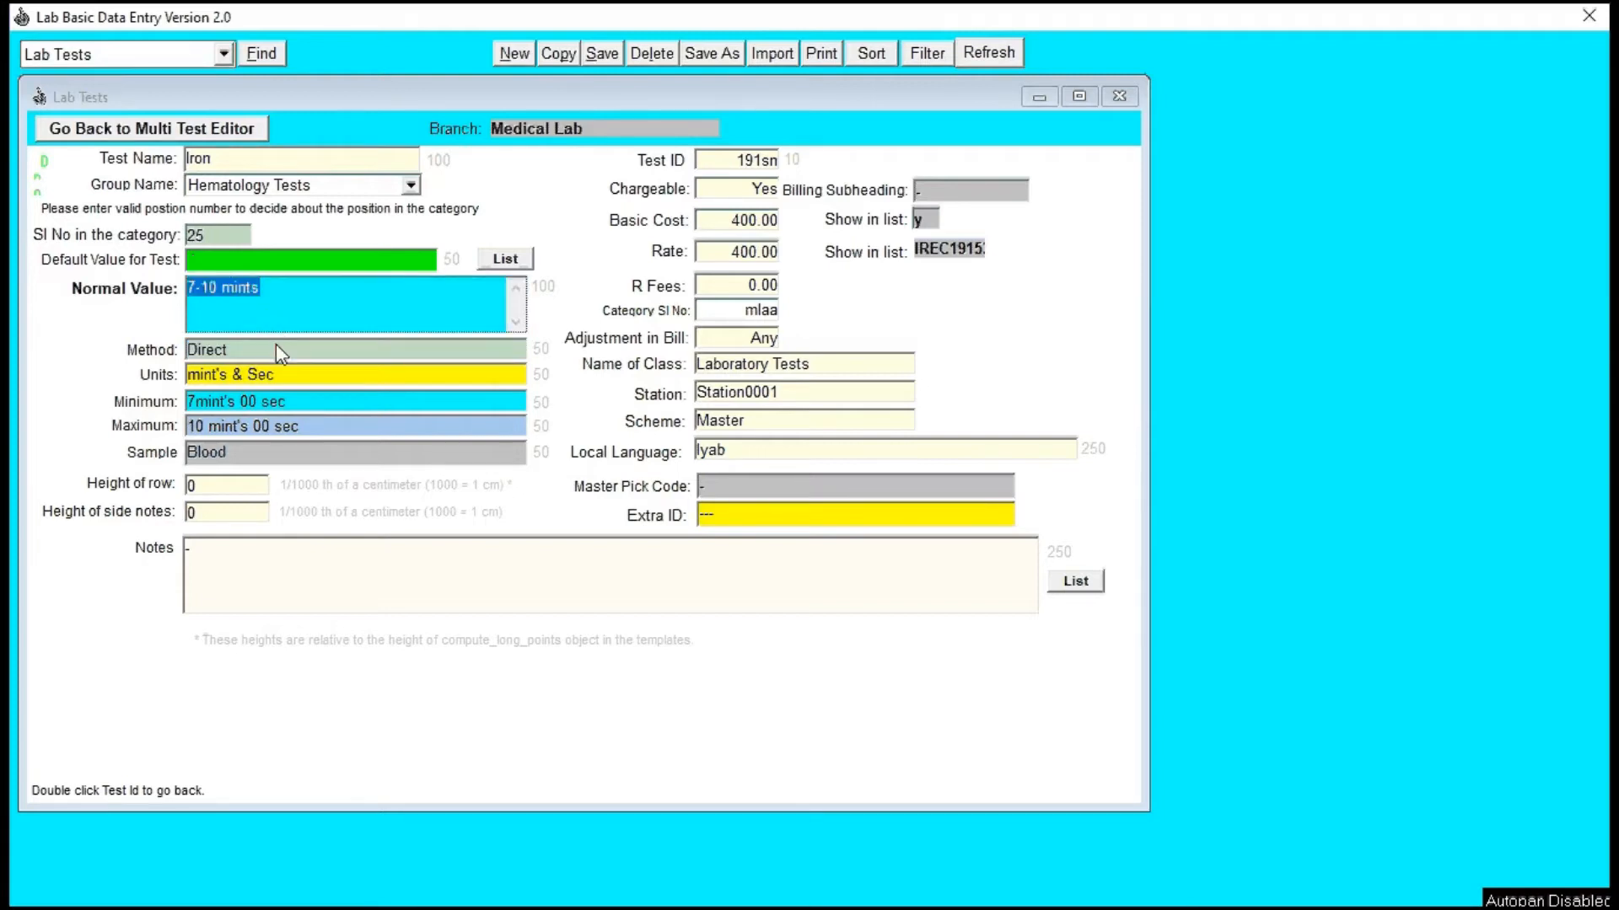
key("ctrl+v")
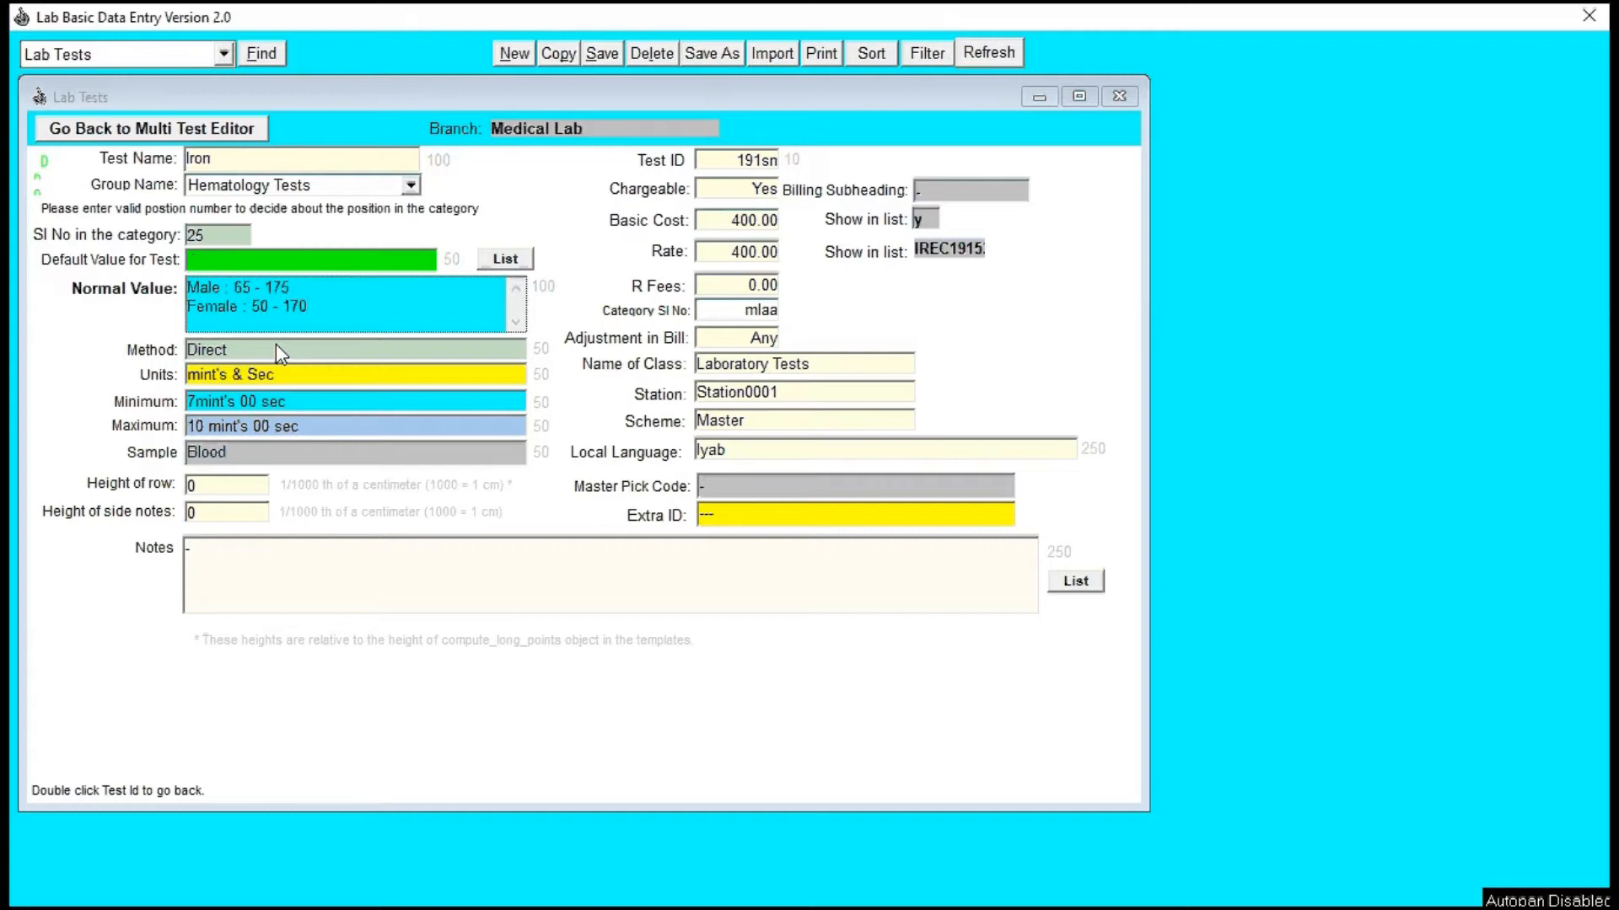
Step: Add a third line, Child : 50 - 170, to the Iron test's normal value
type("asd fa")
key("BackSpace")
key("BackSpace")
key("BackSpace")
key("BackSpace")
key("BackSpace")
key("BackSpace")
key("Return")
type("Ch")
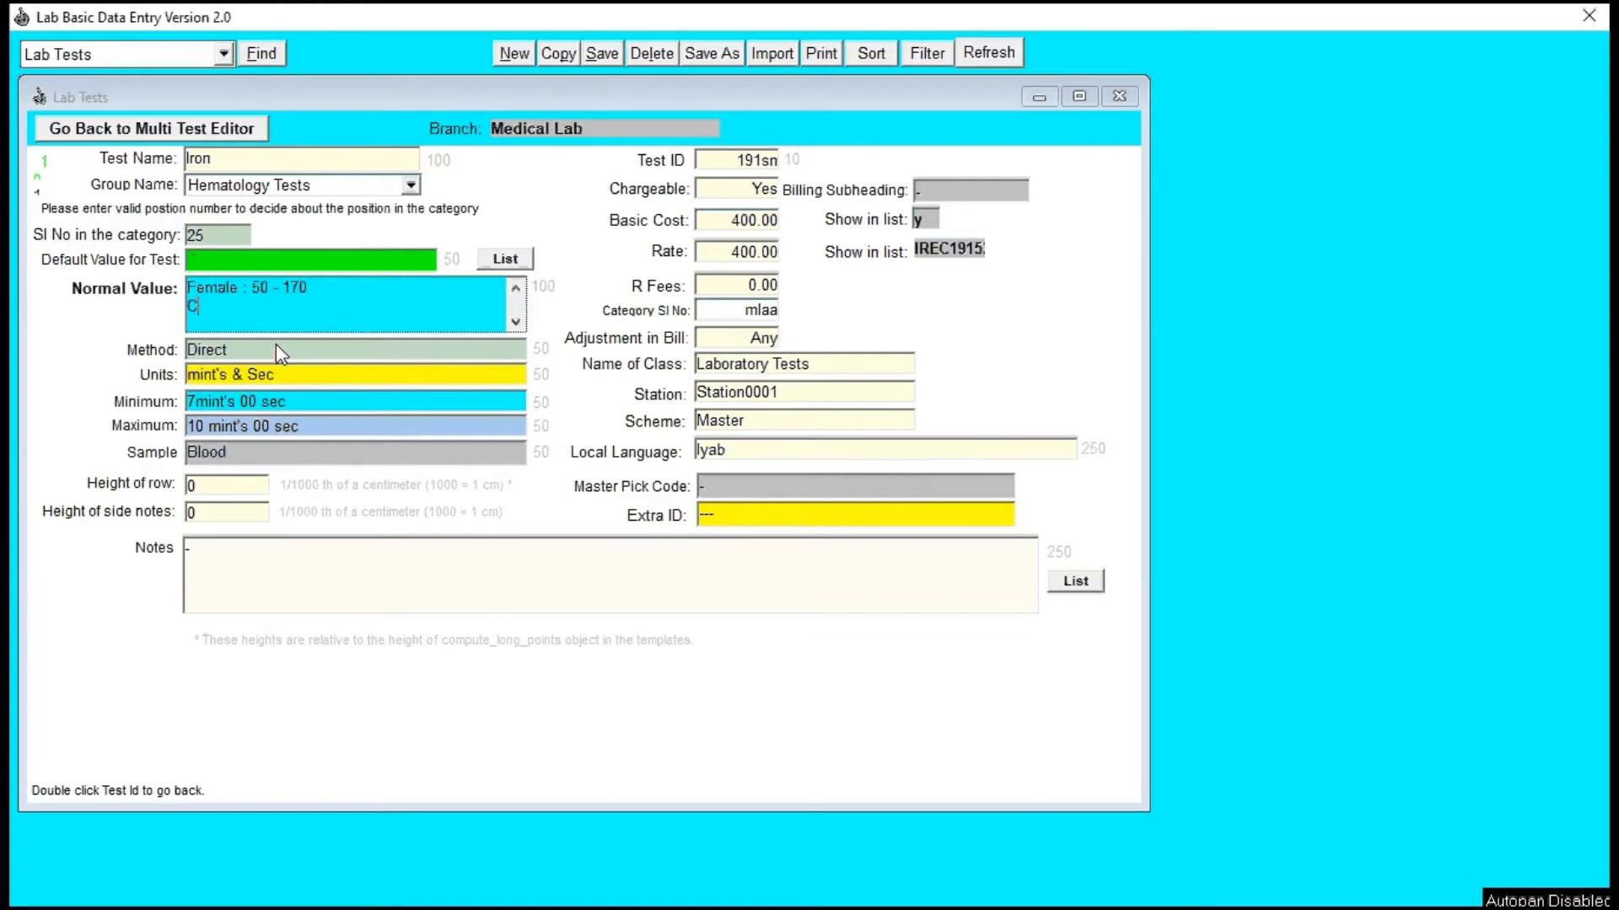
type("ild :")
key("Left")
key("Left")
key("Left")
key("shift+Left")
key("shift+Left")
key("shift+Left")
key("shift+Left")
key("shift+Left")
key("Right")
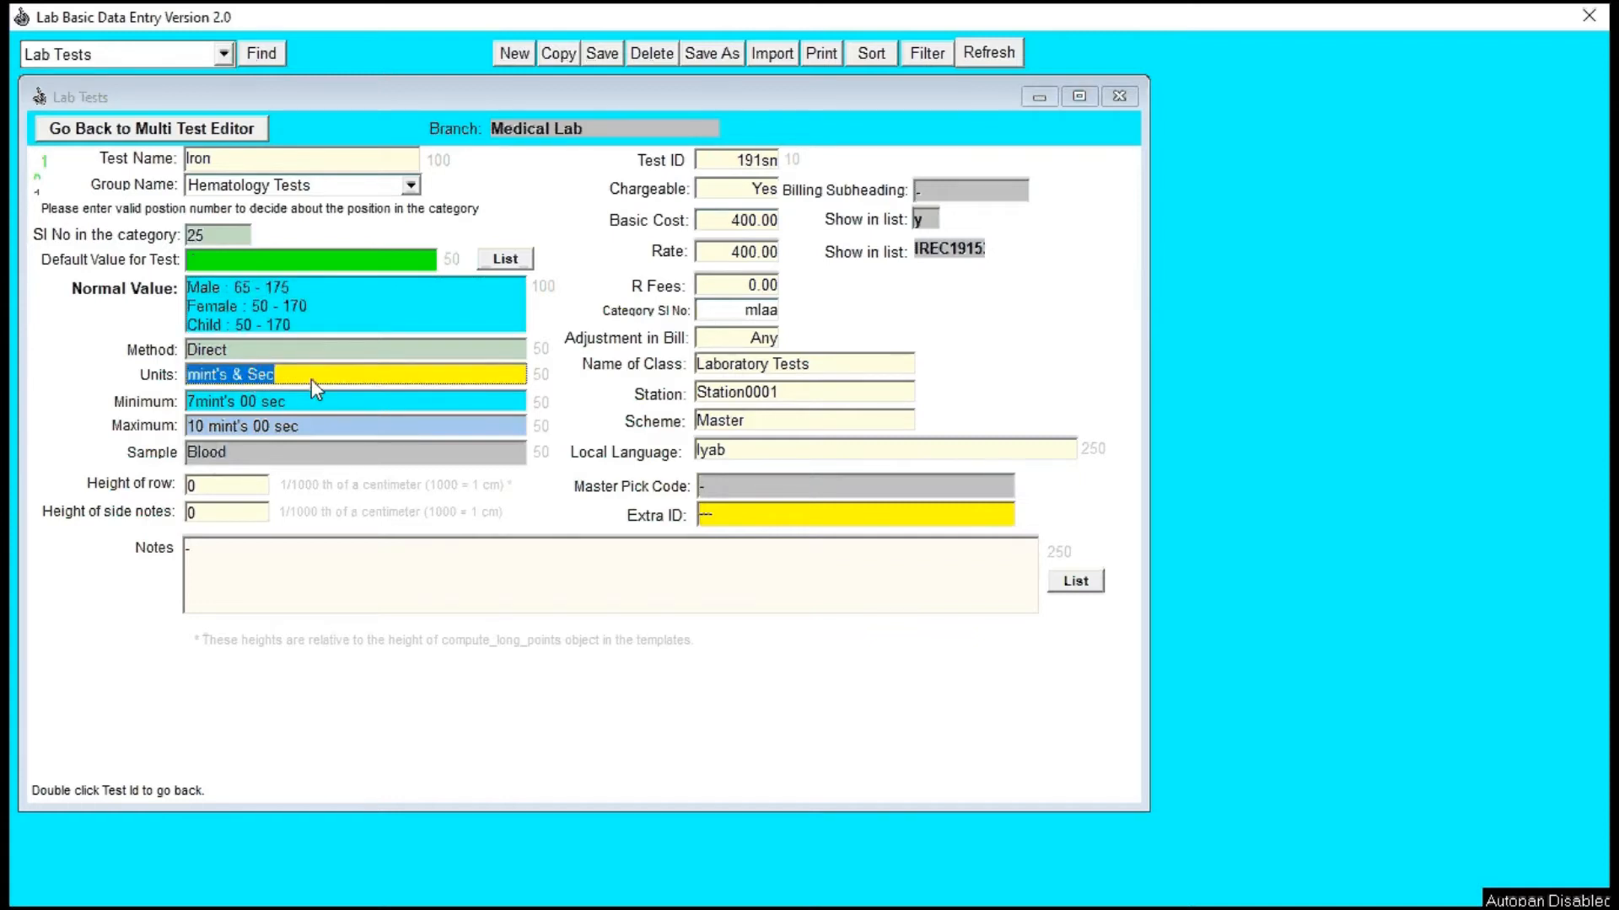
Step: Take Iron's unit from the PDF report and set the test's units to microg/dl
key("alt+Tab")
key("alt+Tab")
key("alt+Tab")
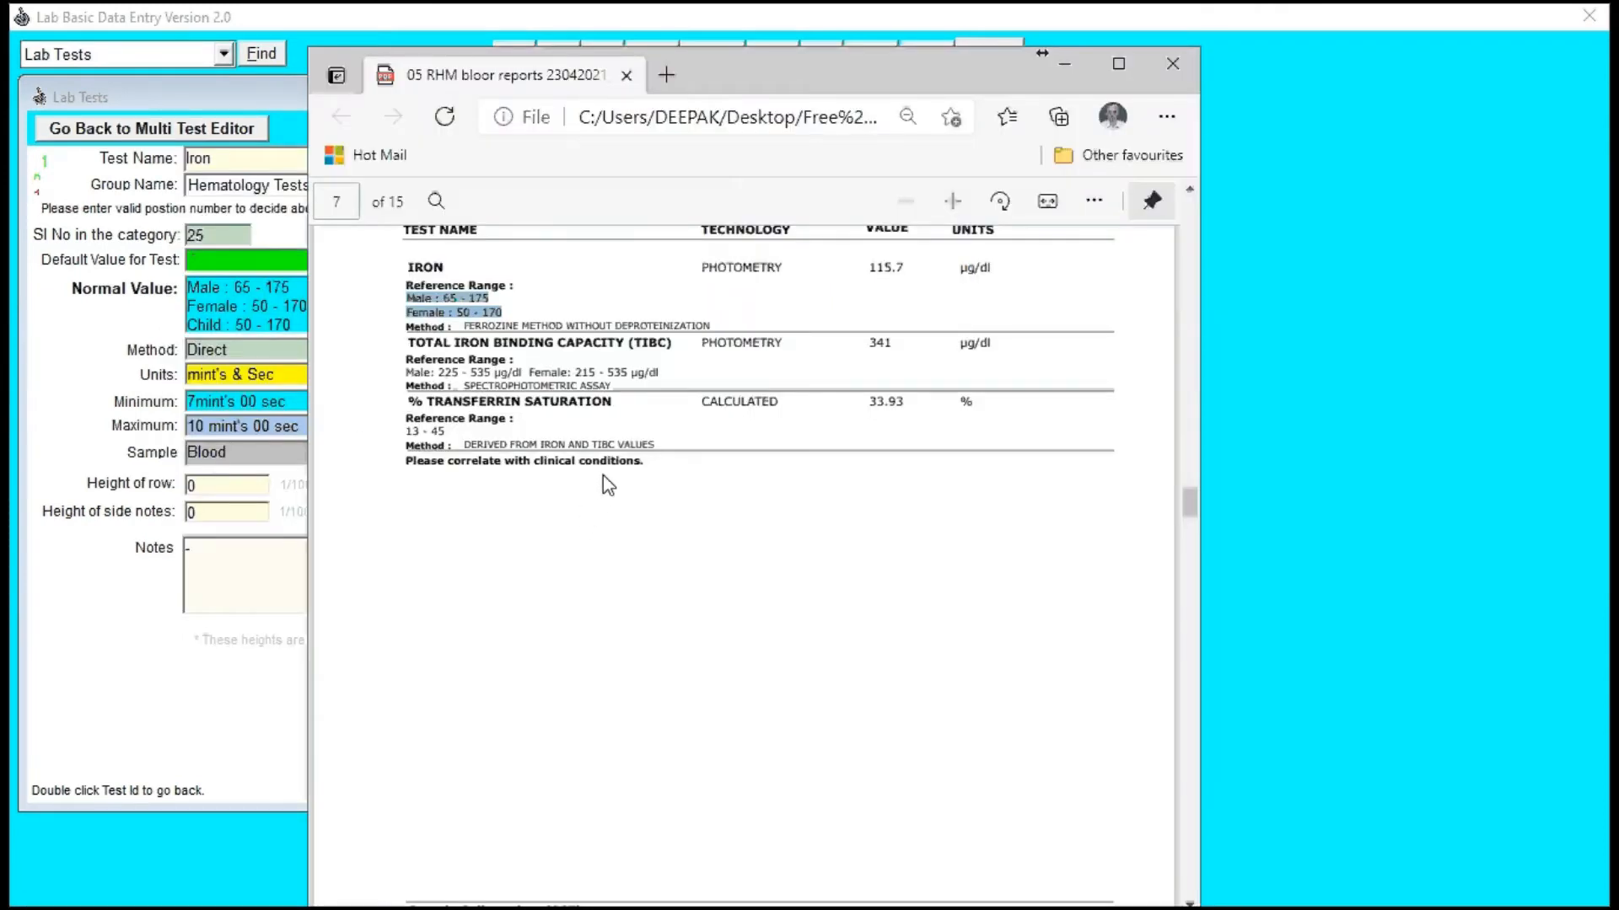
left_click_drag(992, 268, 963, 268)
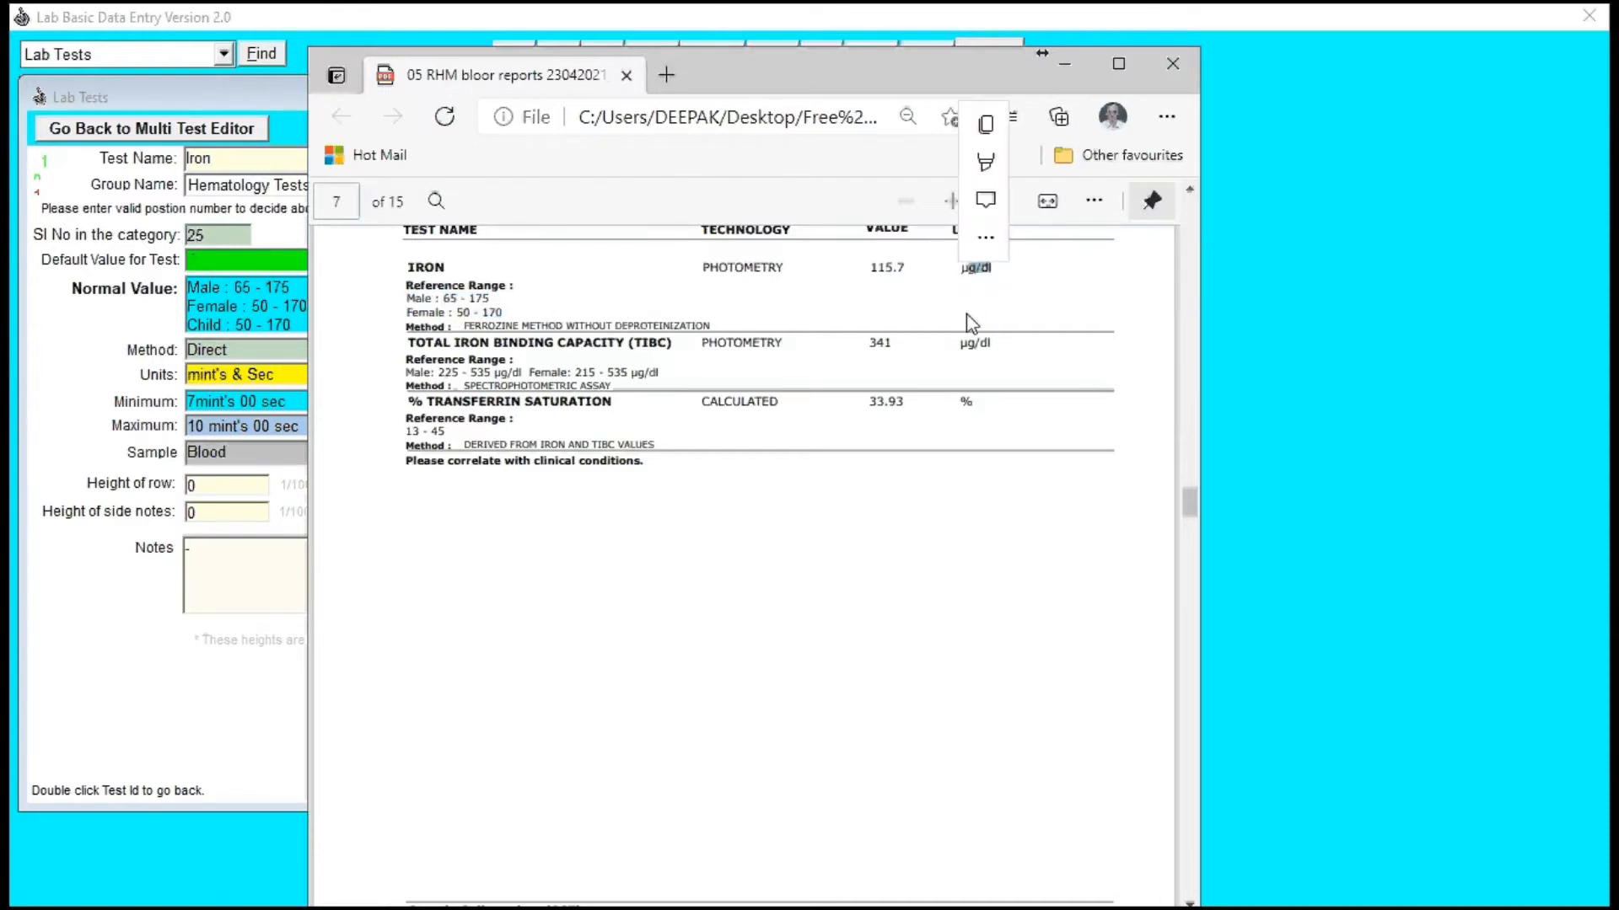
left_click(216, 375)
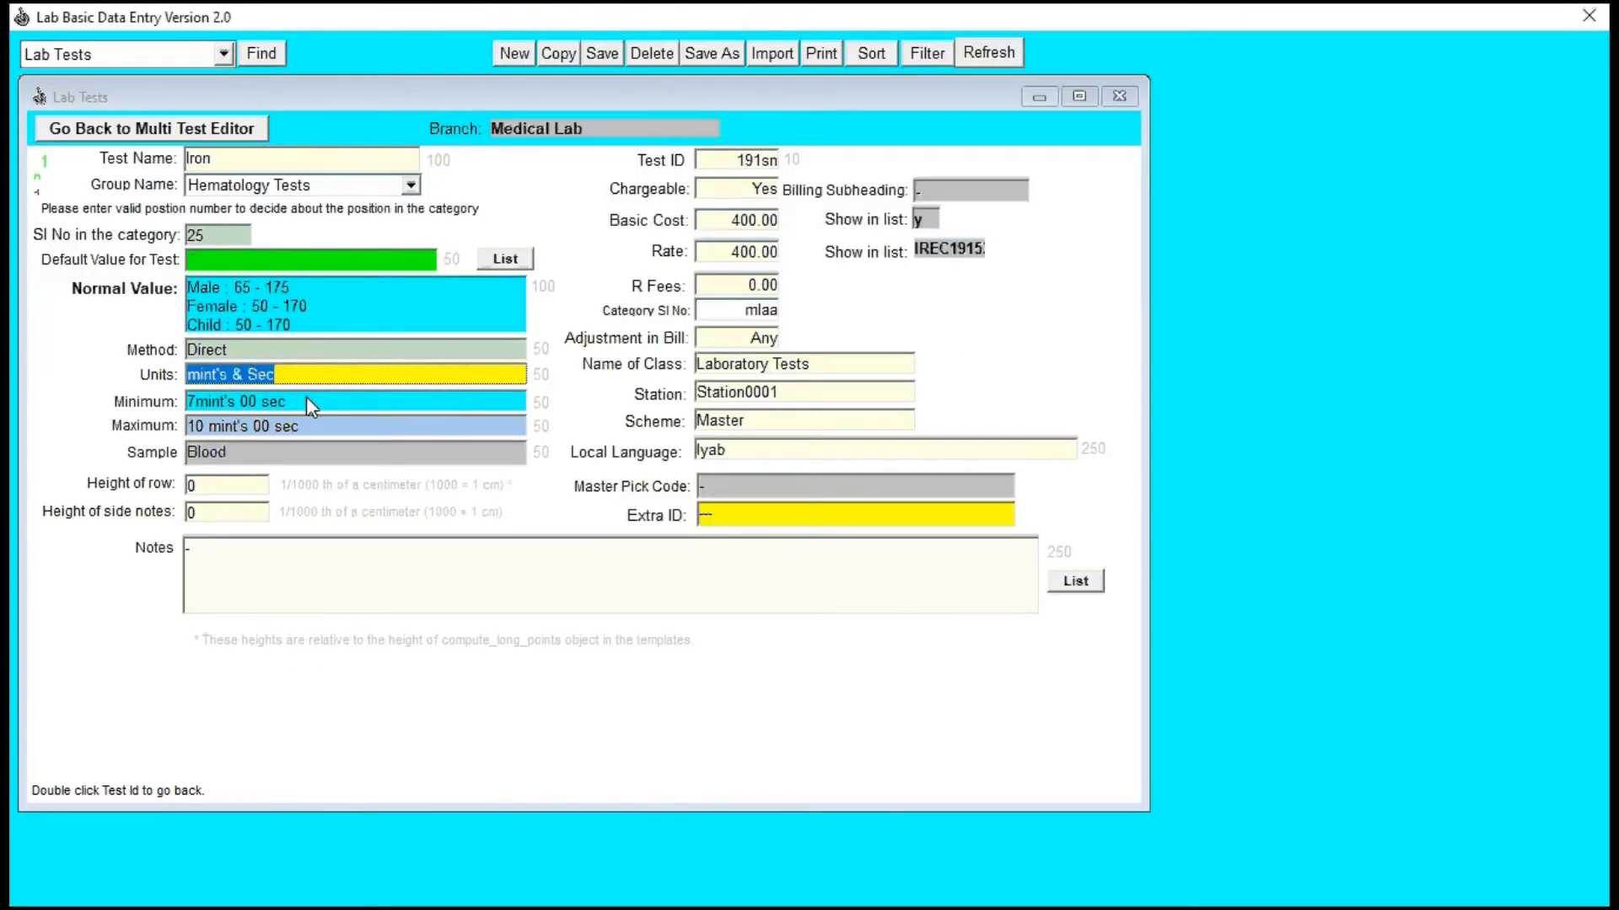
type("g/dl")
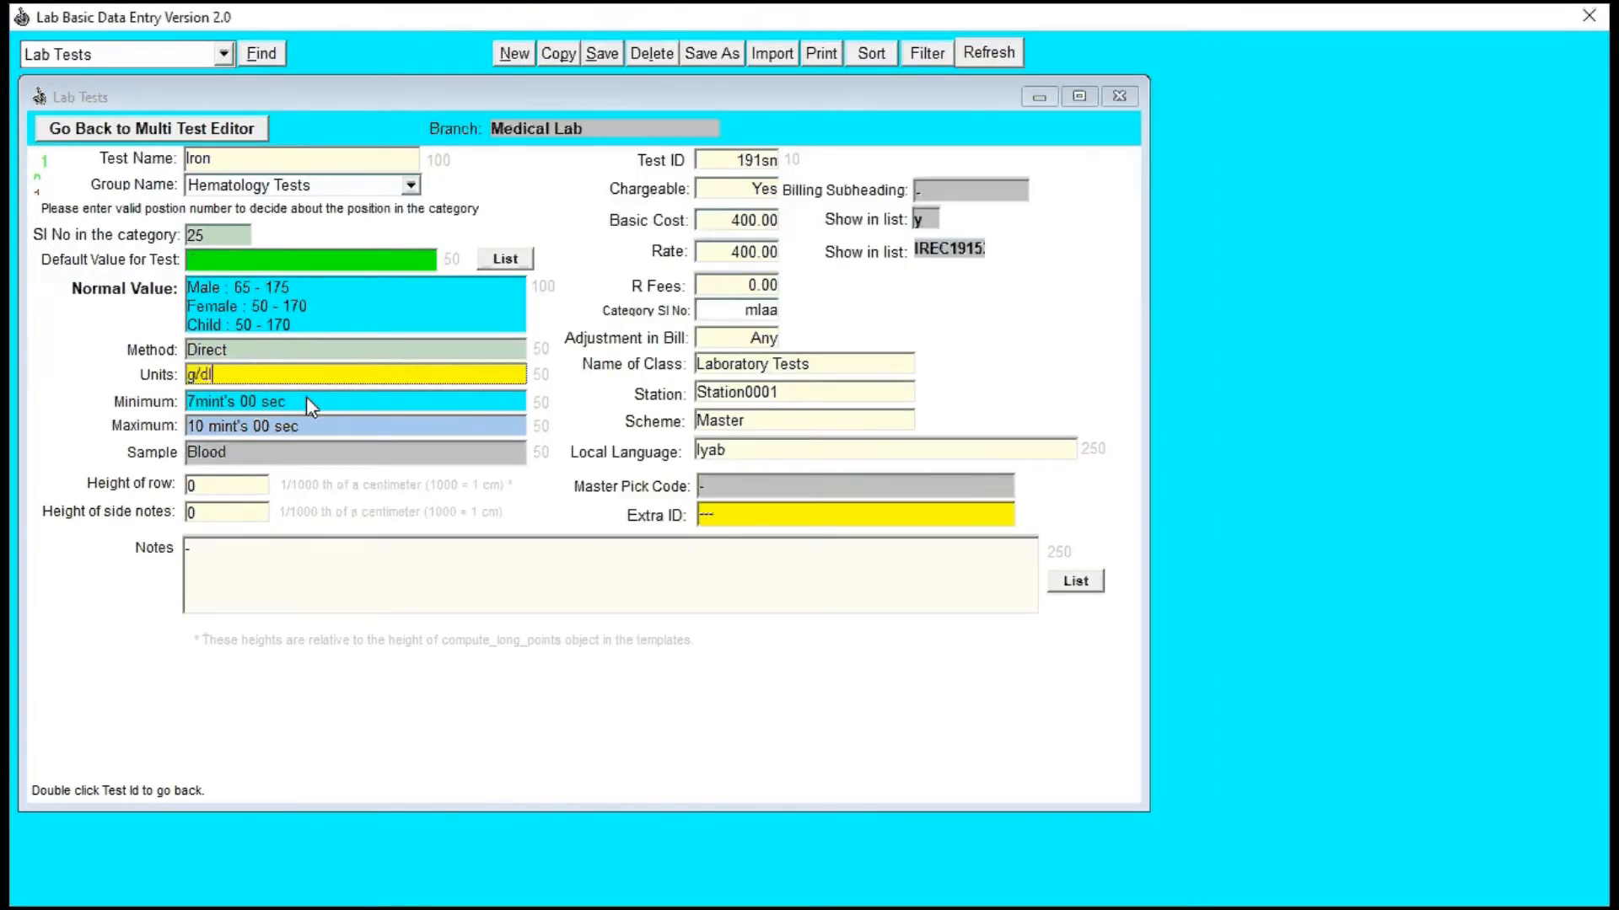
key("Home")
type("micro")
Step: Set the Iron test's minimum to 65 and maximum to 170, and save the test
left_click(270, 405)
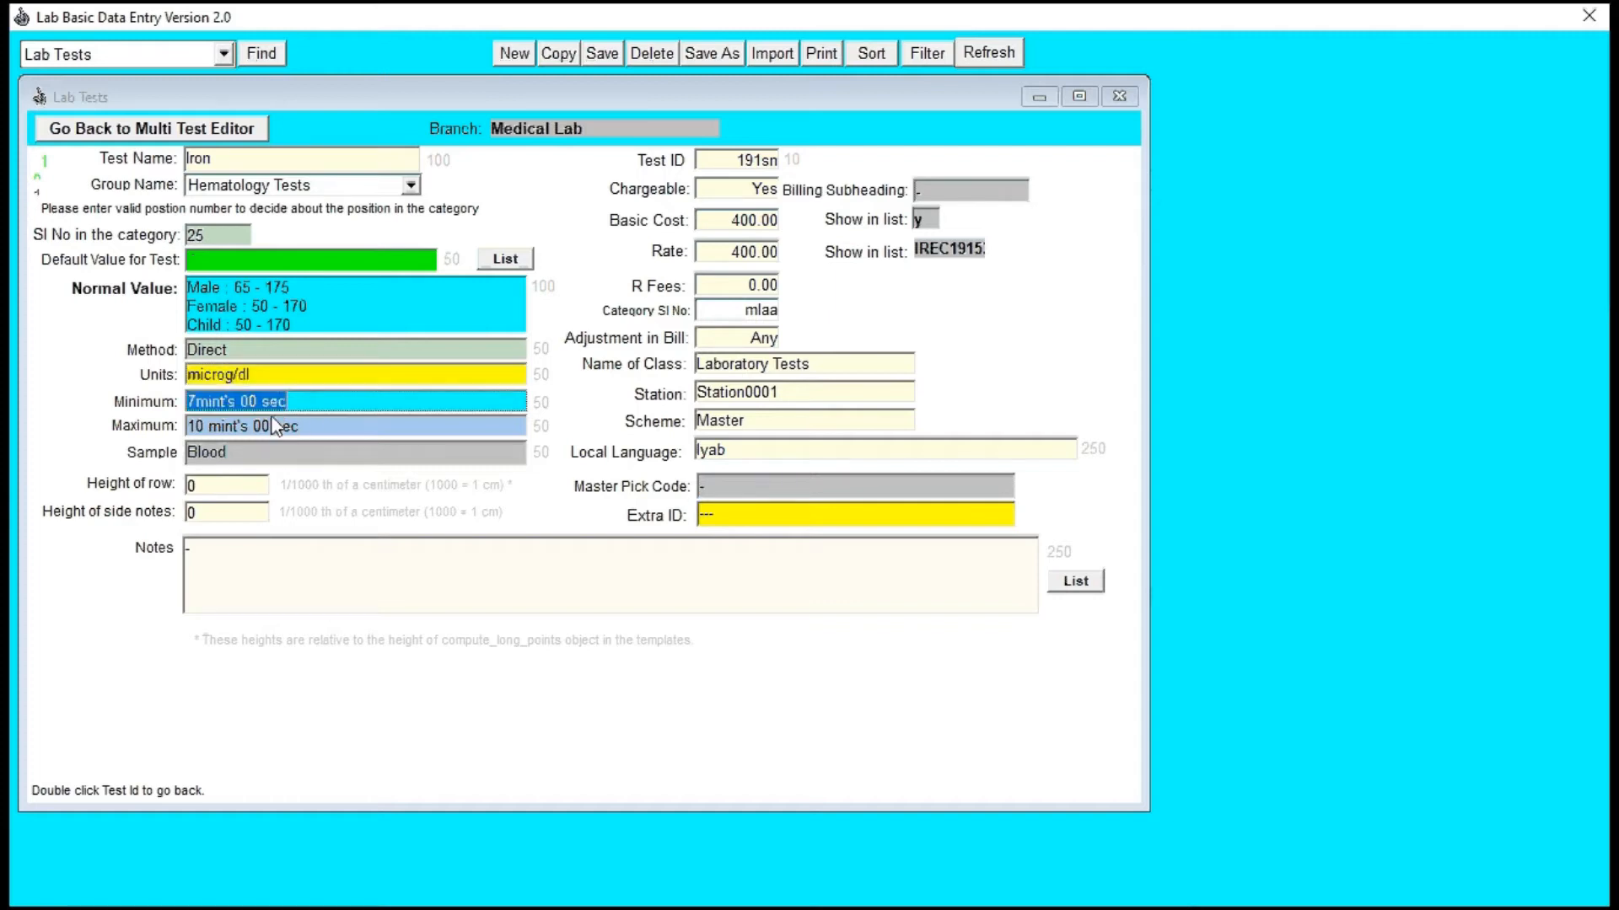
type("65")
left_click(239, 433)
type("1")
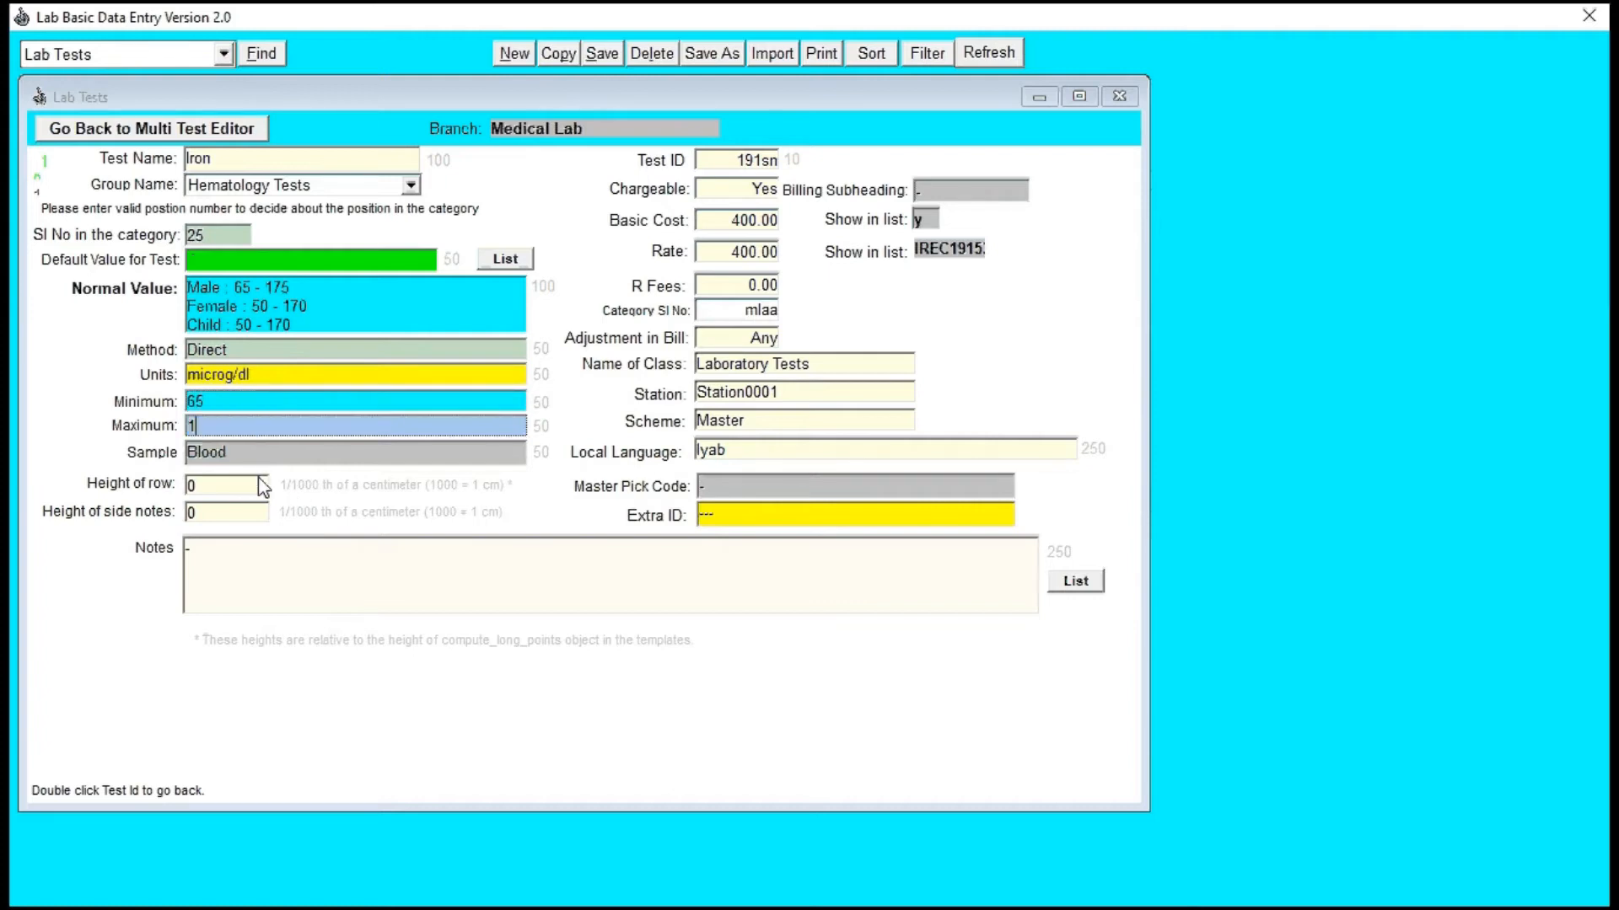
type("70")
left_click(742, 222)
key("Tab")
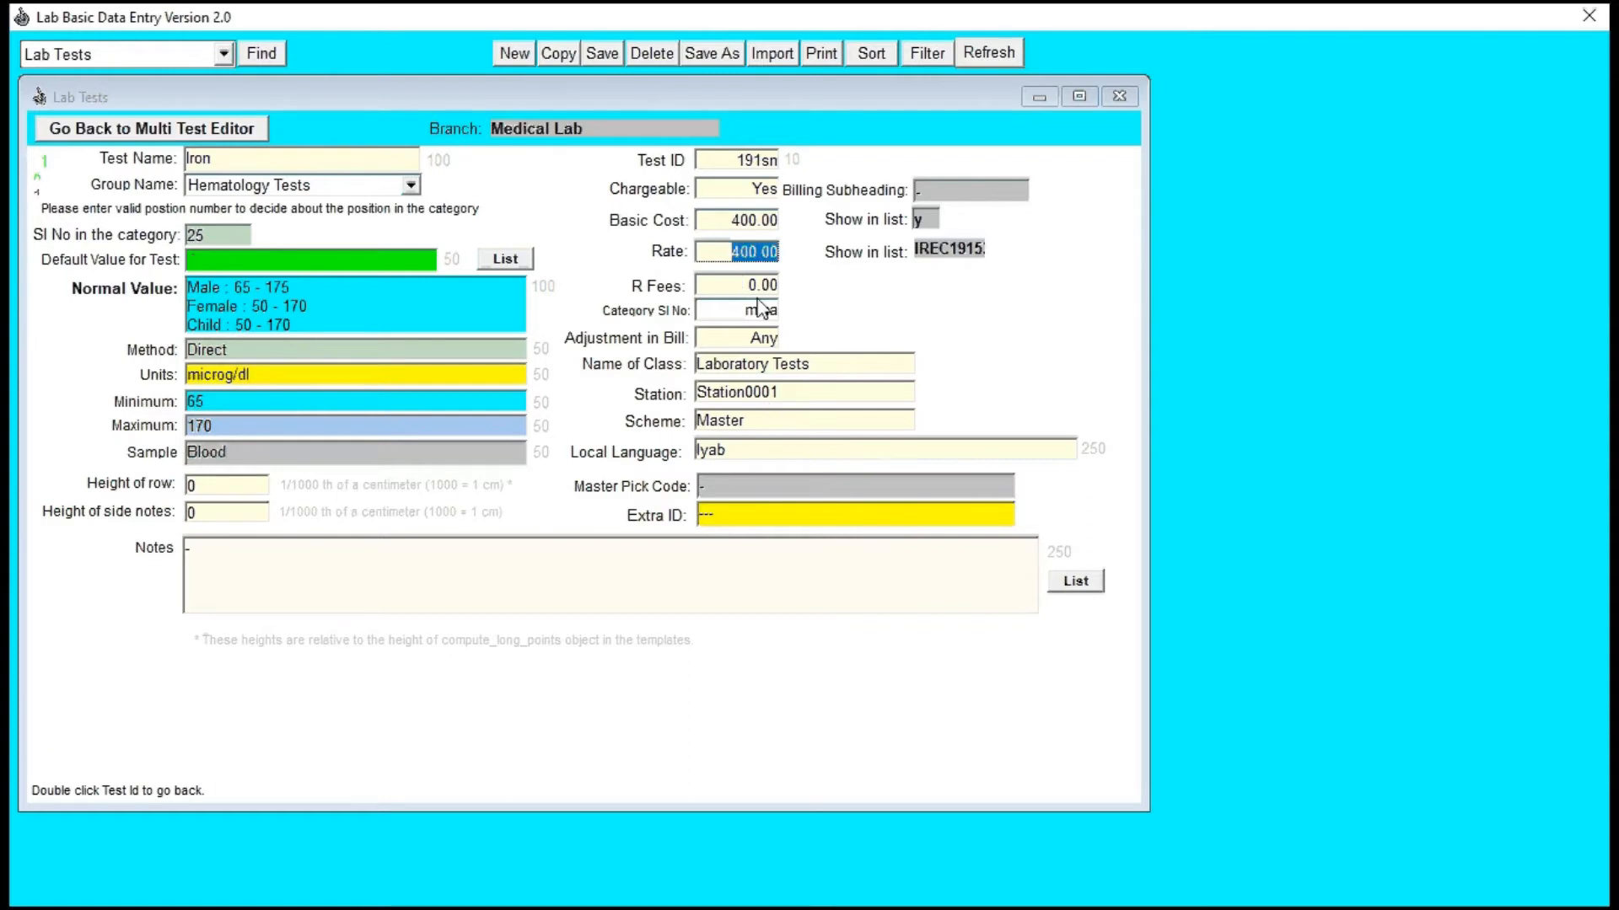
left_click(602, 59)
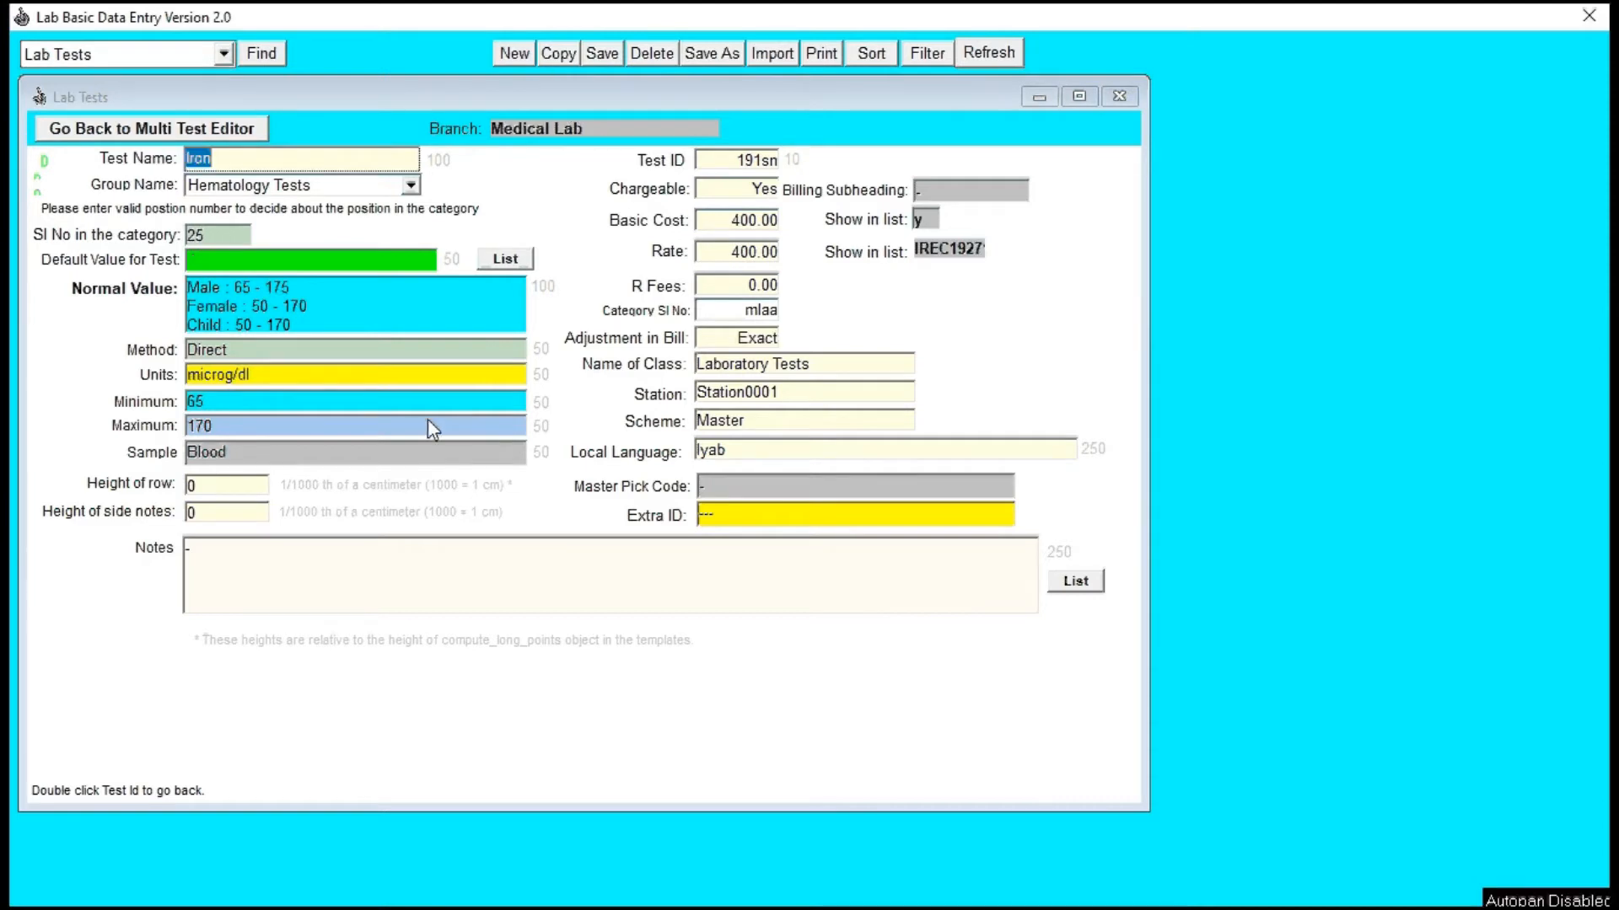
Step: Review the lines of Iron's normal value and set the test's height of row to 1200
left_click_drag(236, 290, 240, 322)
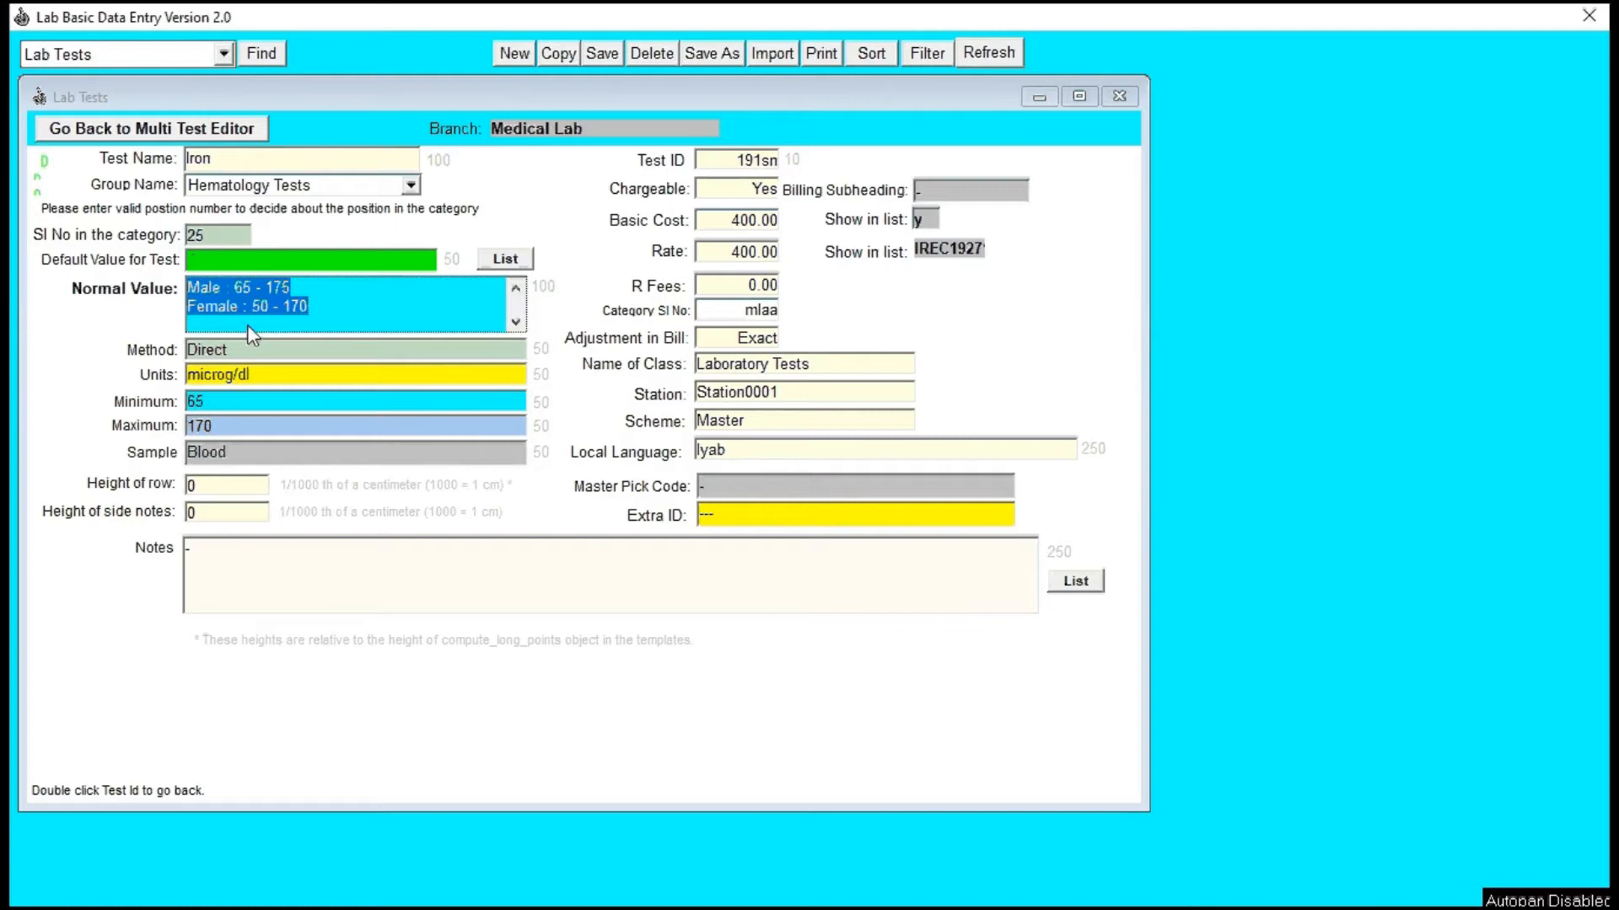
left_click(515, 322)
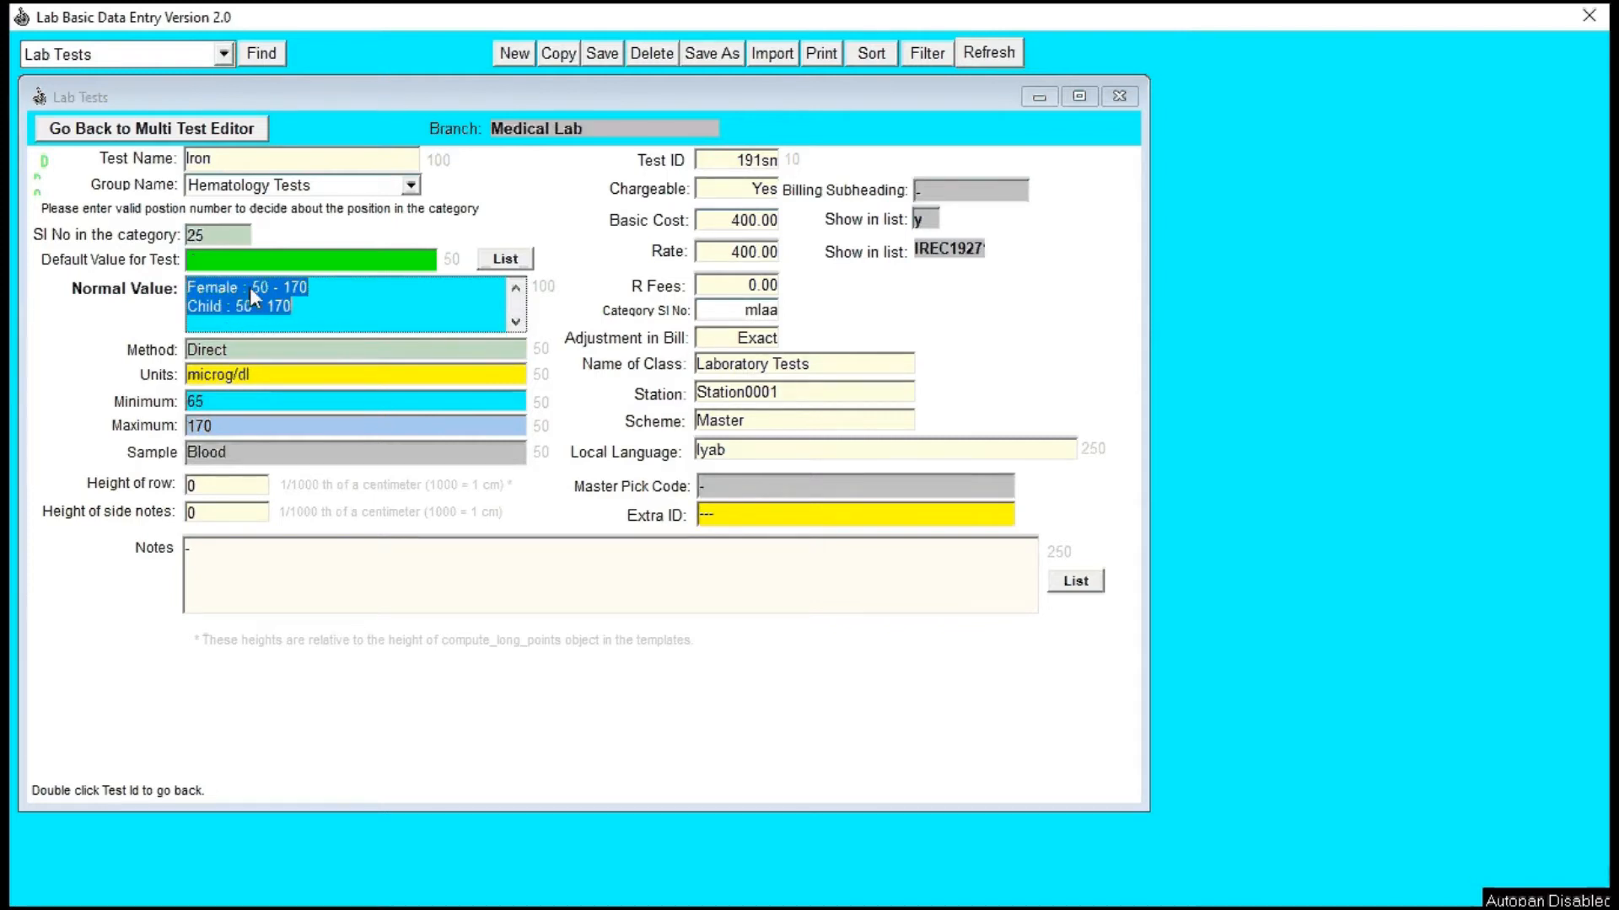
left_click(515, 288)
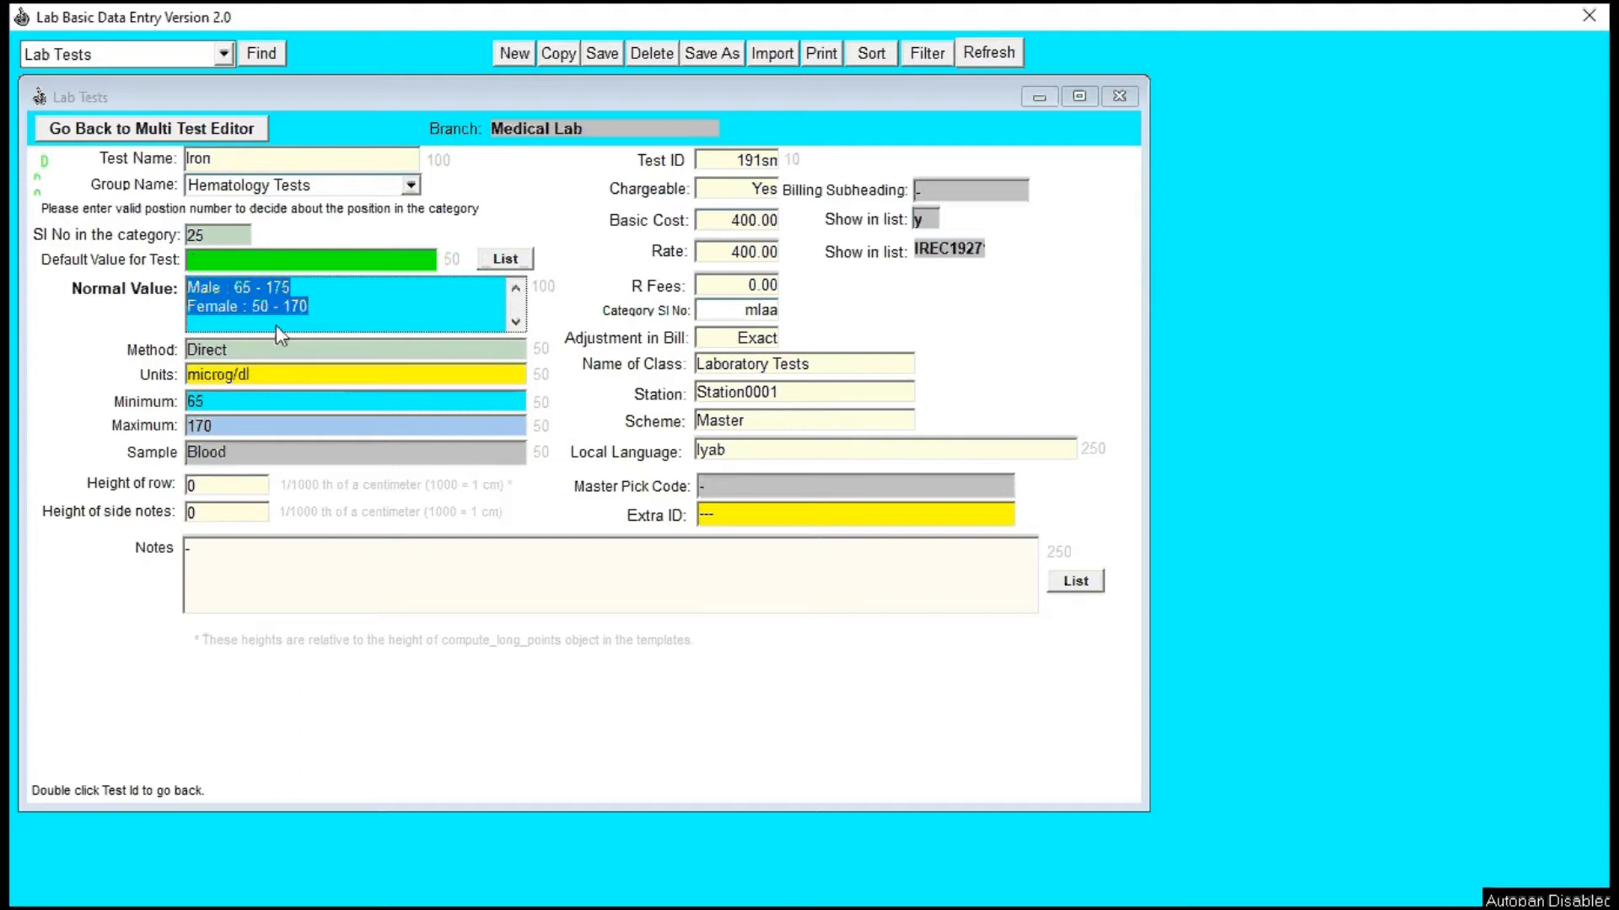
left_click(211, 489)
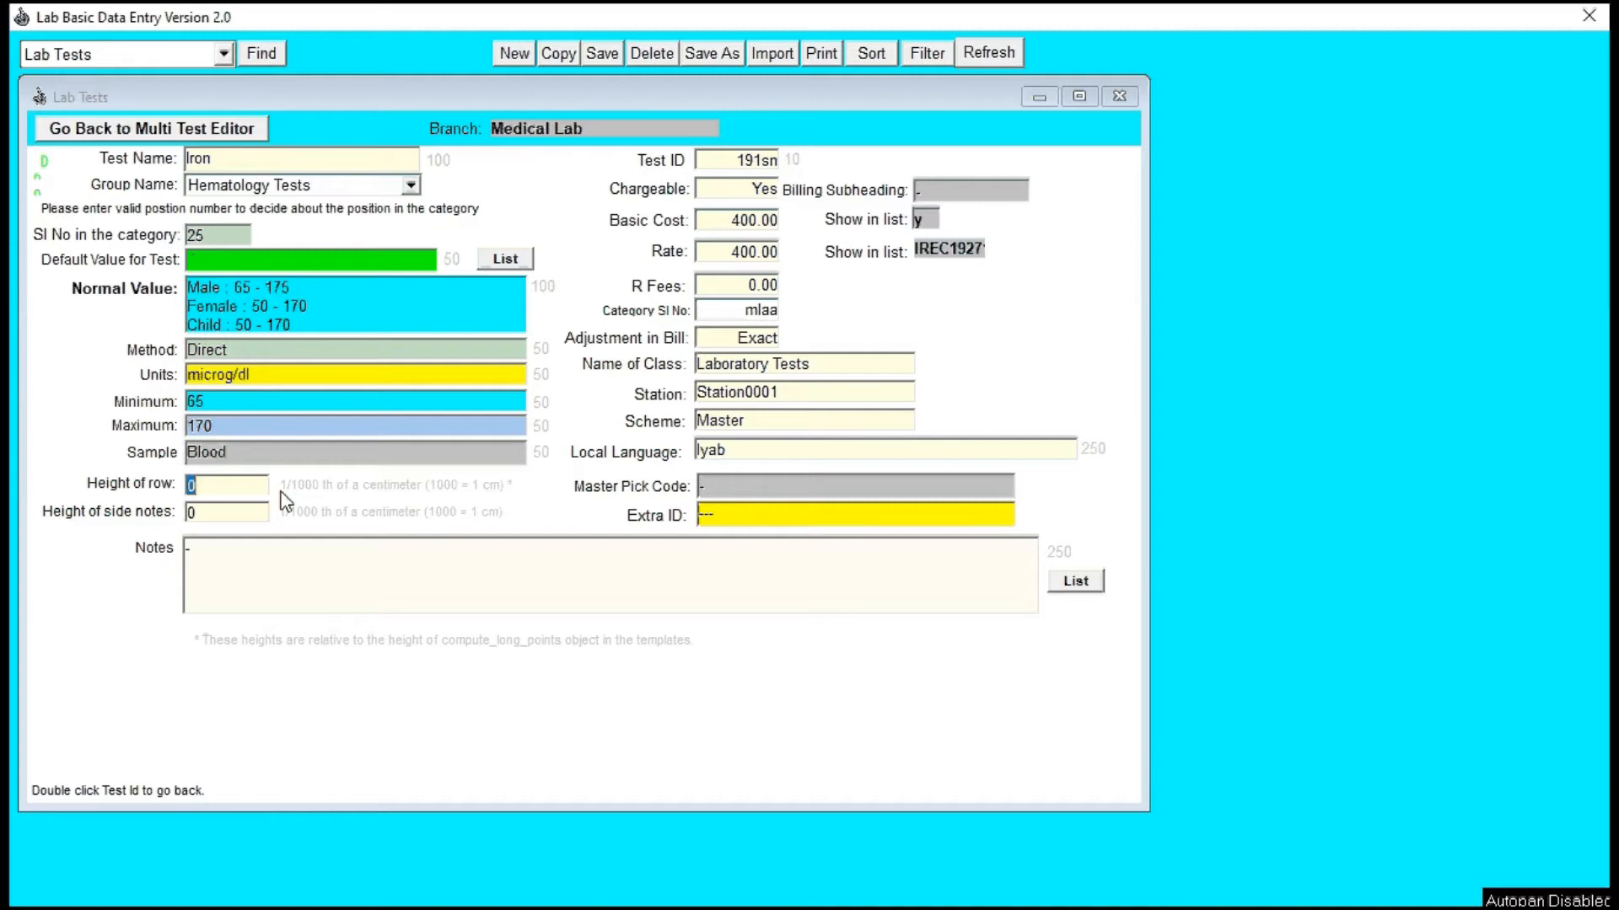
type("1200")
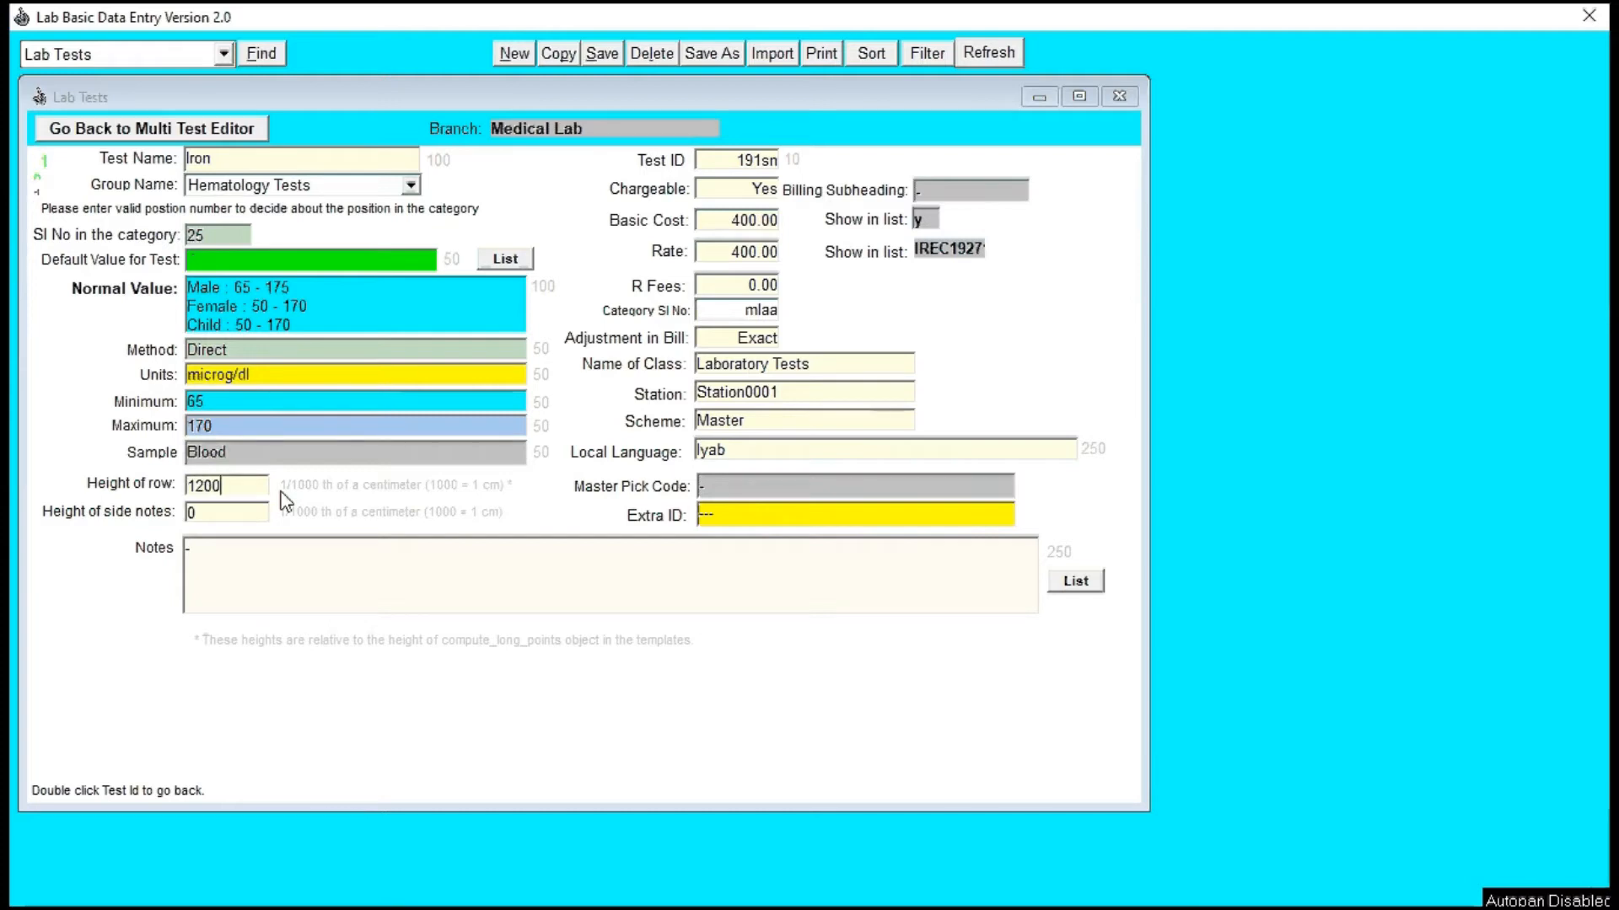
key("Return")
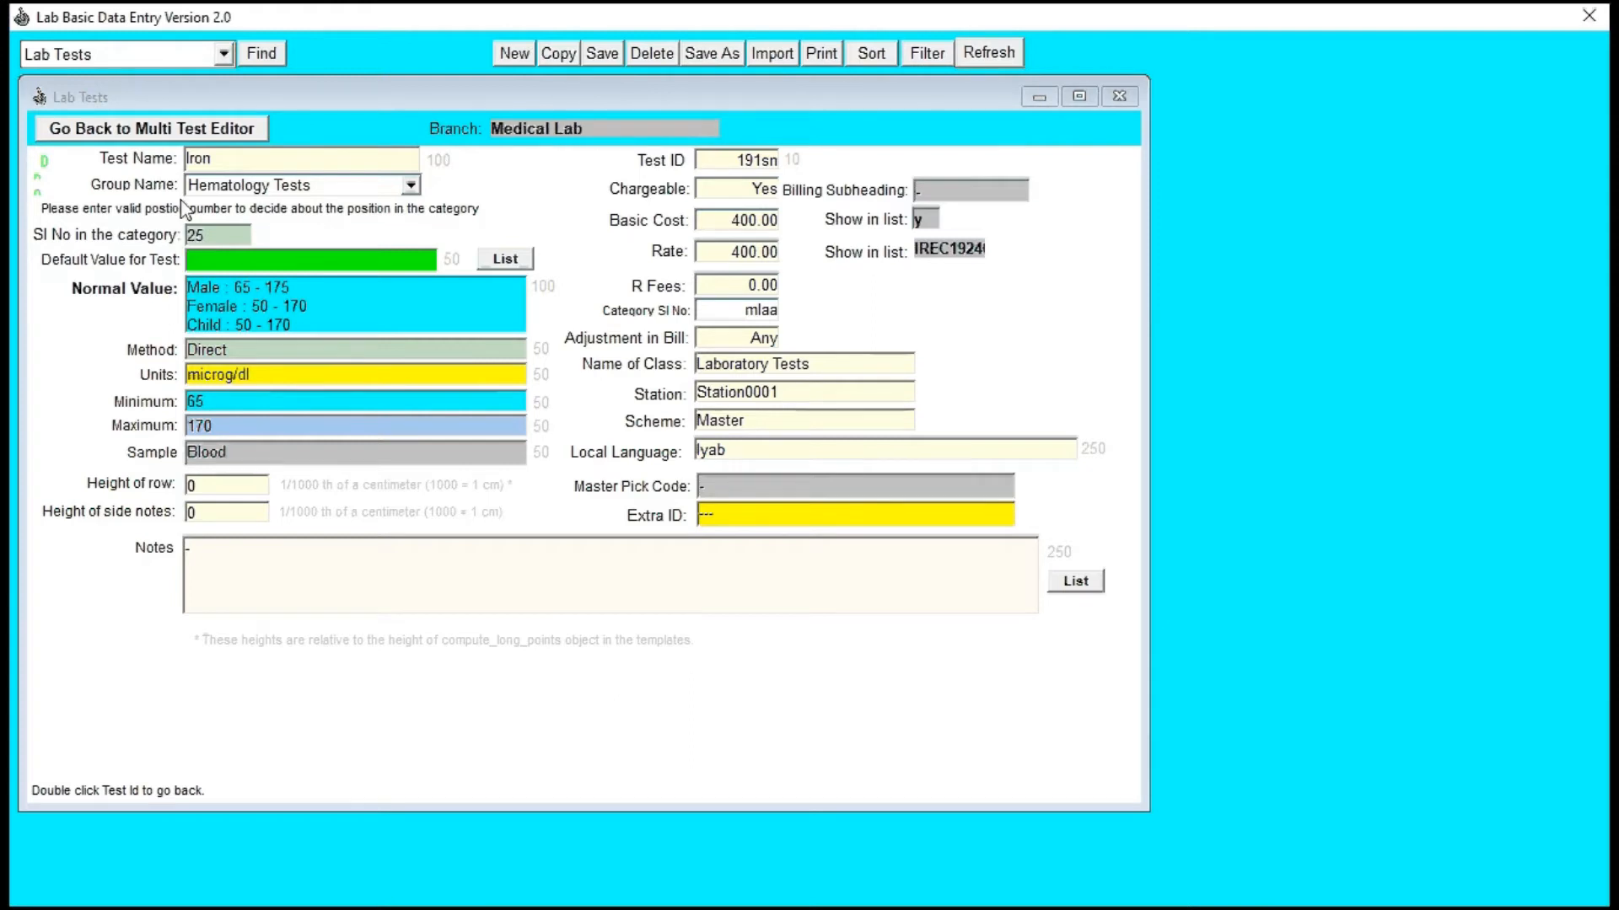
Step: Return to the multi test editor and split the list to examine Iron's R Fees columns beside the test names
left_click(175, 131)
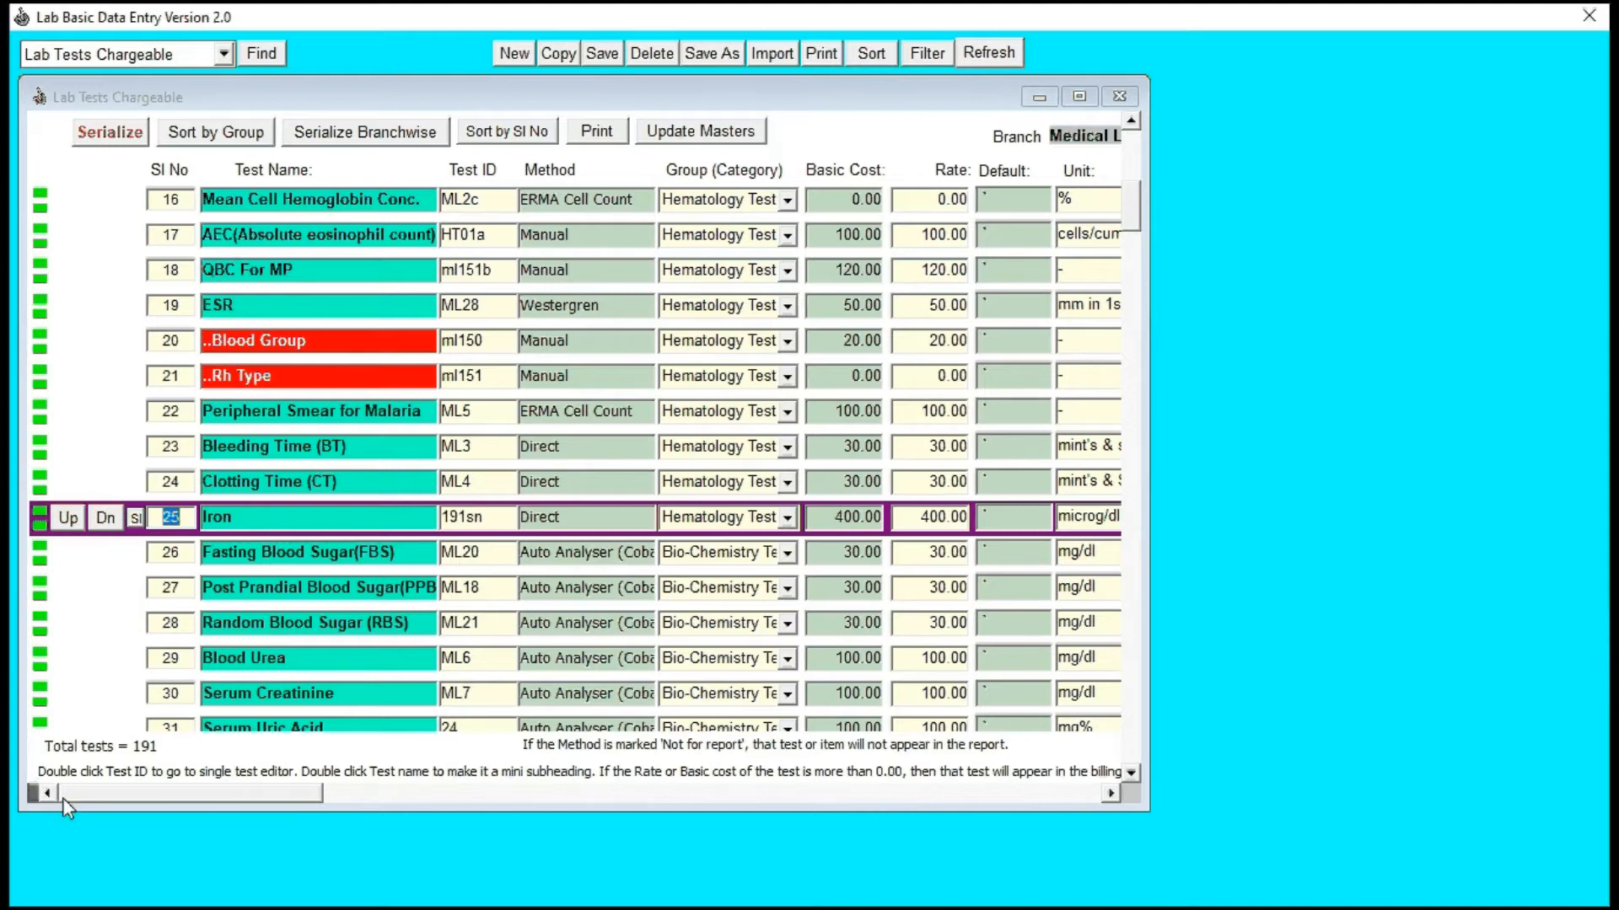
left_click_drag(32, 789, 560, 798)
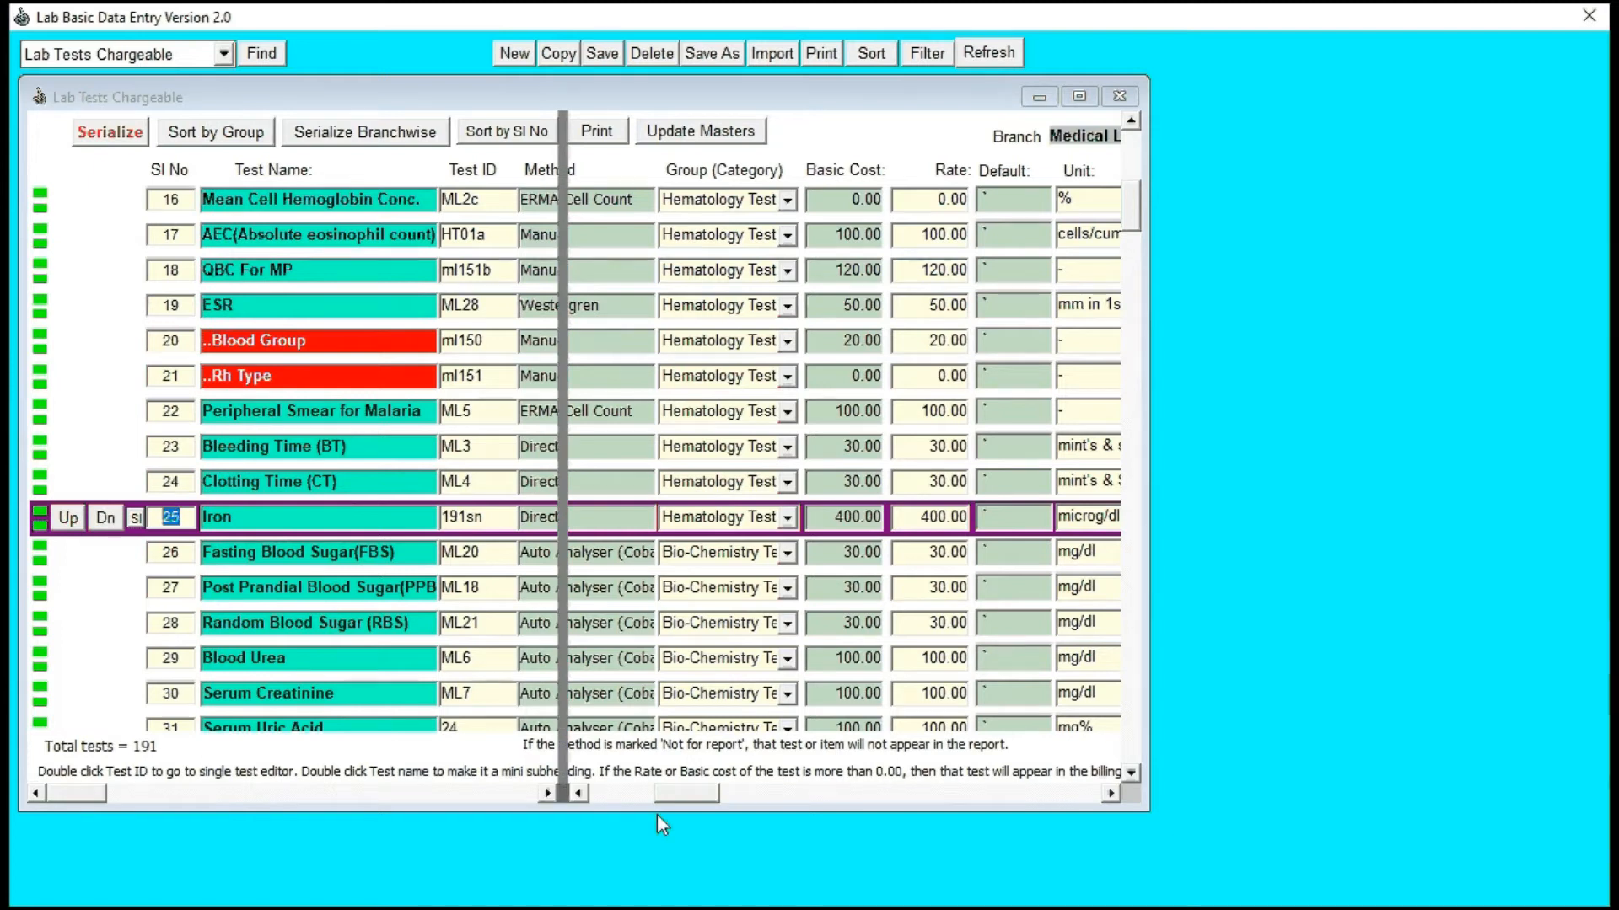
left_click_drag(672, 797, 936, 801)
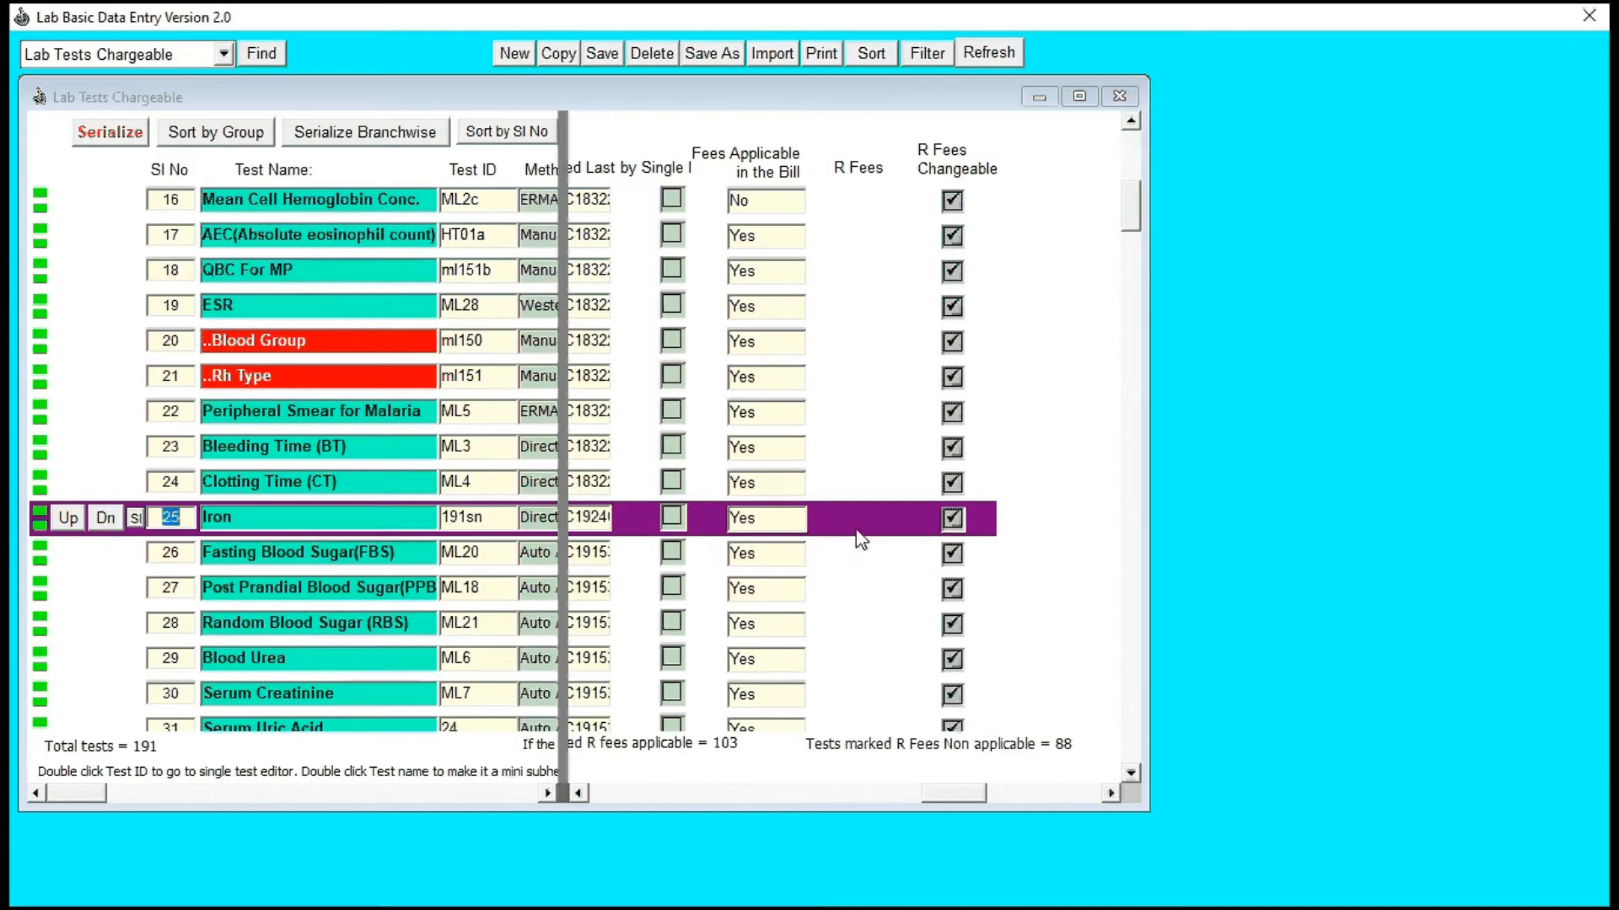
Step: Switch the Show in Report option for Iron off and back on
left_click_drag(945, 791, 1055, 802)
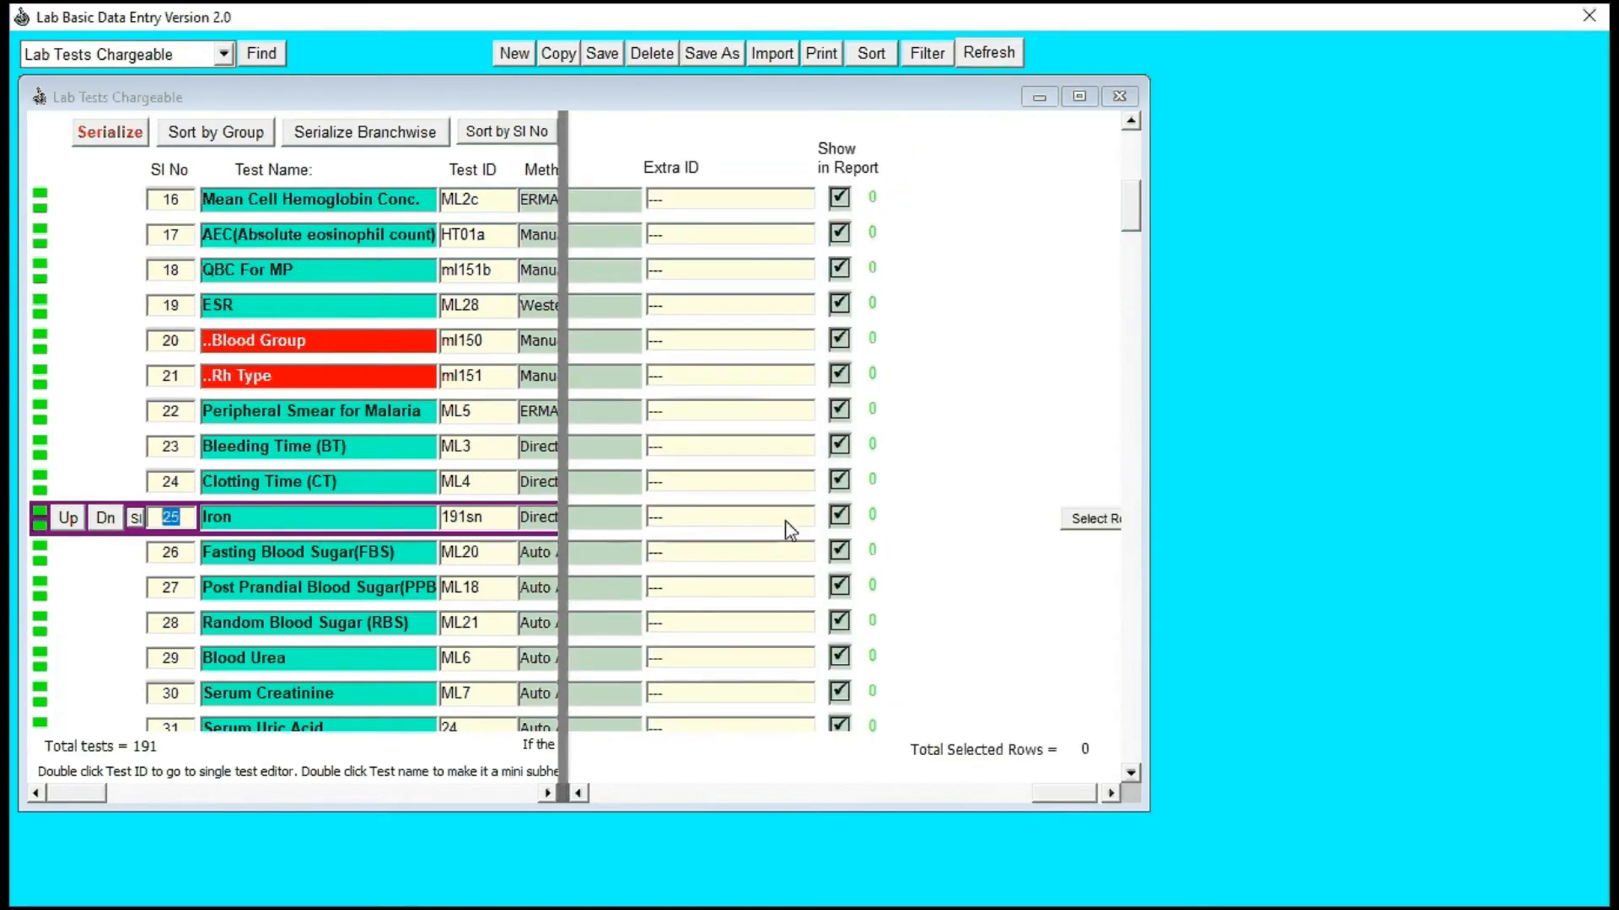
left_click(839, 516)
left_click(840, 518)
Step: Set the Iron test's Adjustment in Bill to Exact in the chargeable test list
left_click_drag(1066, 799, 954, 804)
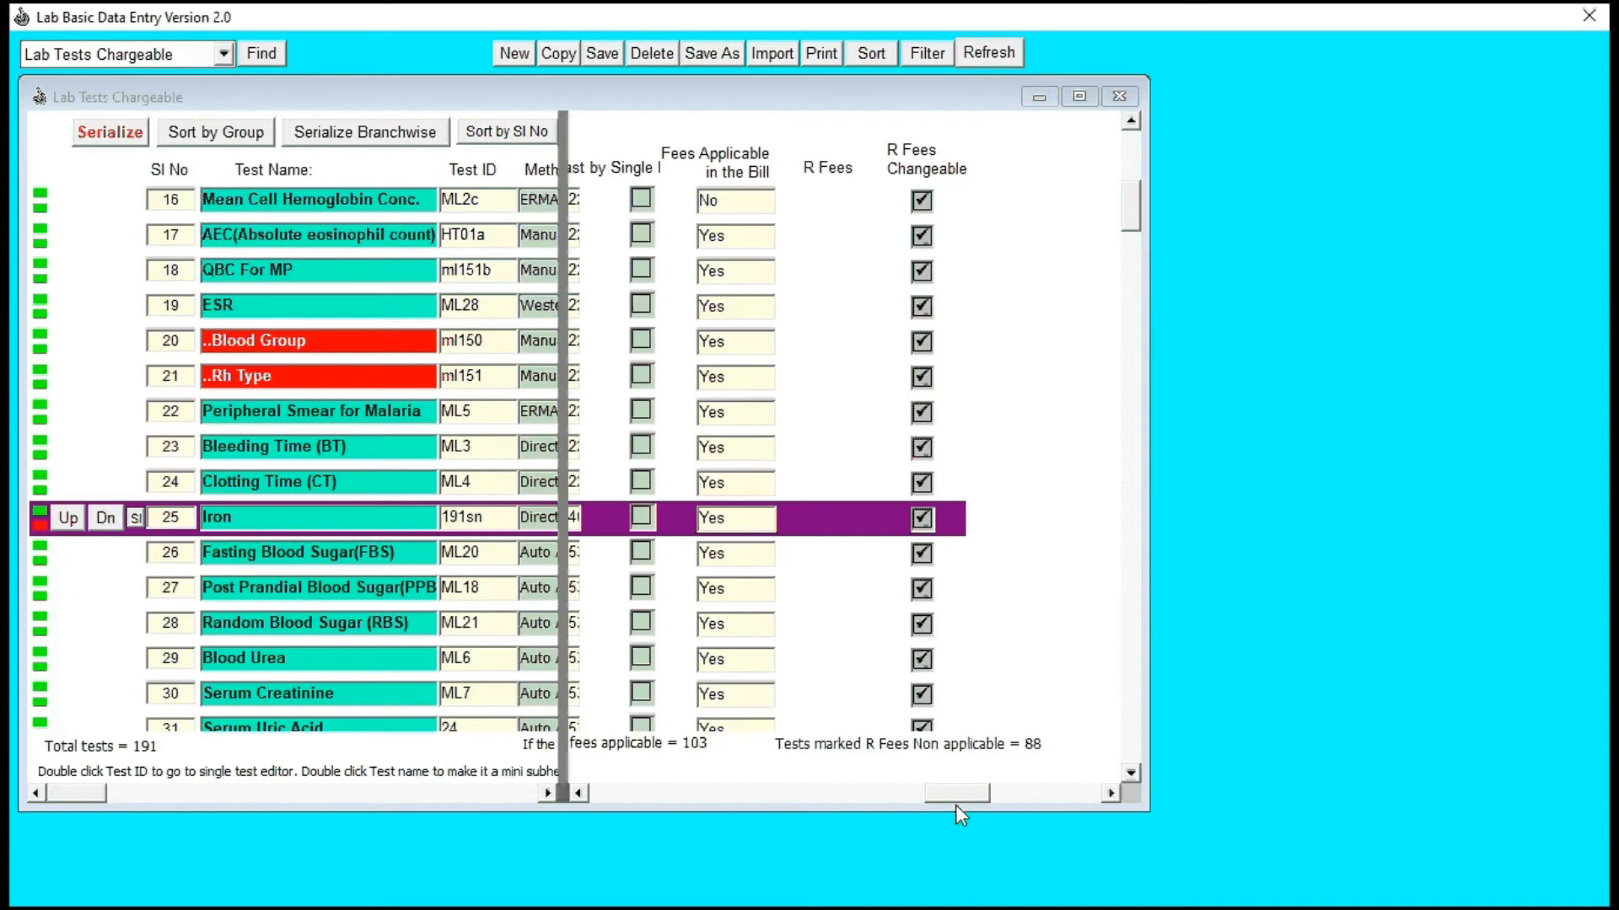
left_click_drag(955, 804, 944, 808)
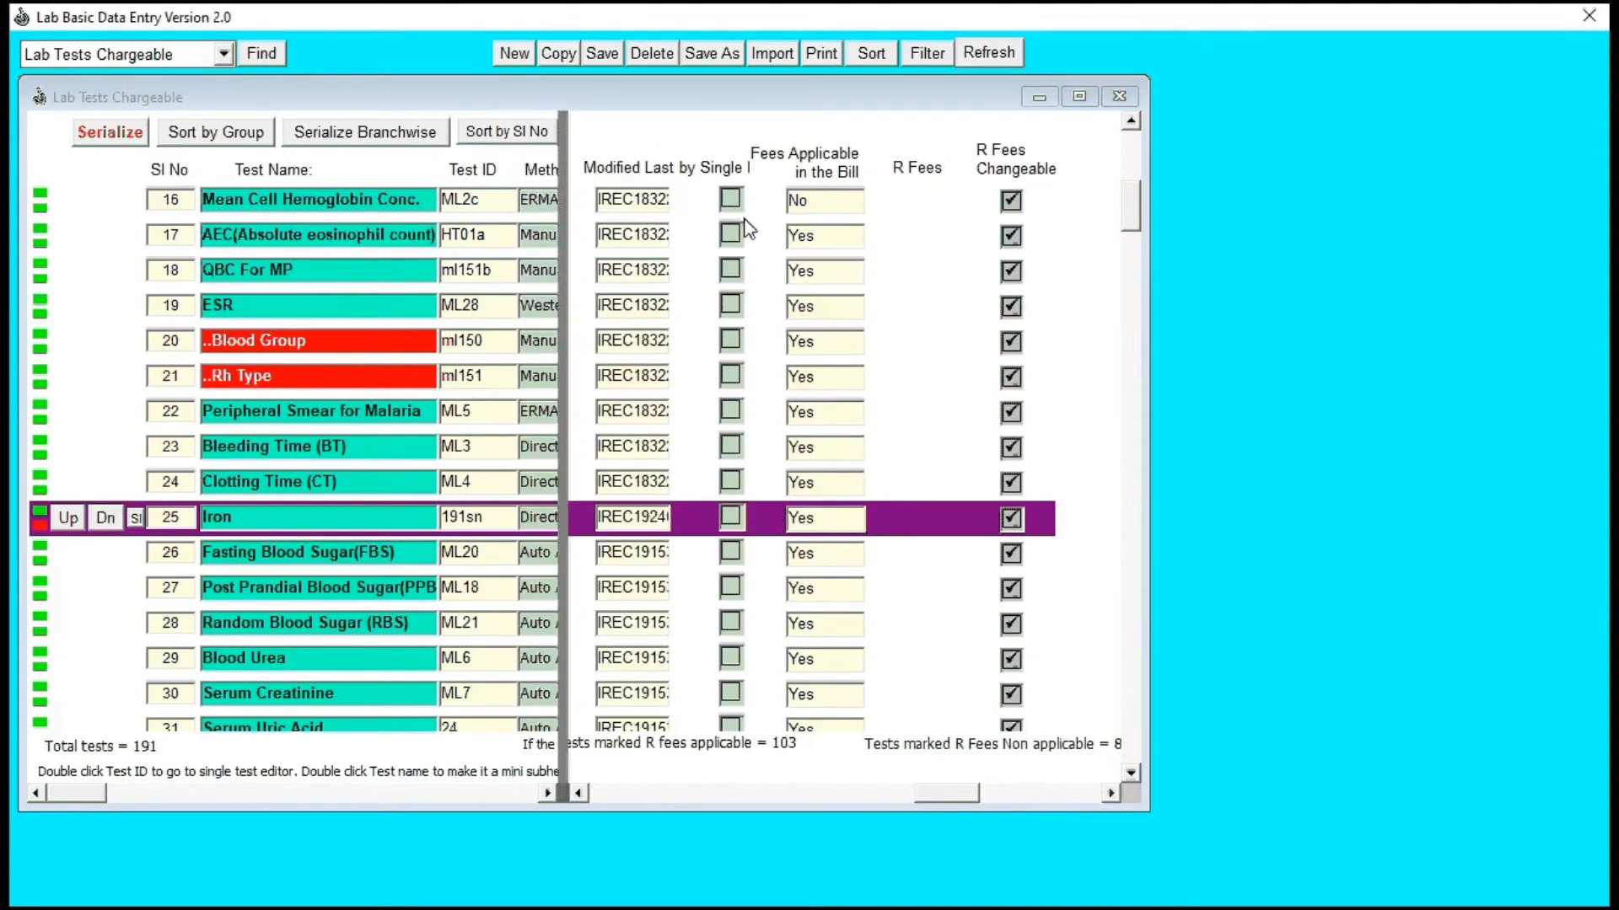
left_click_drag(937, 798, 825, 806)
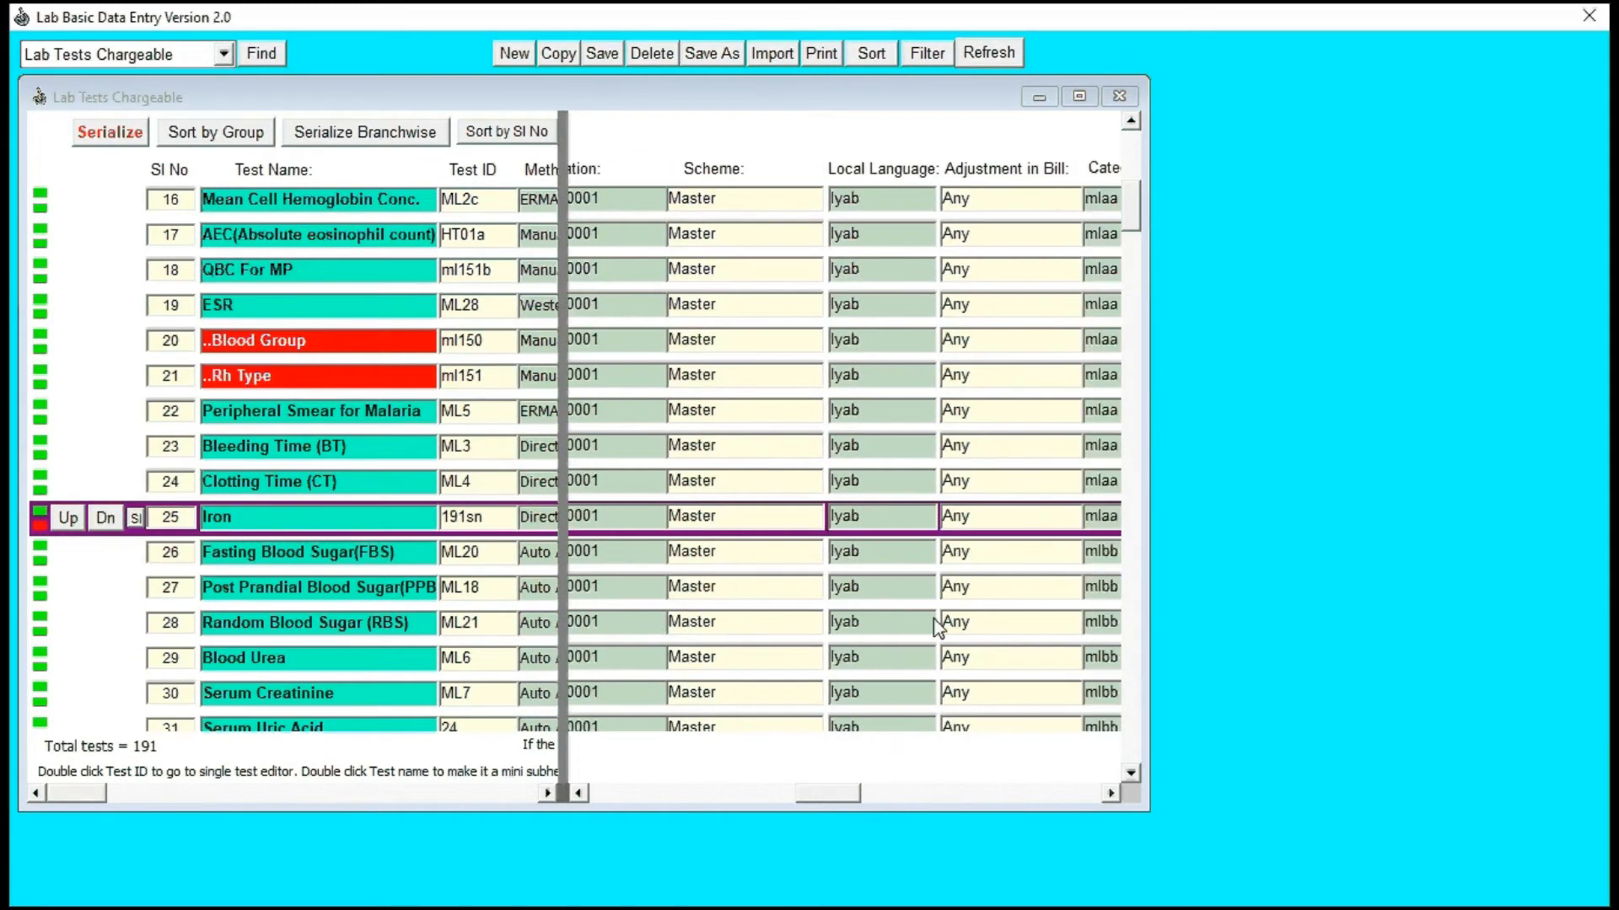
left_click(970, 520)
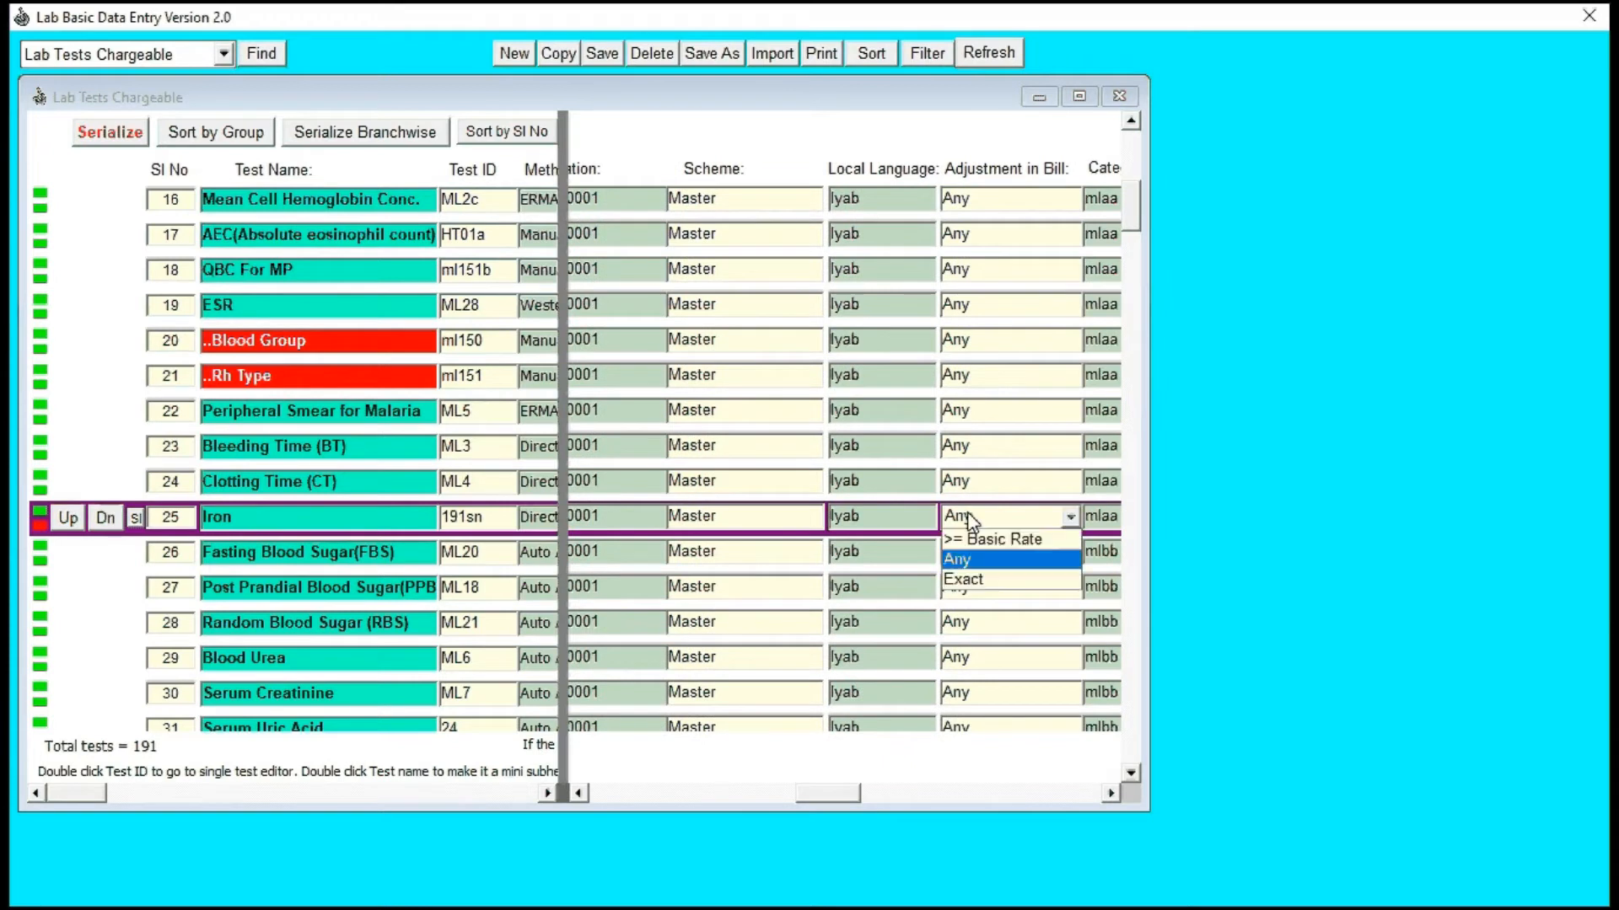
left_click(966, 559)
left_click(971, 517)
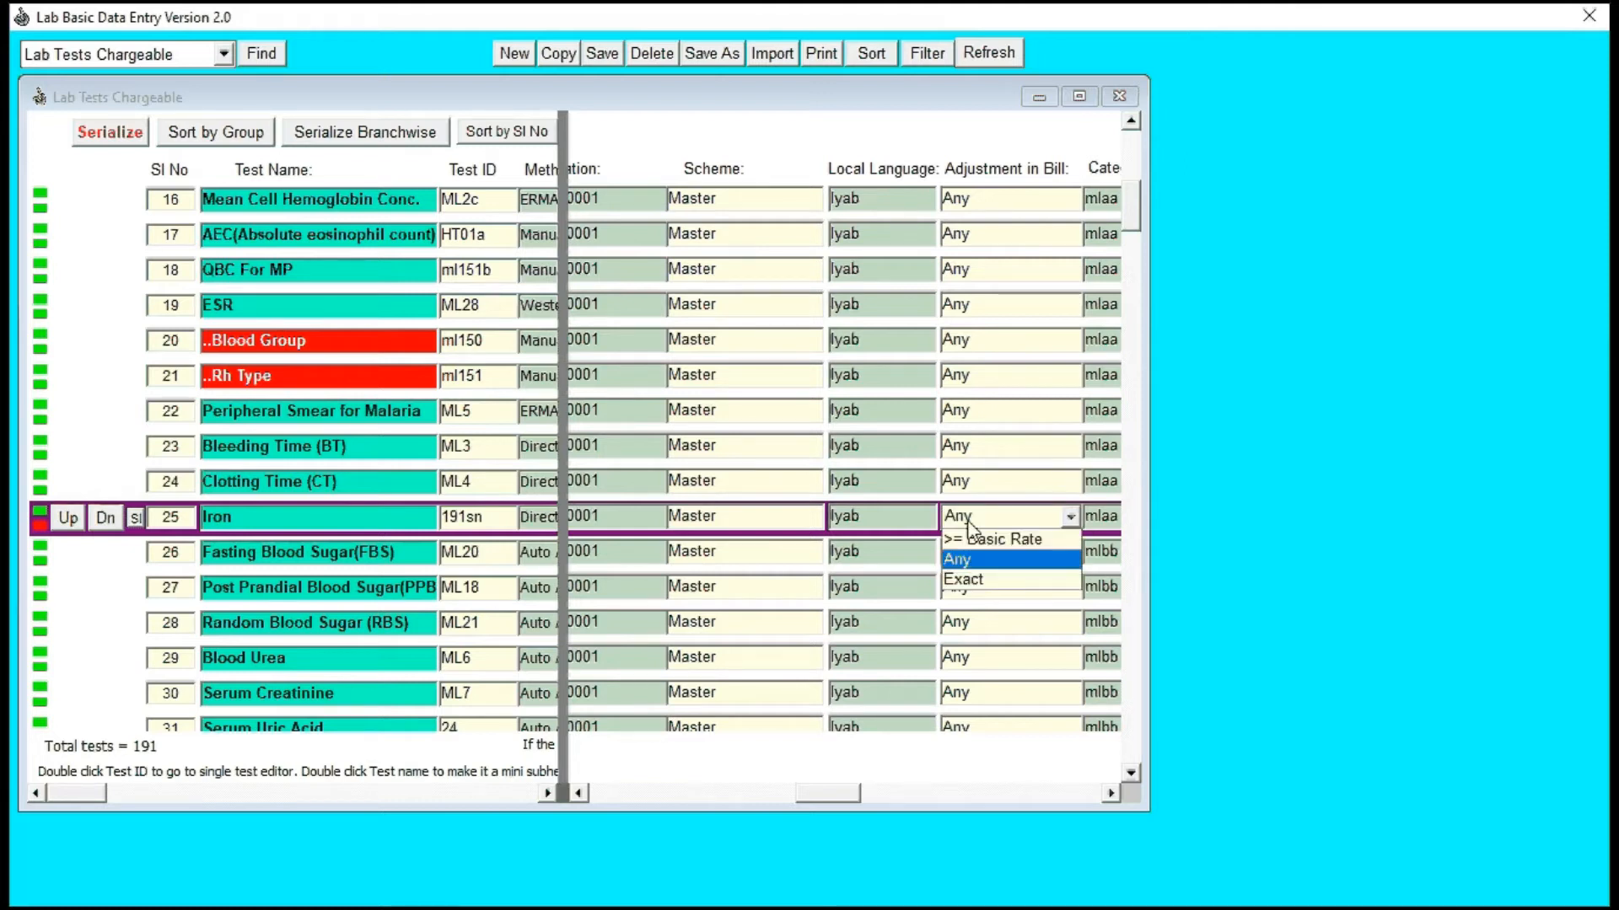
left_click(958, 580)
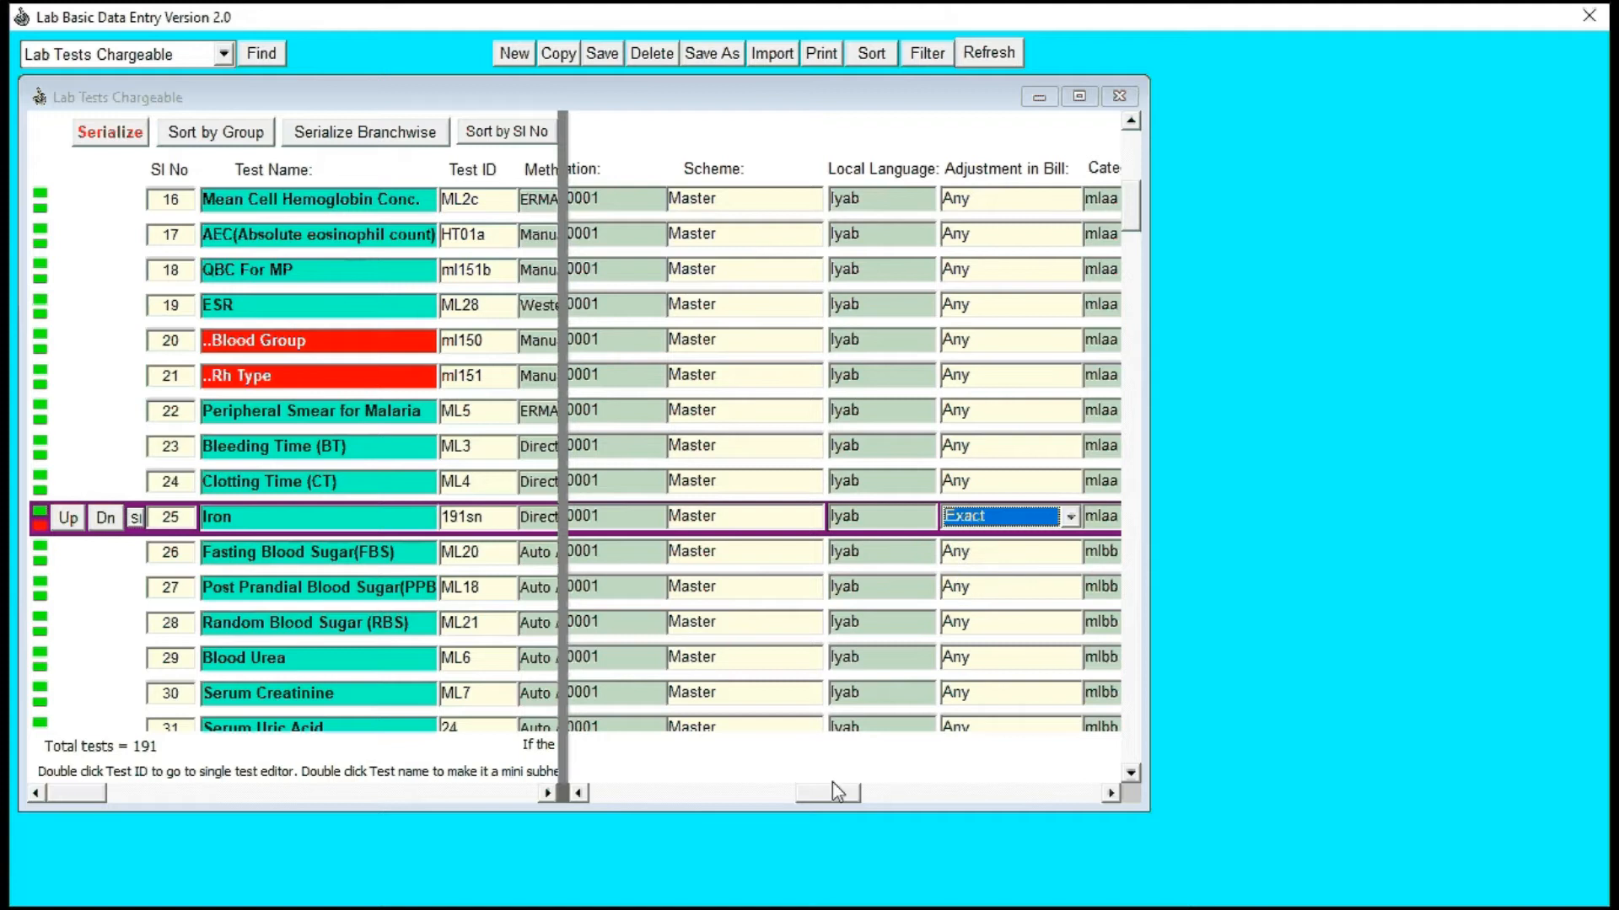
Step: Save the changes to the Iron test and remove the split from the chargeable test list
left_click_drag(834, 794, 757, 822)
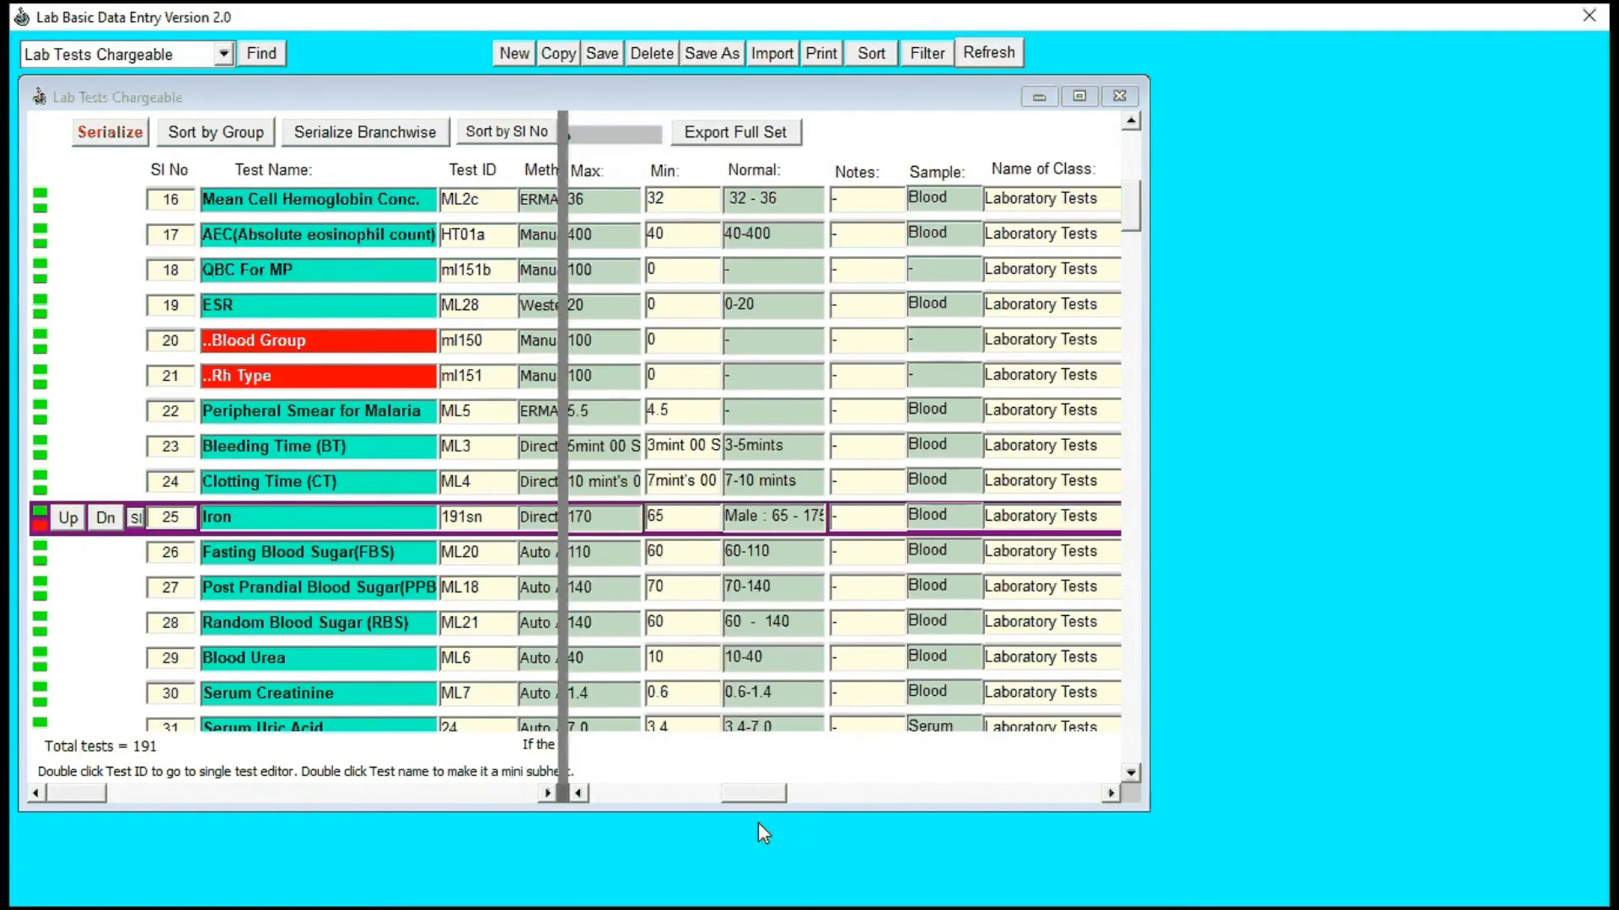
left_click(857, 525)
left_click_drag(769, 796, 647, 797)
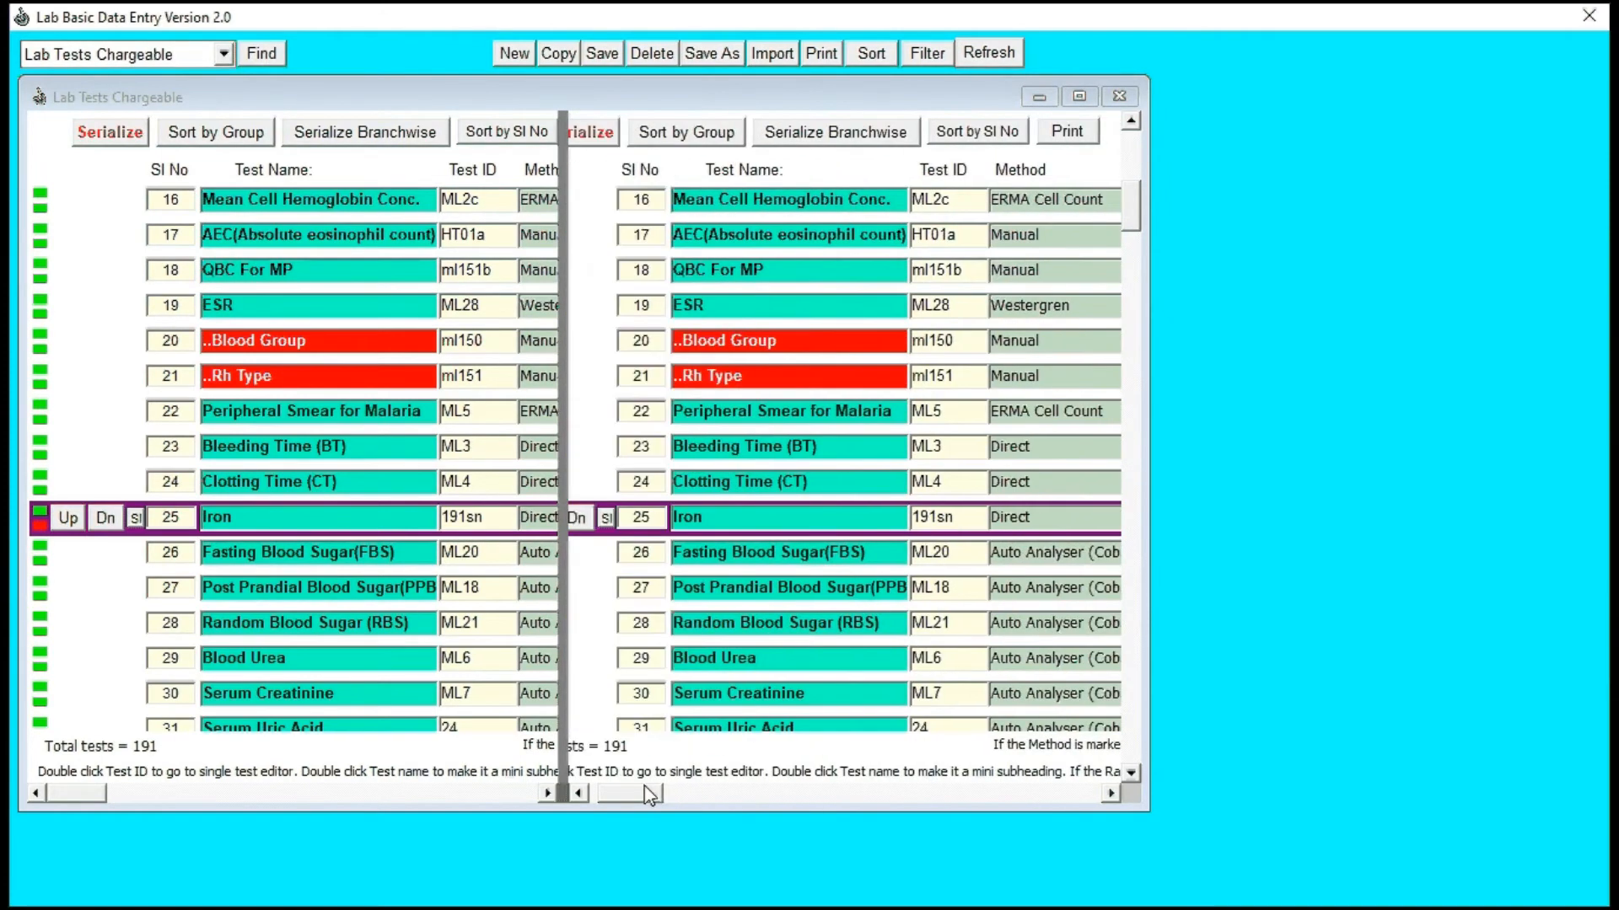
left_click(602, 54)
left_click_drag(561, 797, 14, 819)
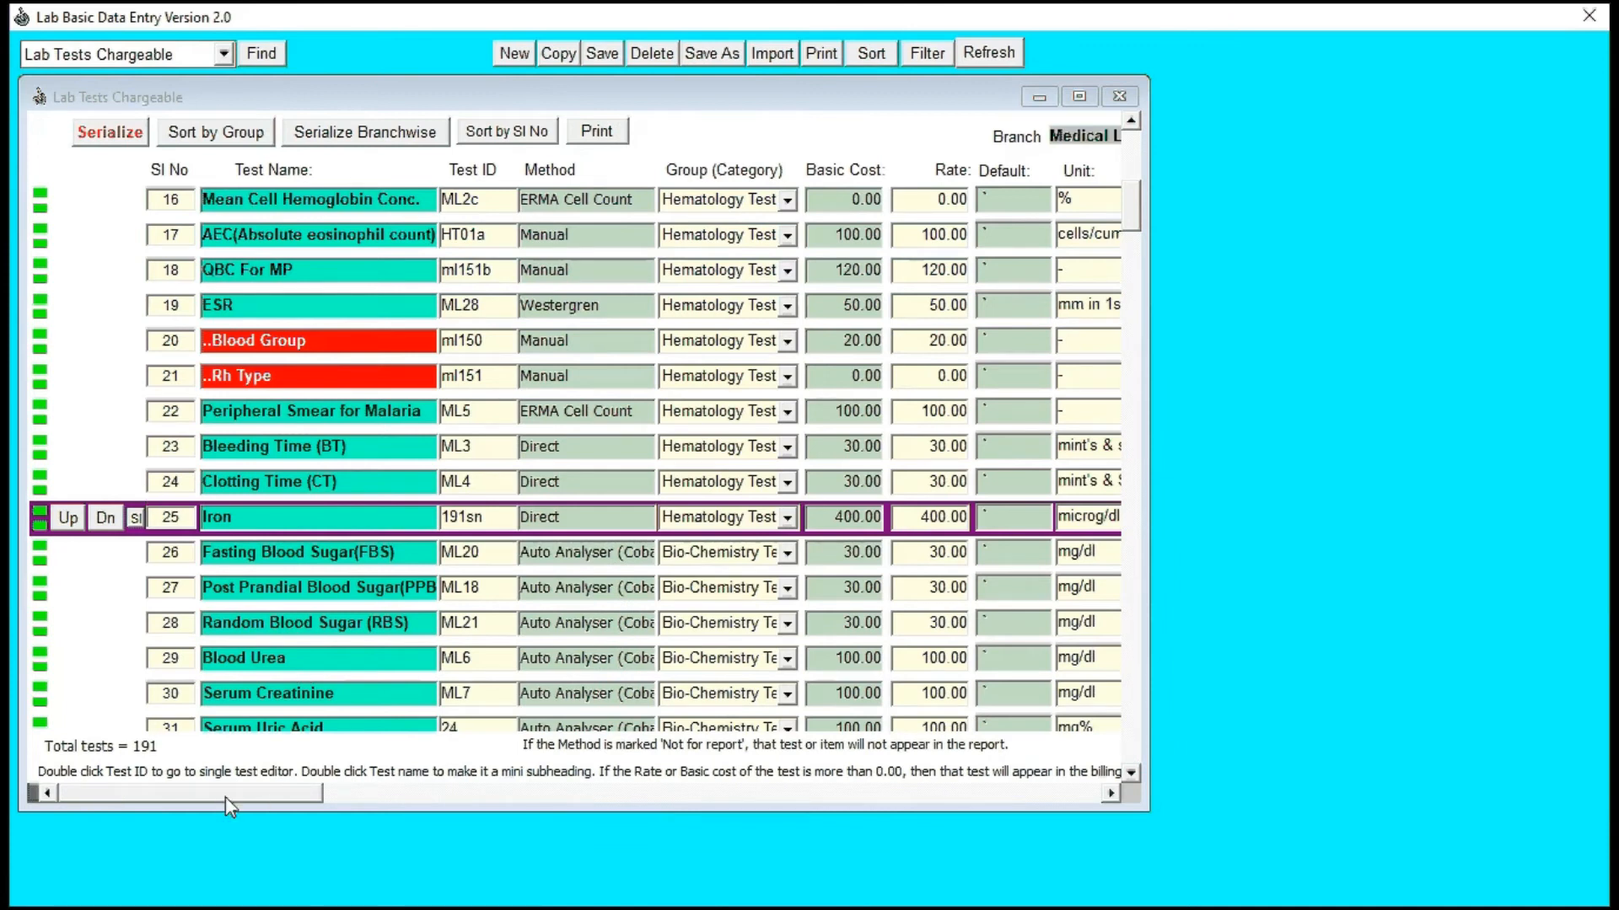
Step: Switch Iron's Fees Applicable in the Bill to No and back to Yes
left_click_drag(225, 797, 820, 801)
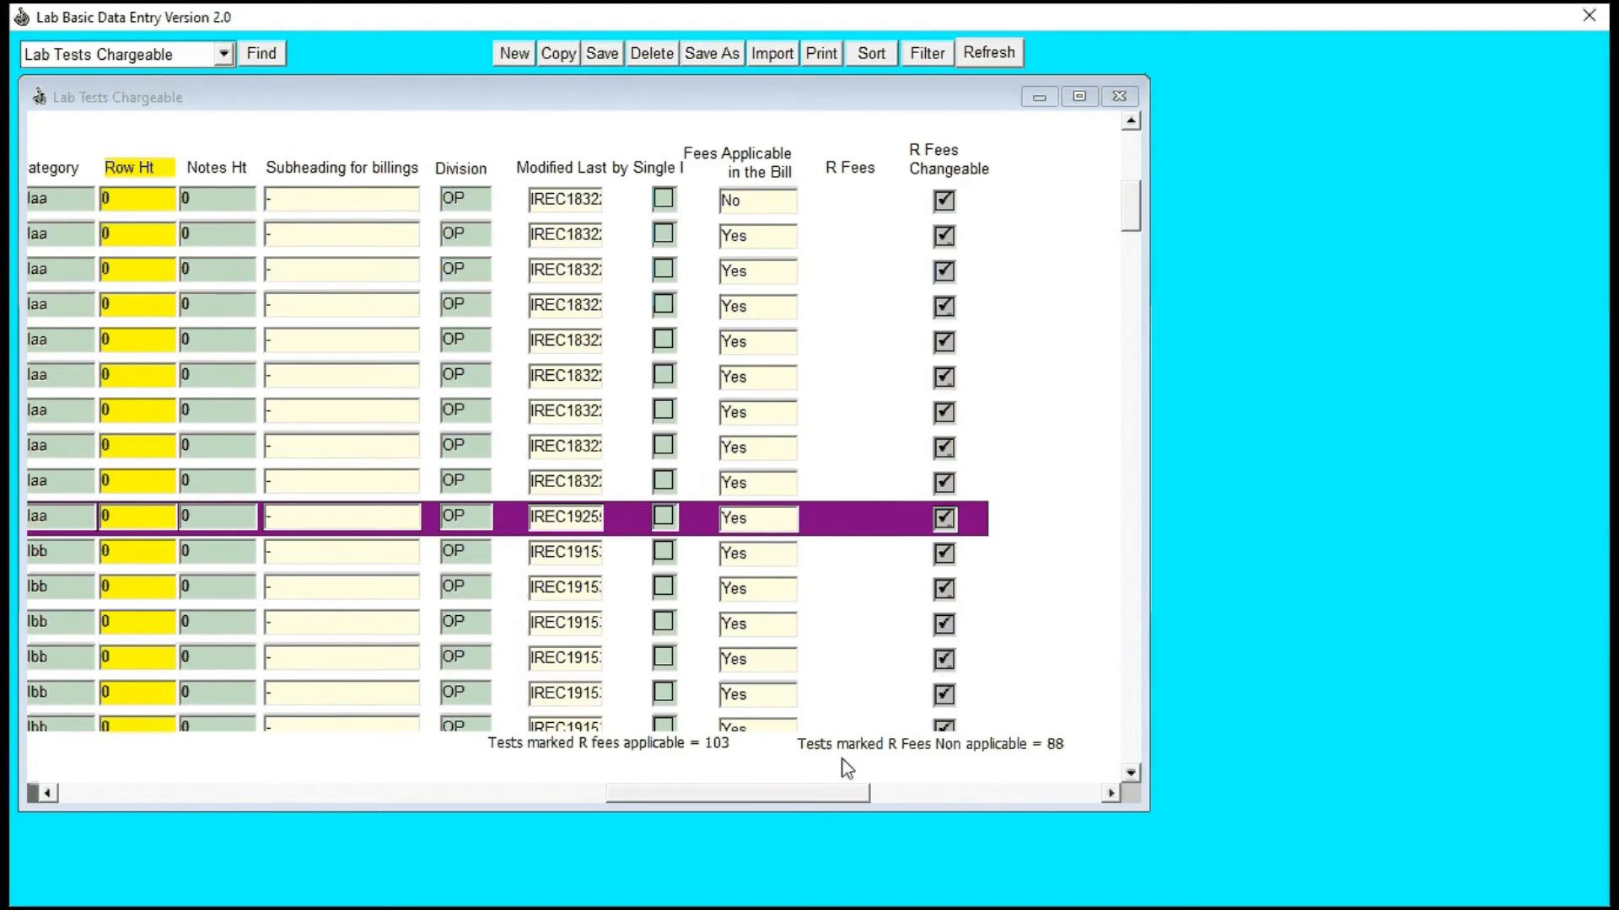
left_click_drag(816, 798, 842, 843)
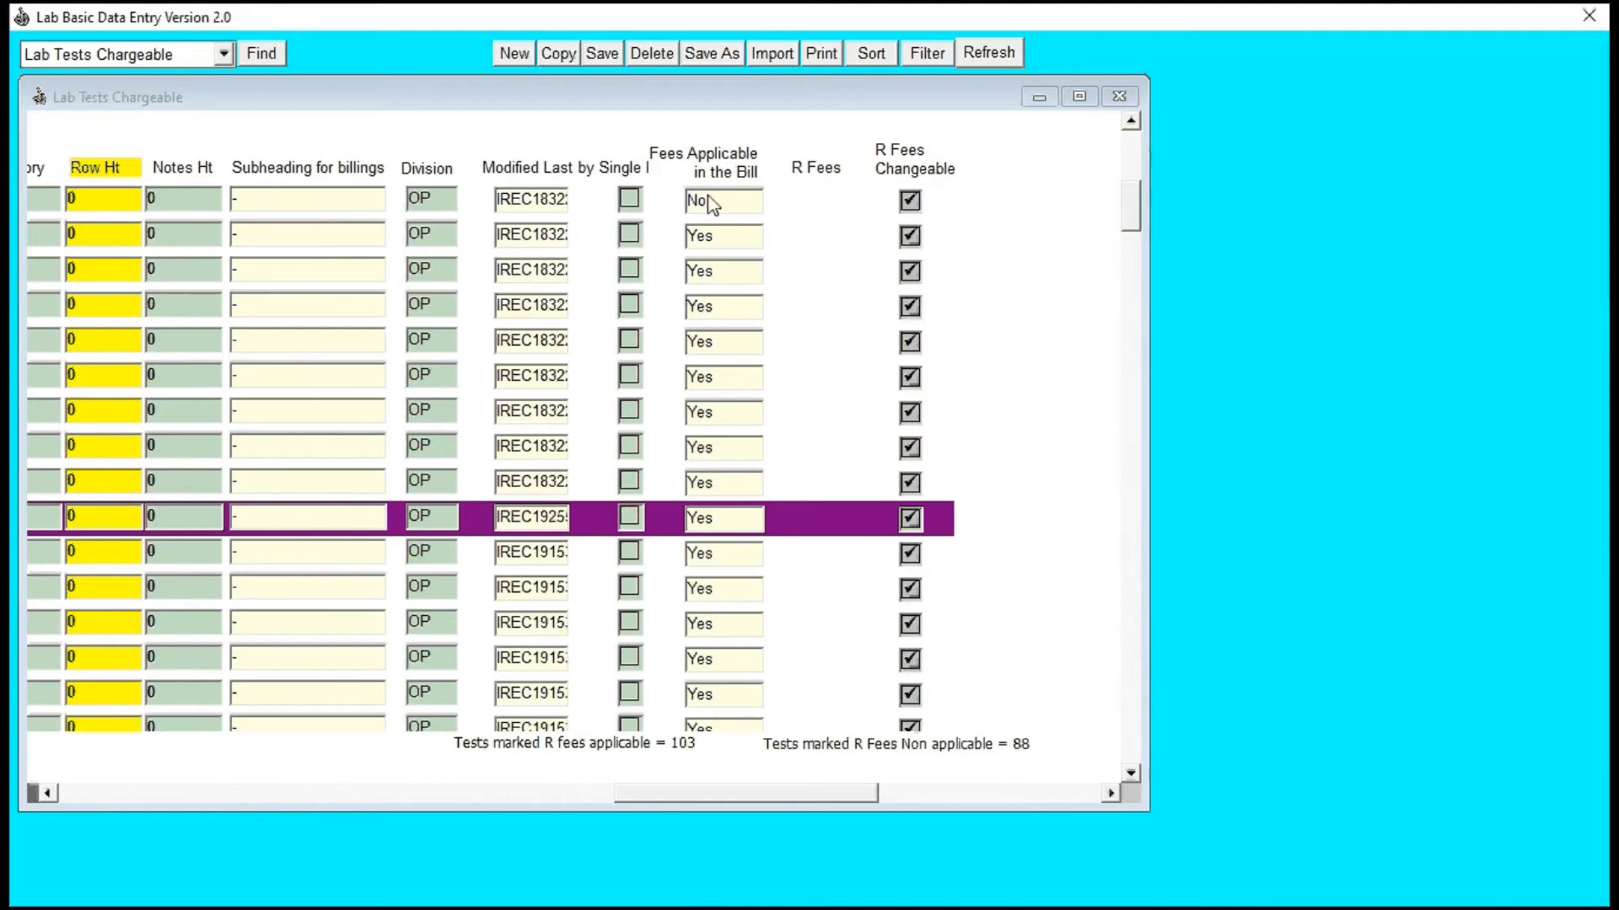
left_click(704, 524)
left_click(708, 563)
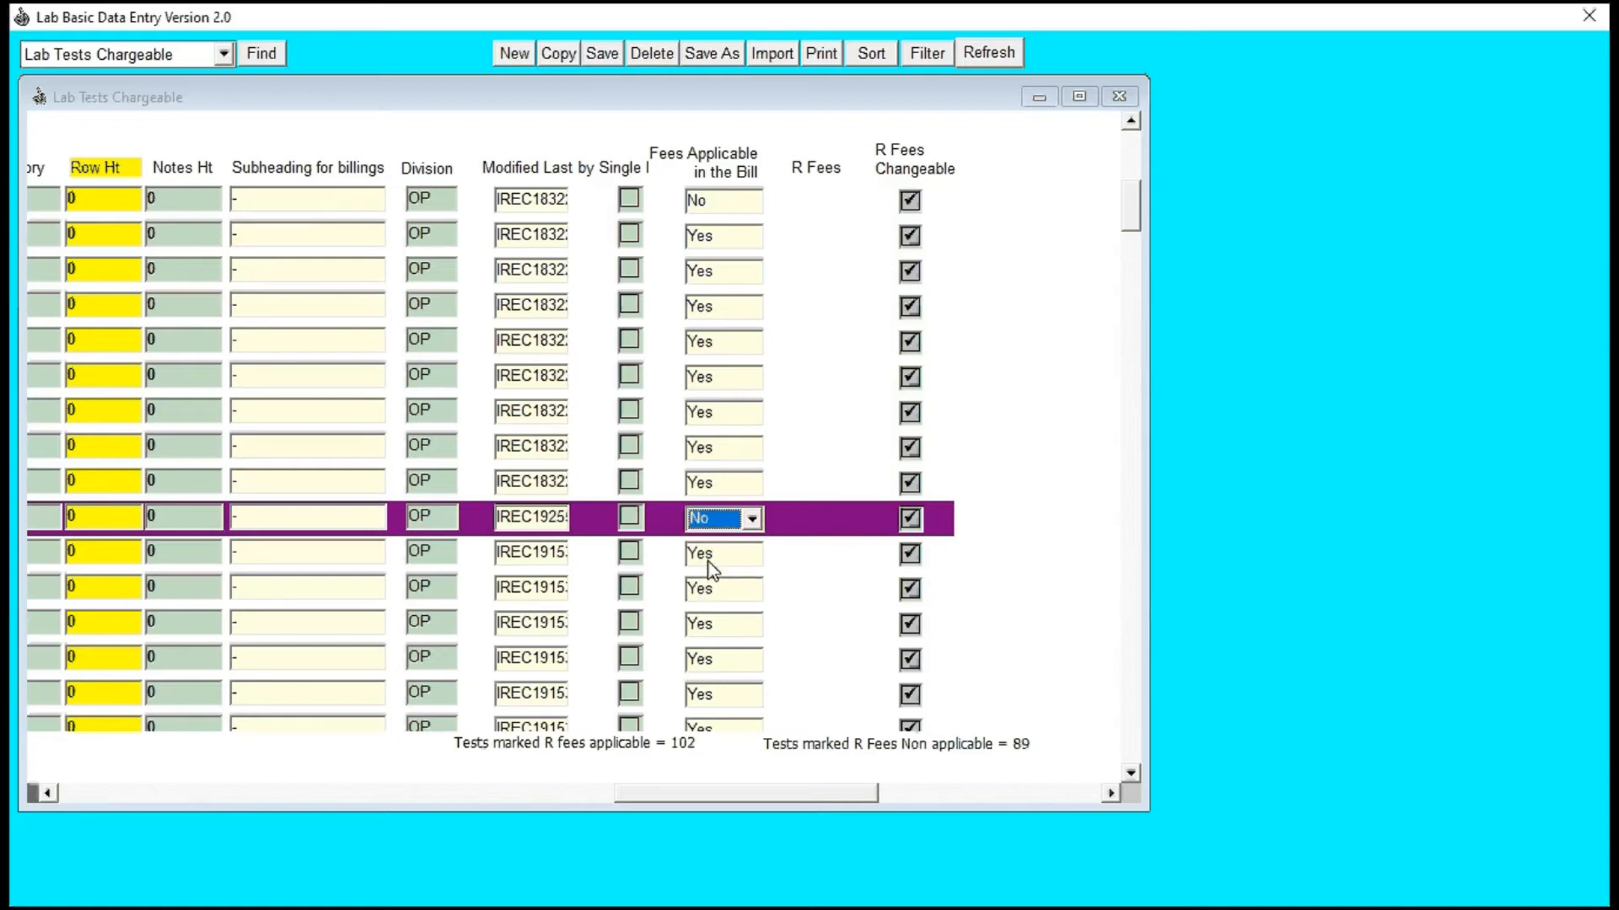
left_click(749, 519)
left_click(701, 542)
left_click_drag(700, 792, 95, 805)
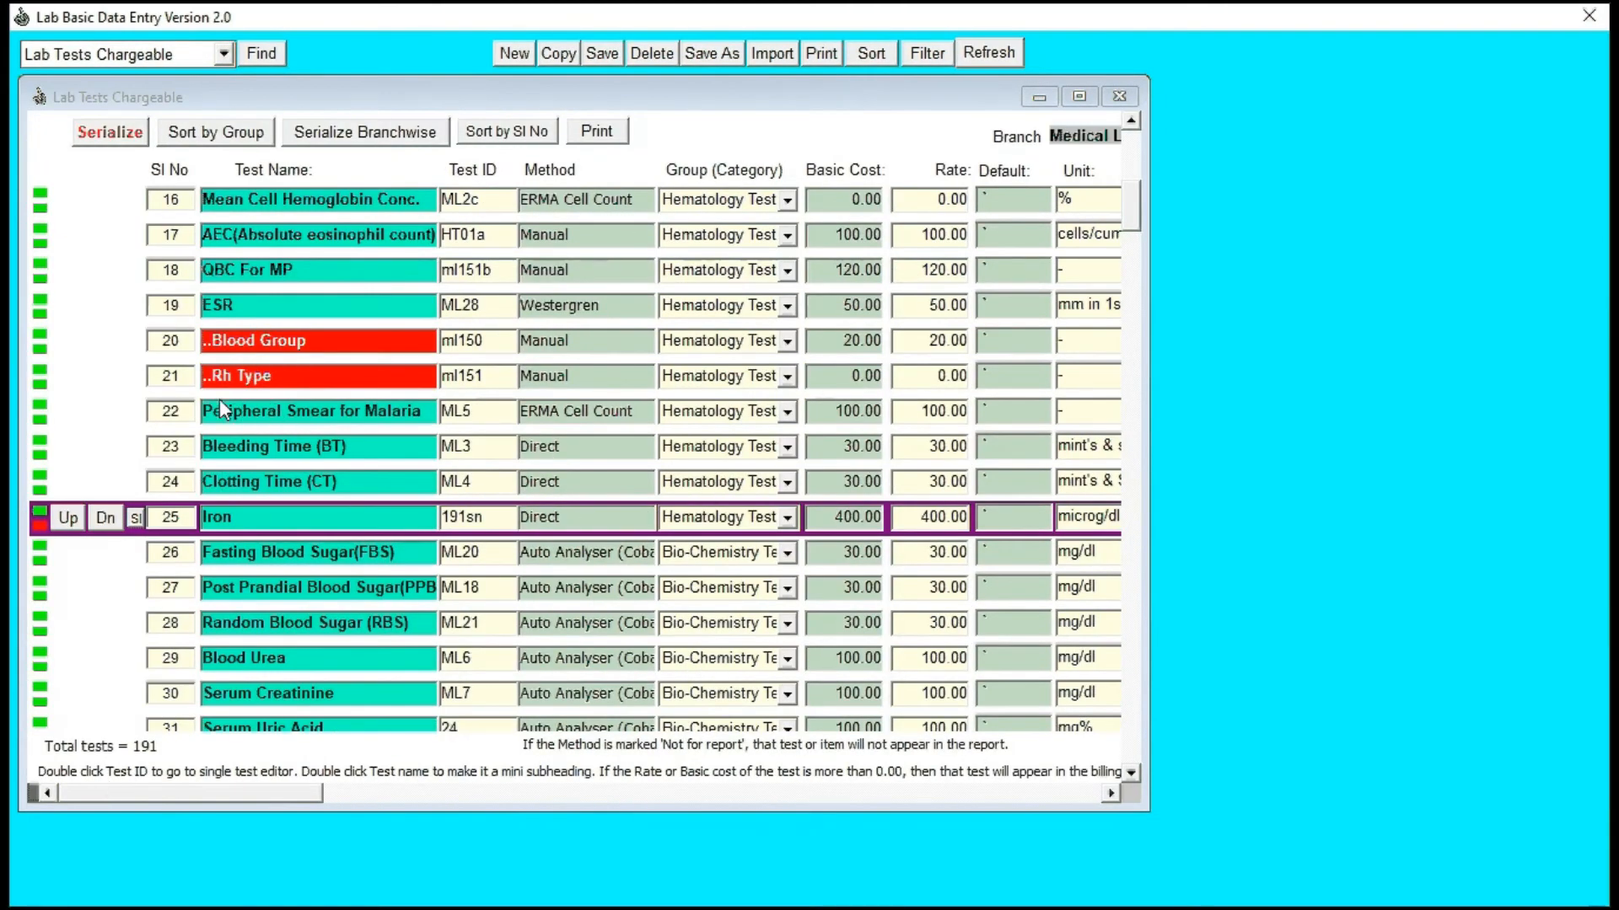
Step: Check the Basic Cost and Rate of the Rh Type test, and look over the first tests in the list
left_click(868, 378)
key("Tab")
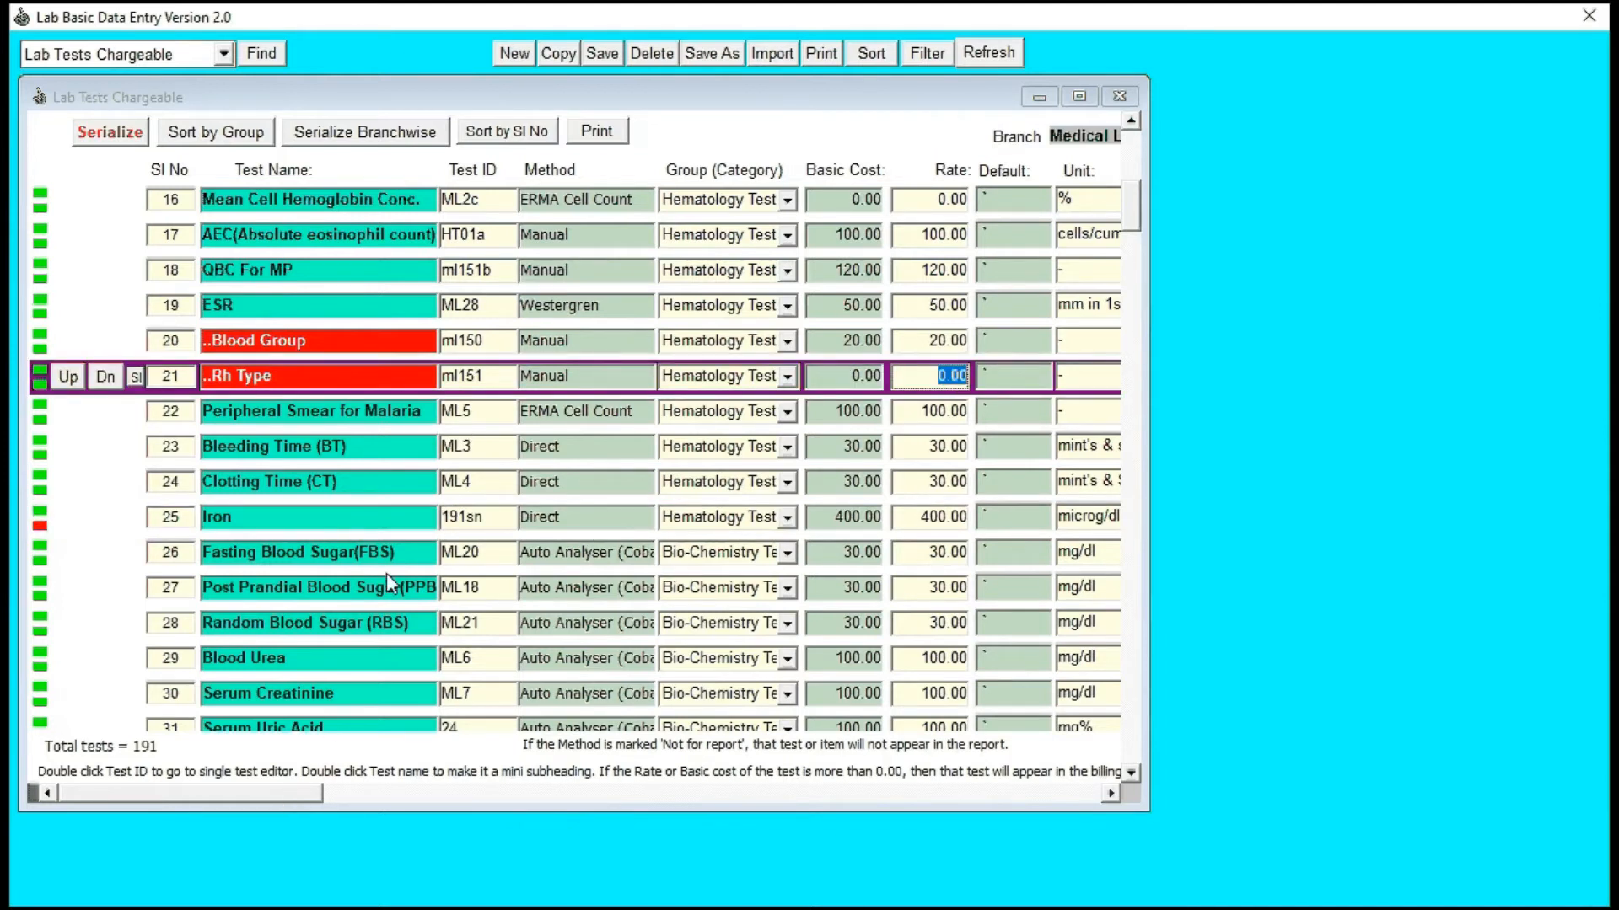
scroll(386, 573, "up", 5)
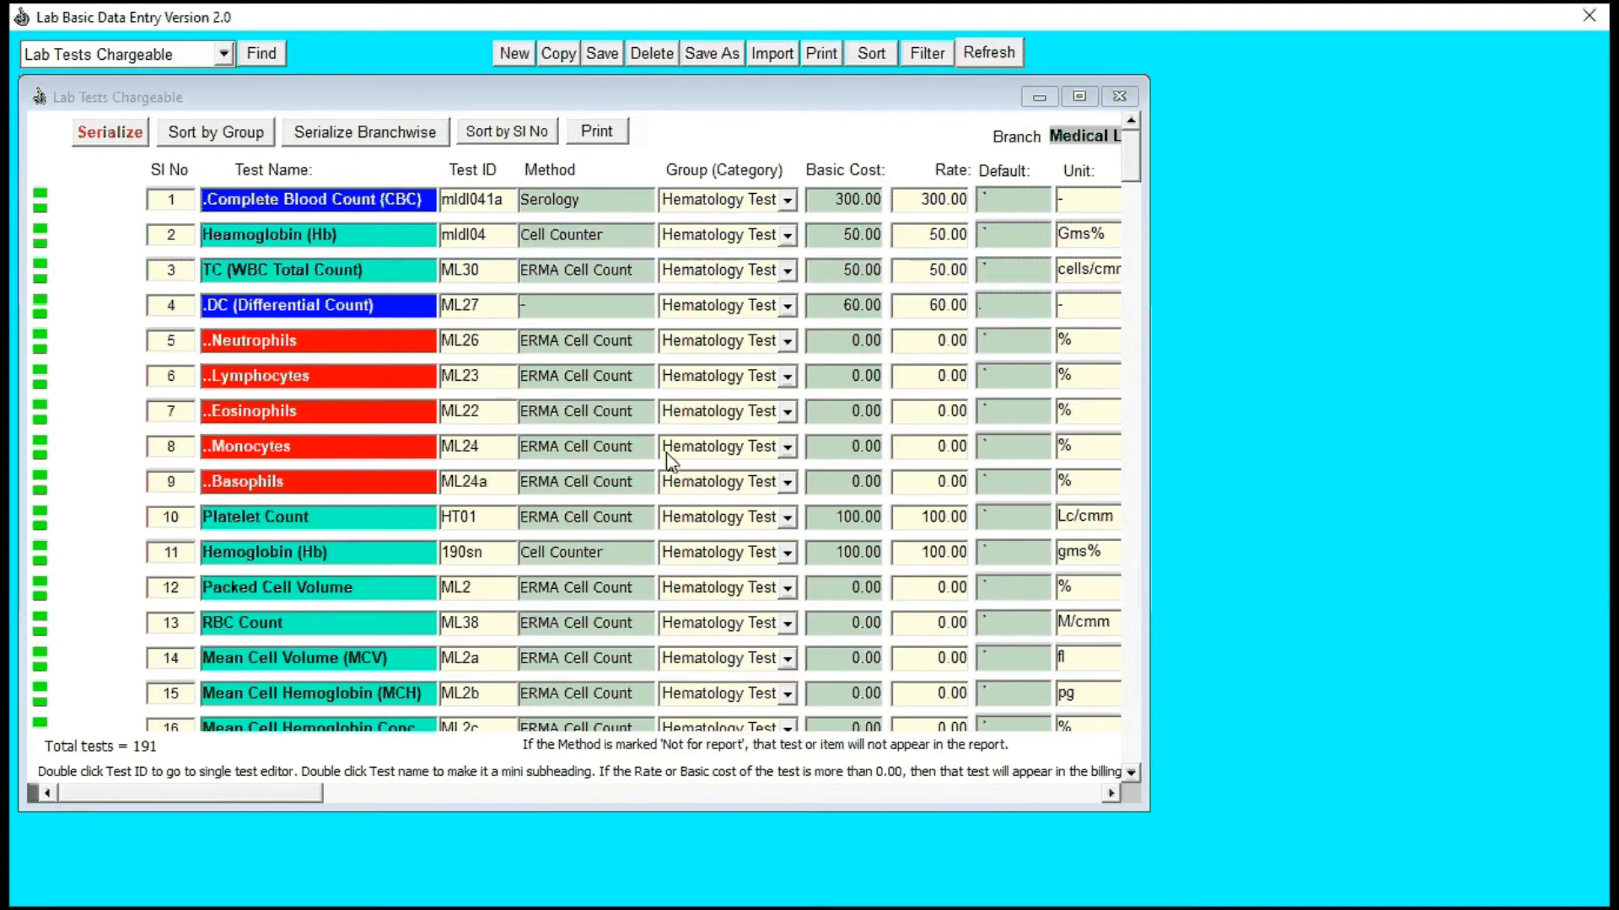
key("super")
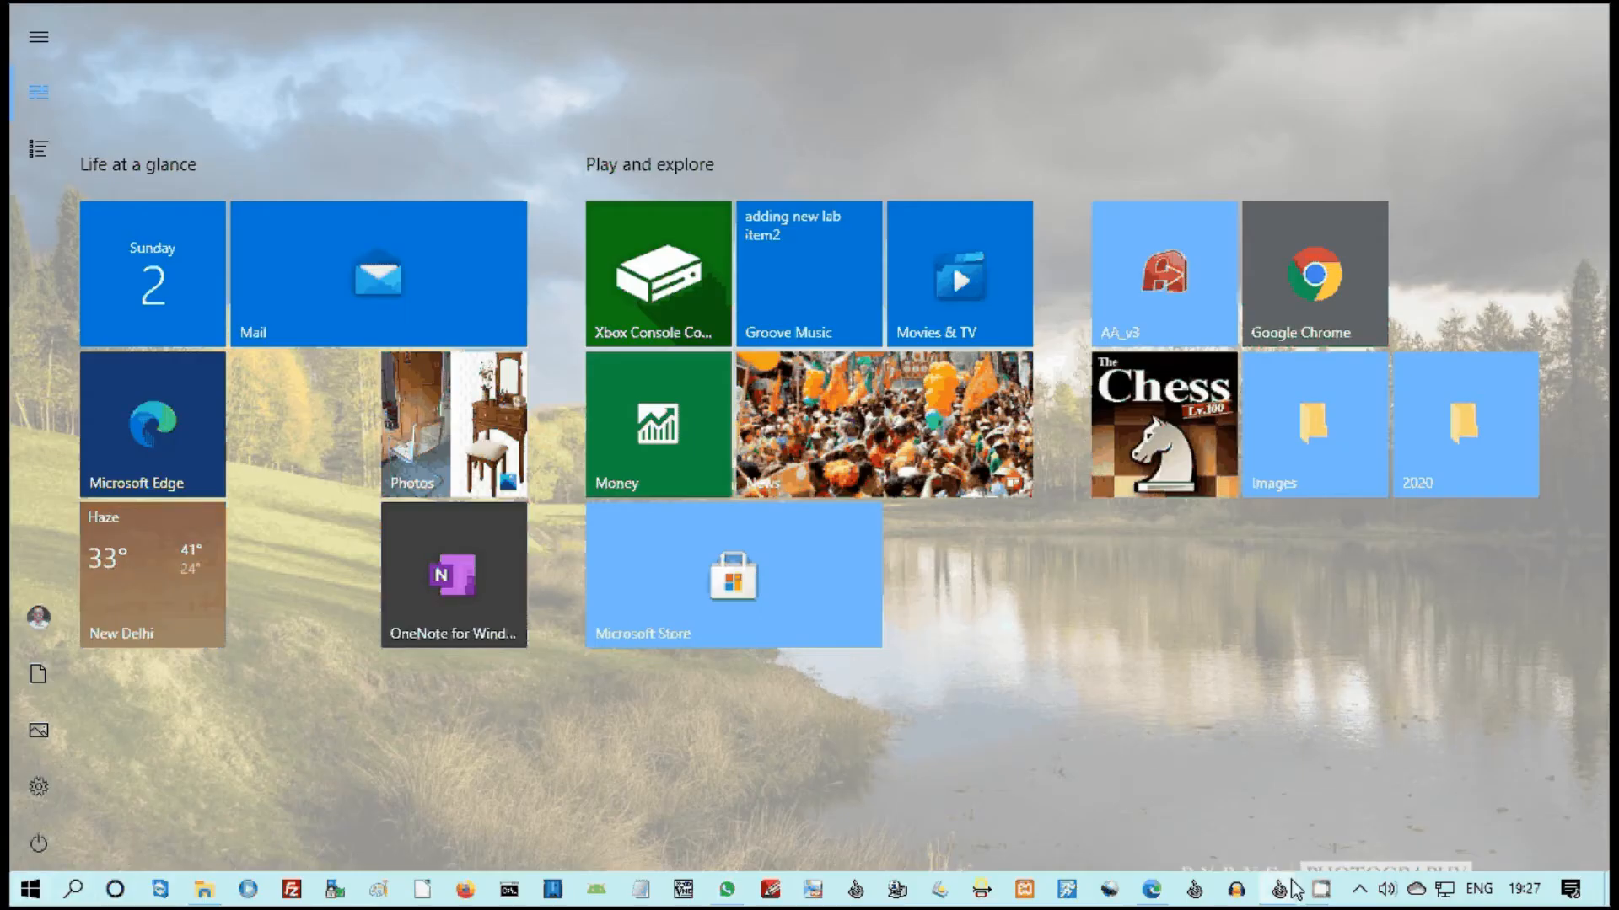
mouse_move(1319, 888)
left_click(1220, 829)
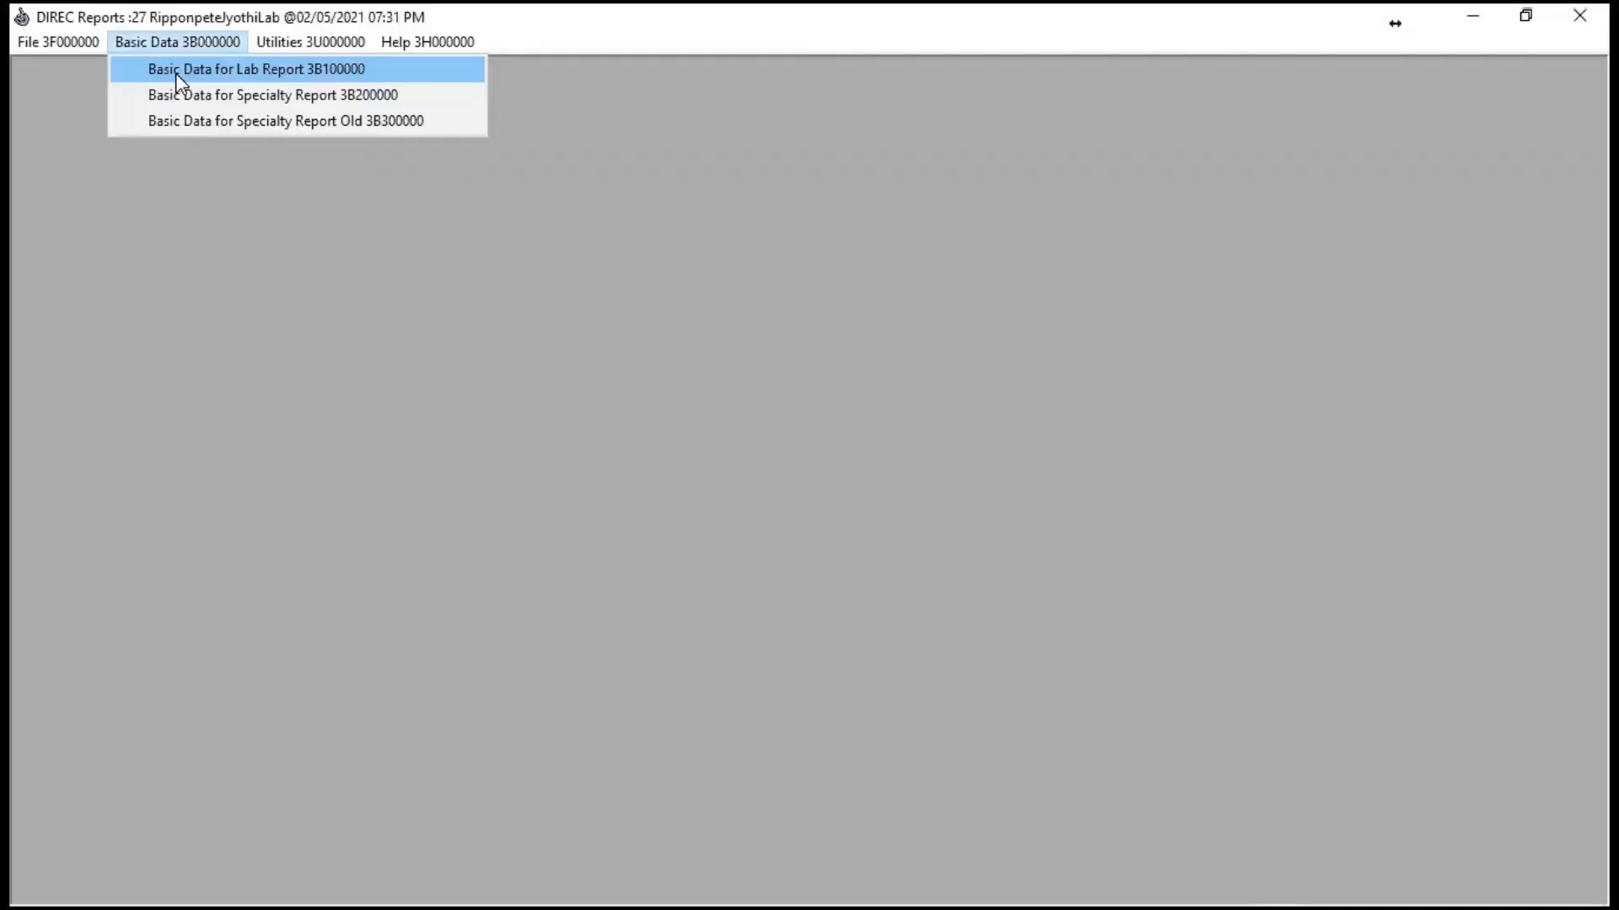
Step: Reload the Lab Tests Chargeable list and look through the tests and their serial numbers
left_click(175, 73)
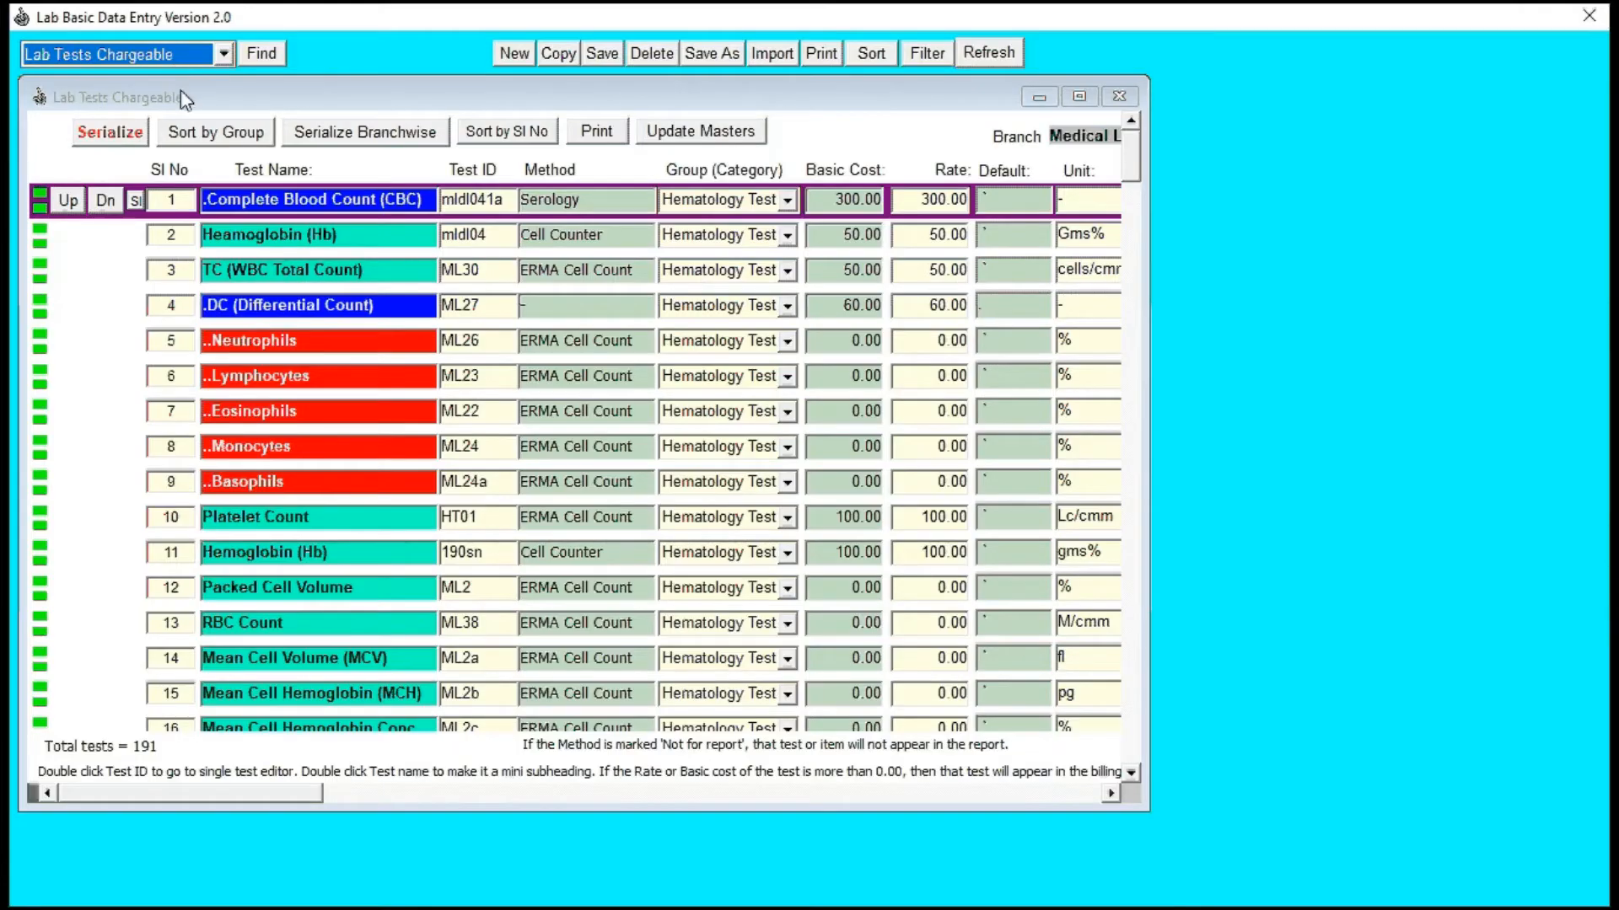
left_click(180, 556)
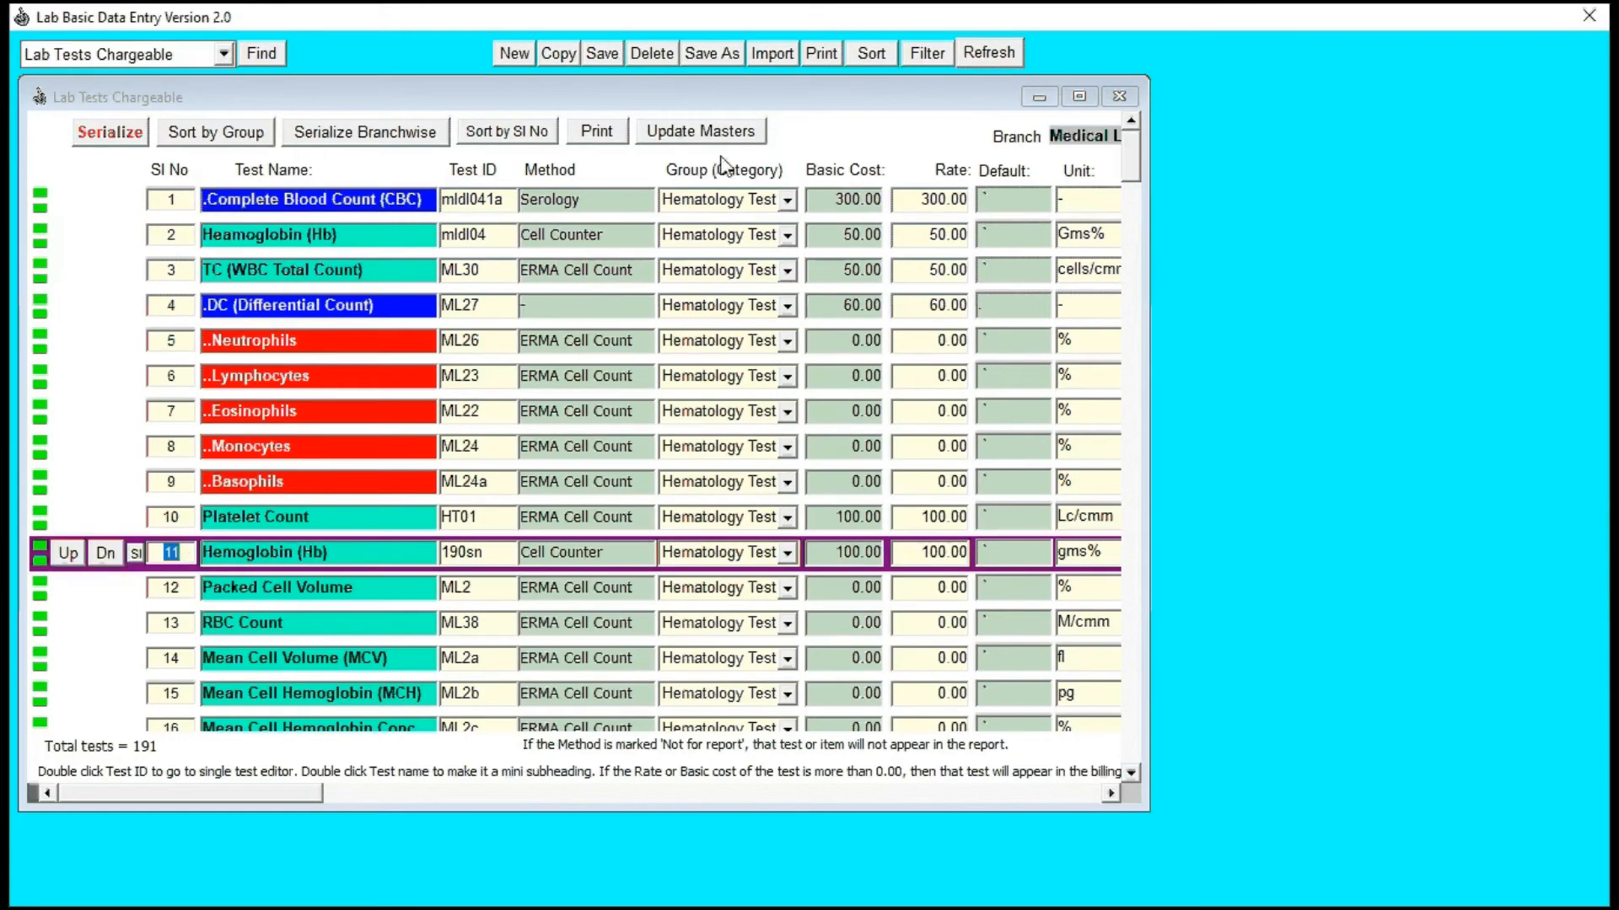
scroll(218, 524, "down", 5)
scroll(218, 525, "down", 13)
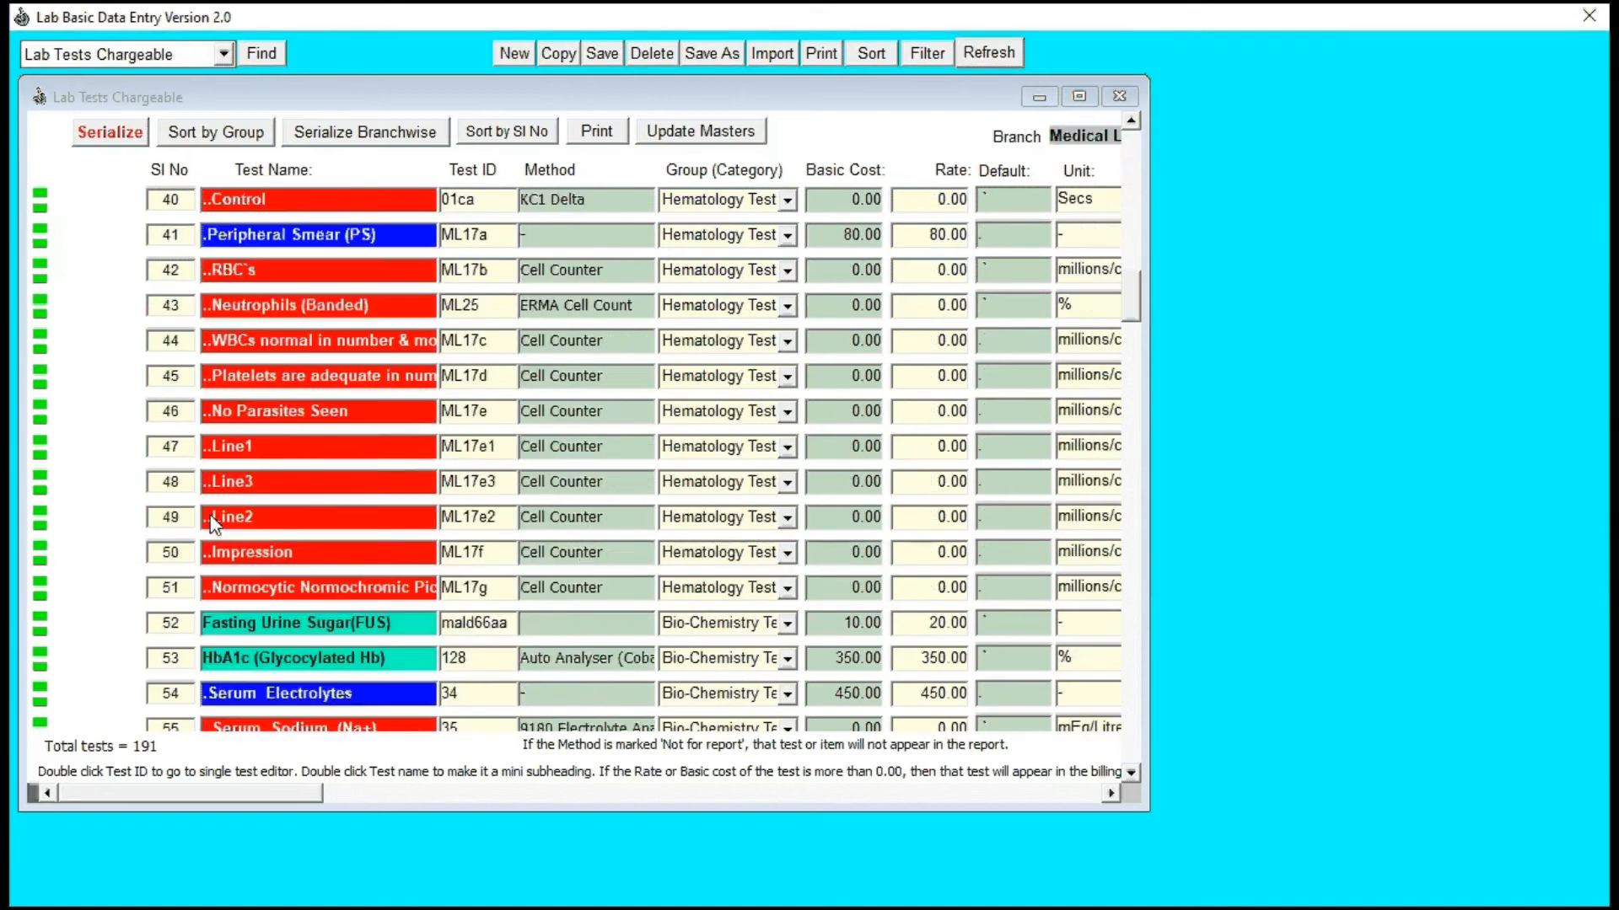
scroll(216, 524, "down", 11)
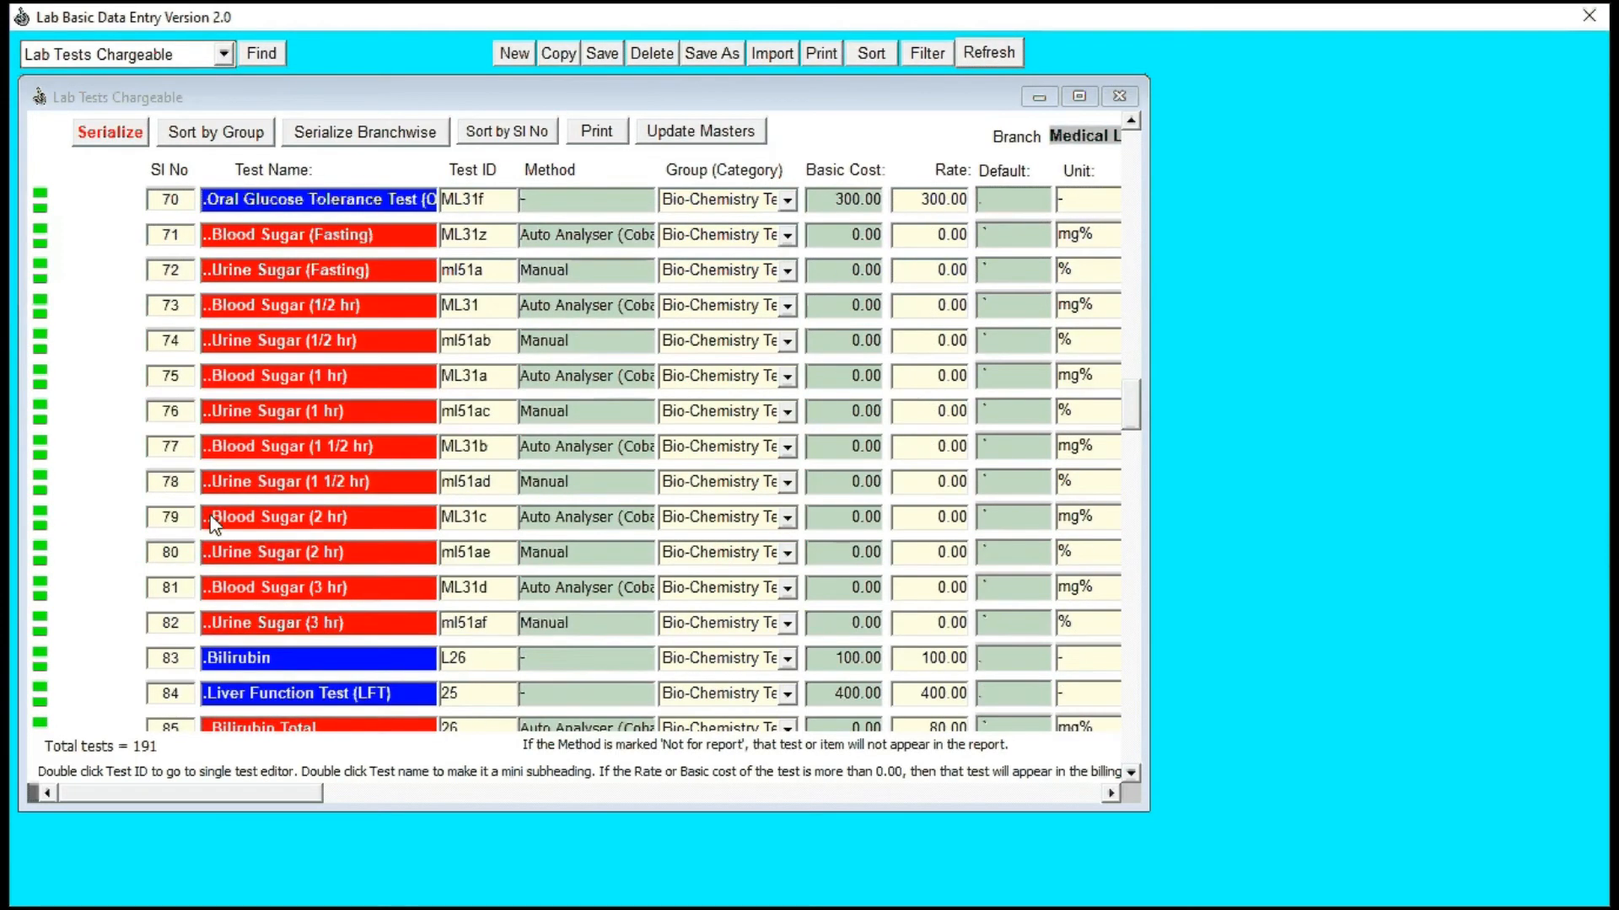
scroll(210, 522, "down", 6)
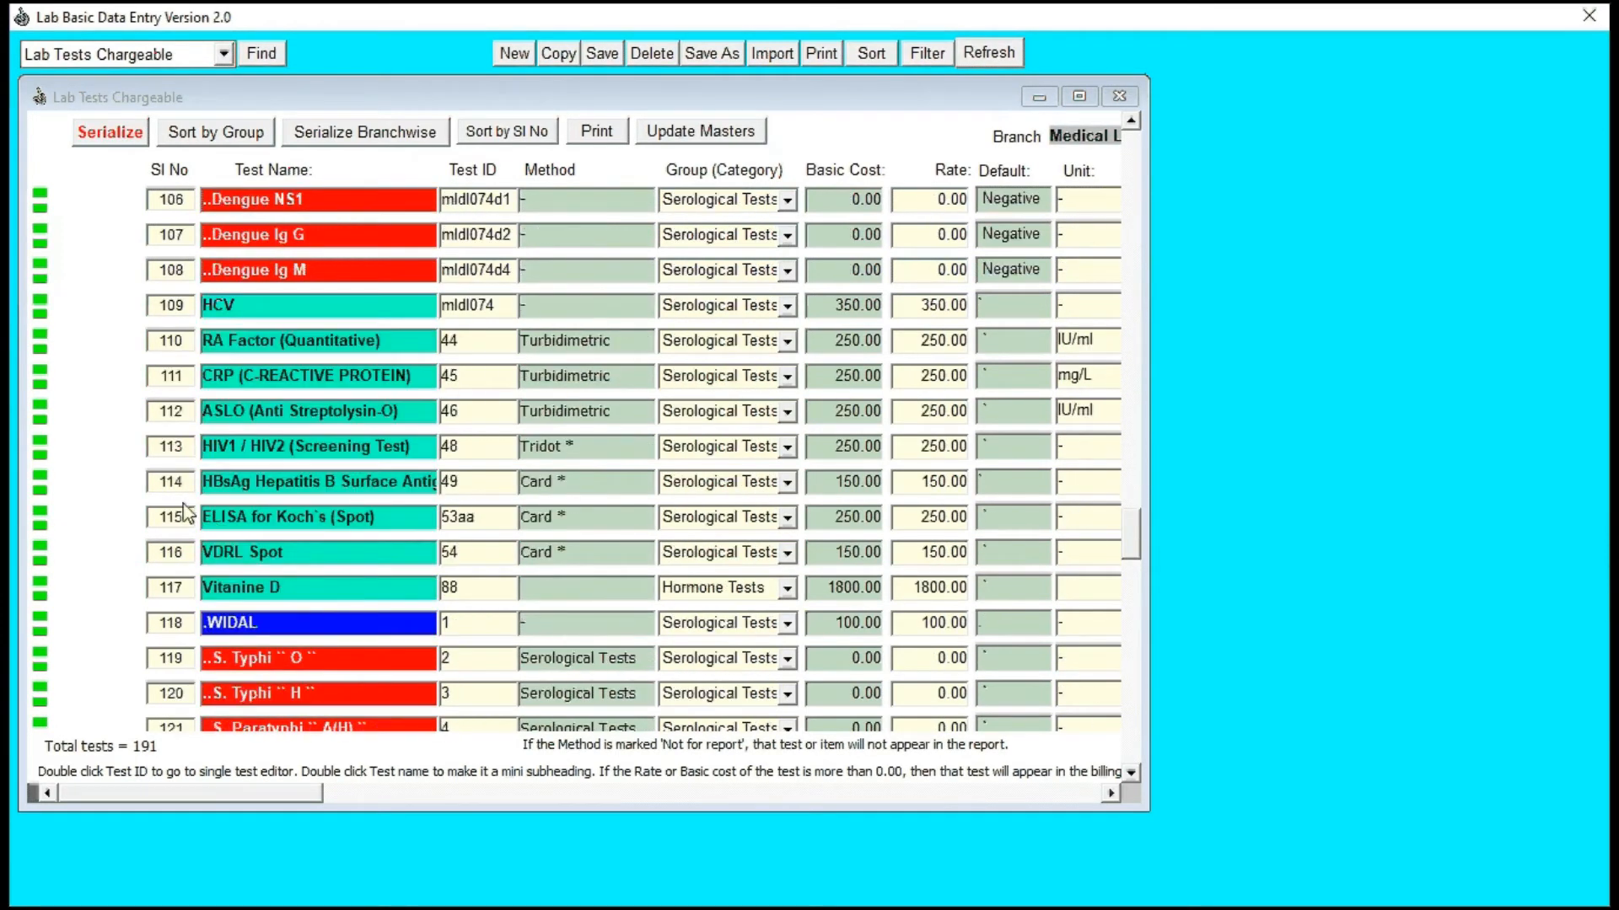
scroll(186, 464, "up", 1)
scroll(182, 462, "up", 17)
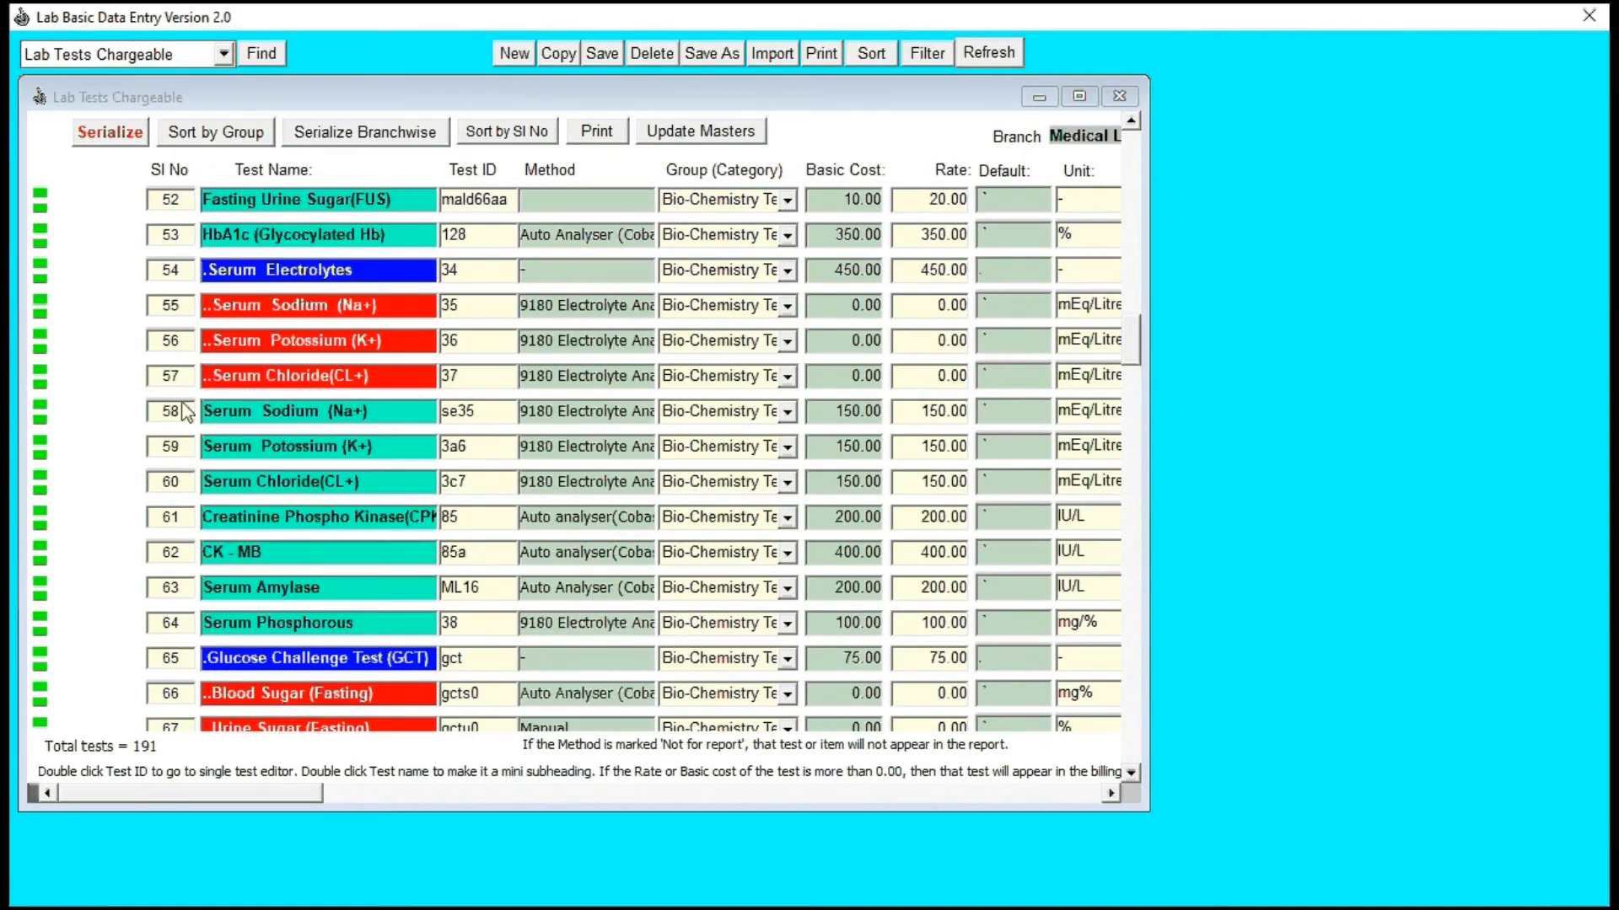
Step: Search the Sl No column for iron and dismiss the search notice
left_click(177, 414)
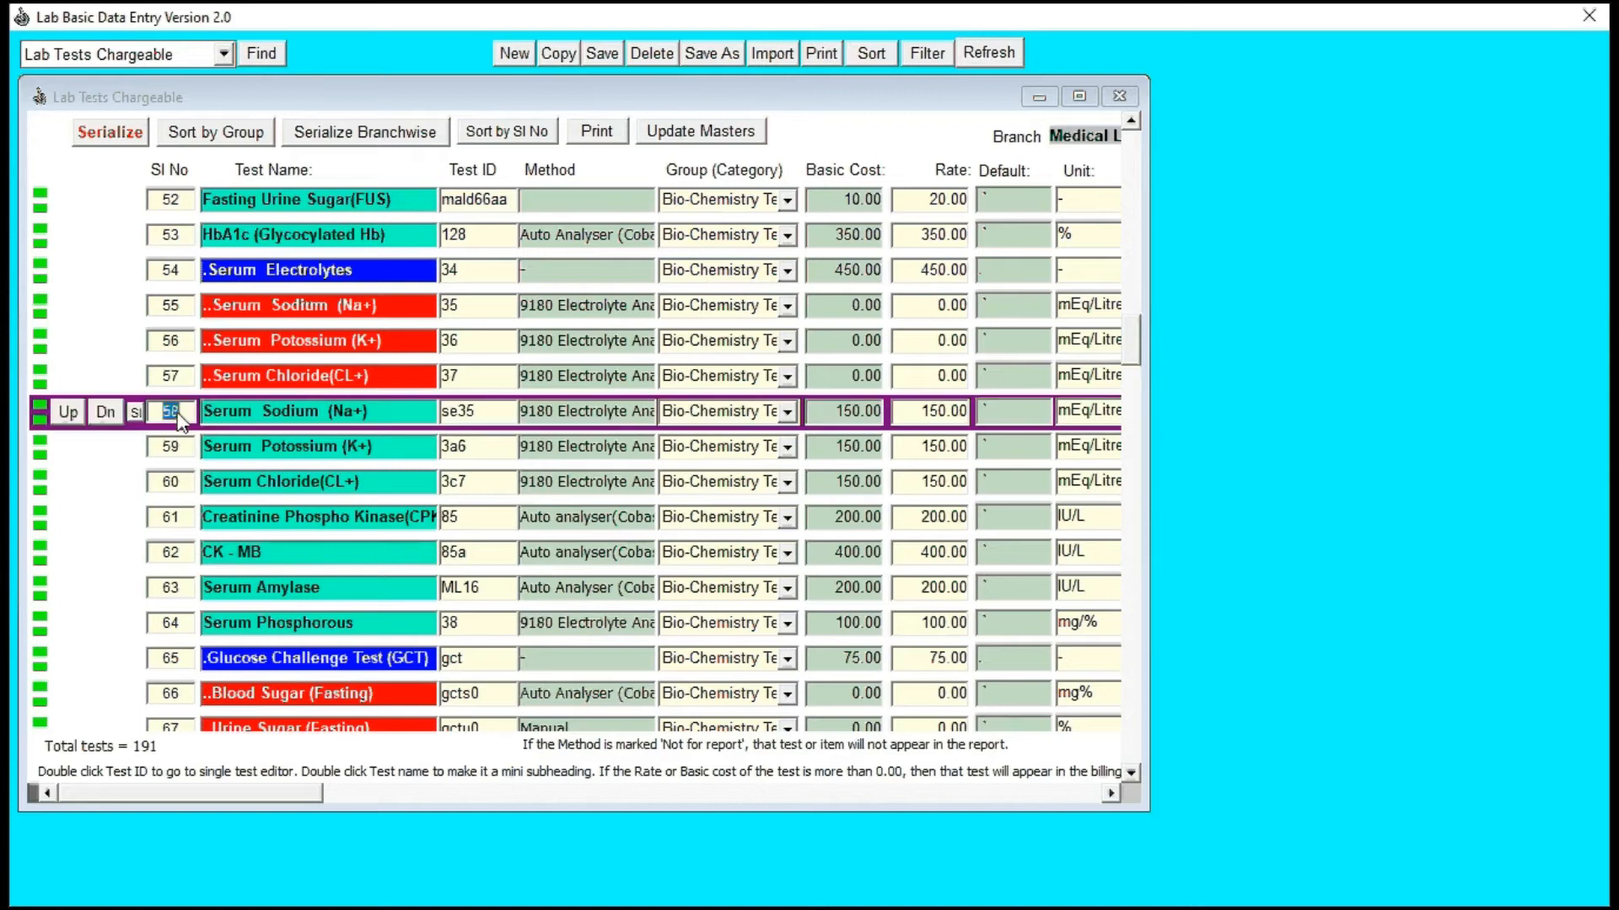
key("alt+f")
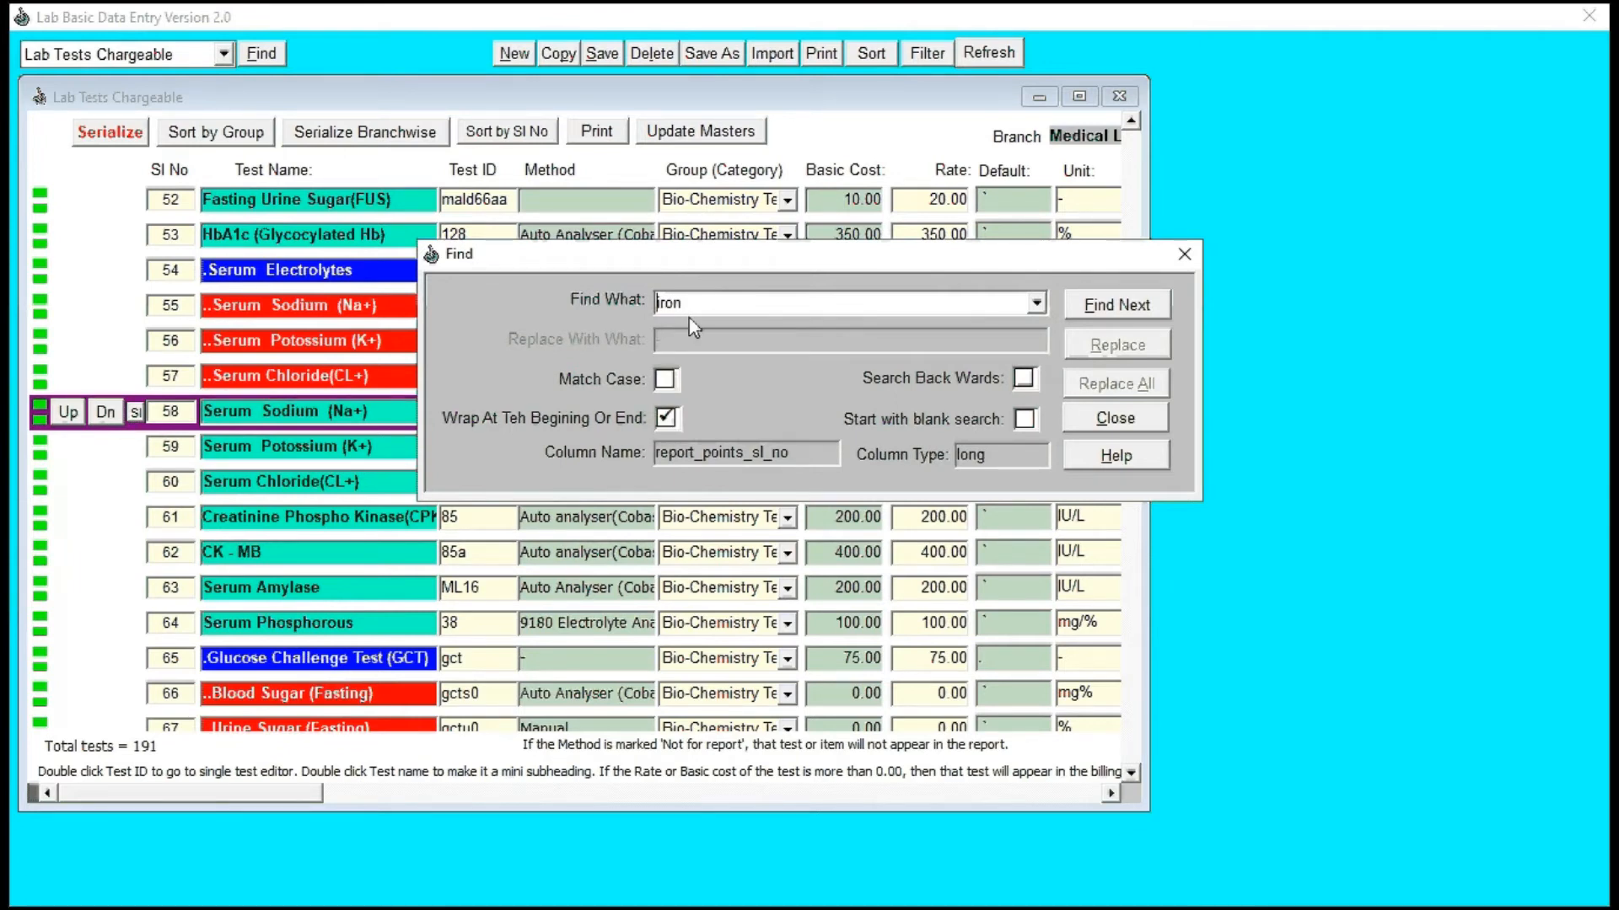
left_click(1140, 306)
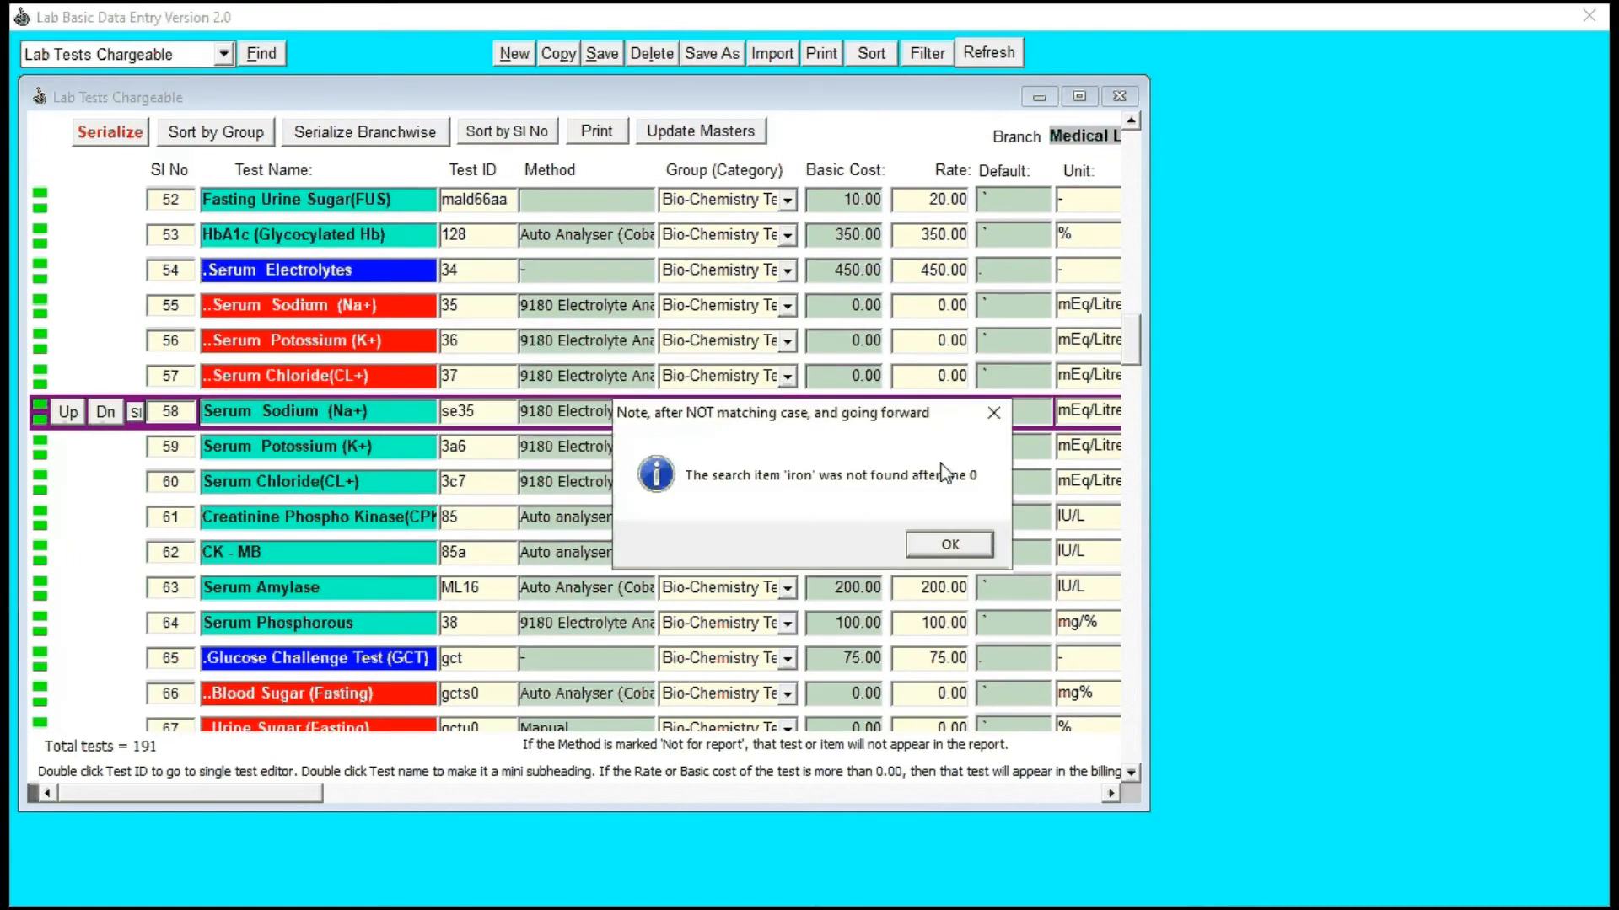
left_click(949, 546)
left_click(263, 412)
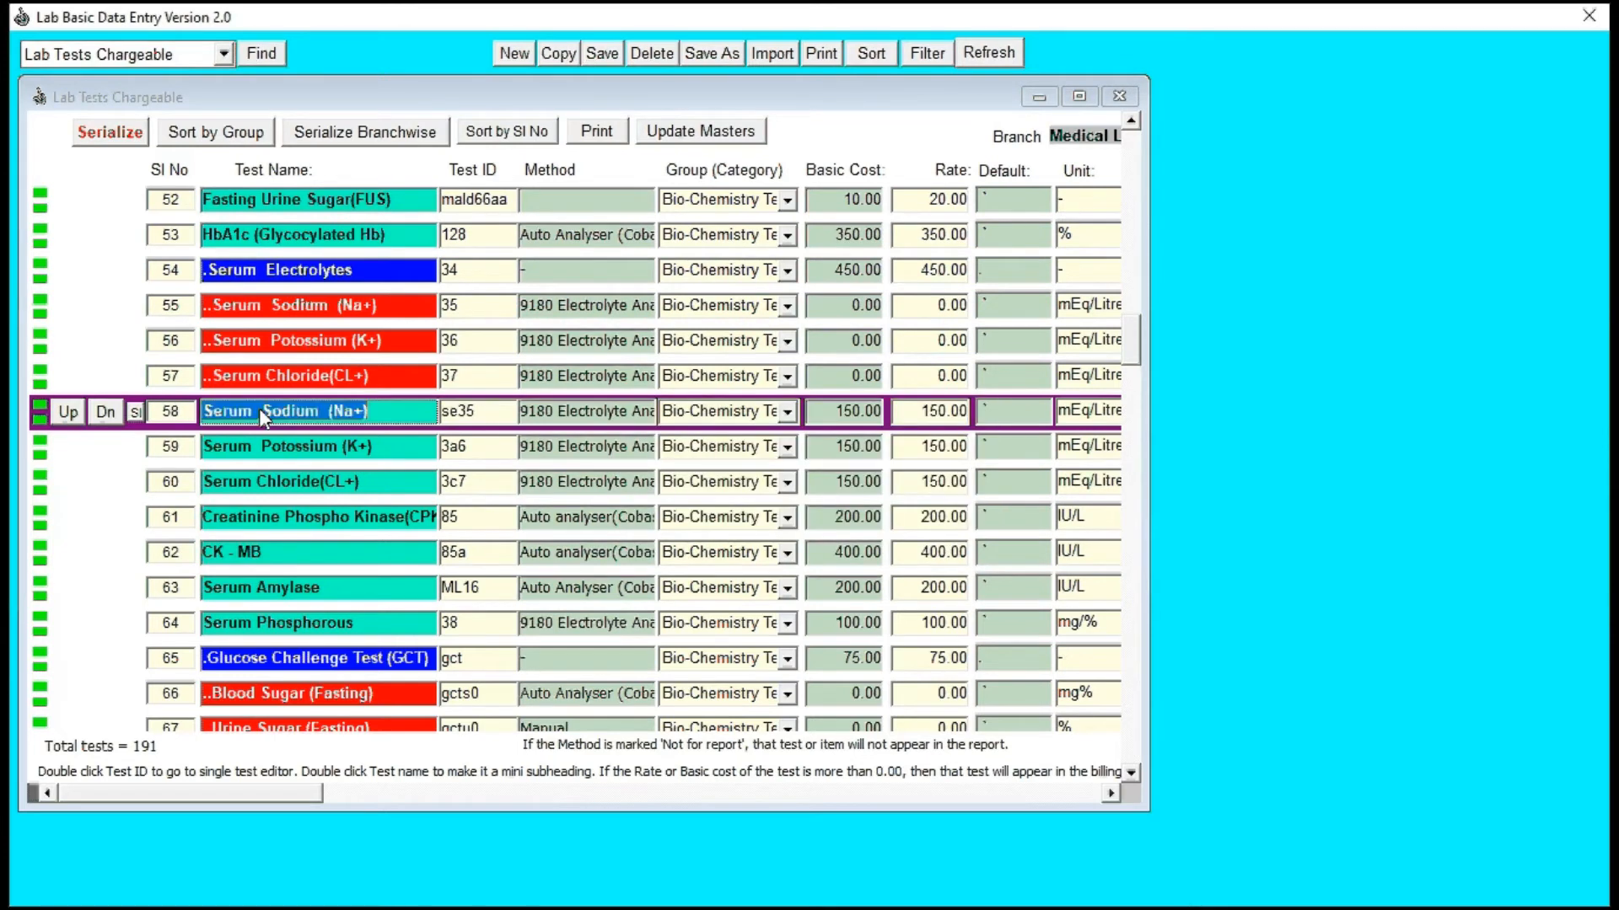
Step: Search for iron in the Test Name column, beginning near the start of the list
left_click(159, 414)
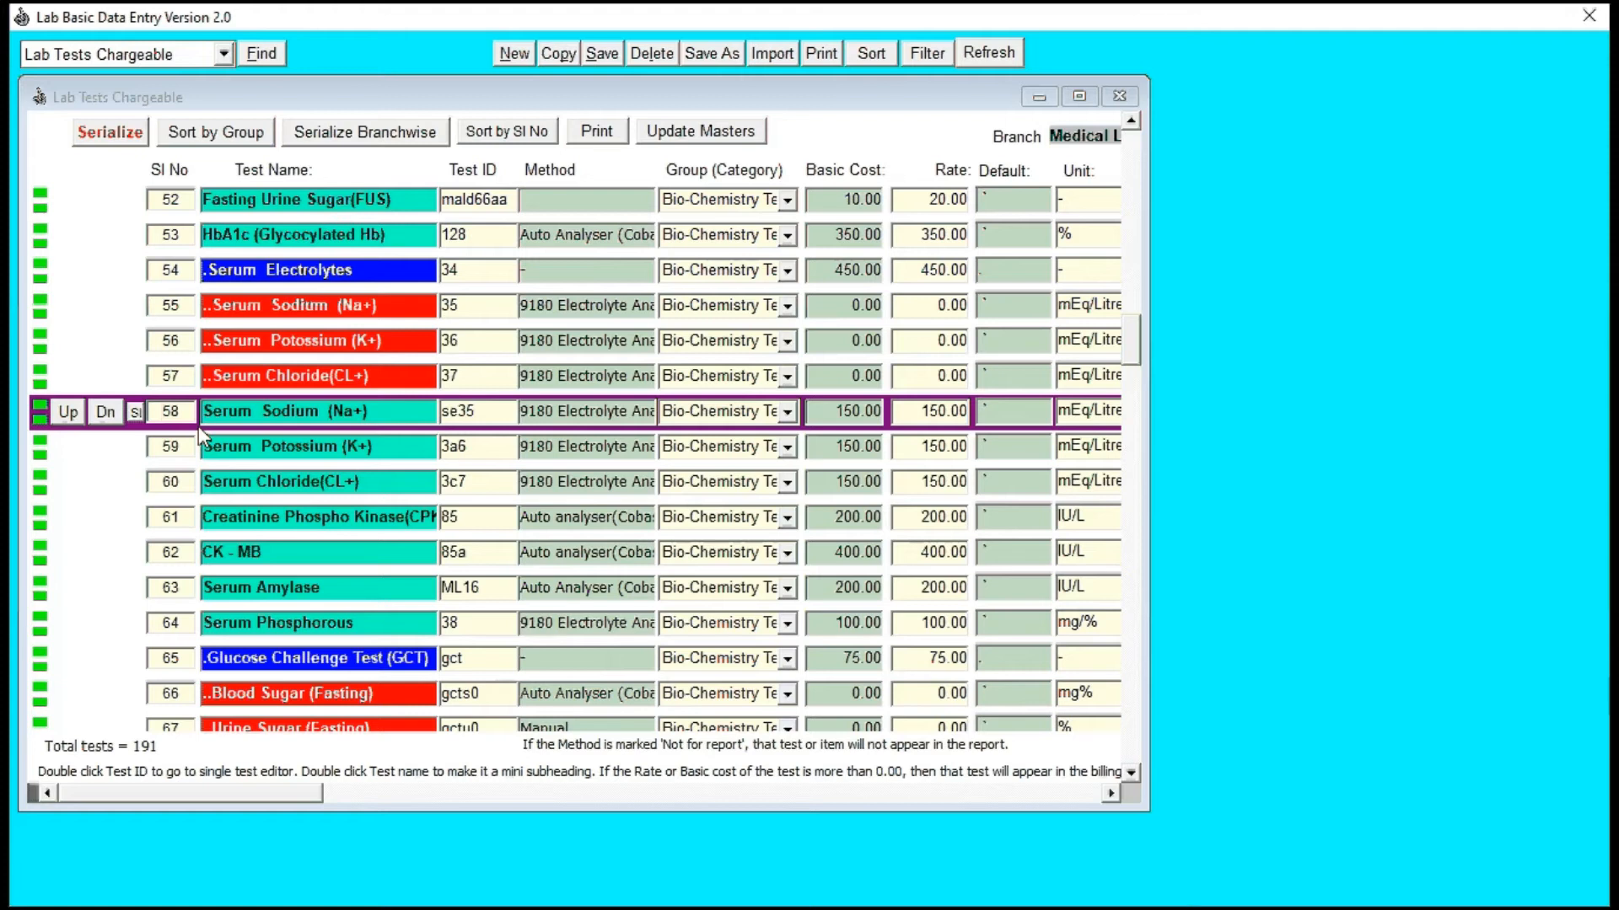
key("ctrl+Home")
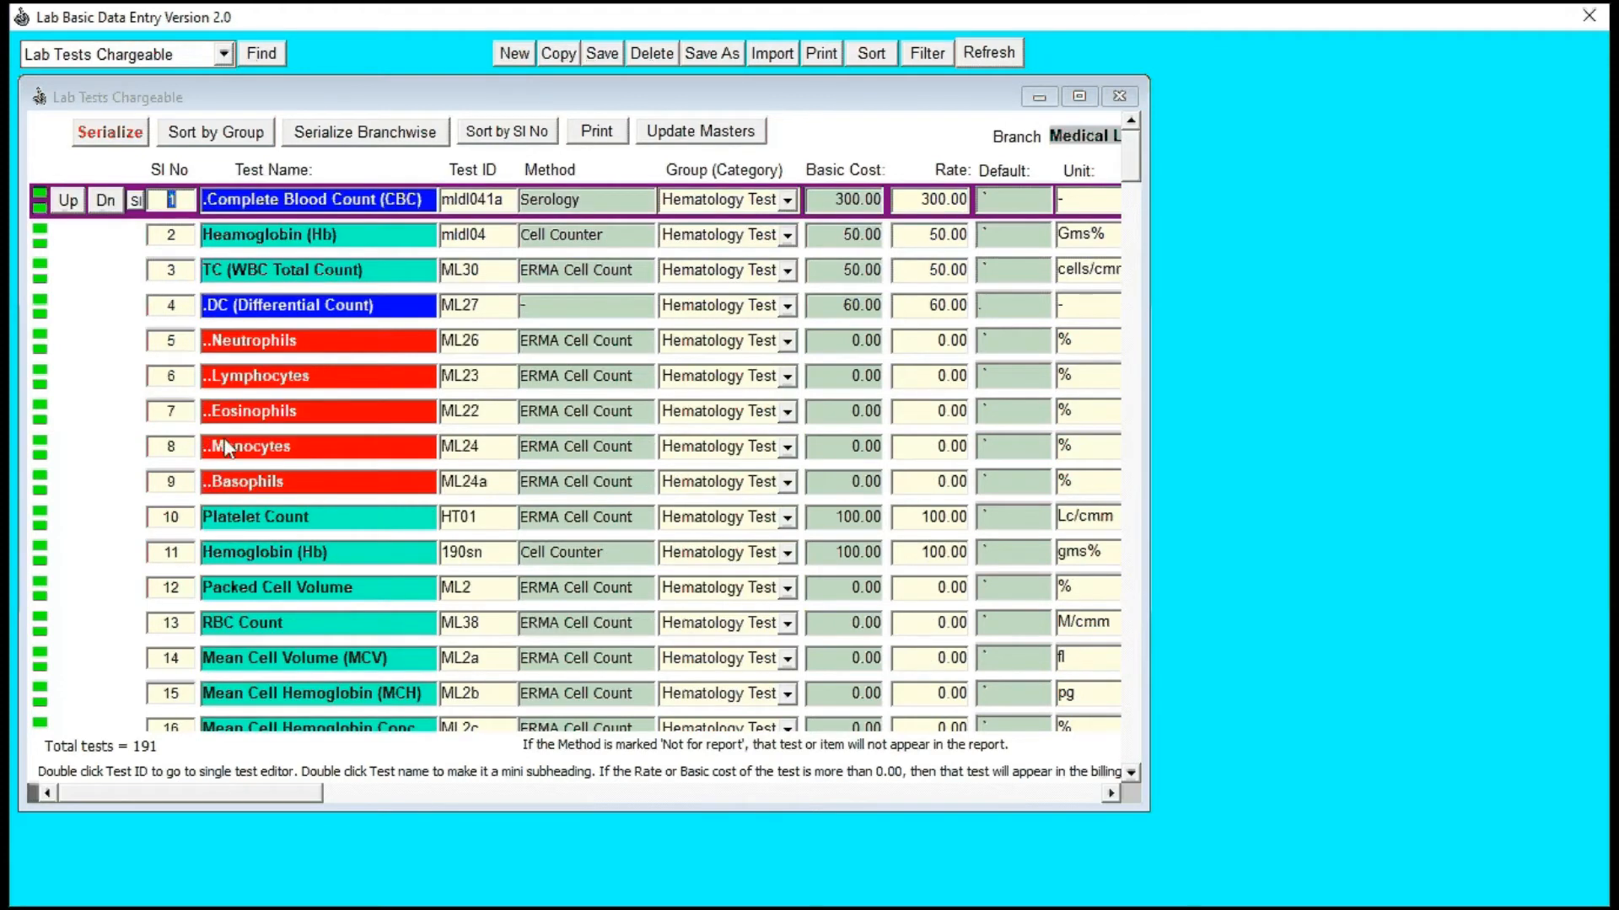
left_click(278, 272)
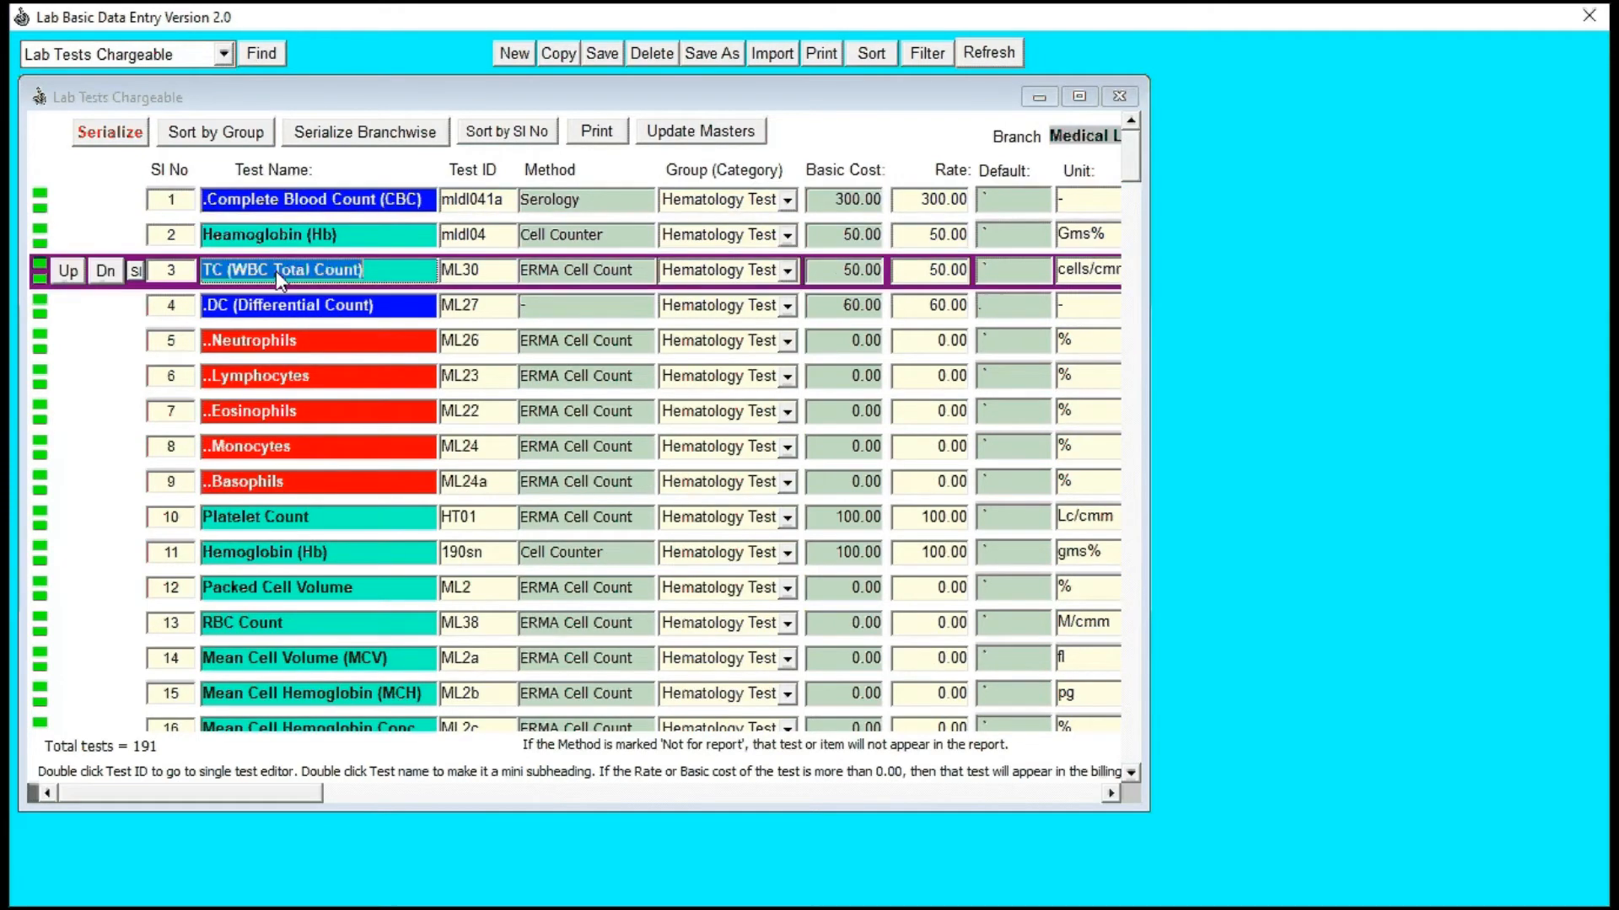
key("alt+f")
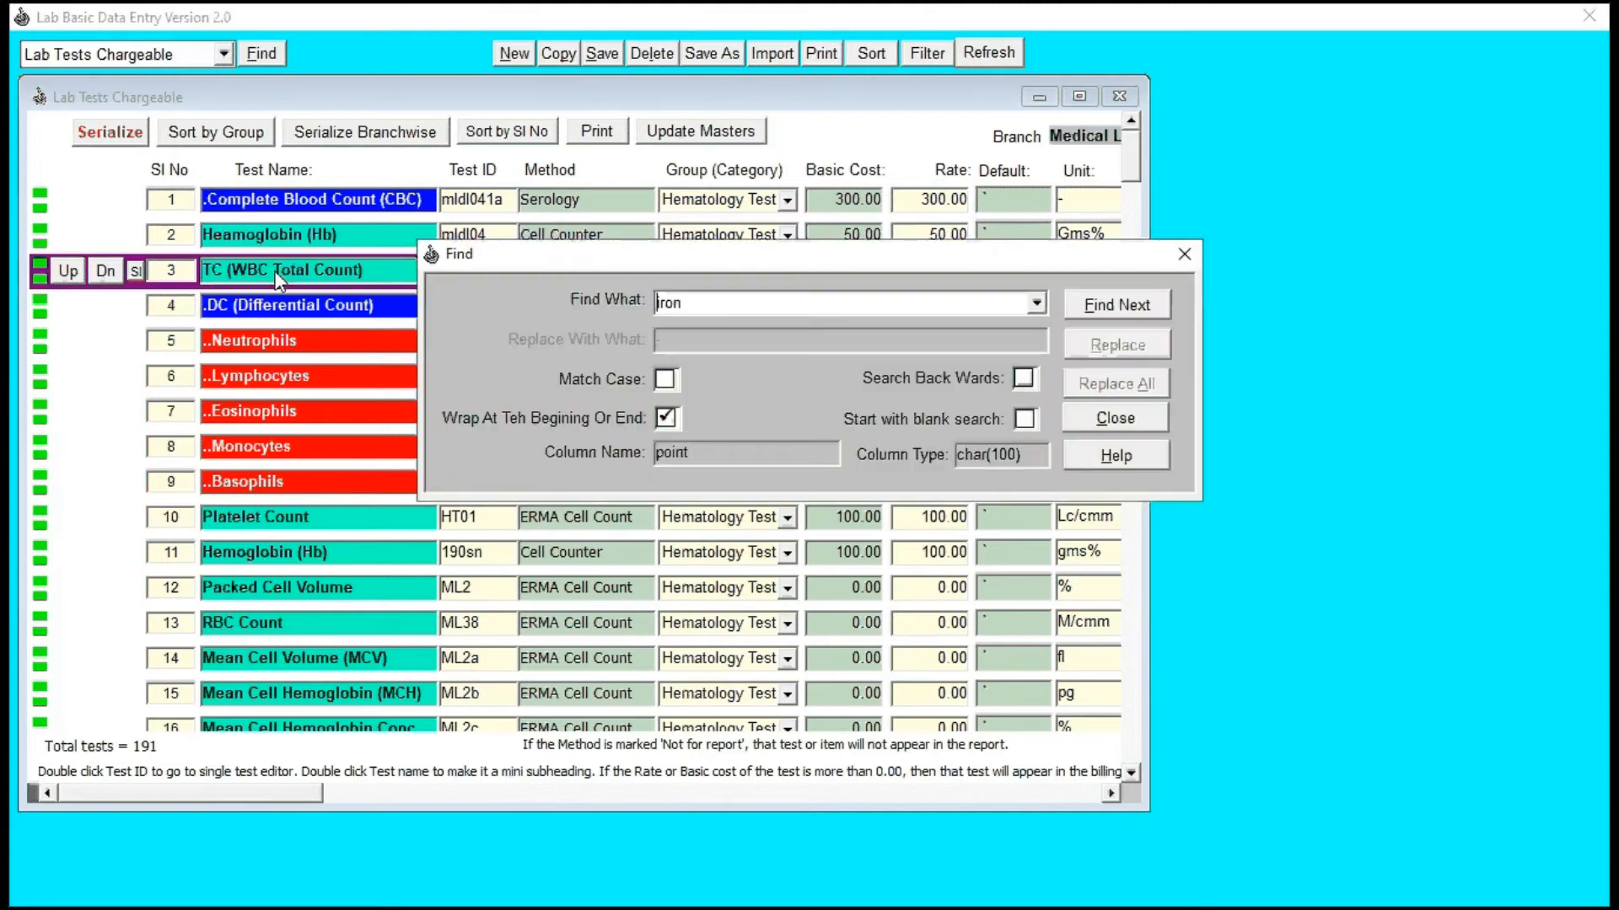
left_click(1117, 321)
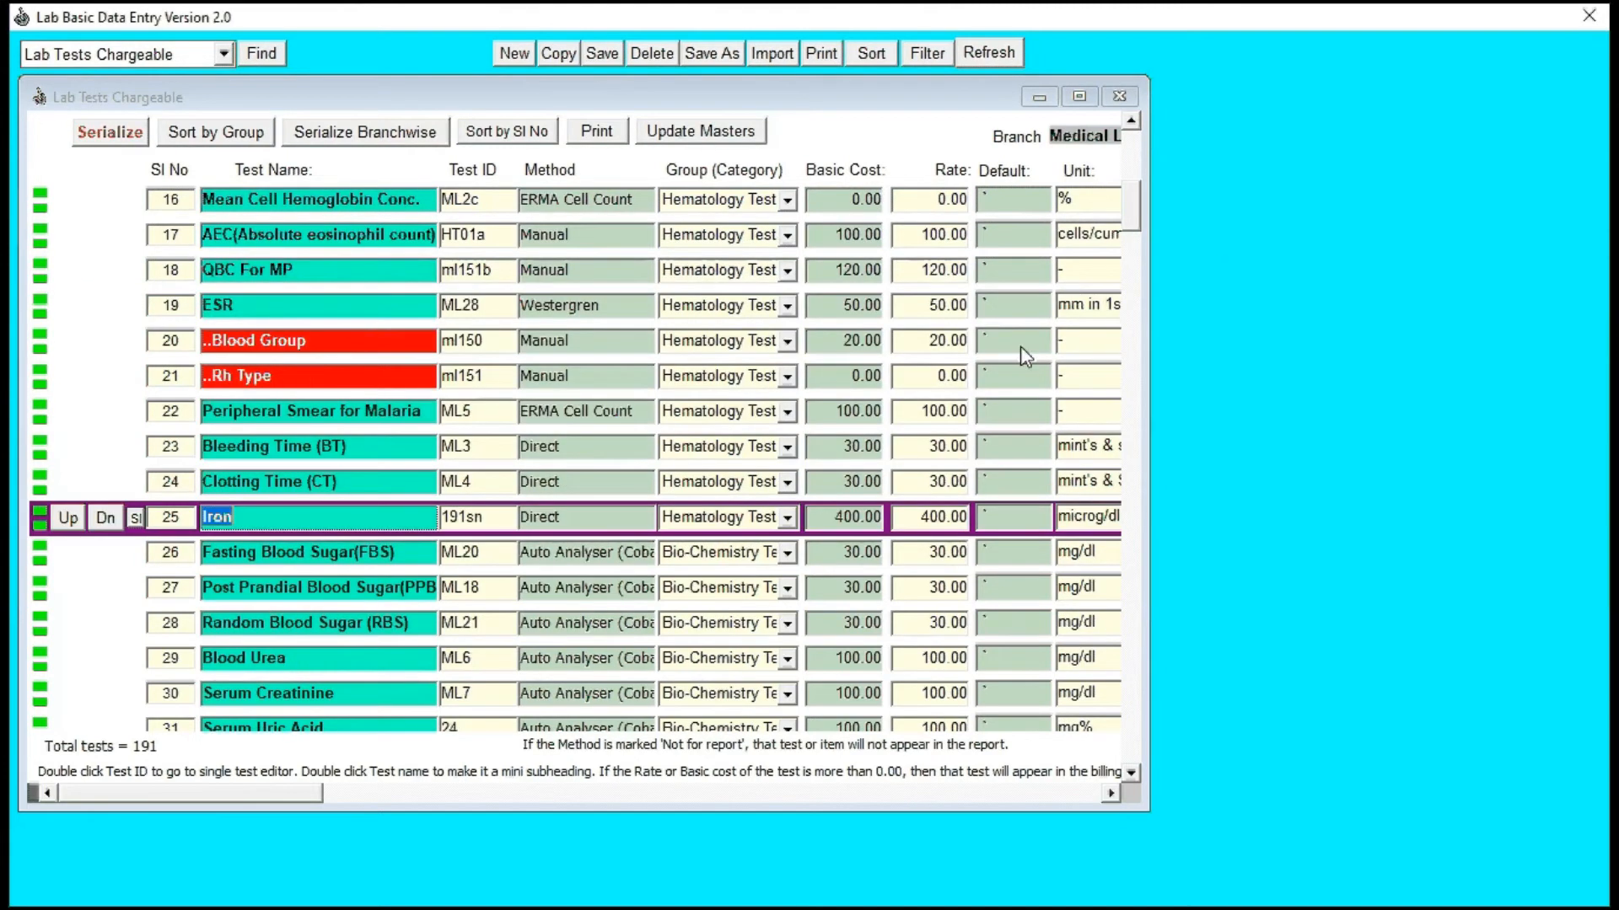
Step: Save the Iron test's row and reload the chargeable test list
left_click(171, 520)
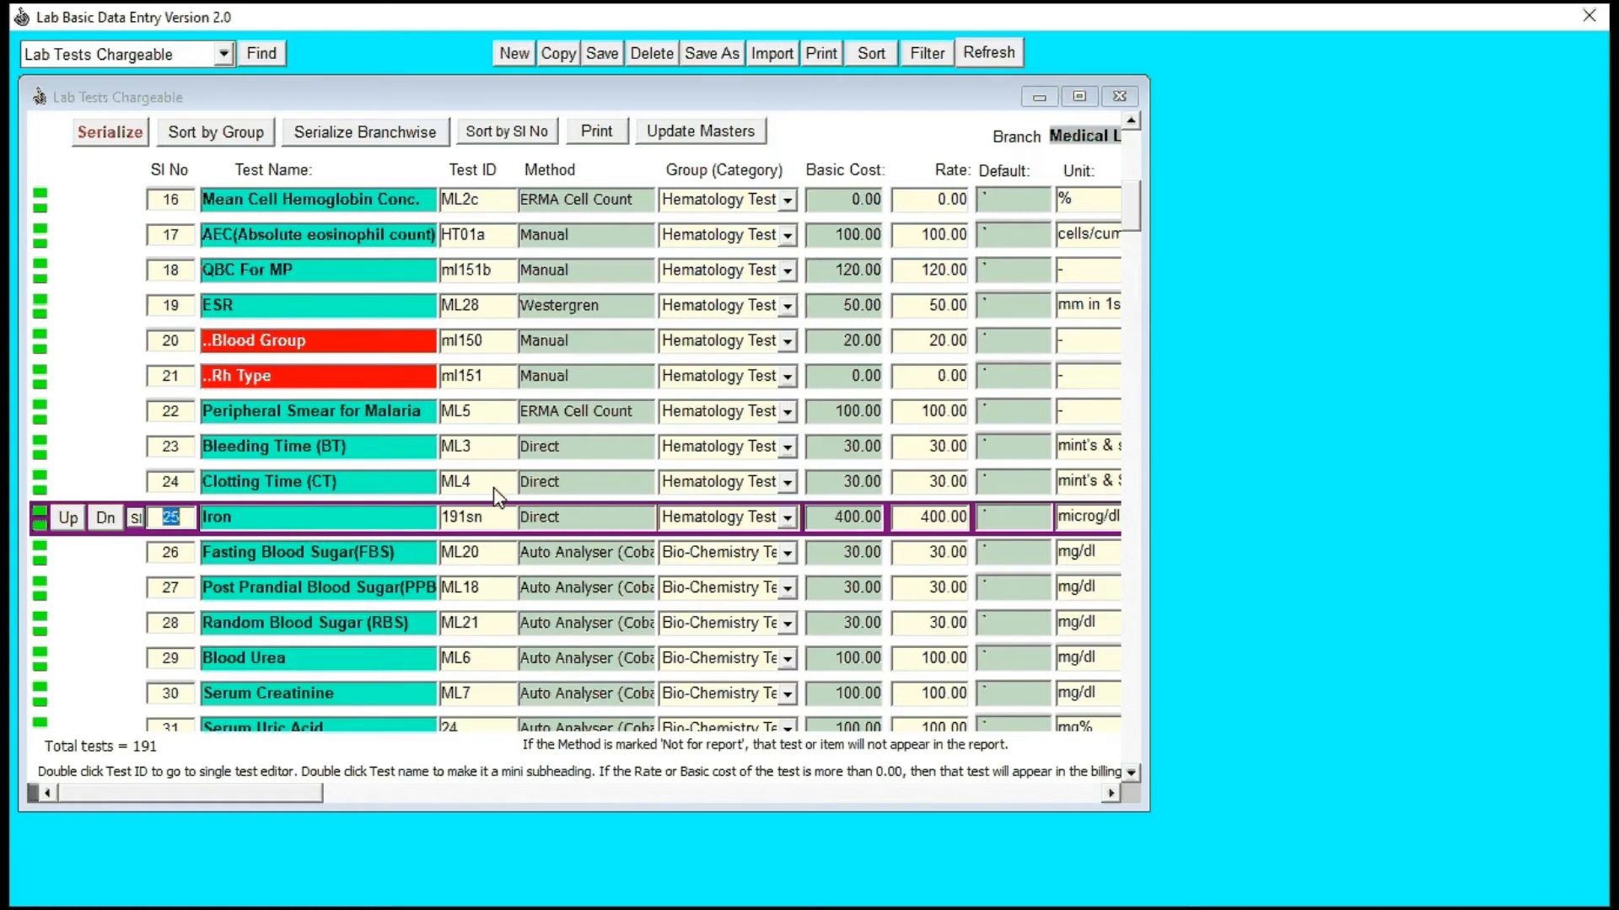
left_click(274, 525)
key("alt+Tab")
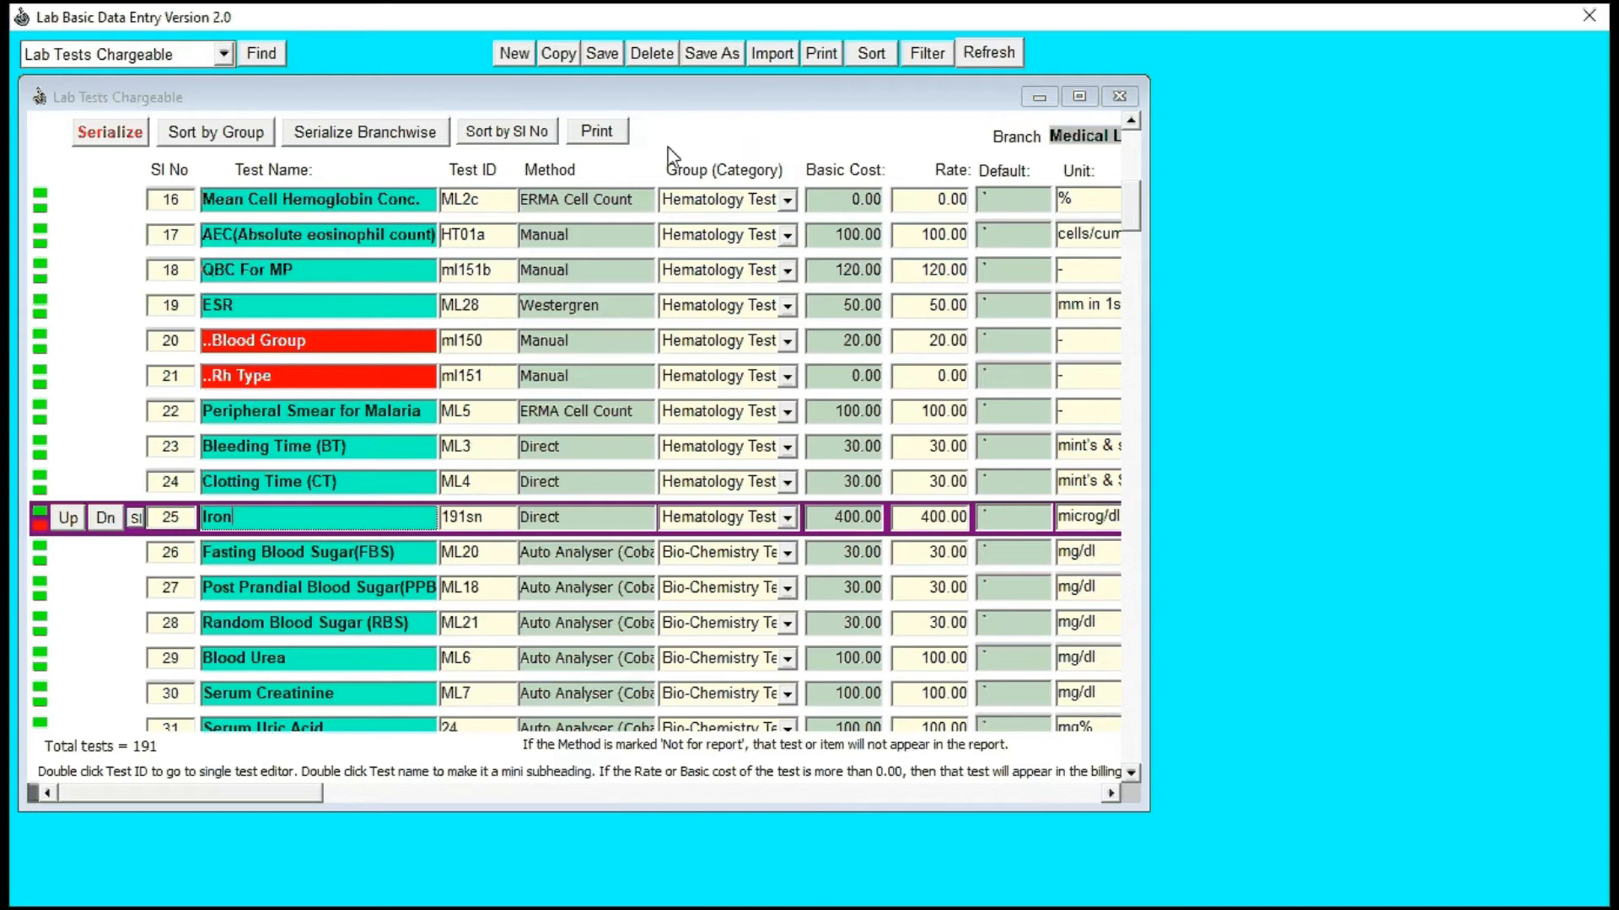
left_click(602, 58)
left_click(274, 57)
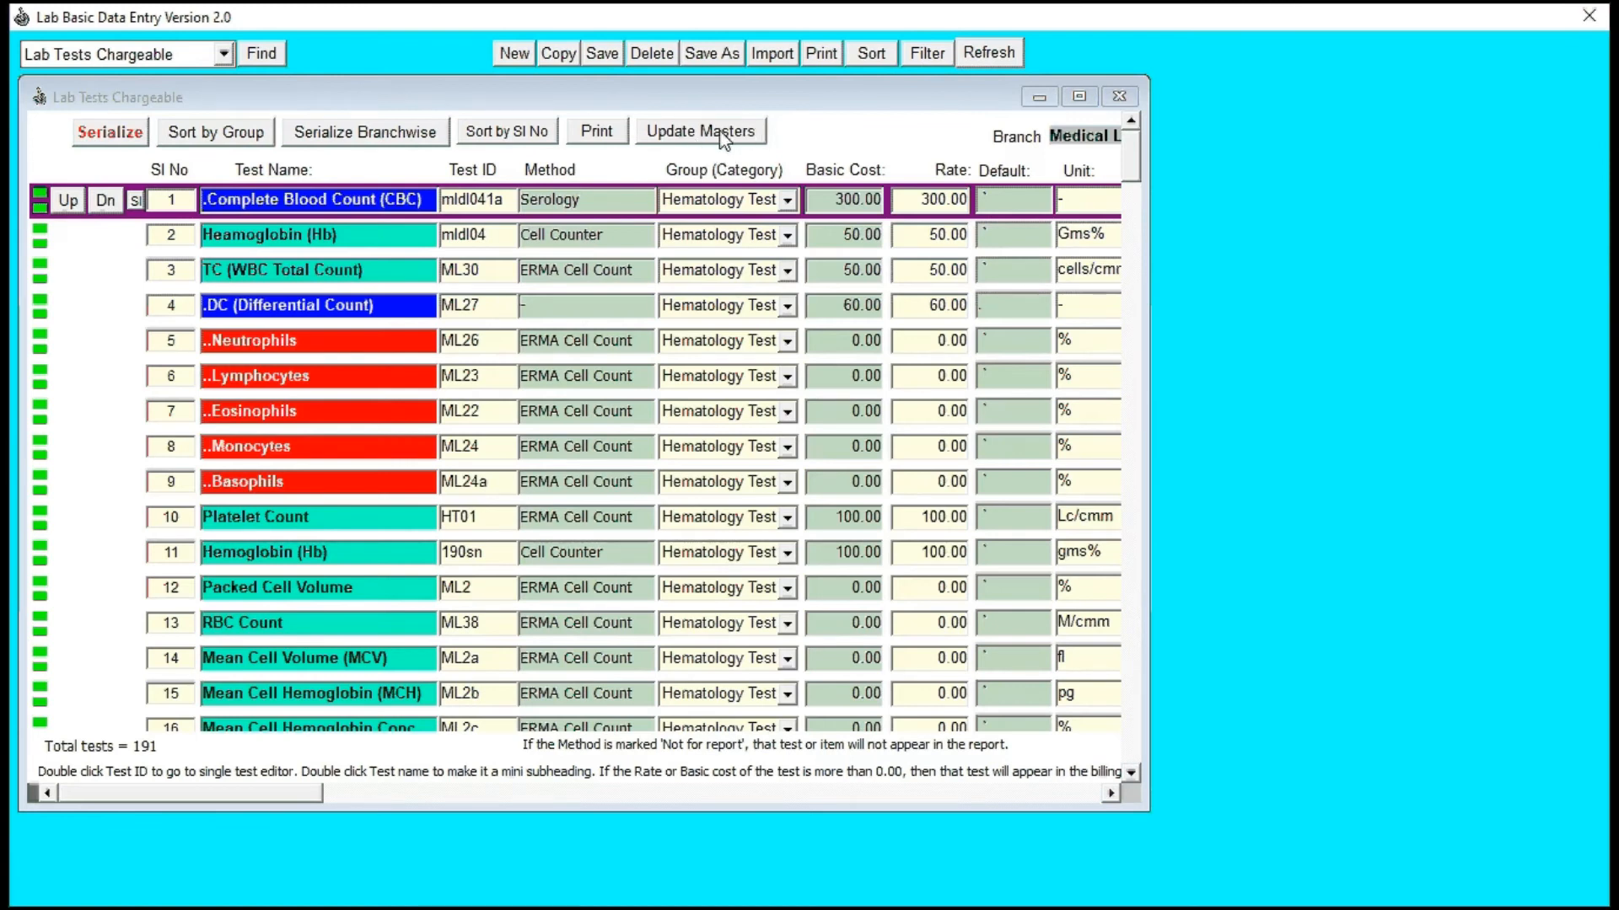
Step: Update the billing masters from the chargeable test list, accepting each notice, and minimize the blood report document
left_click(723, 139)
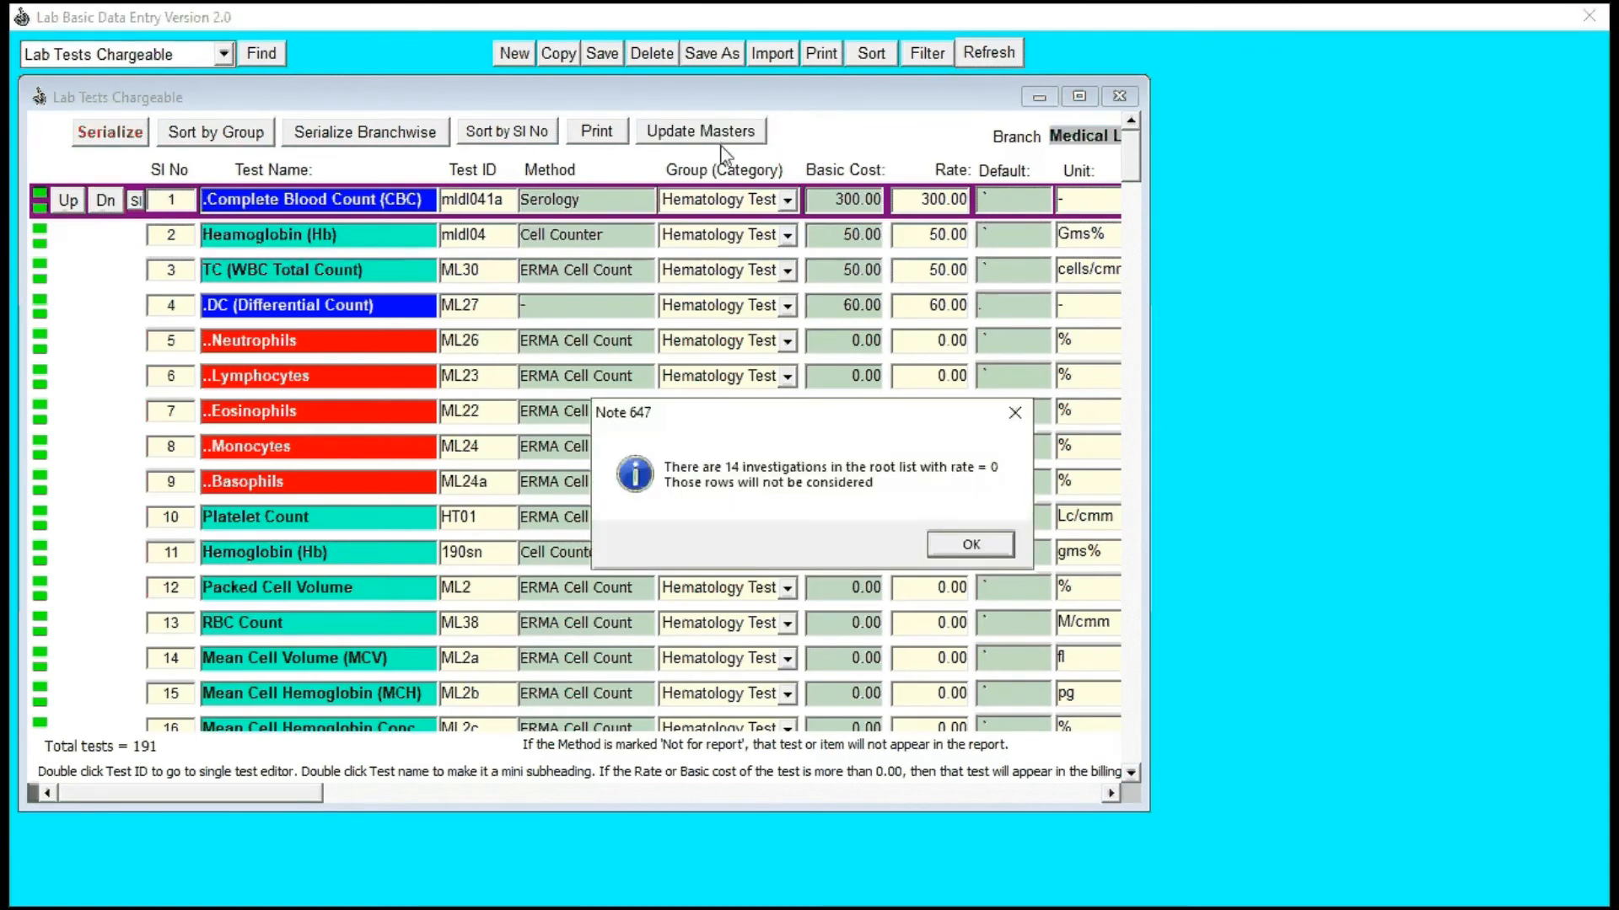
left_click(968, 546)
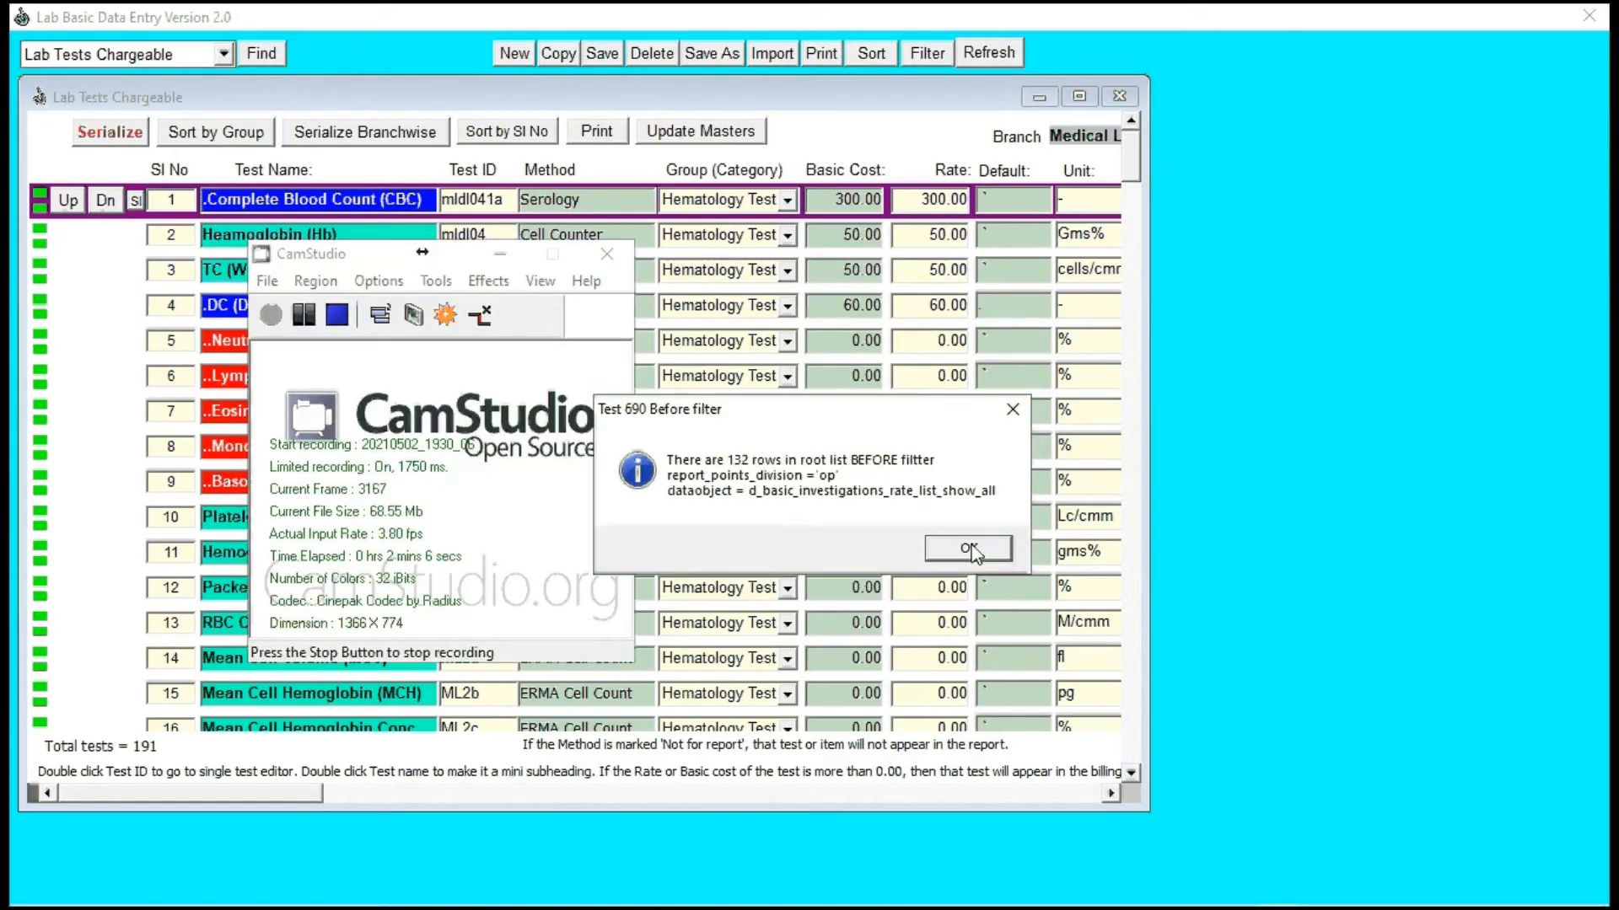
left_click(969, 546)
left_click(971, 546)
left_click(500, 255)
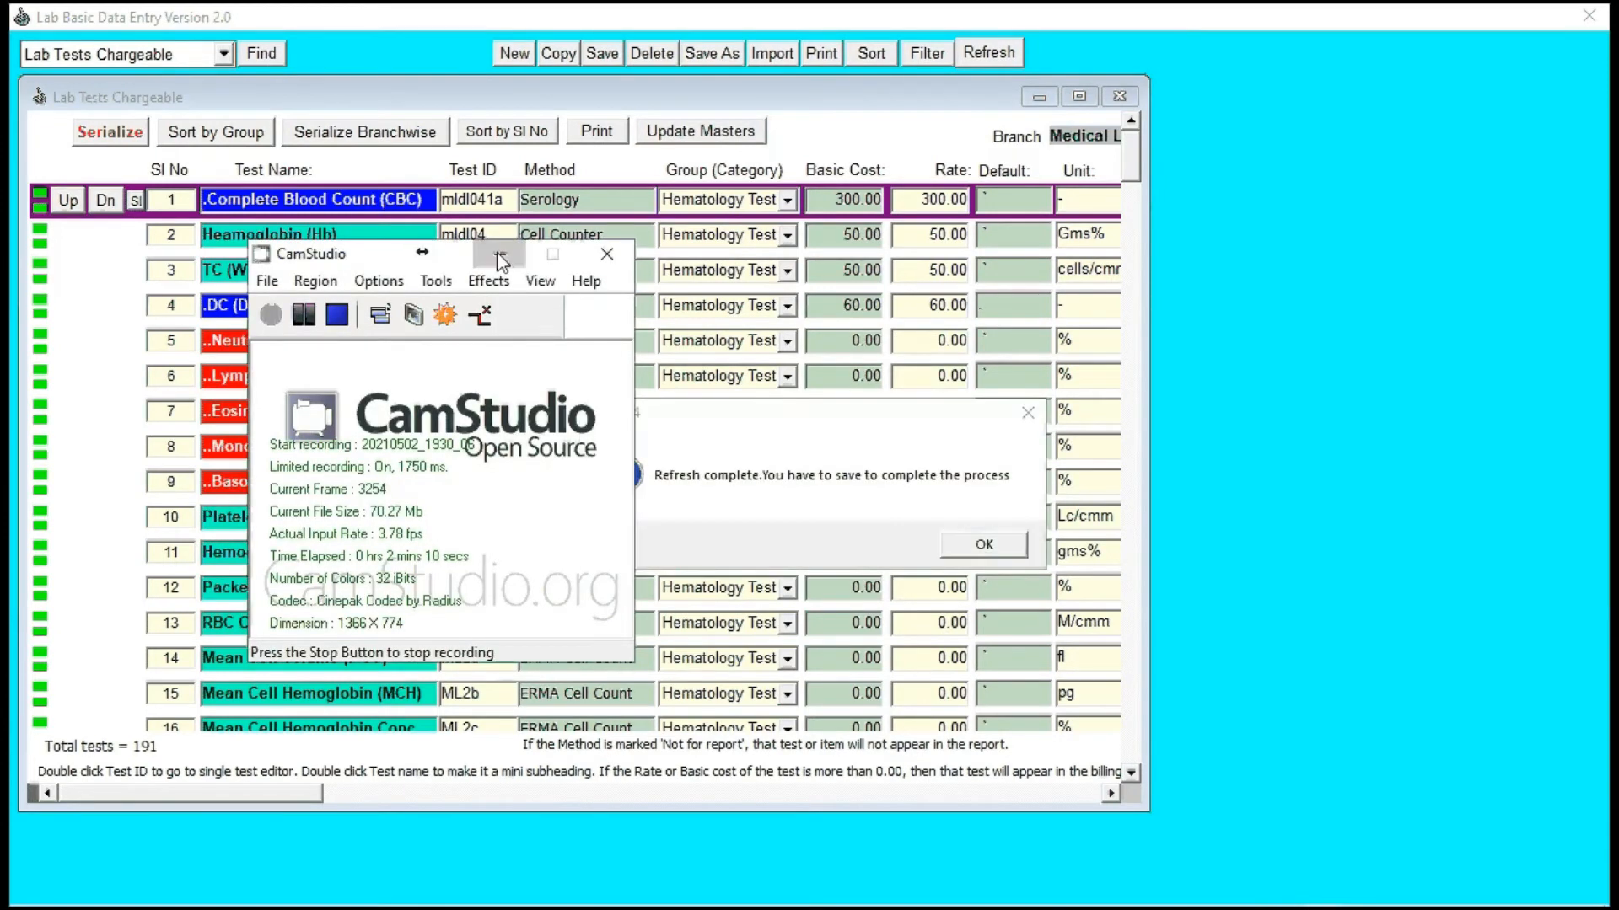
left_click(1000, 545)
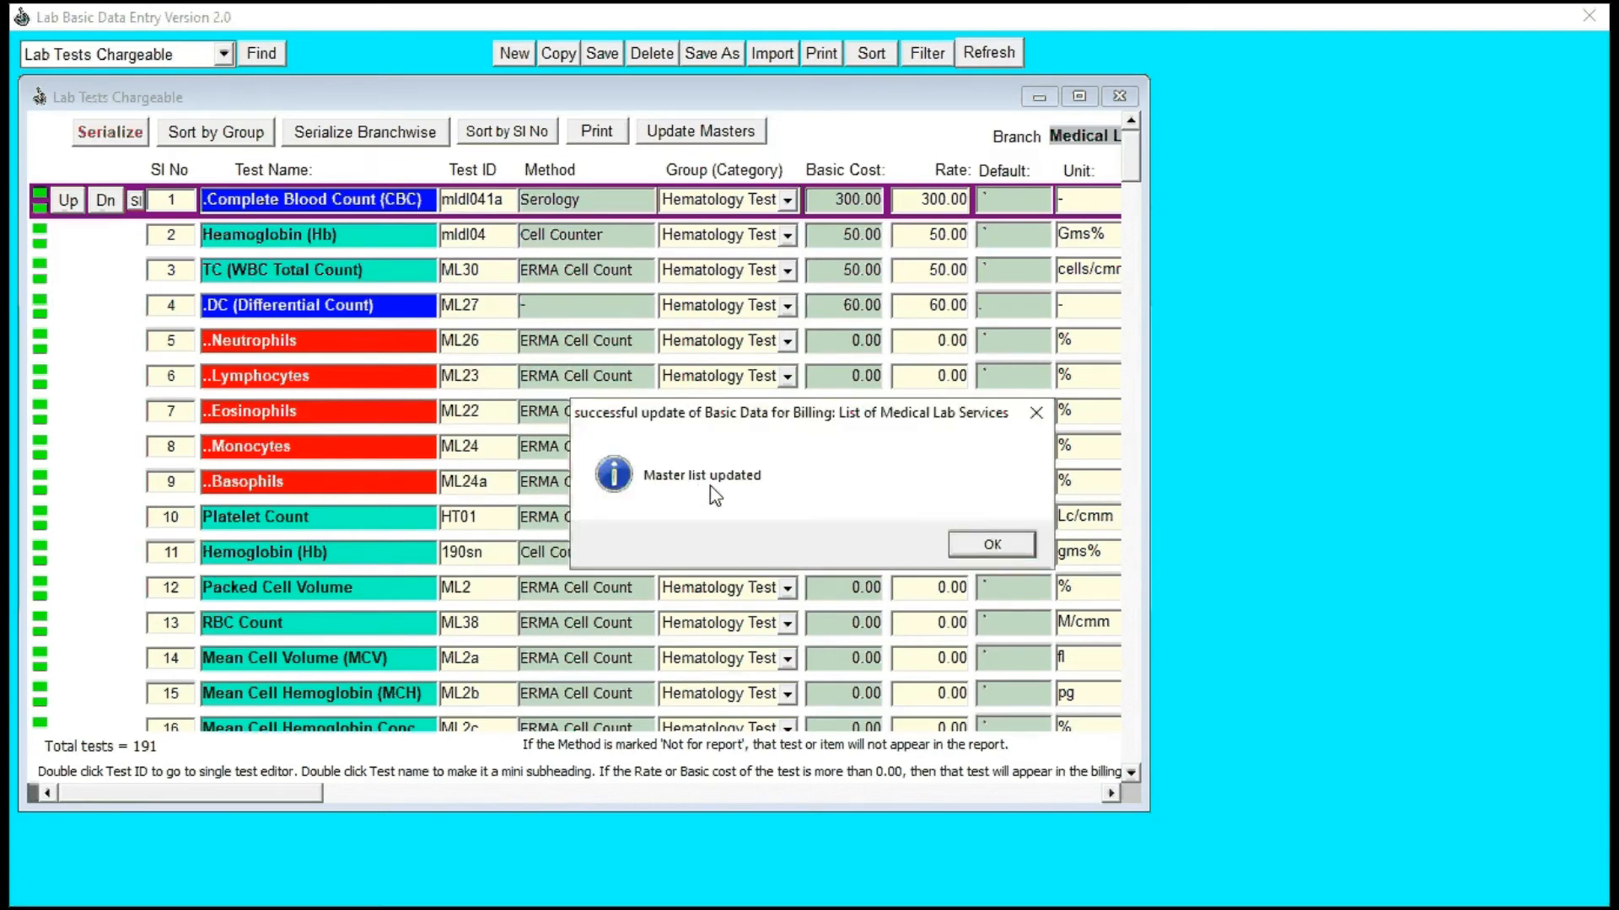
left_click(1015, 562)
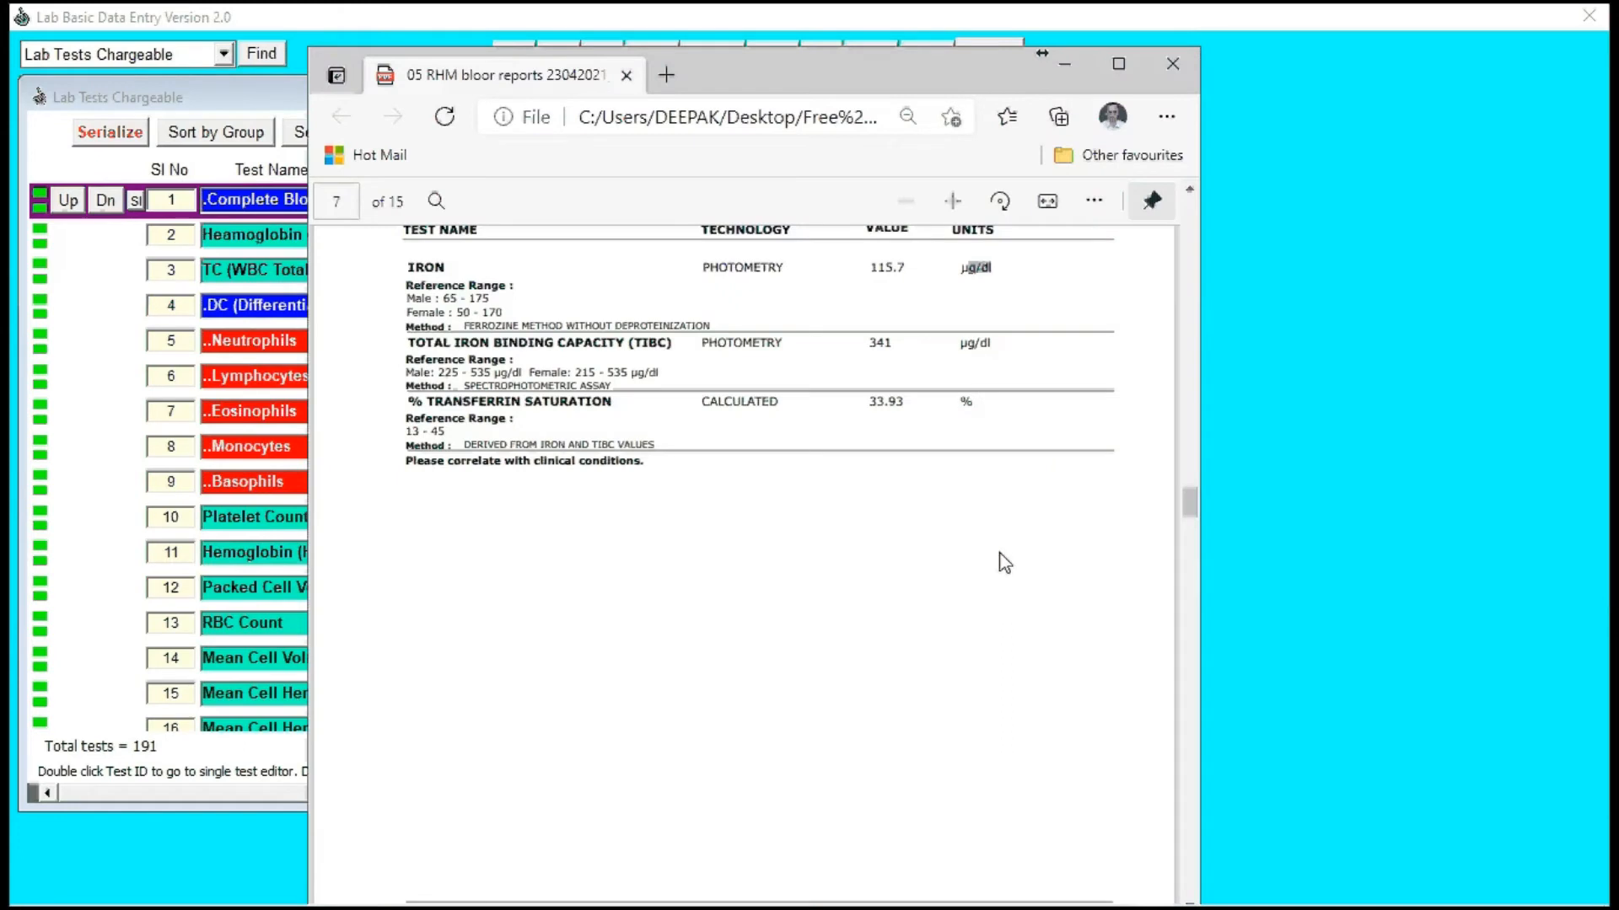
left_click(1065, 68)
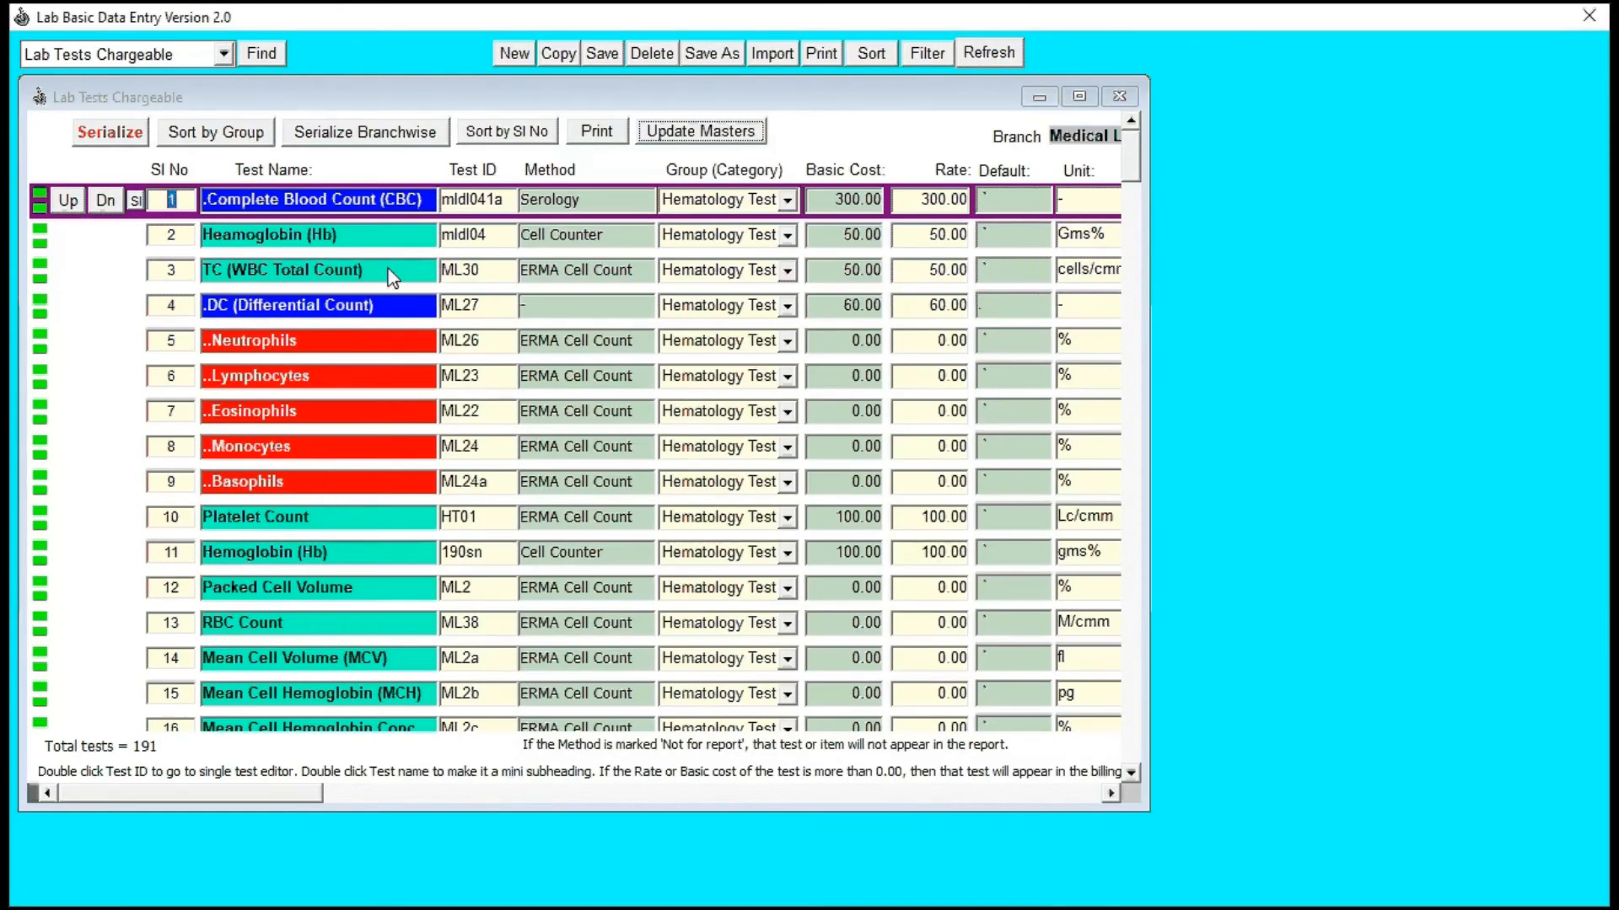
Step: Save the chargeable test list and close the lab basic data window, going on to the customer registration list
left_click(600, 59)
left_click(1588, 19)
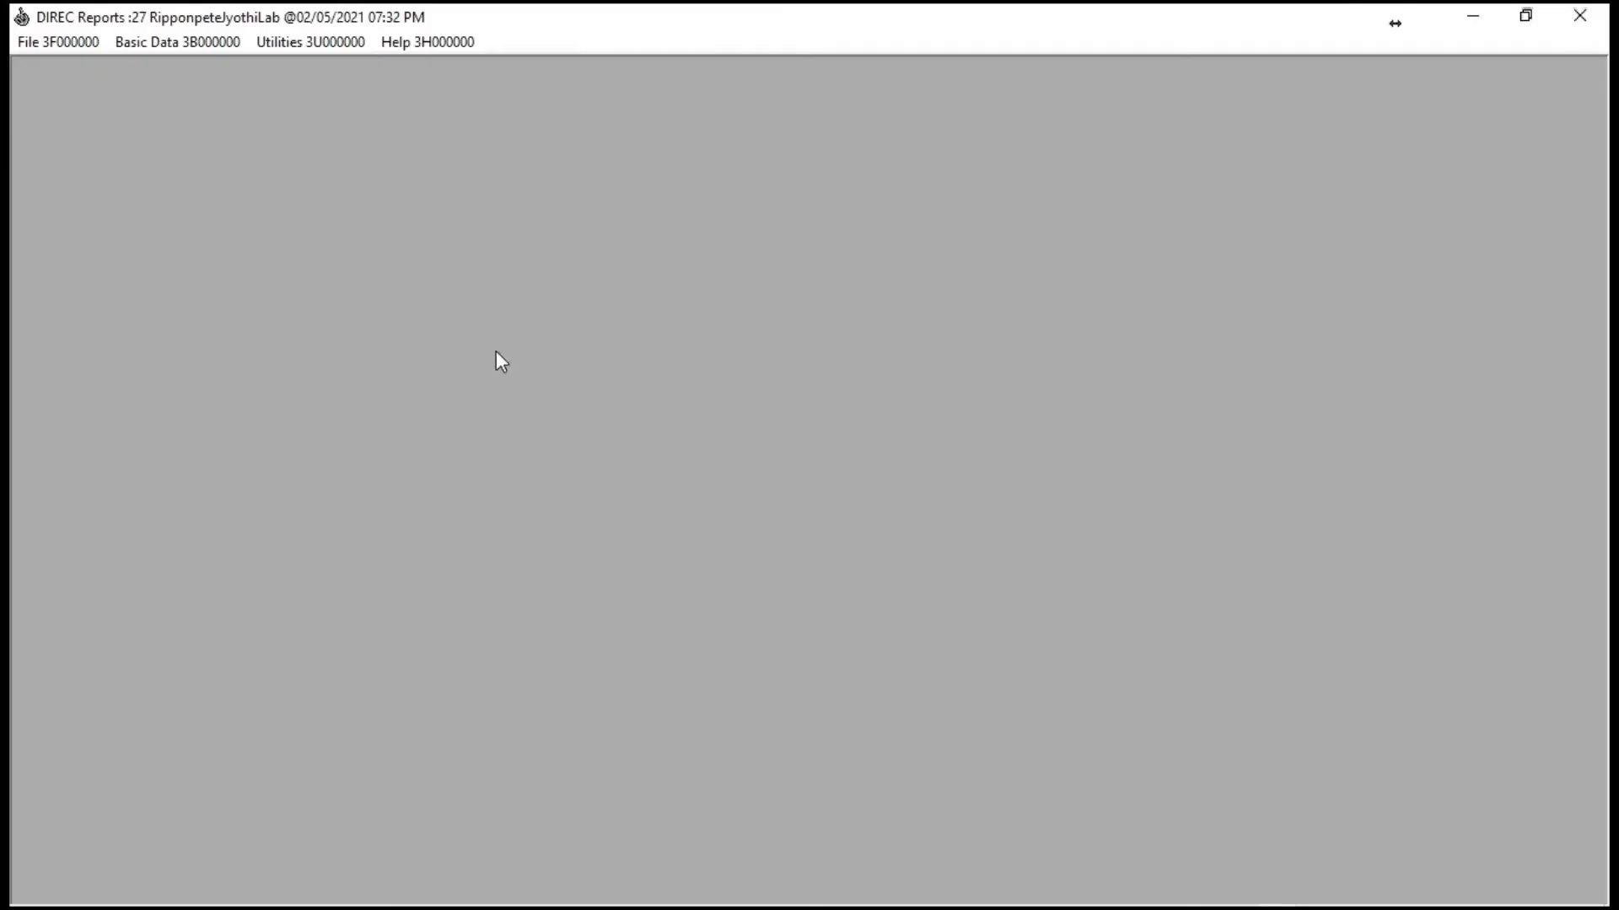
left_click(85, 46)
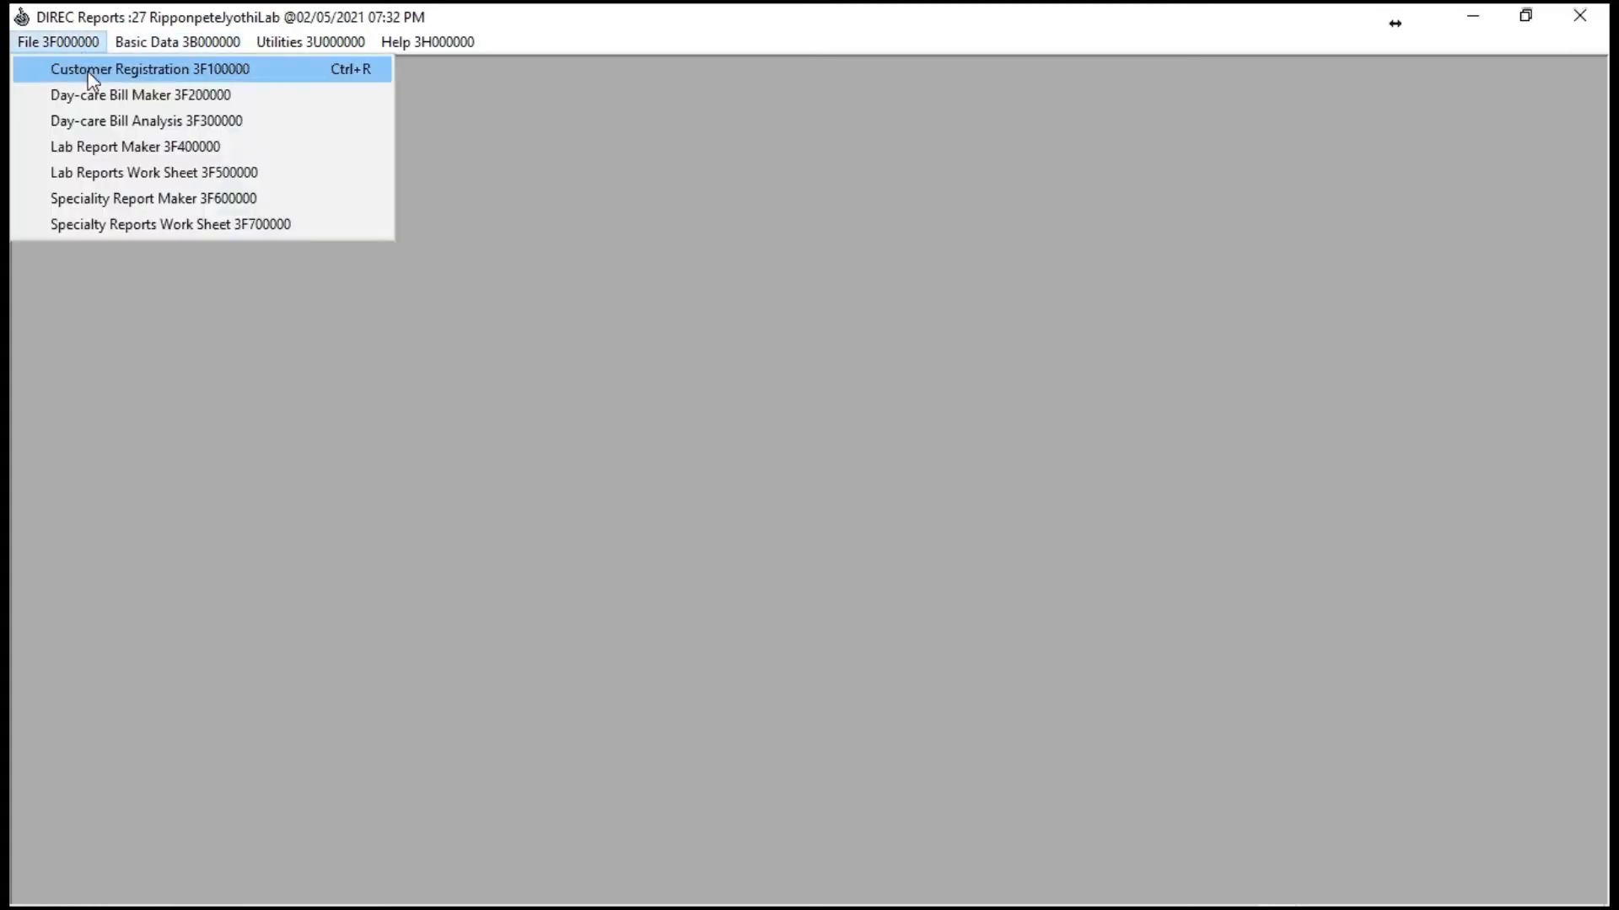
left_click(91, 74)
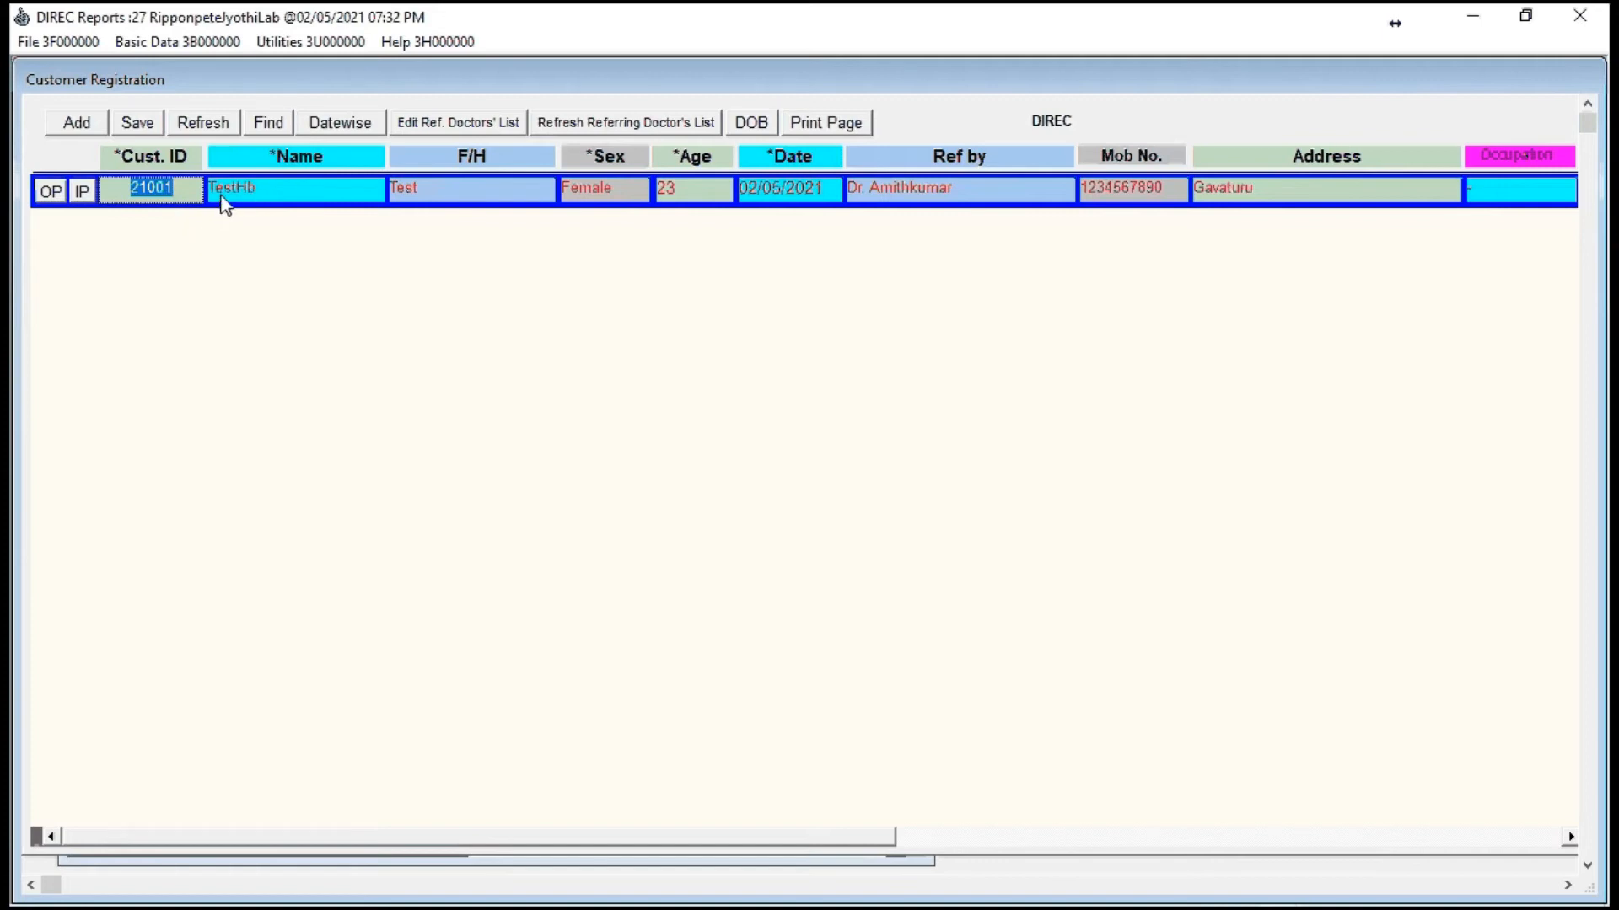
Step: Add a customer registration with the name Testing Iron, the relative's name test tes and the sex Female
left_click(68, 126)
type("Testing Iron")
key("Tab")
type("test tese")
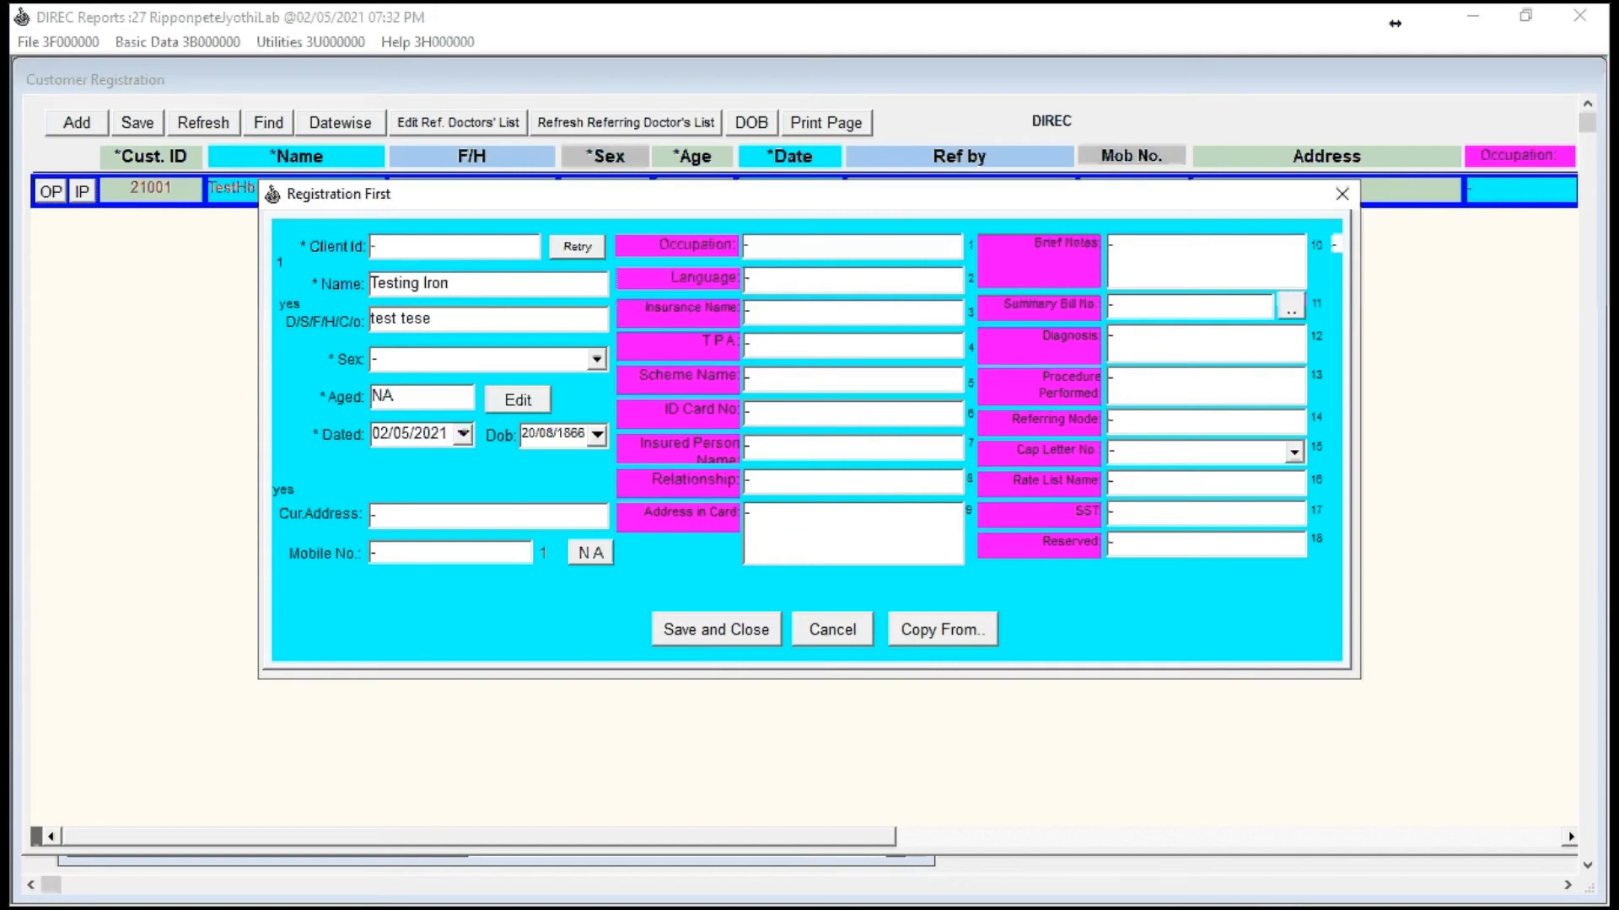
key("BackSpace")
key("Tab")
key("f")
Step: Set the new customer's age to 23 years in the date of birth calculator
key("Tab")
type("23")
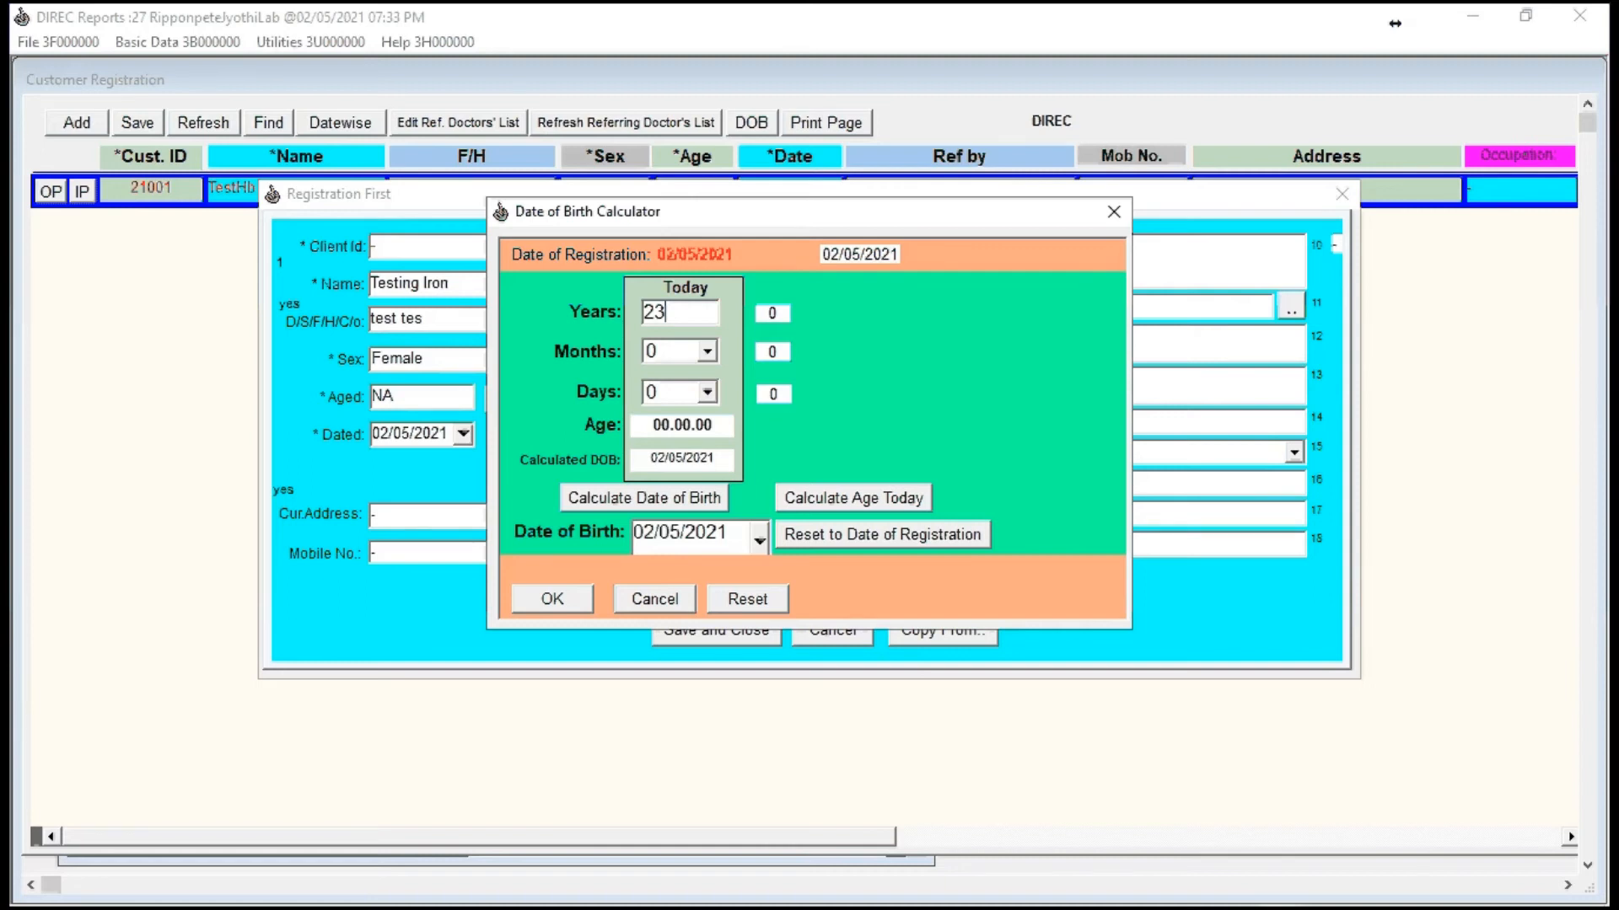
key("Tab")
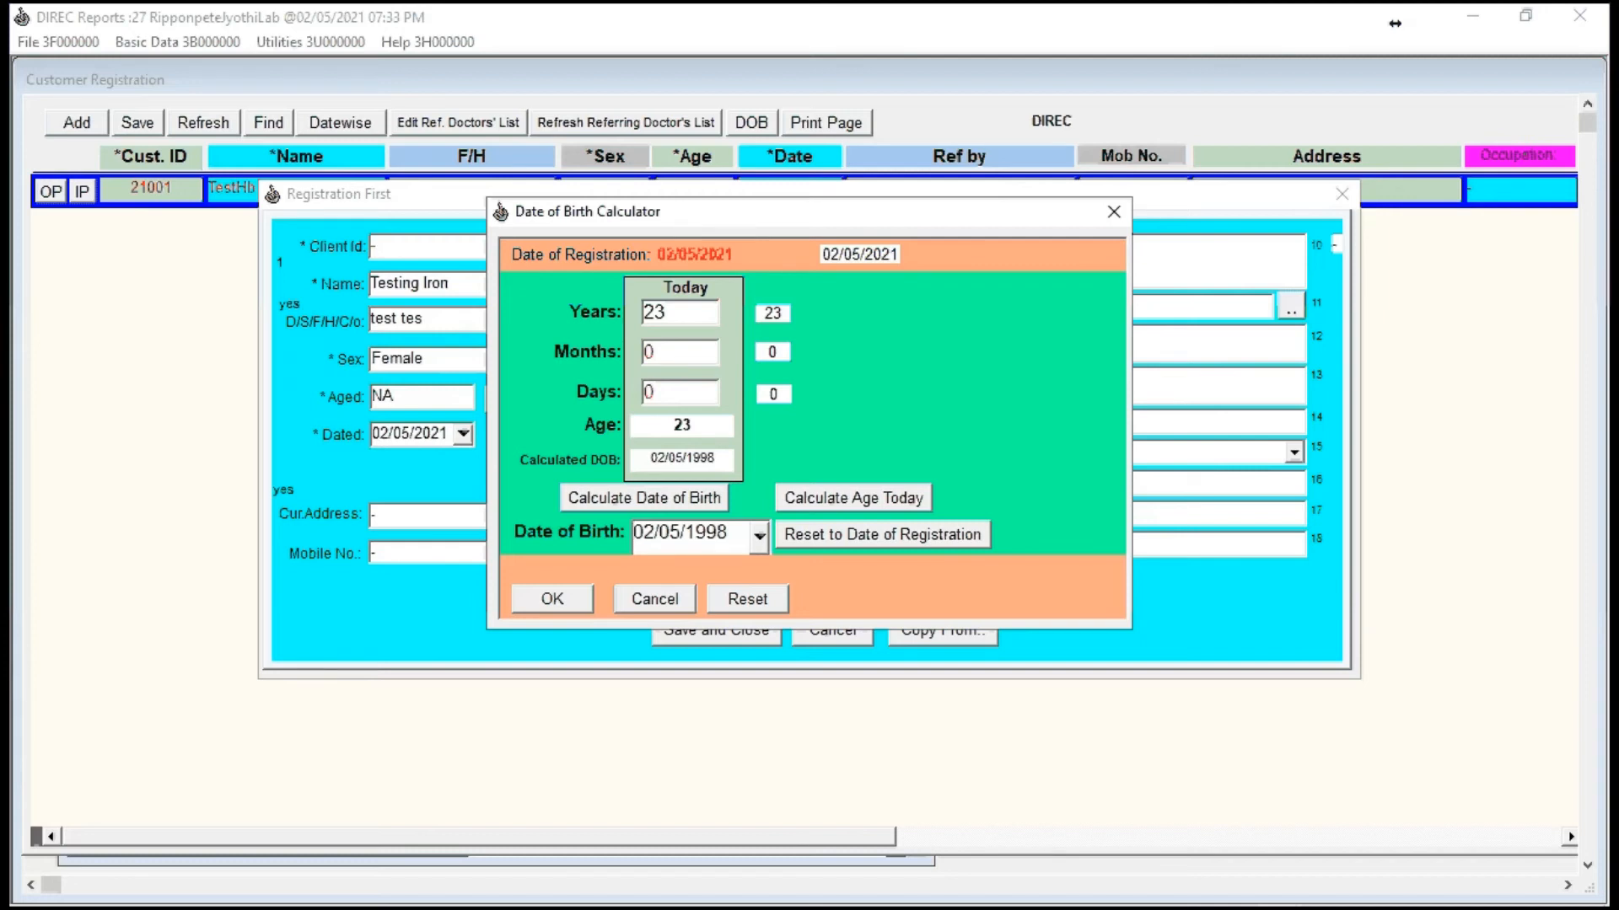
key("Return")
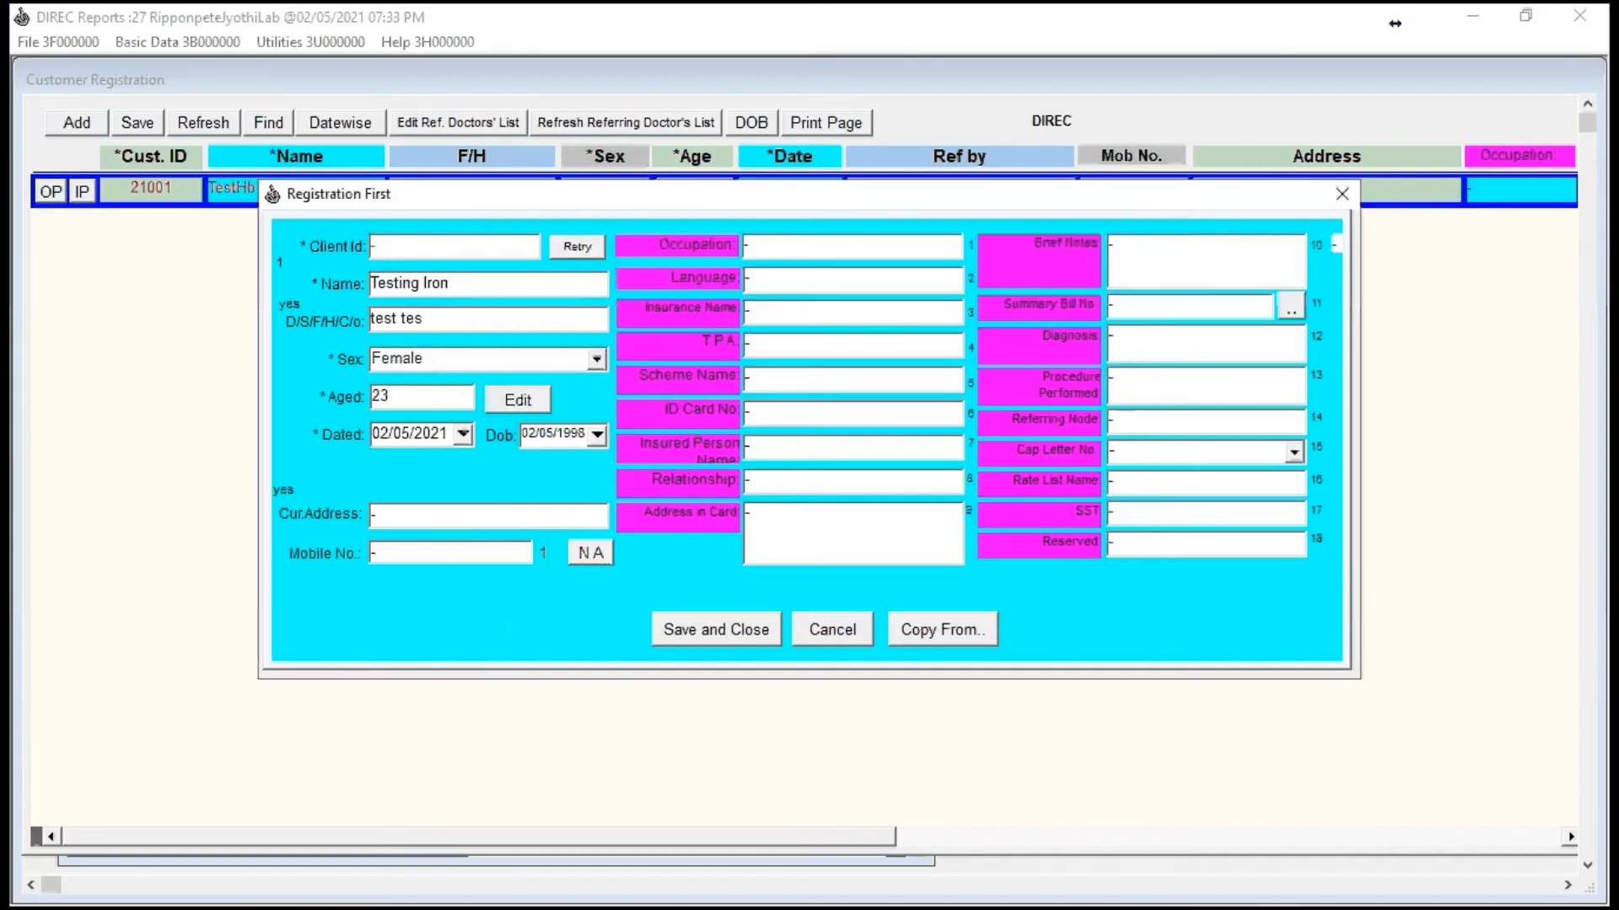
Step: Edit the customer's age to 22 years and accept the calculated date of birth
left_click(508, 410)
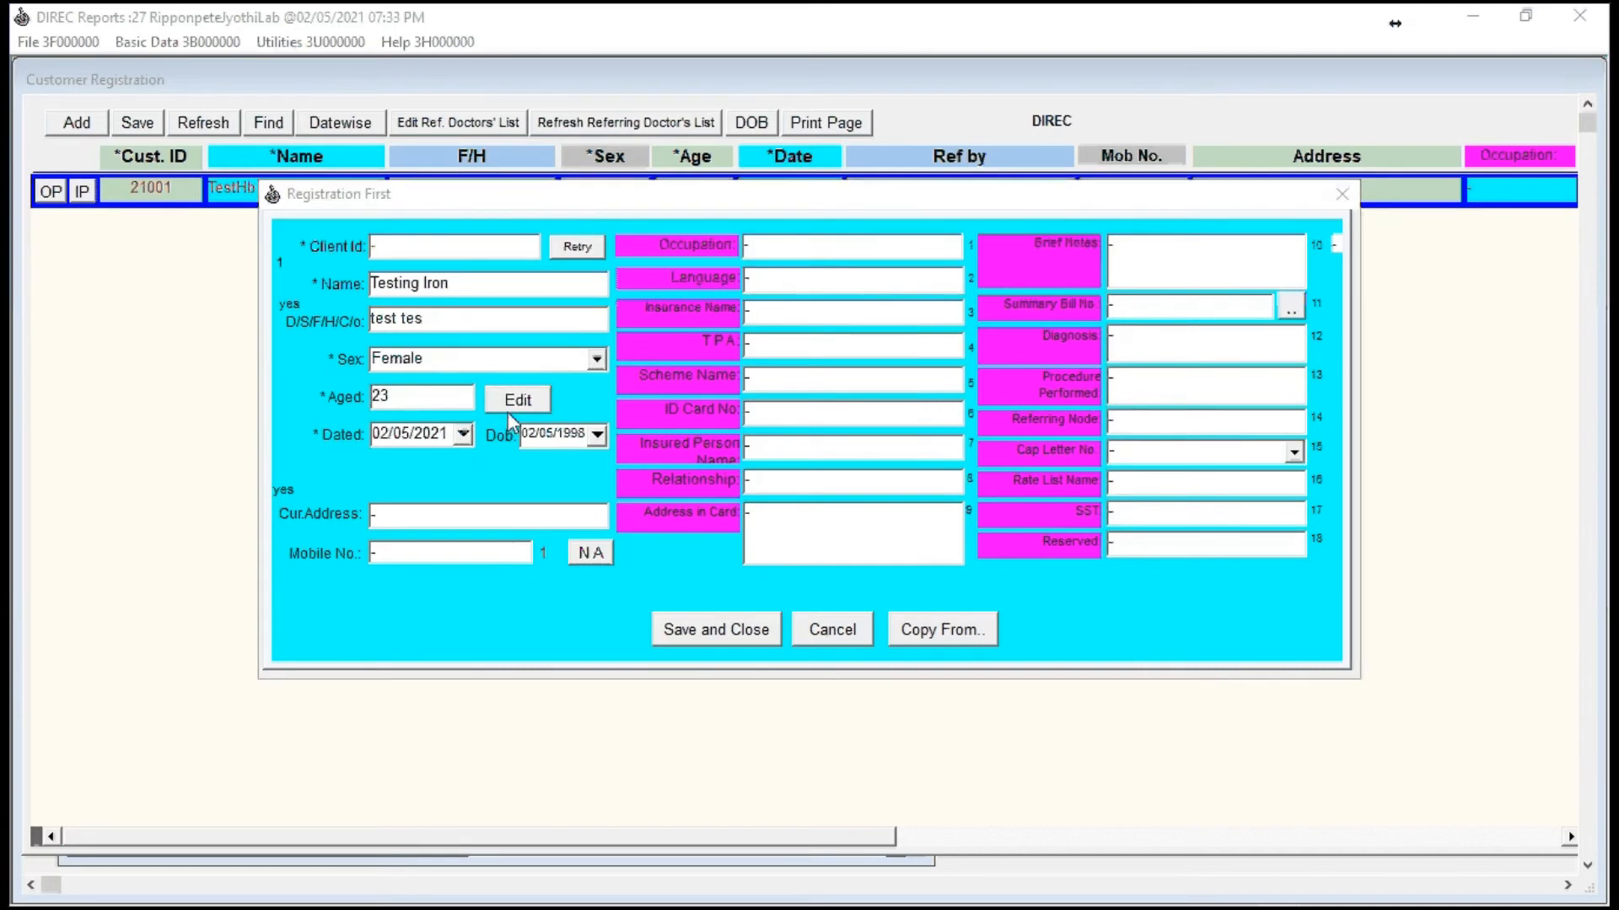
type("22")
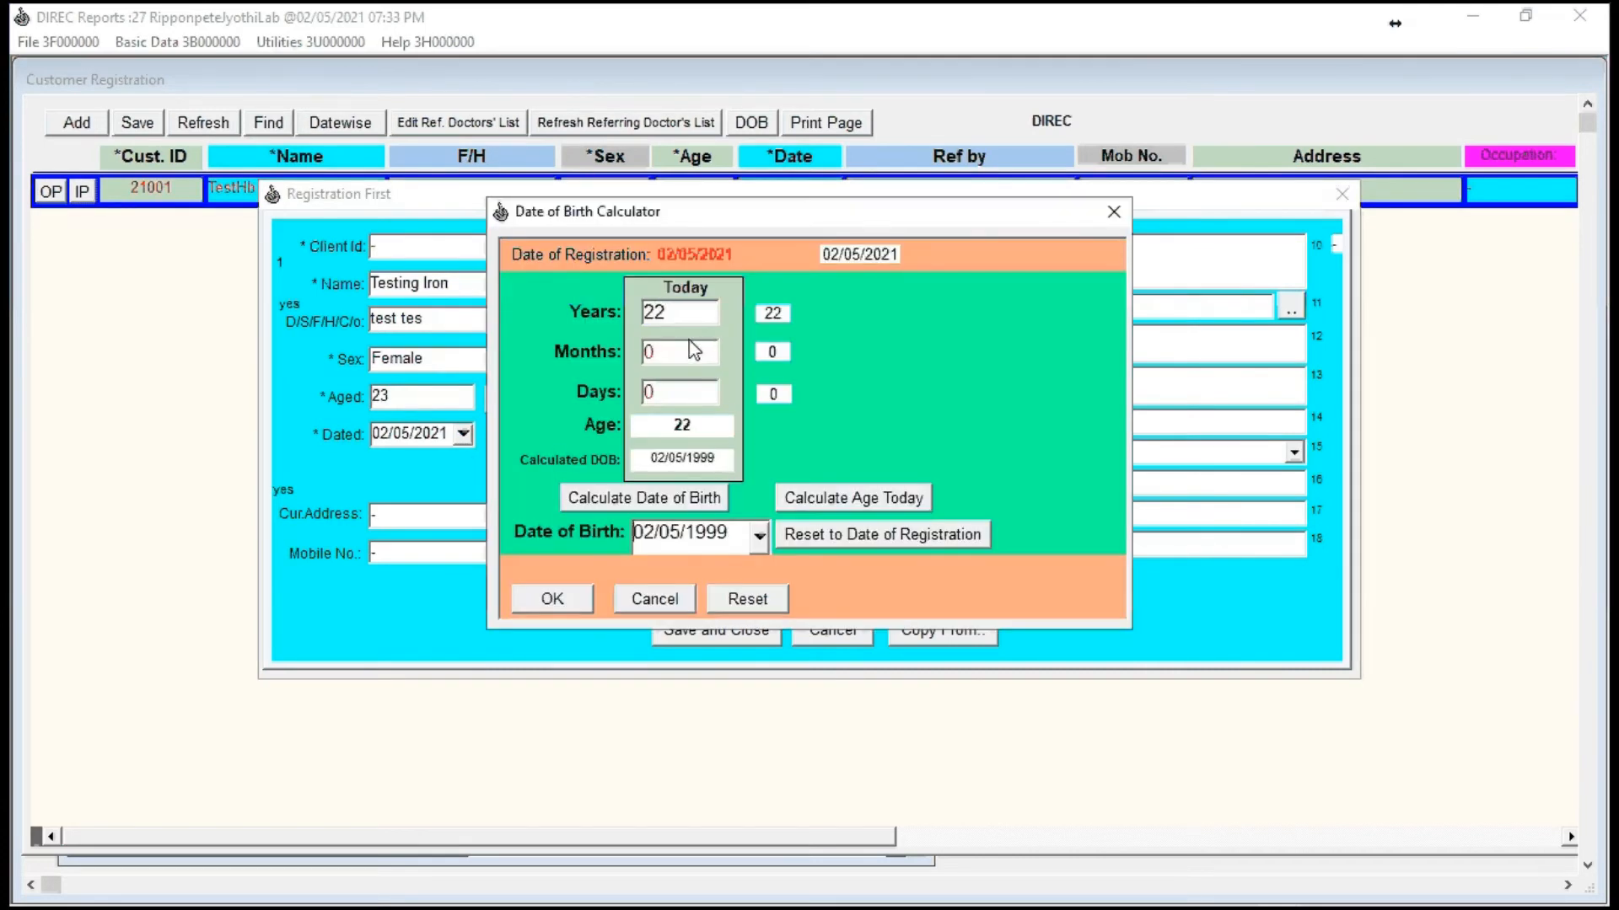
key("Return")
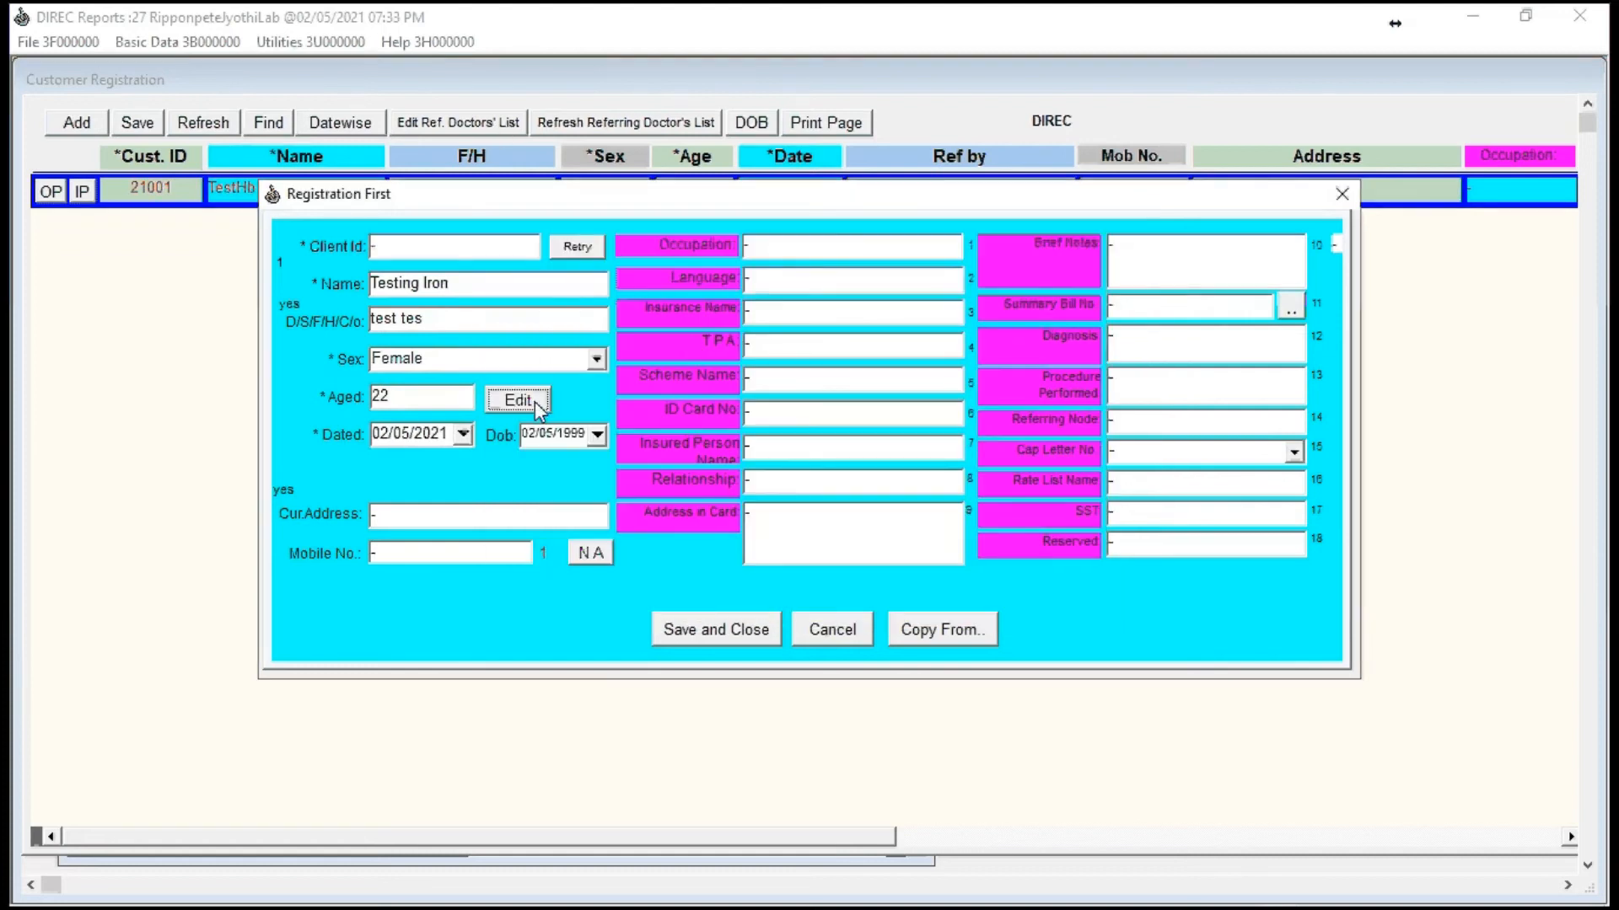
Step: Fill in the customer's current address and mobile number, and save the registration
left_click(403, 516)
type("Gavaru")
key("BackSpace")
key("BackSpace")
type("ture")
key("BackSpace")
type("u")
key("Tab")
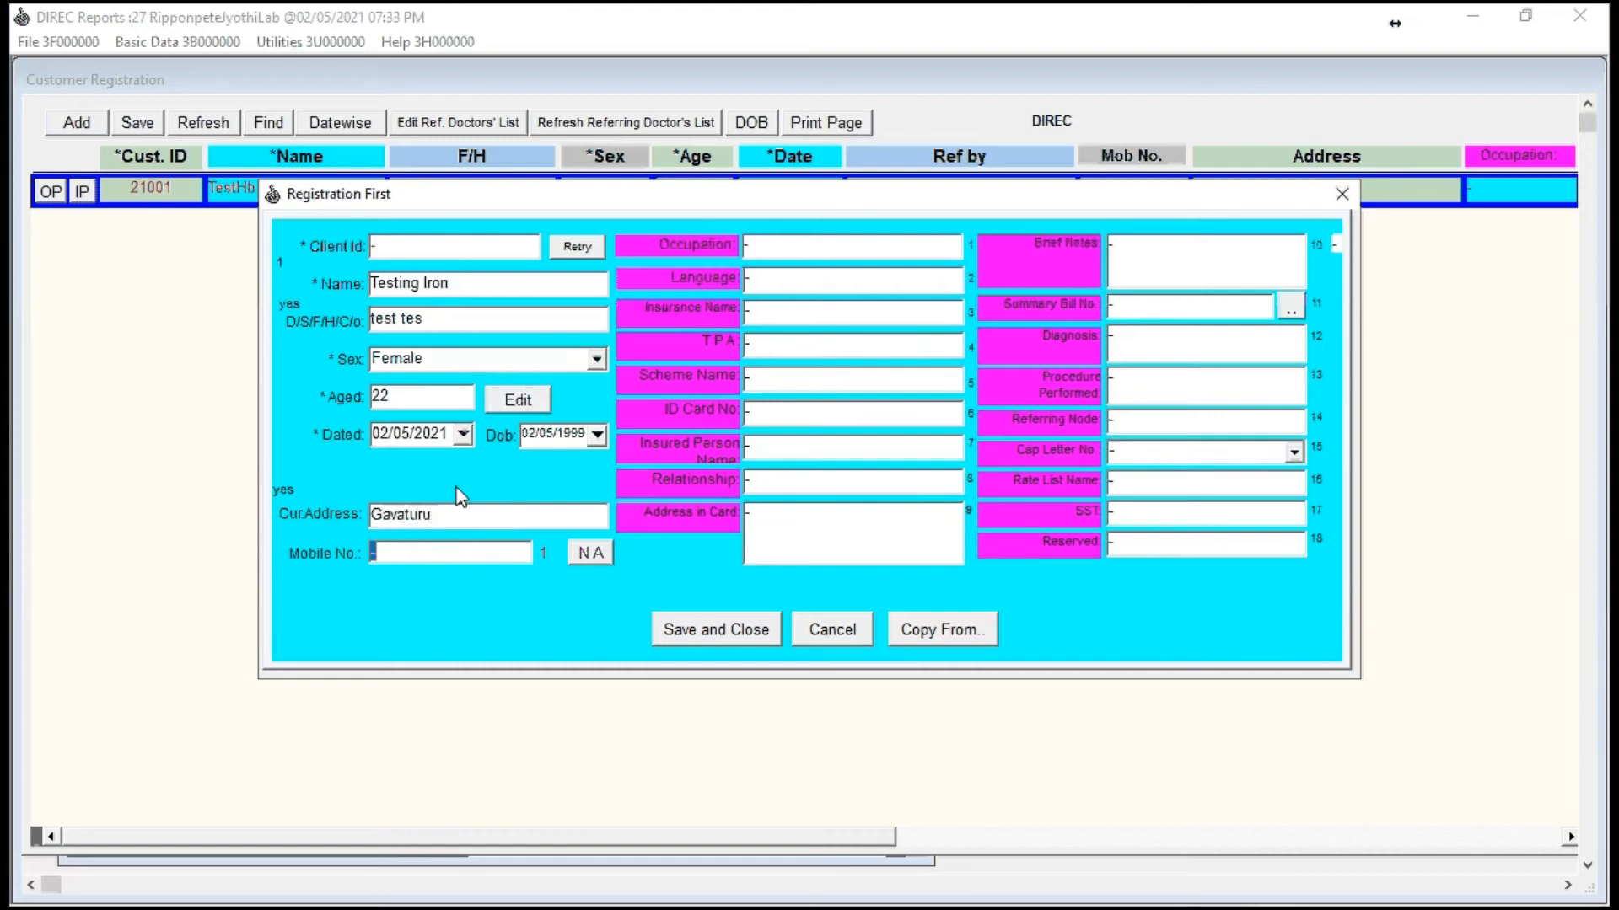
type("123456")
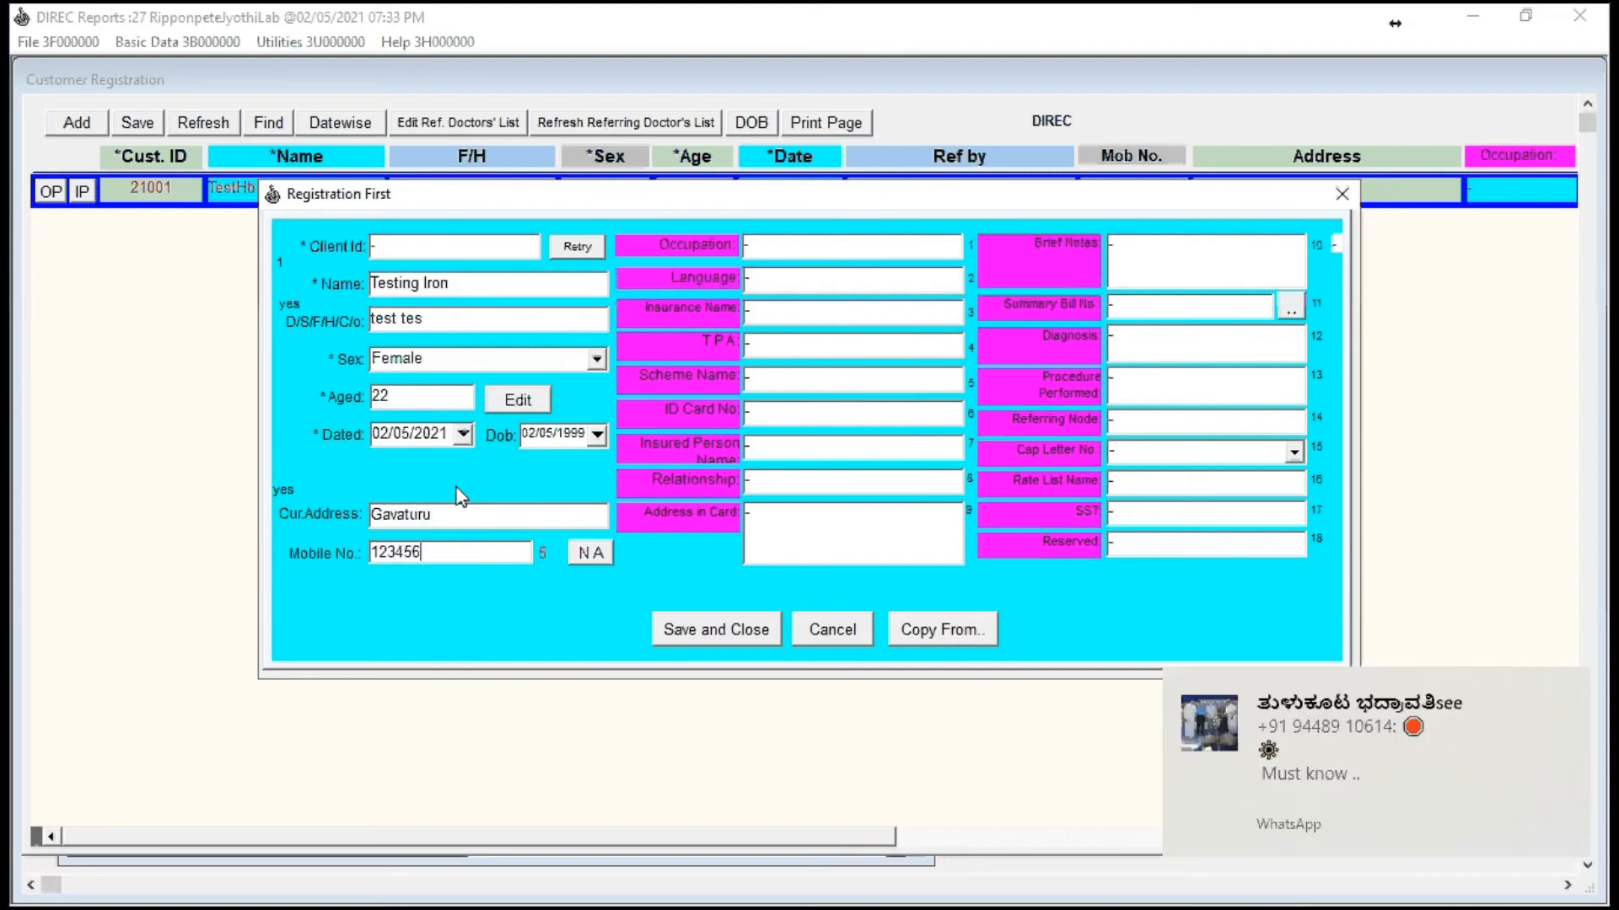
type("7890")
key("Tab")
key("Return")
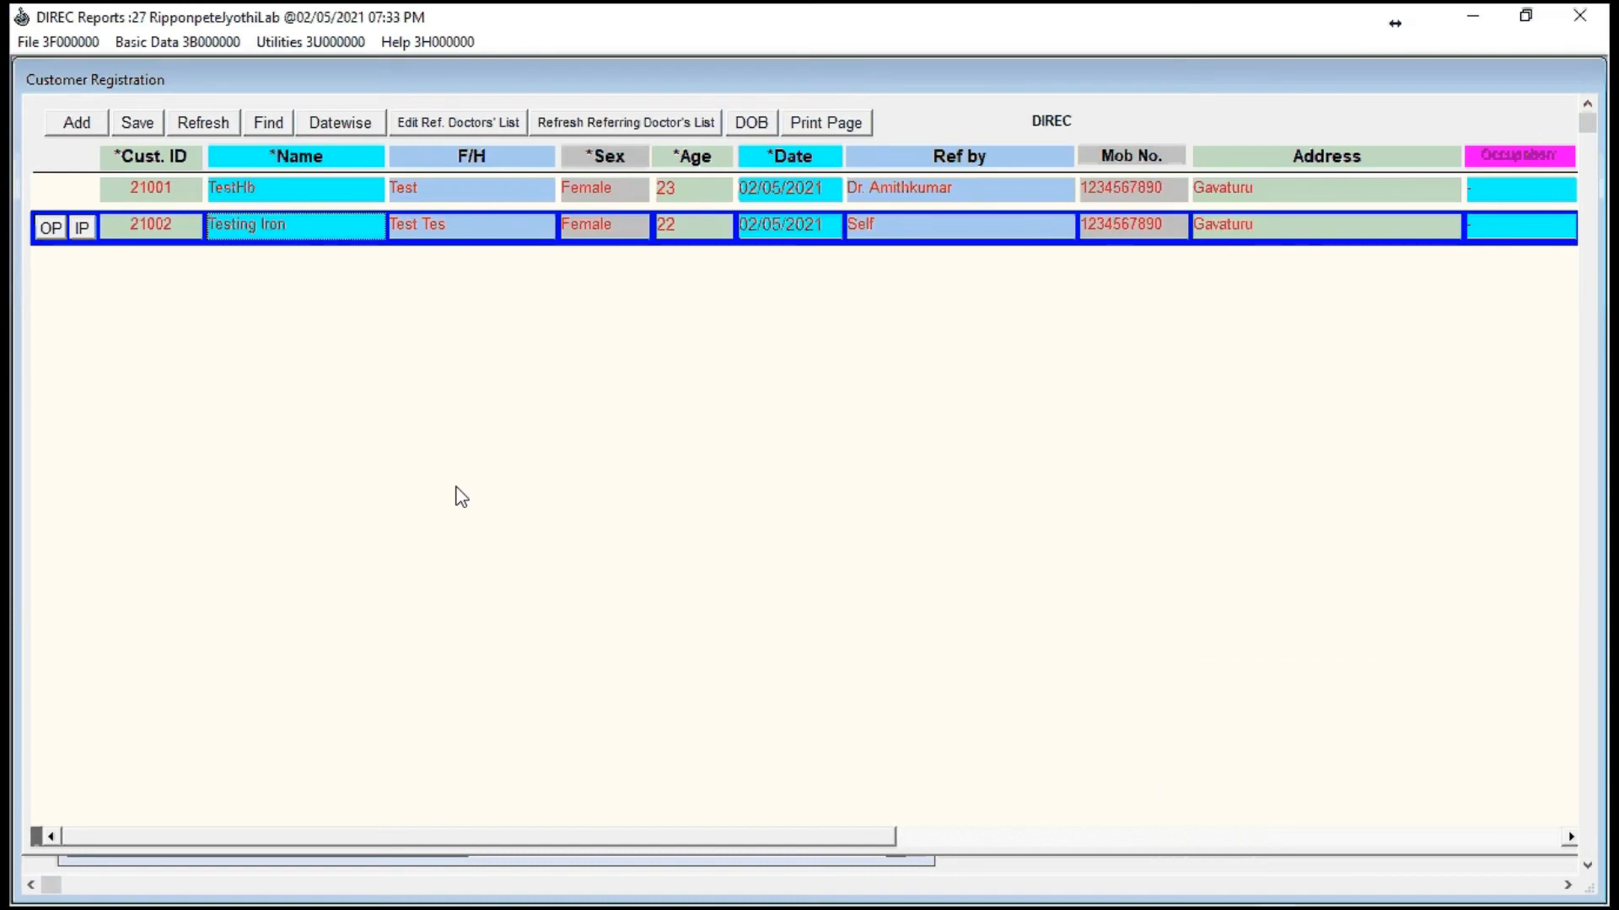
Step: Start an outpatient bill for the Testing Iron customer and browse the referring doctors for it
left_click(51, 227)
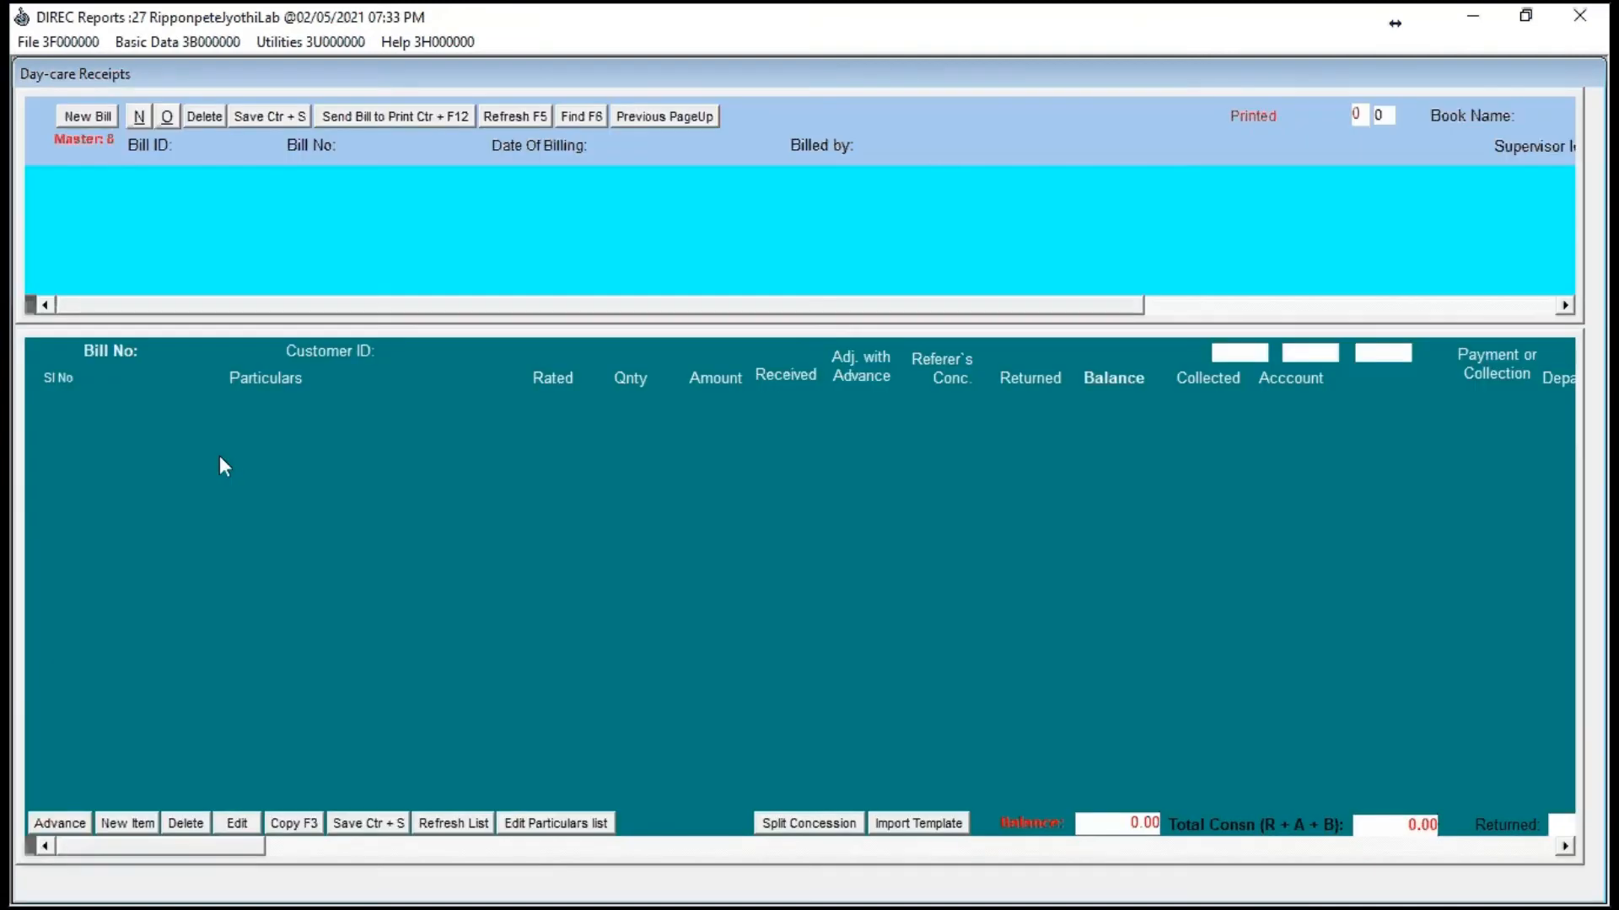
key("Return")
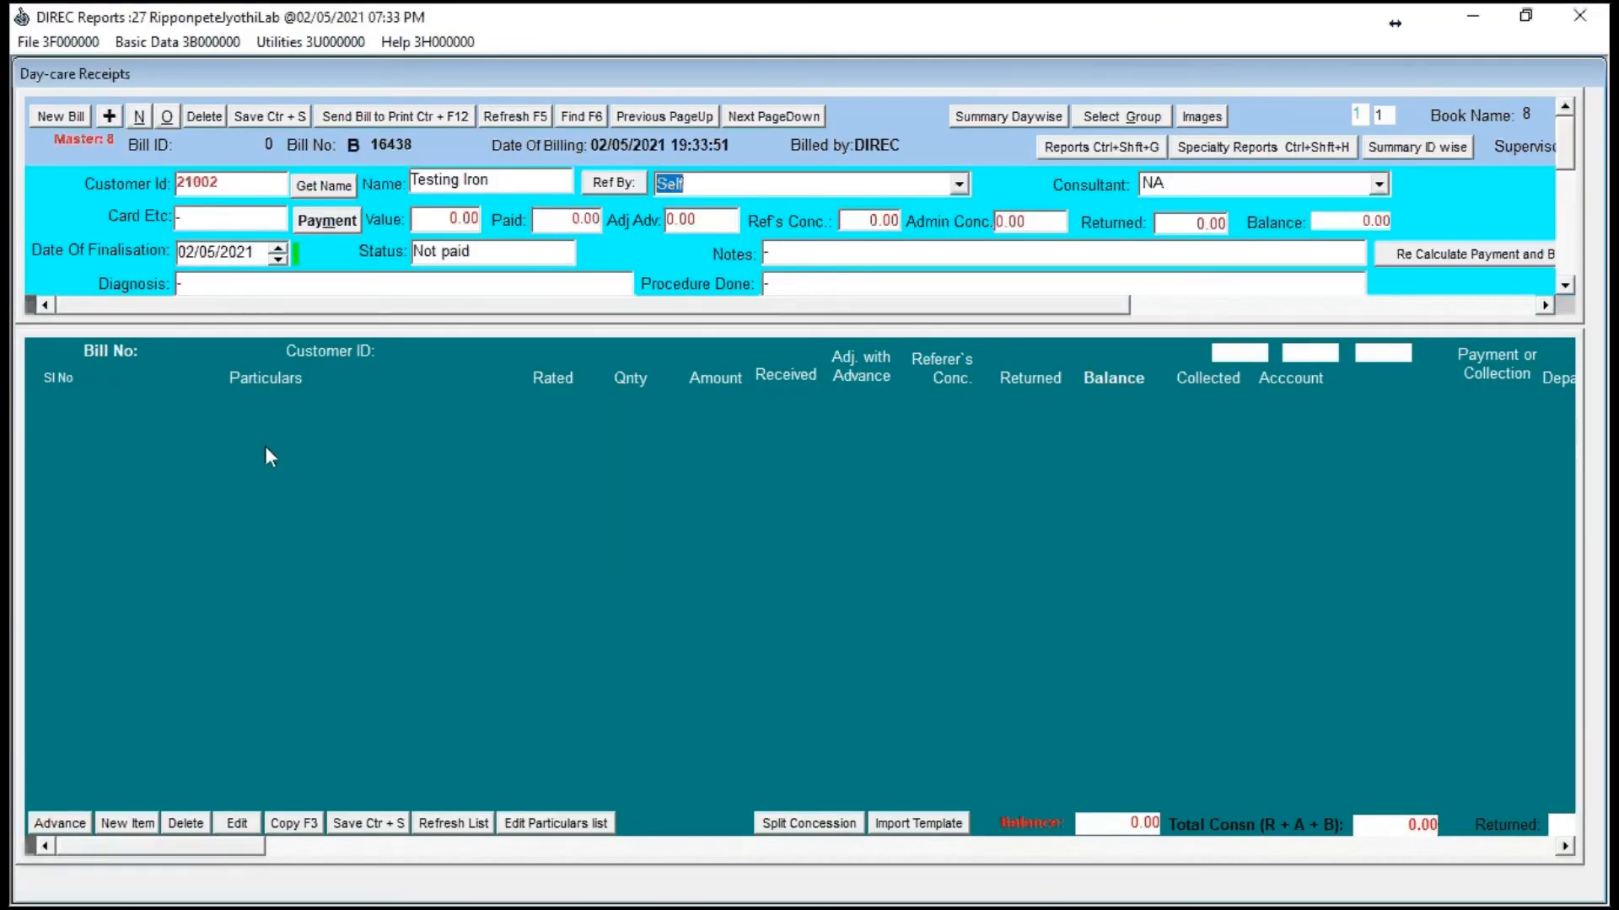
key("Down")
key("Down")
key("Down")
key("Down")
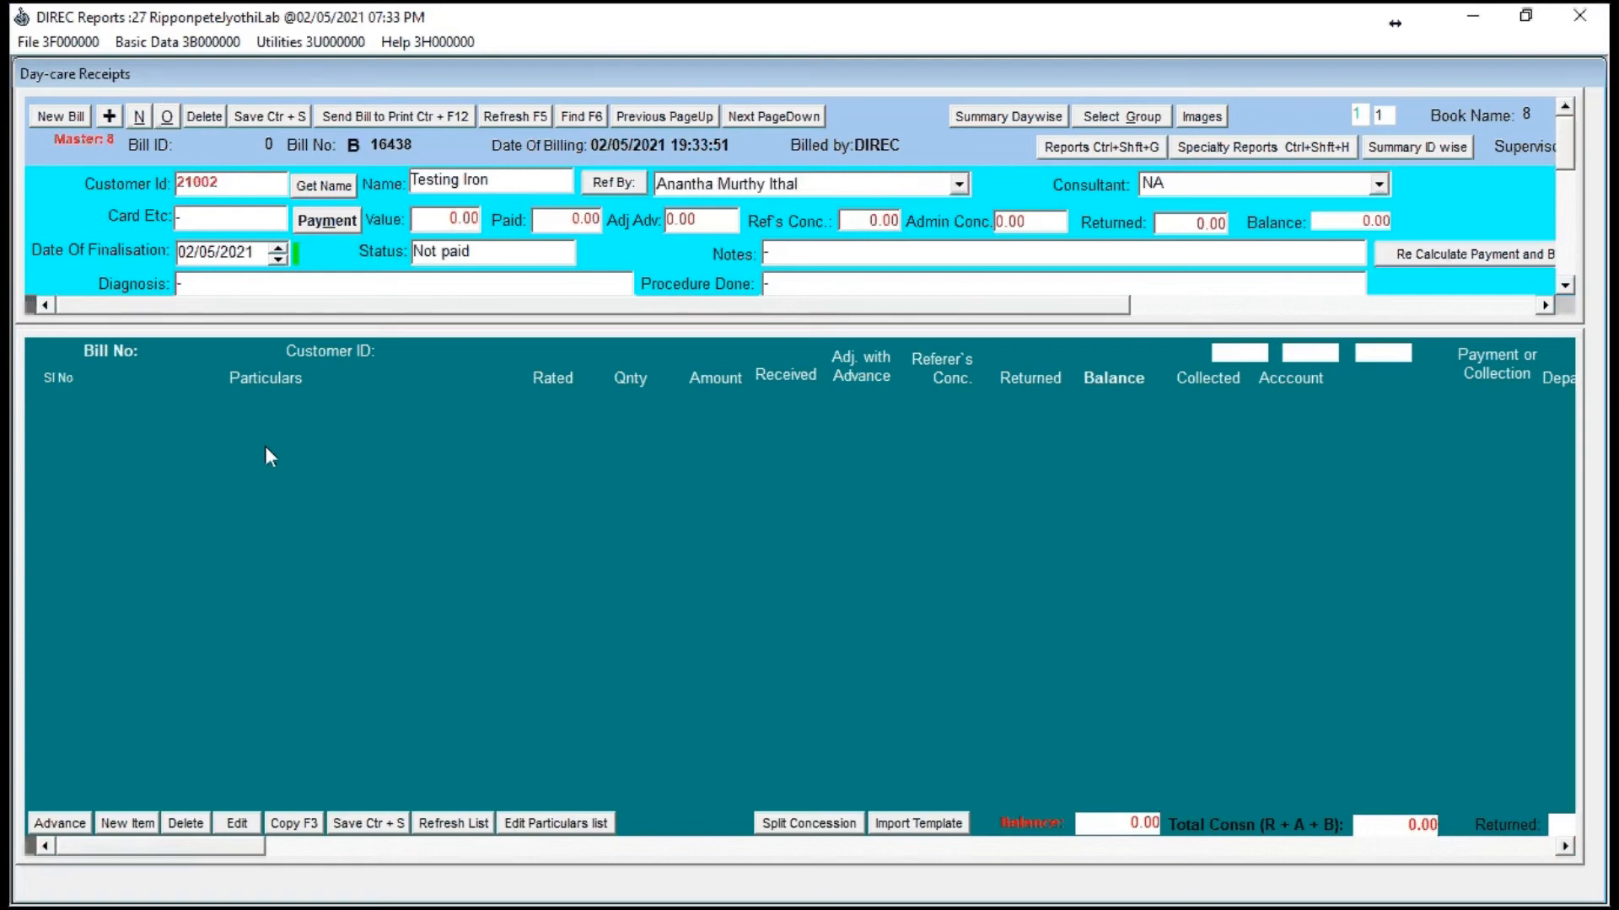
key("Down")
key("Down")
key("Down")
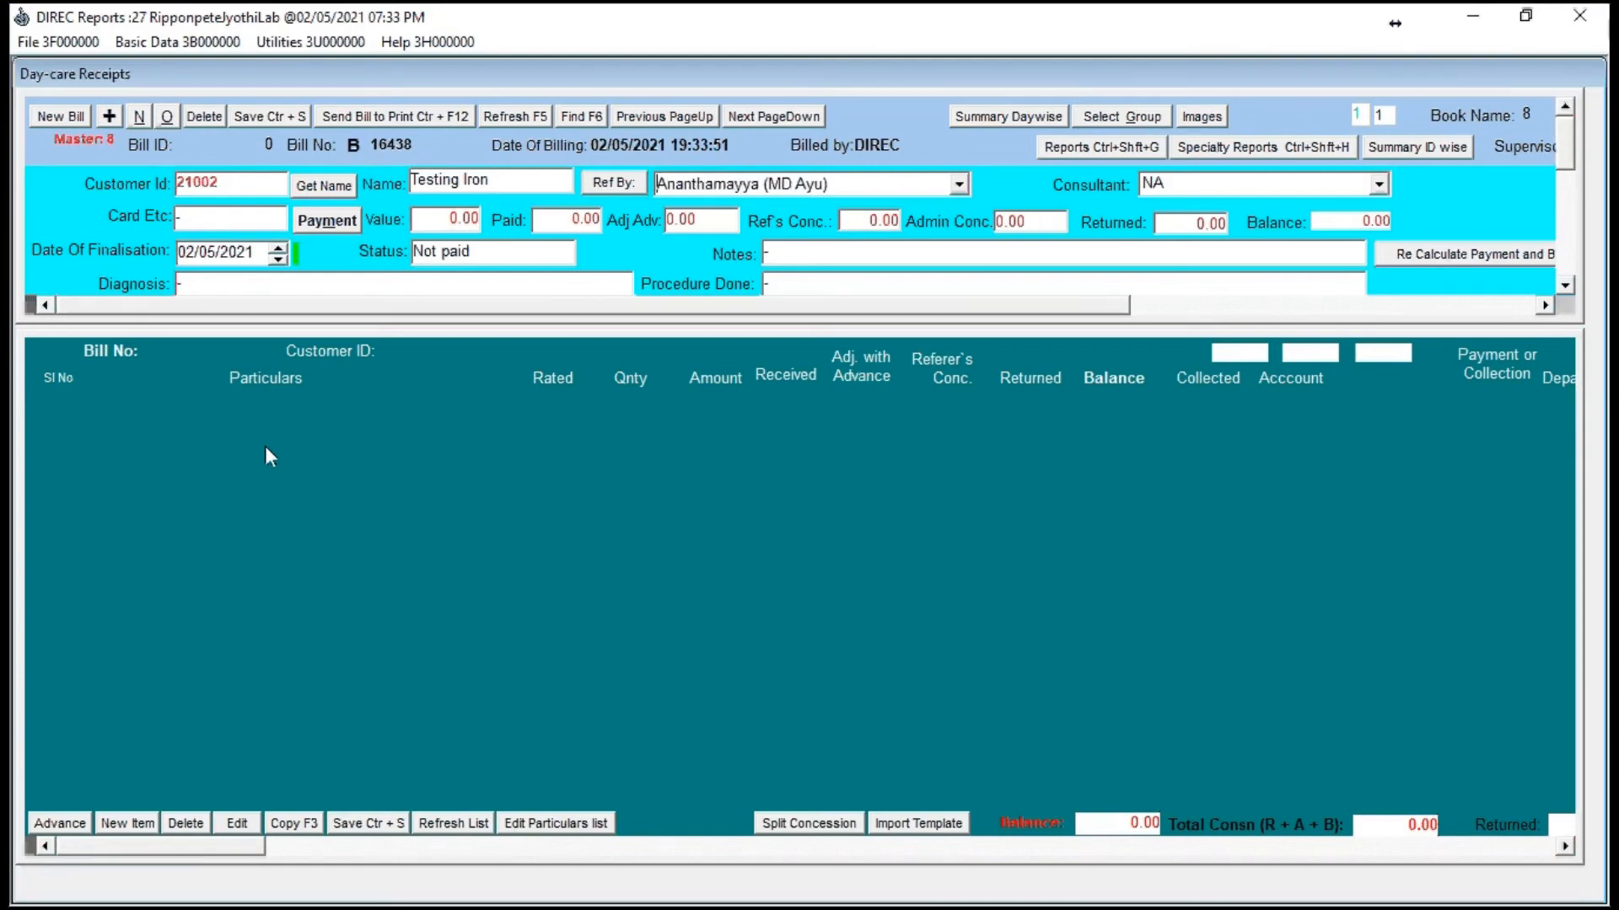
Step: Replace the bill's referrer with a doctor from the list whose name begins with B
key("shift+Home")
key("BackSpace")
type("b")
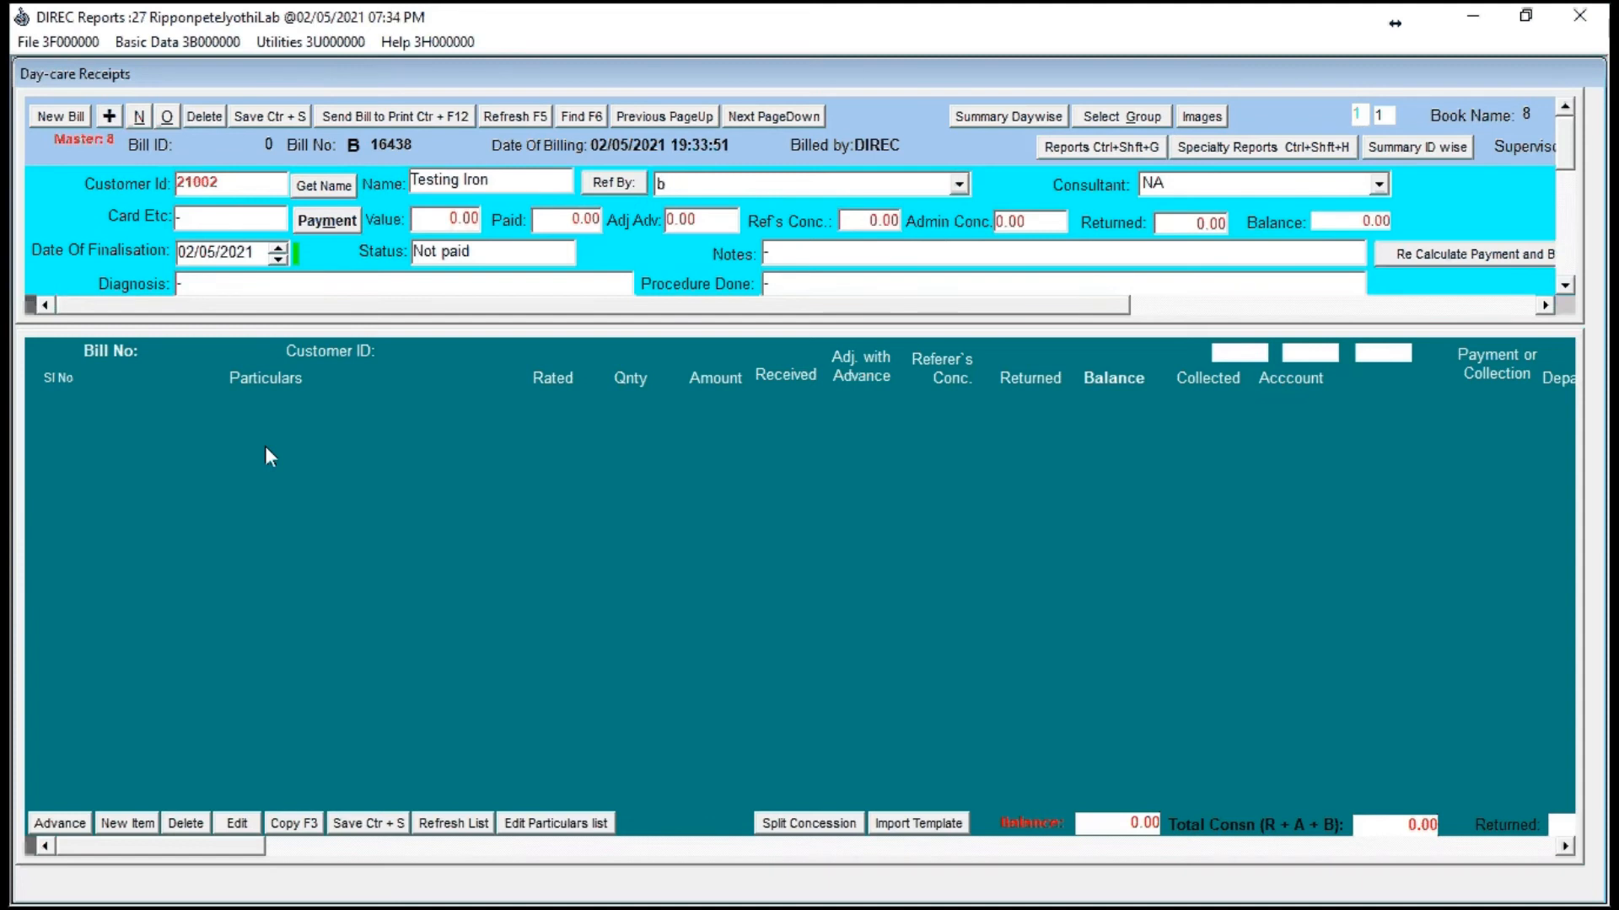
key("Down")
key("Down")
key("Down")
key("Up")
key("Tab")
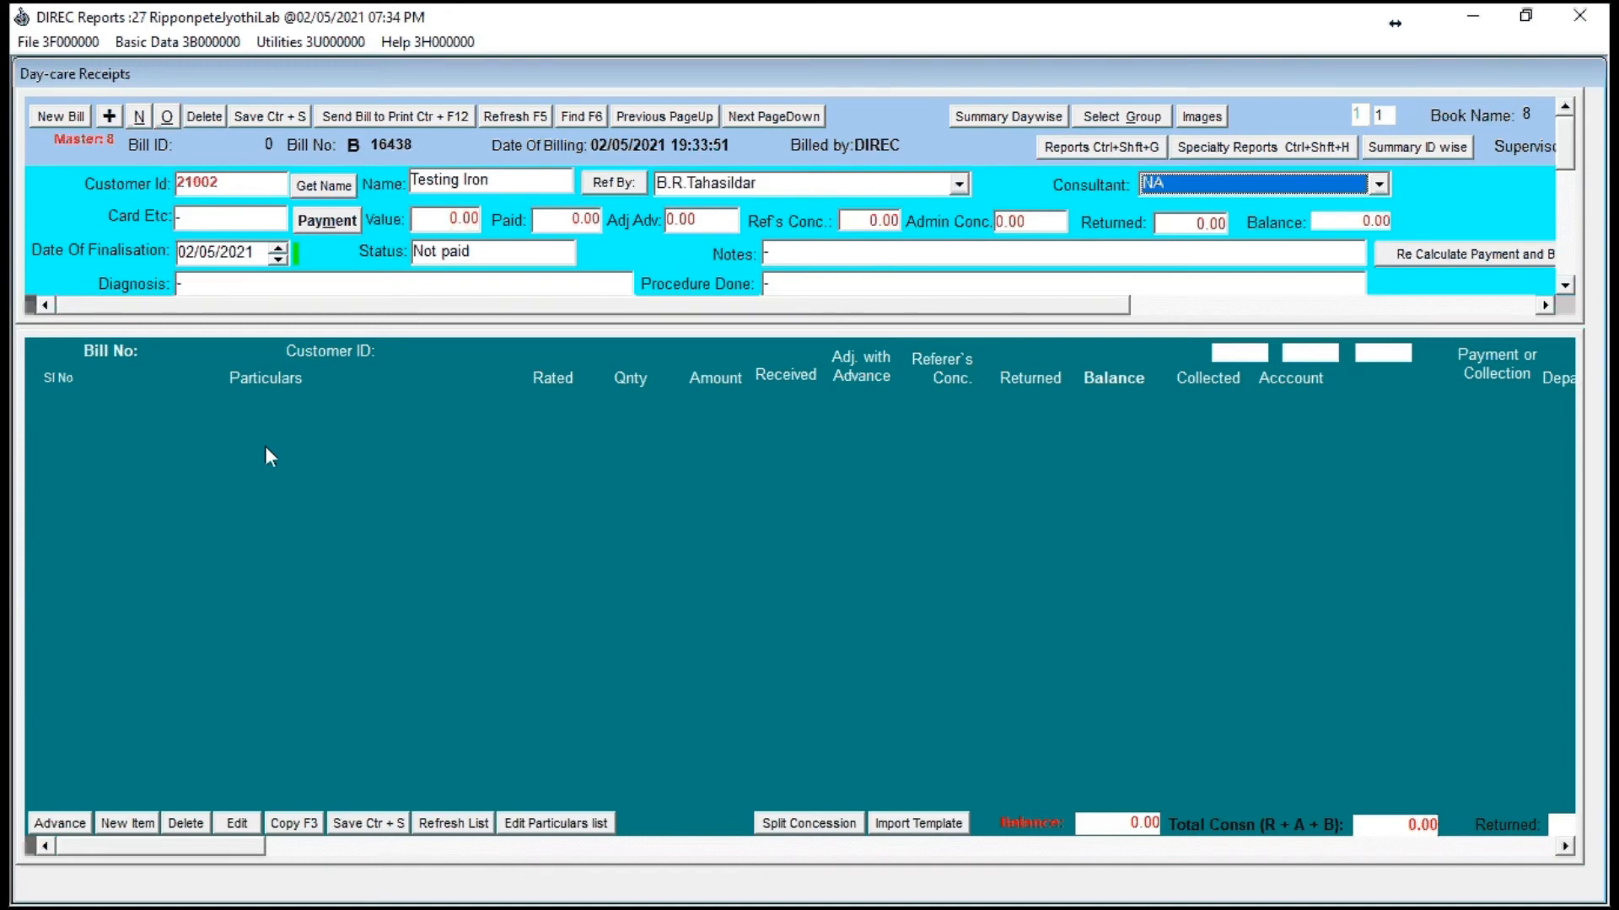
Step: Keep the consultant as NA and bill Complete Blood Count (CBC) and Iron as the two items
key("Tab")
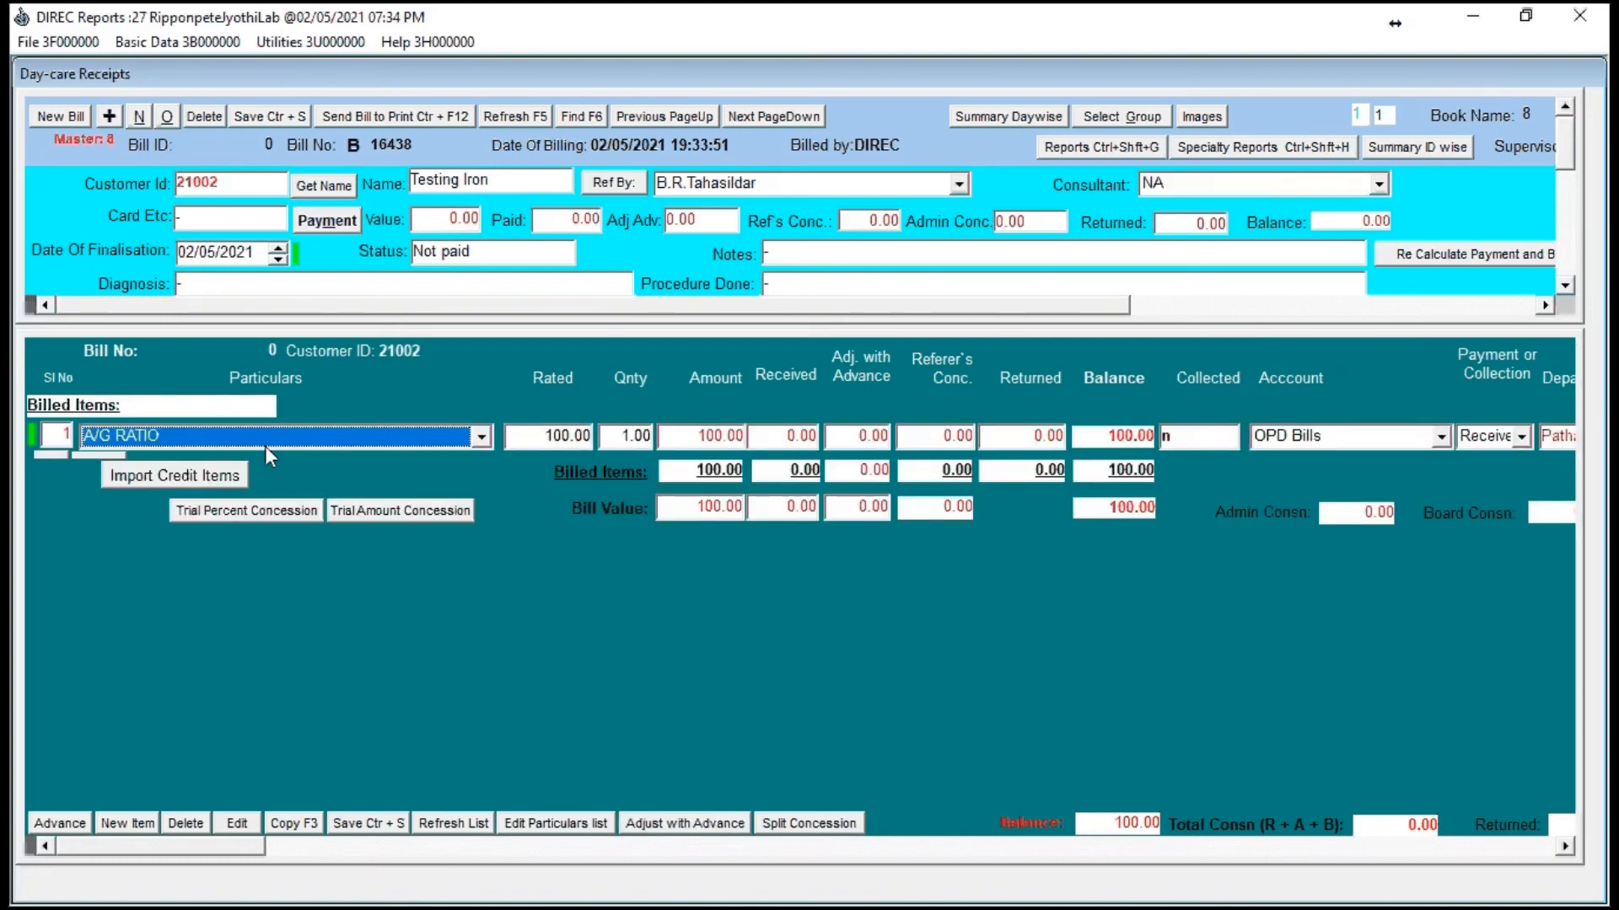
key("c")
key("Tab")
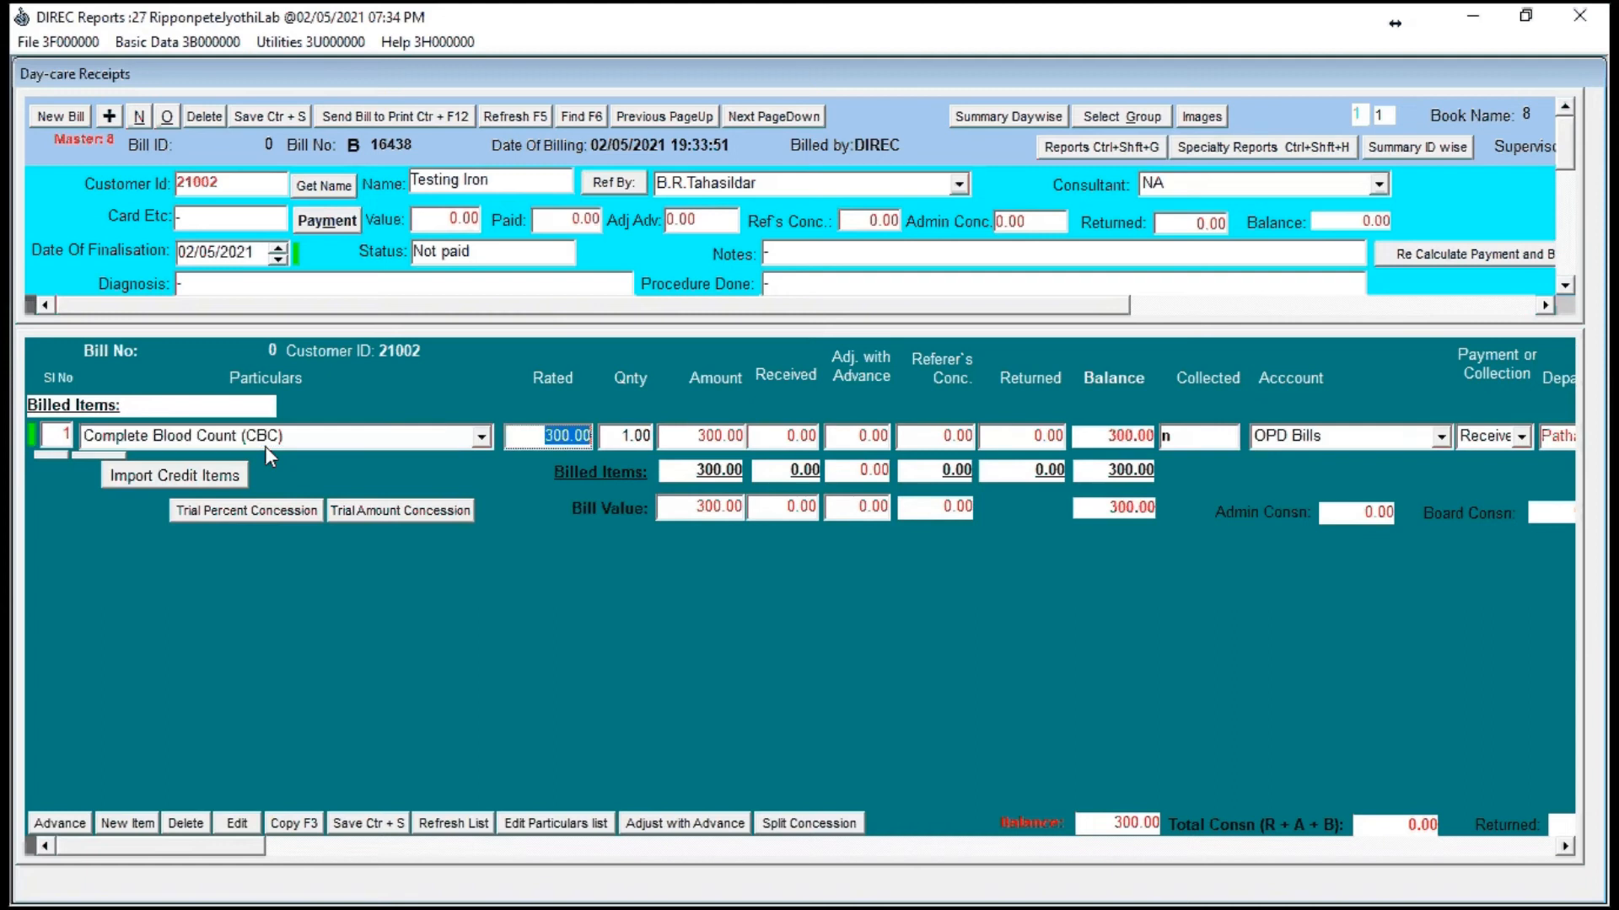
key("Return")
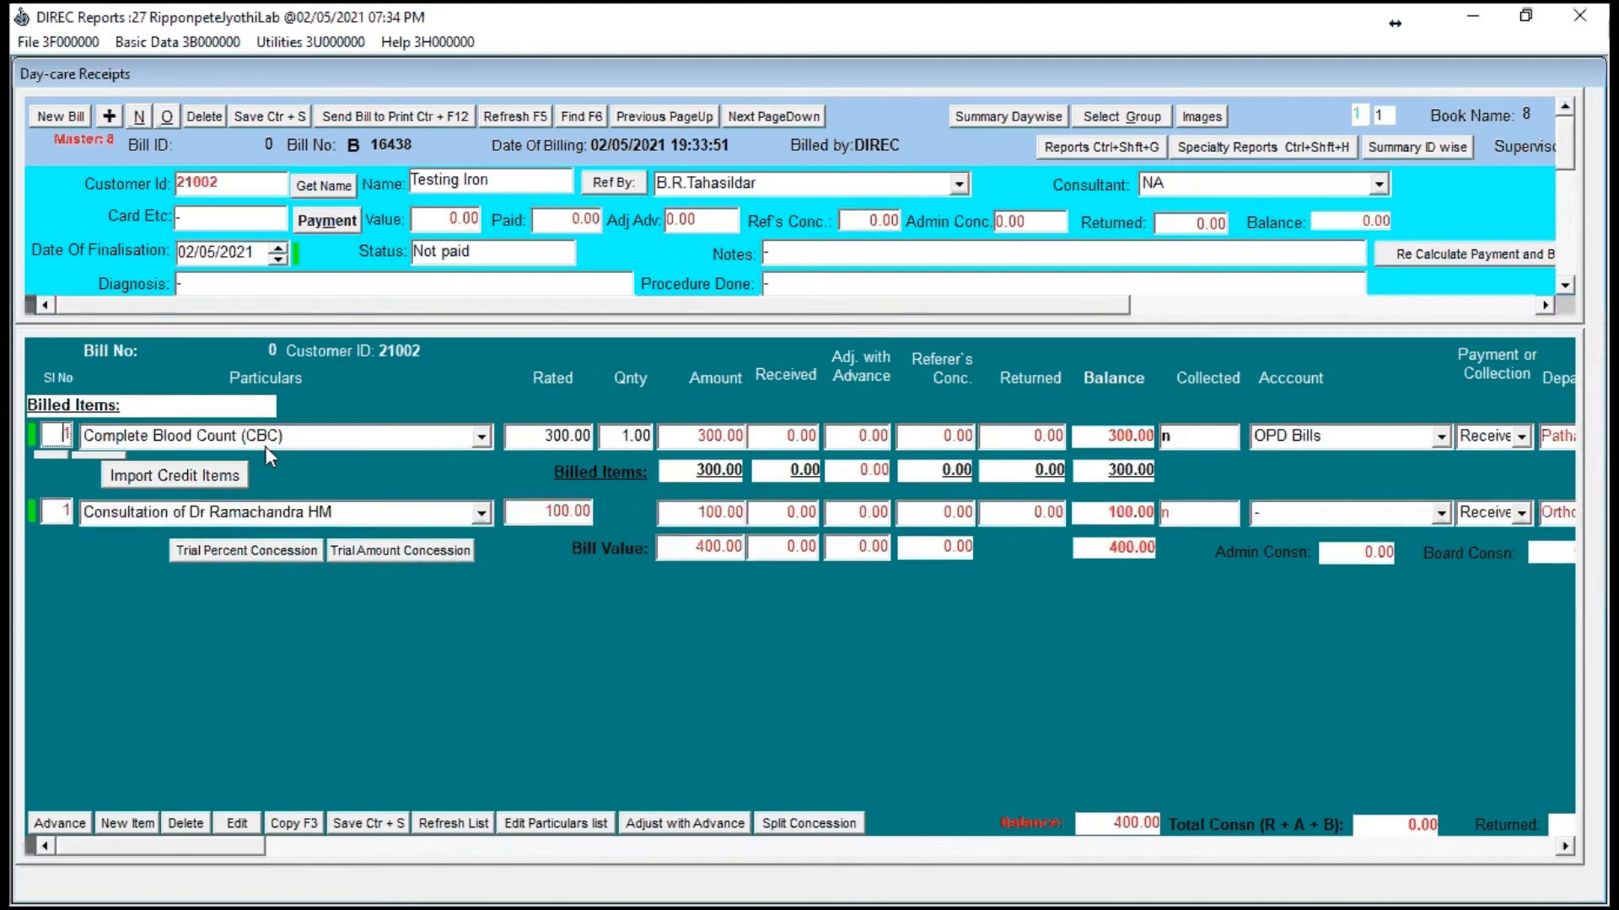
key("i")
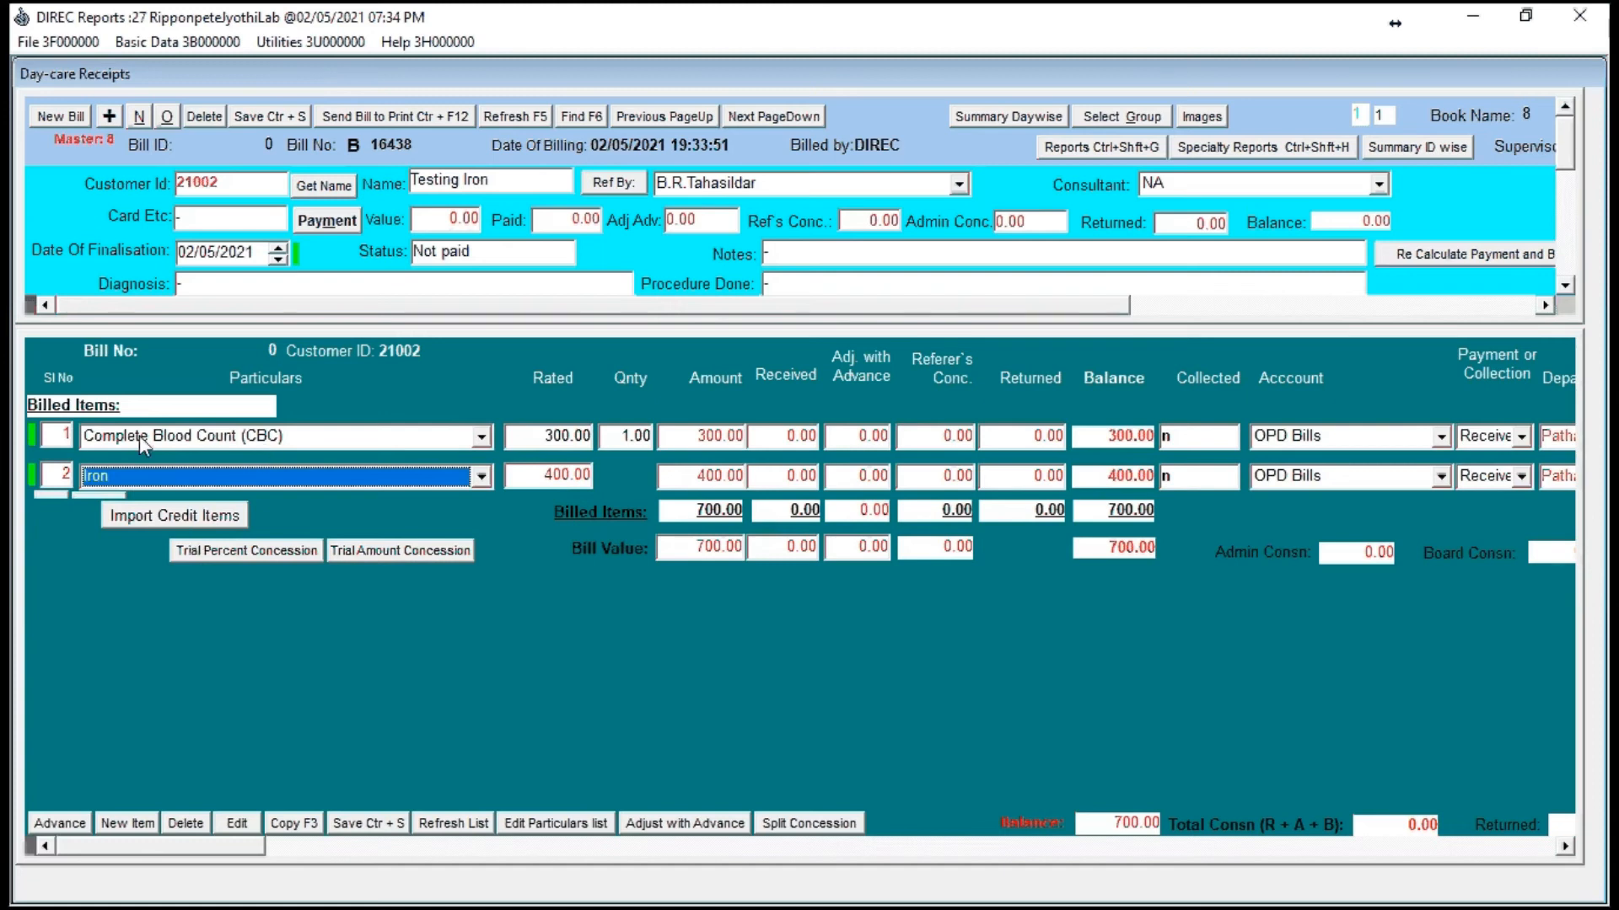
Step: Set the rate of the Complete Blood Count (CBC) item to 350
left_click(550, 441)
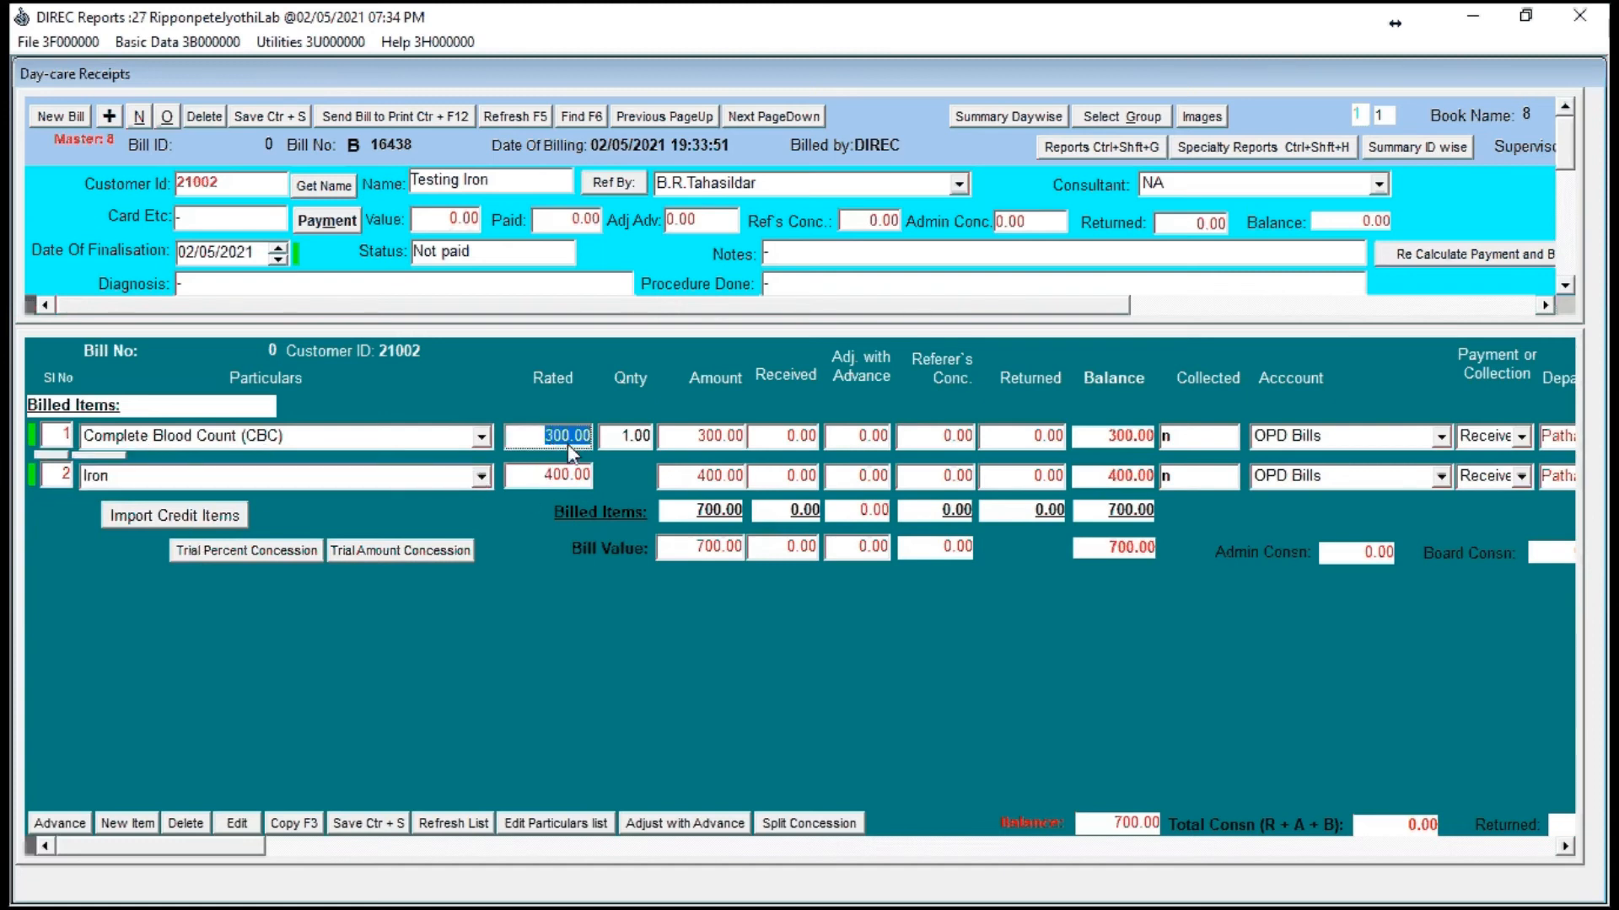
type("350")
key("Return")
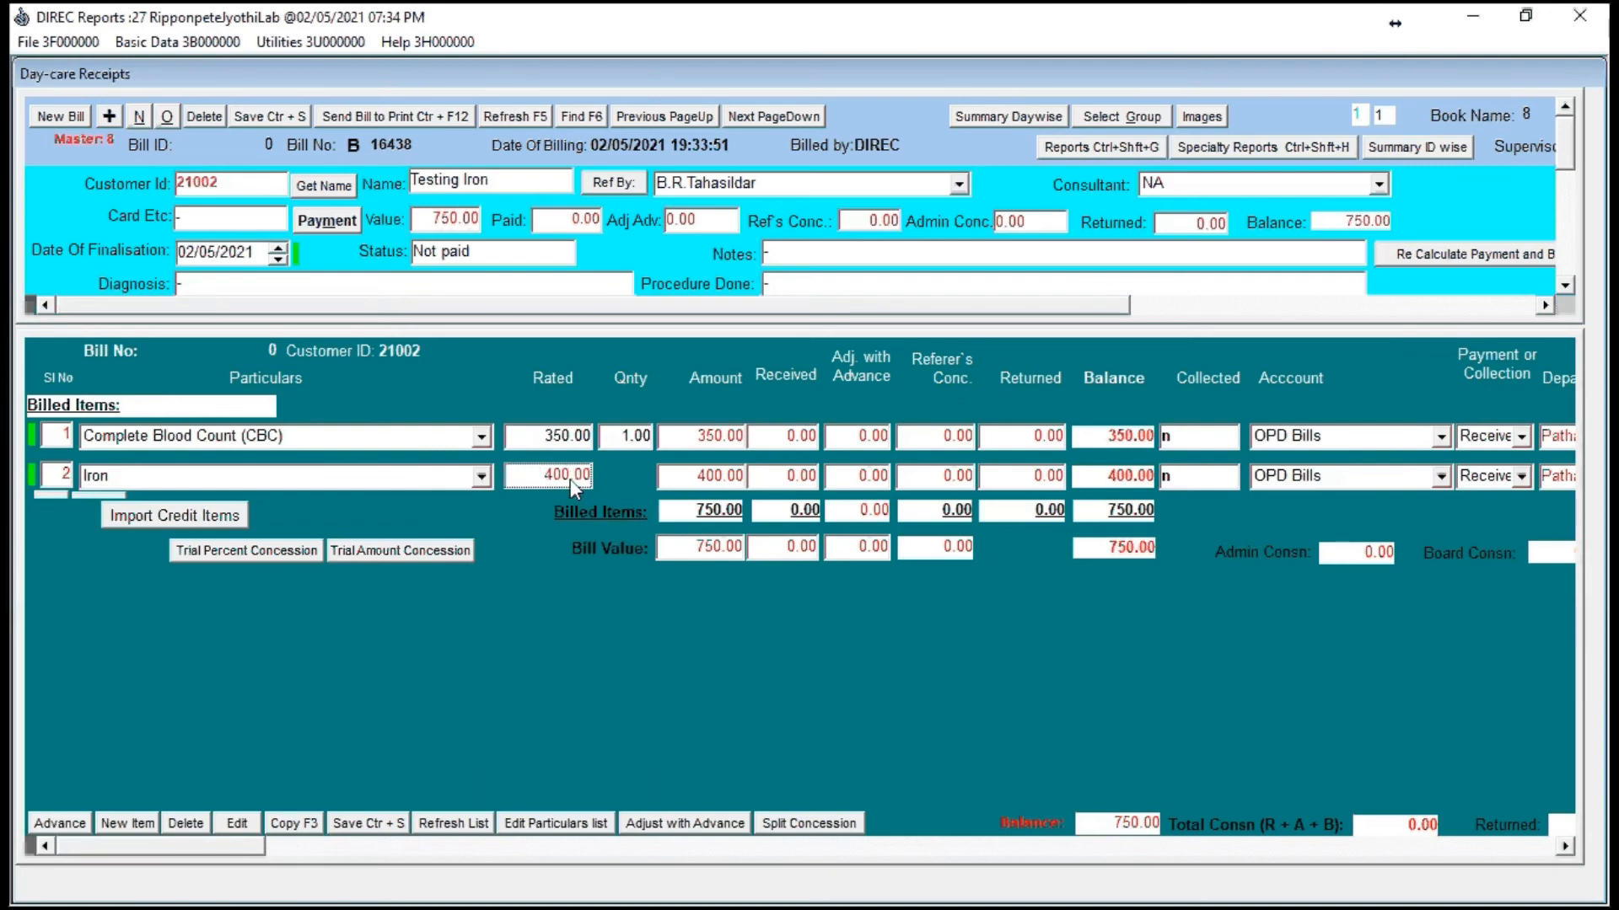
Step: Save the bill and record its full payment
key("ctrl+s")
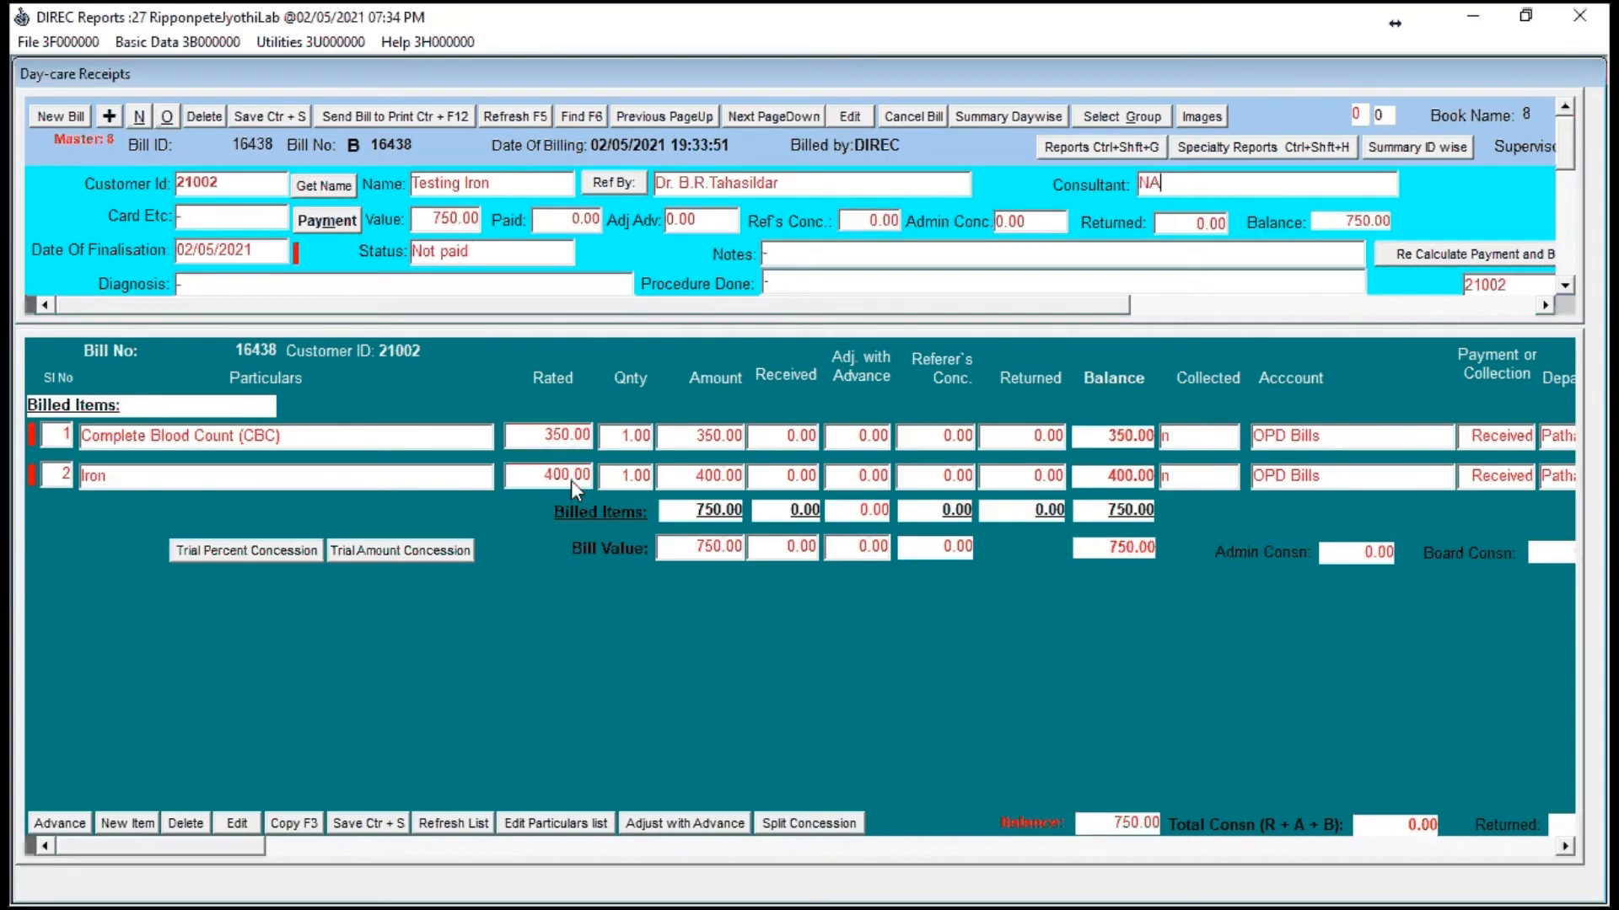
key("alt+m")
key("Return")
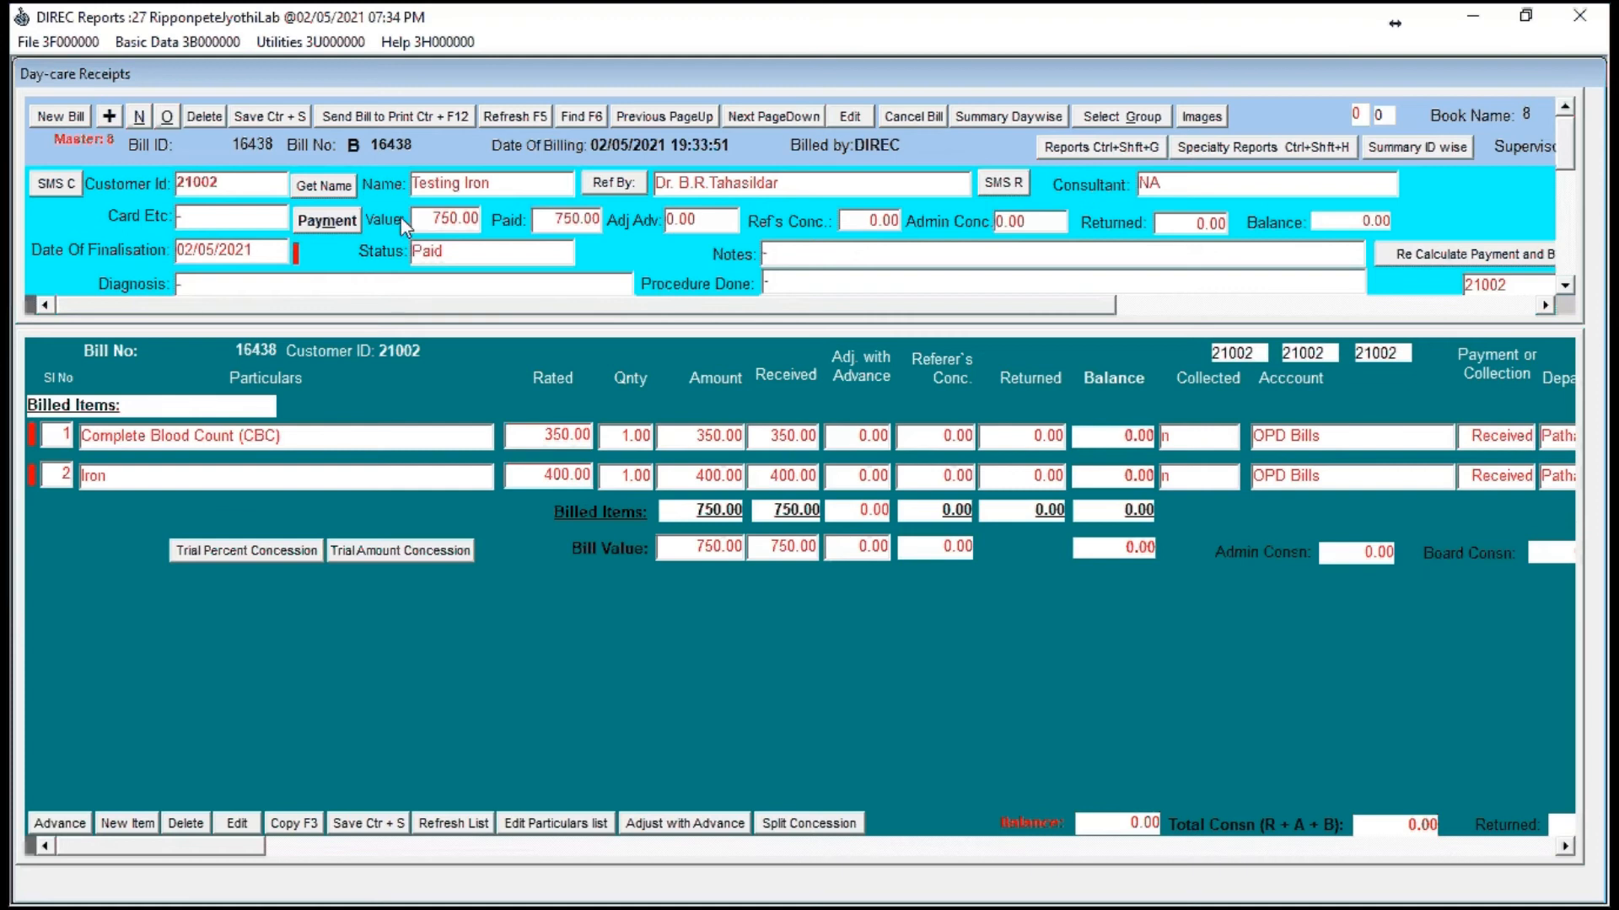
Step: Set the printer to PDFCreator on Ne00
left_click(300, 44)
left_click(317, 64)
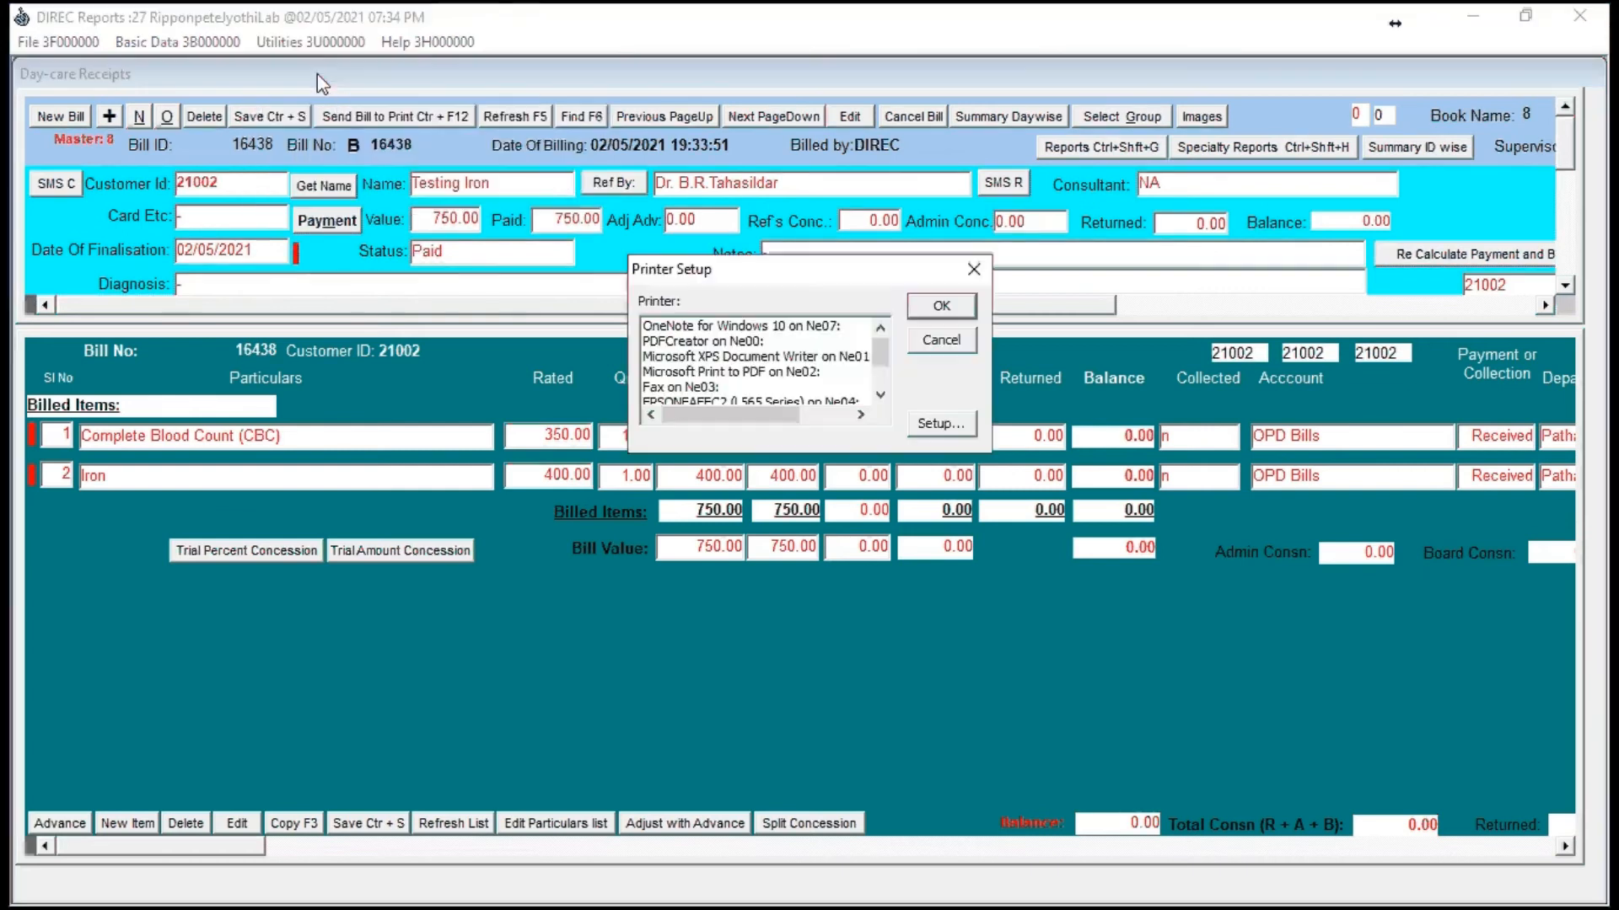
left_click(701, 341)
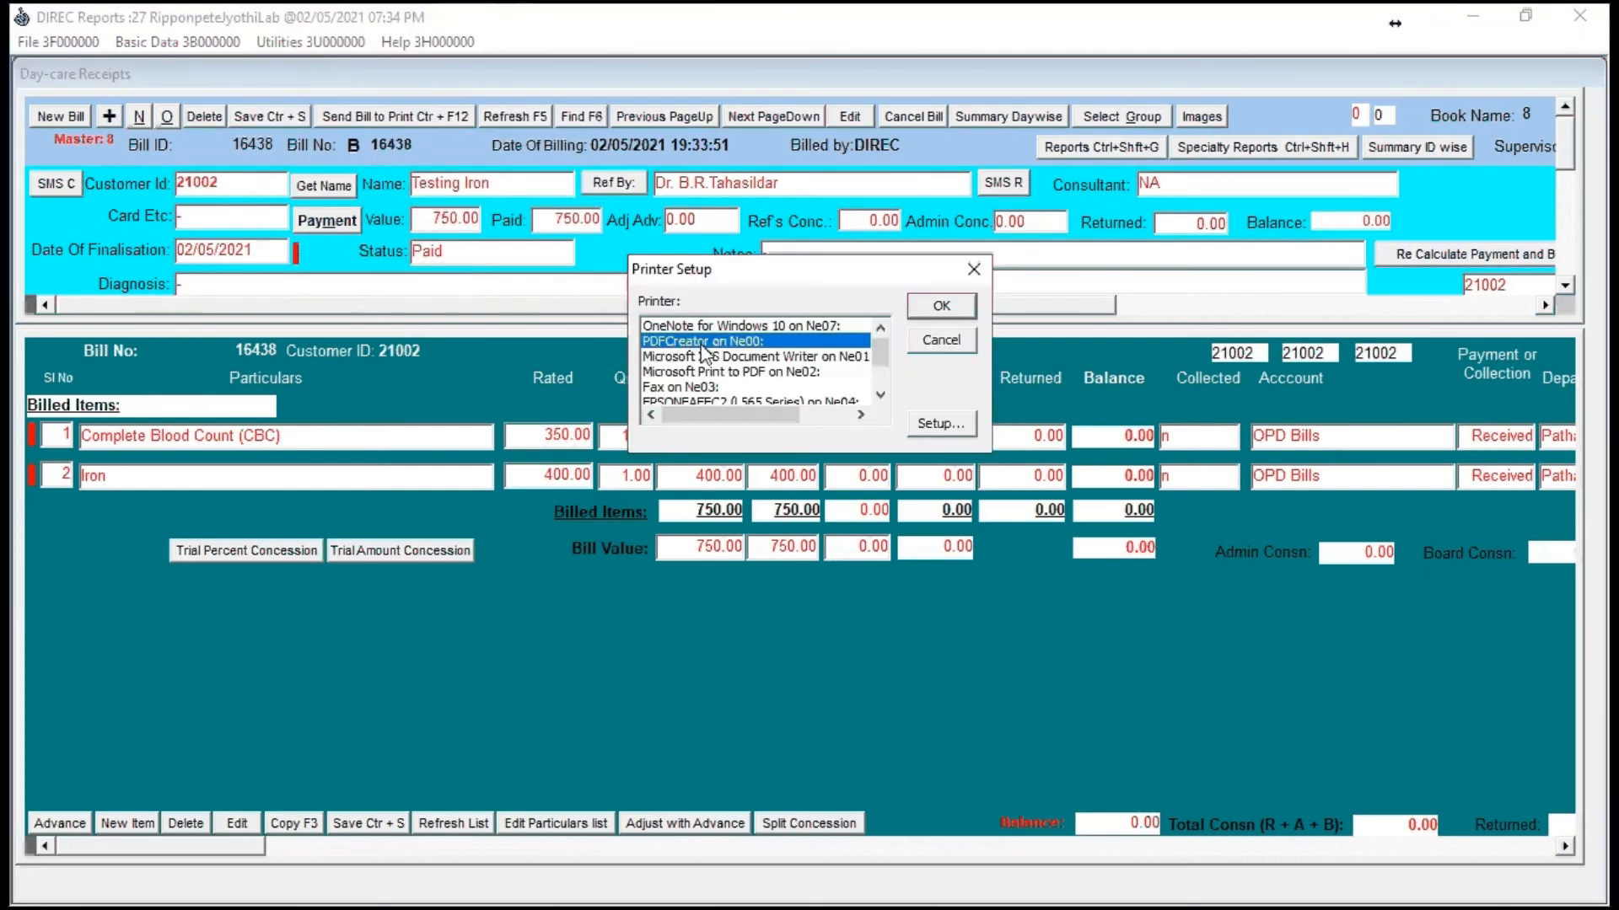
left_click(959, 315)
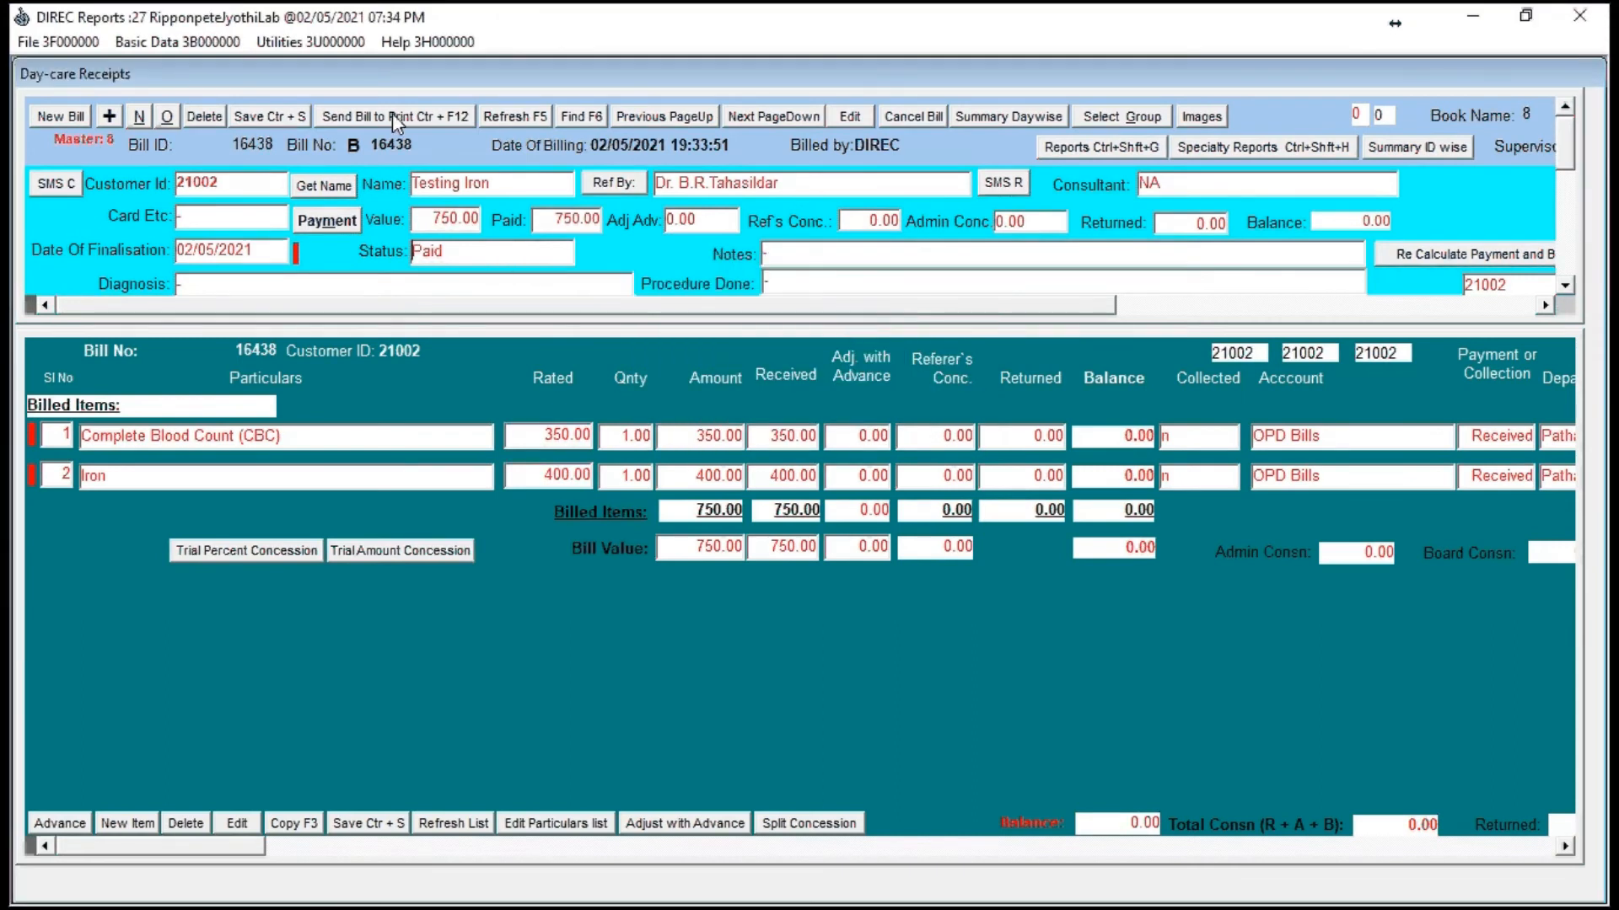
Step: Print the bill in format 409 and save it as a PDF on the Desktop under the suggested file name
left_click(392, 116)
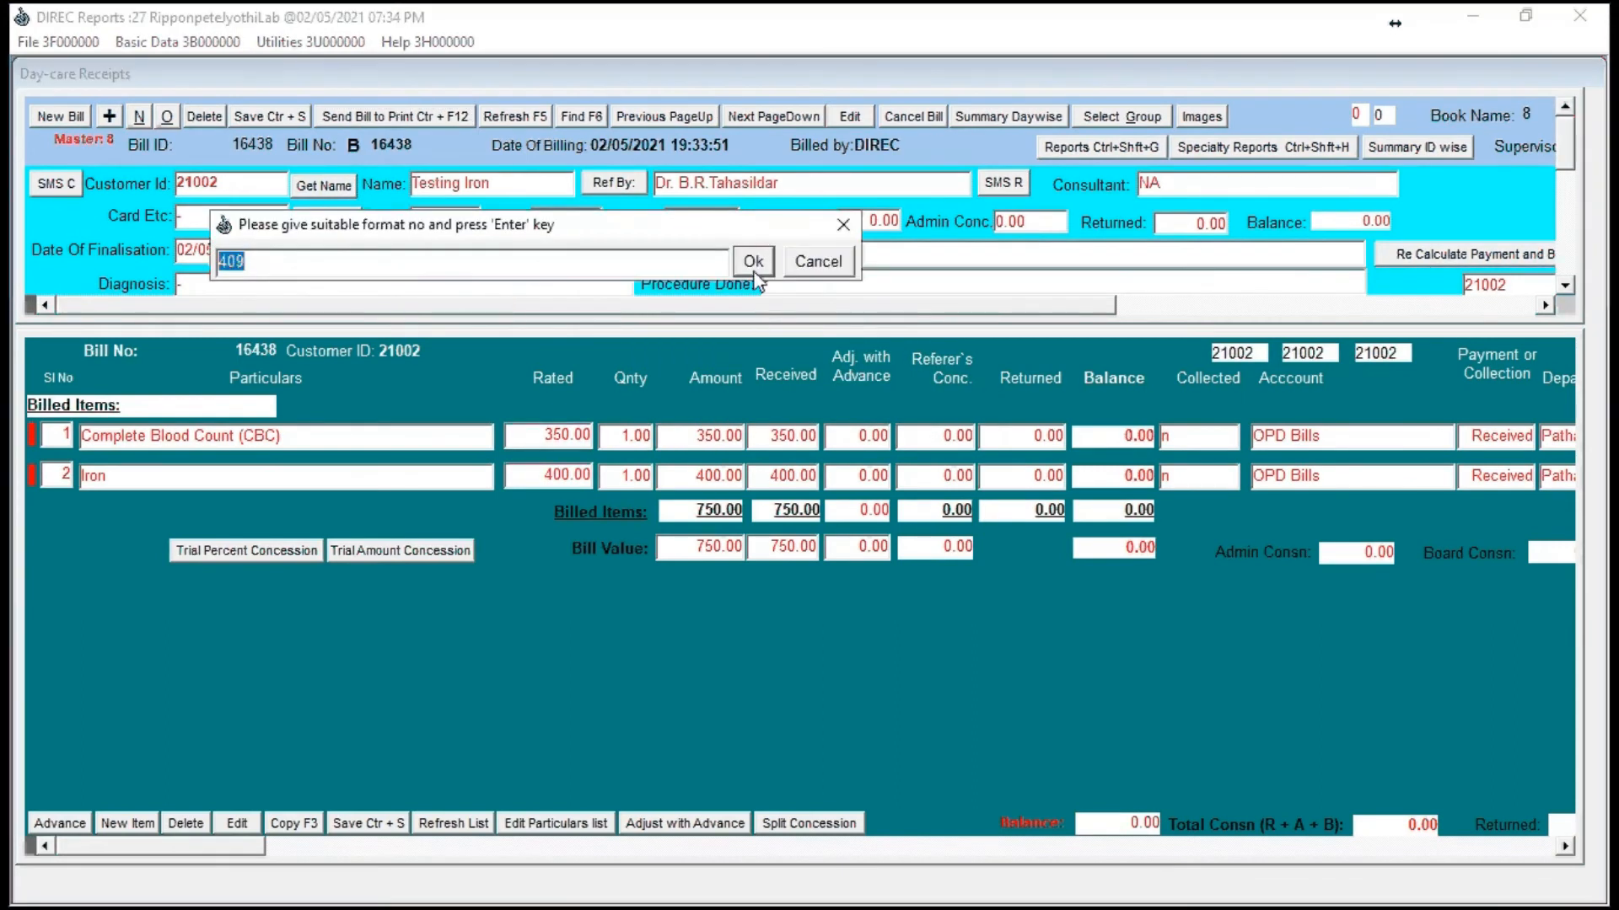
left_click(752, 261)
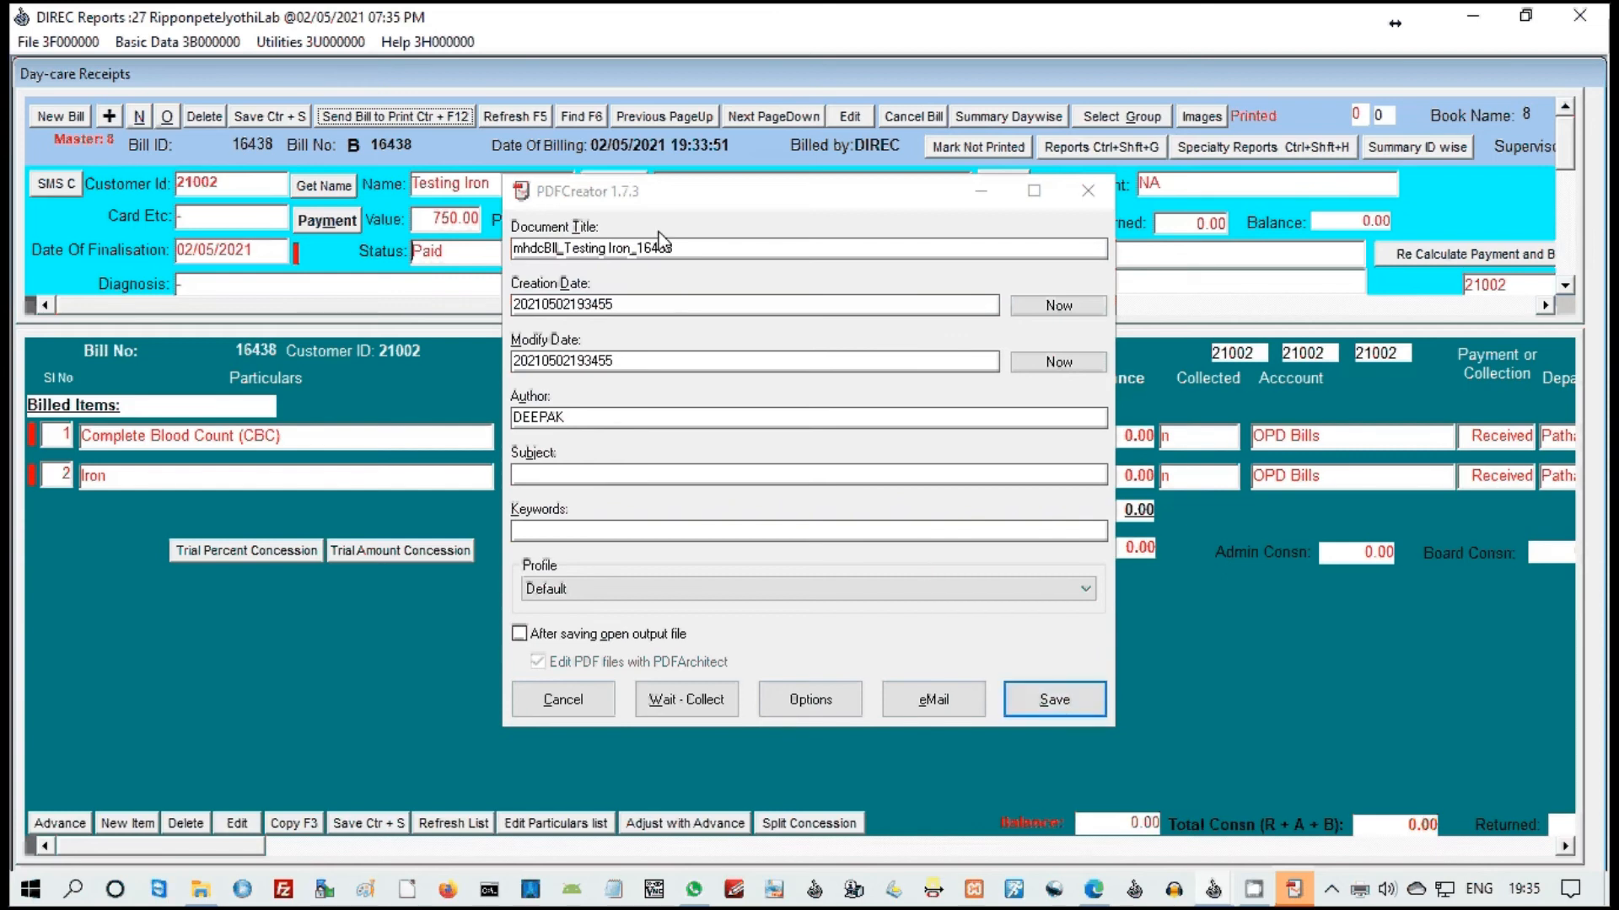
left_click(1080, 708)
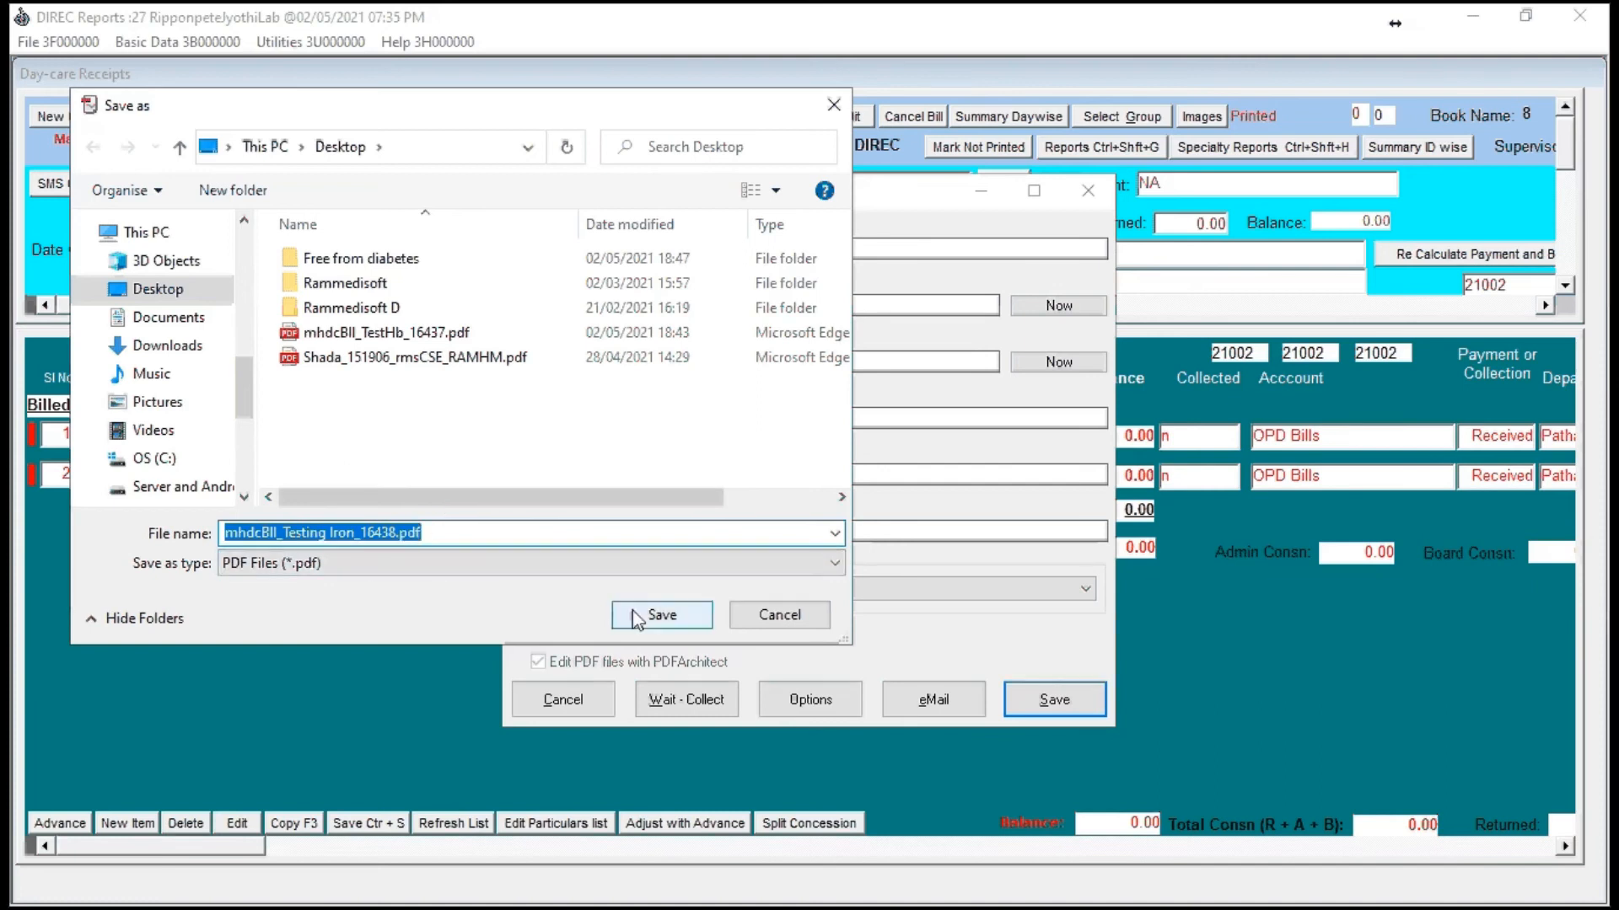
left_click_drag(355, 533, 390, 540)
left_click(662, 615)
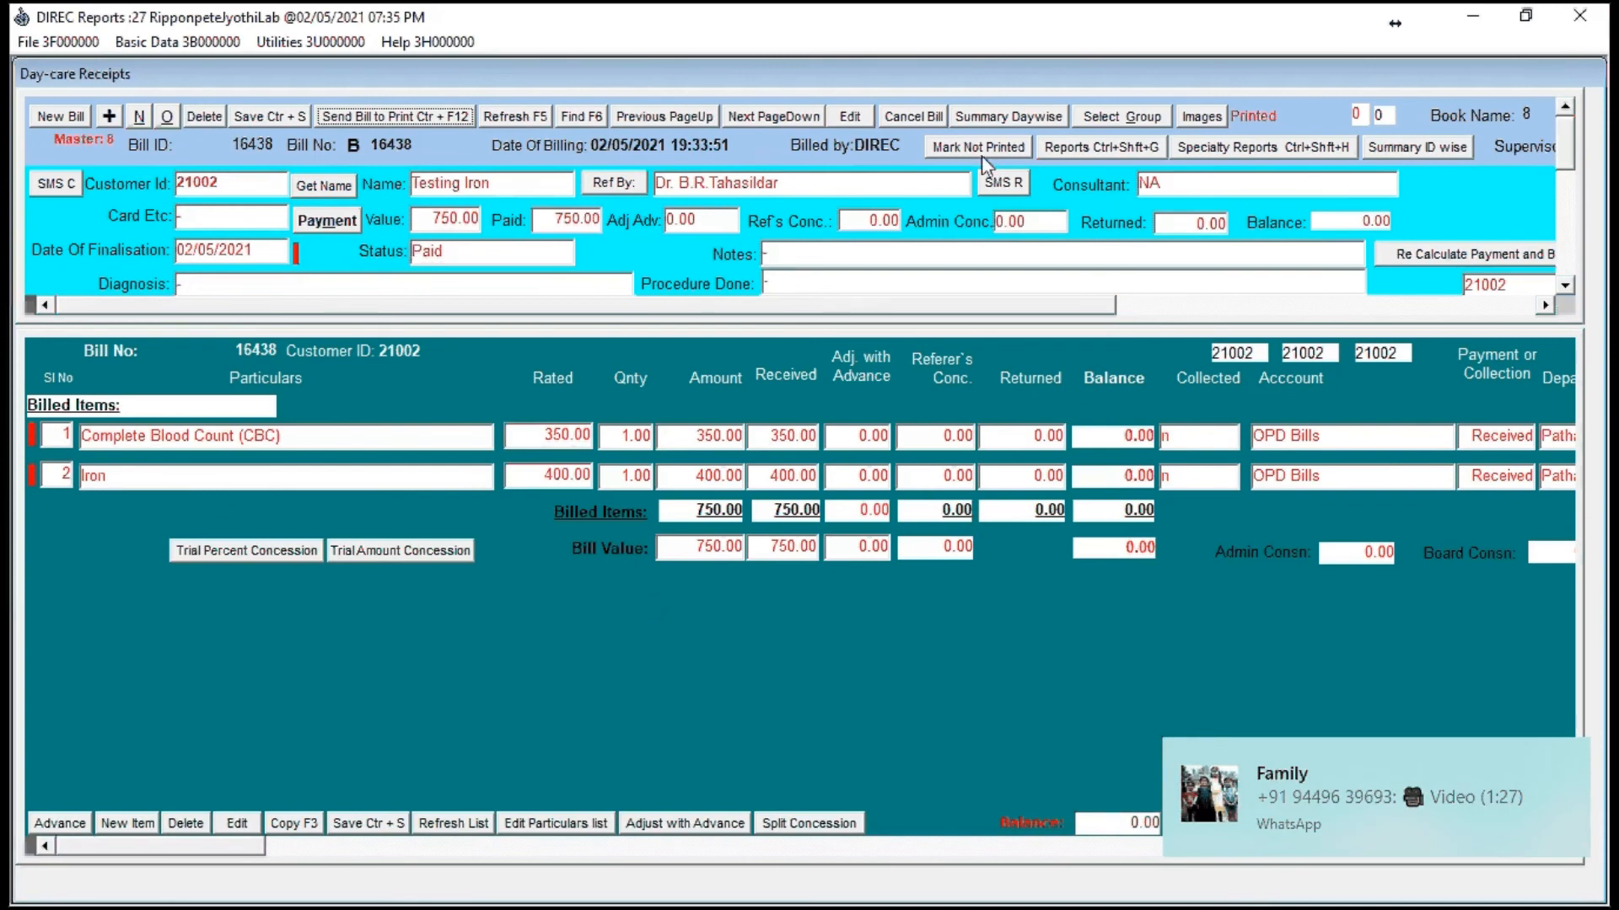
Step: Start a lab report for the current bill and go to the Heamoglobin (Hb) result
left_click(1076, 149)
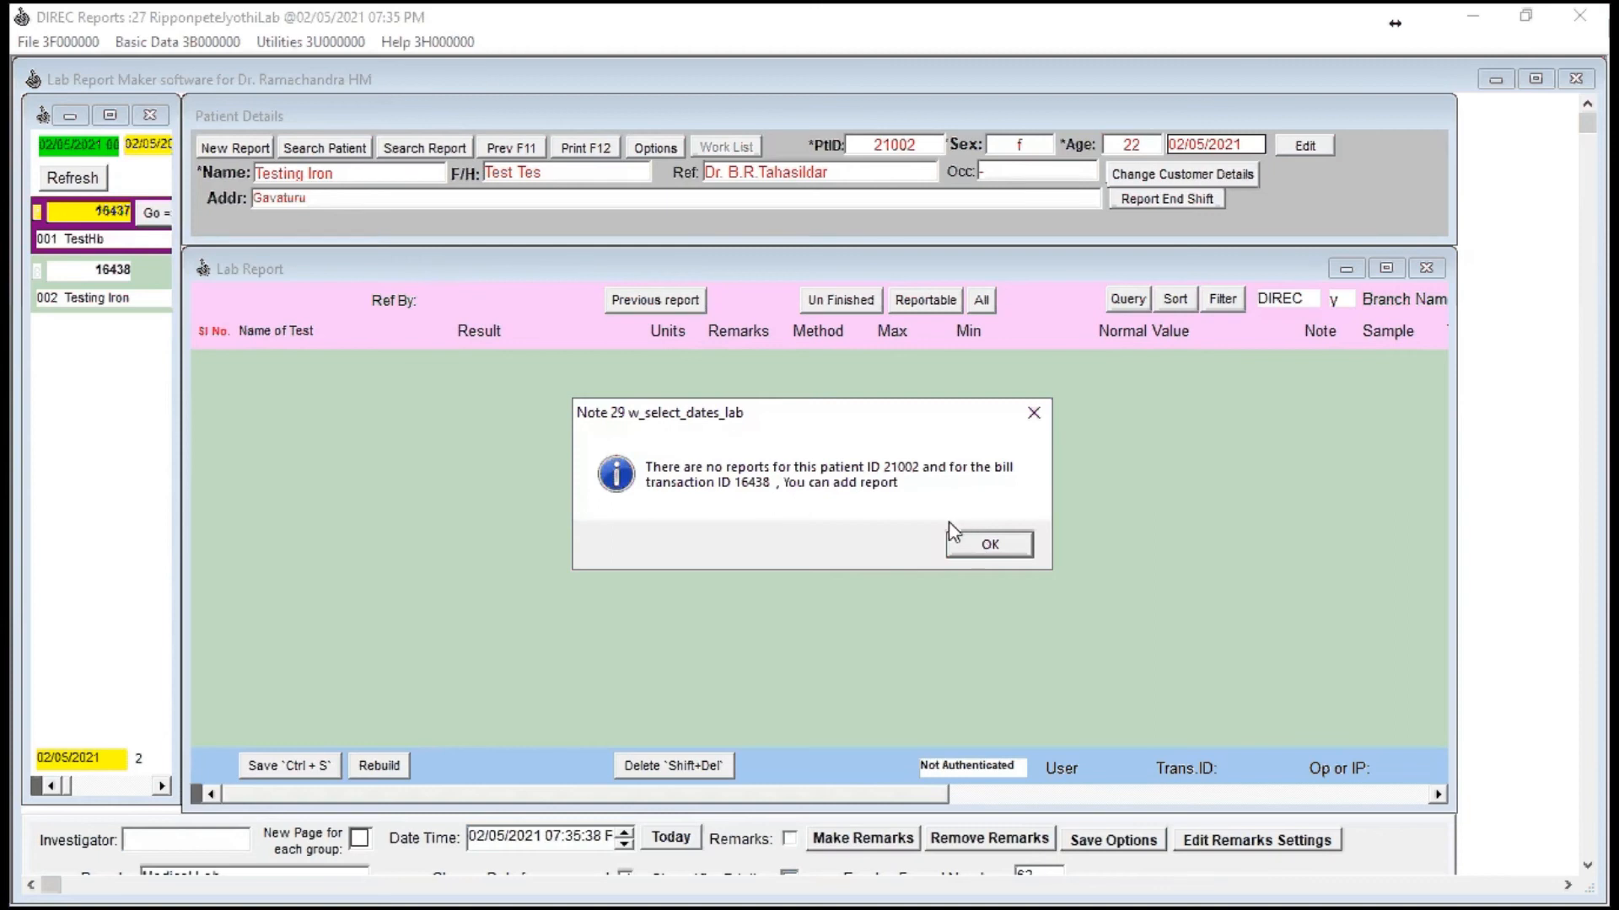
left_click(989, 546)
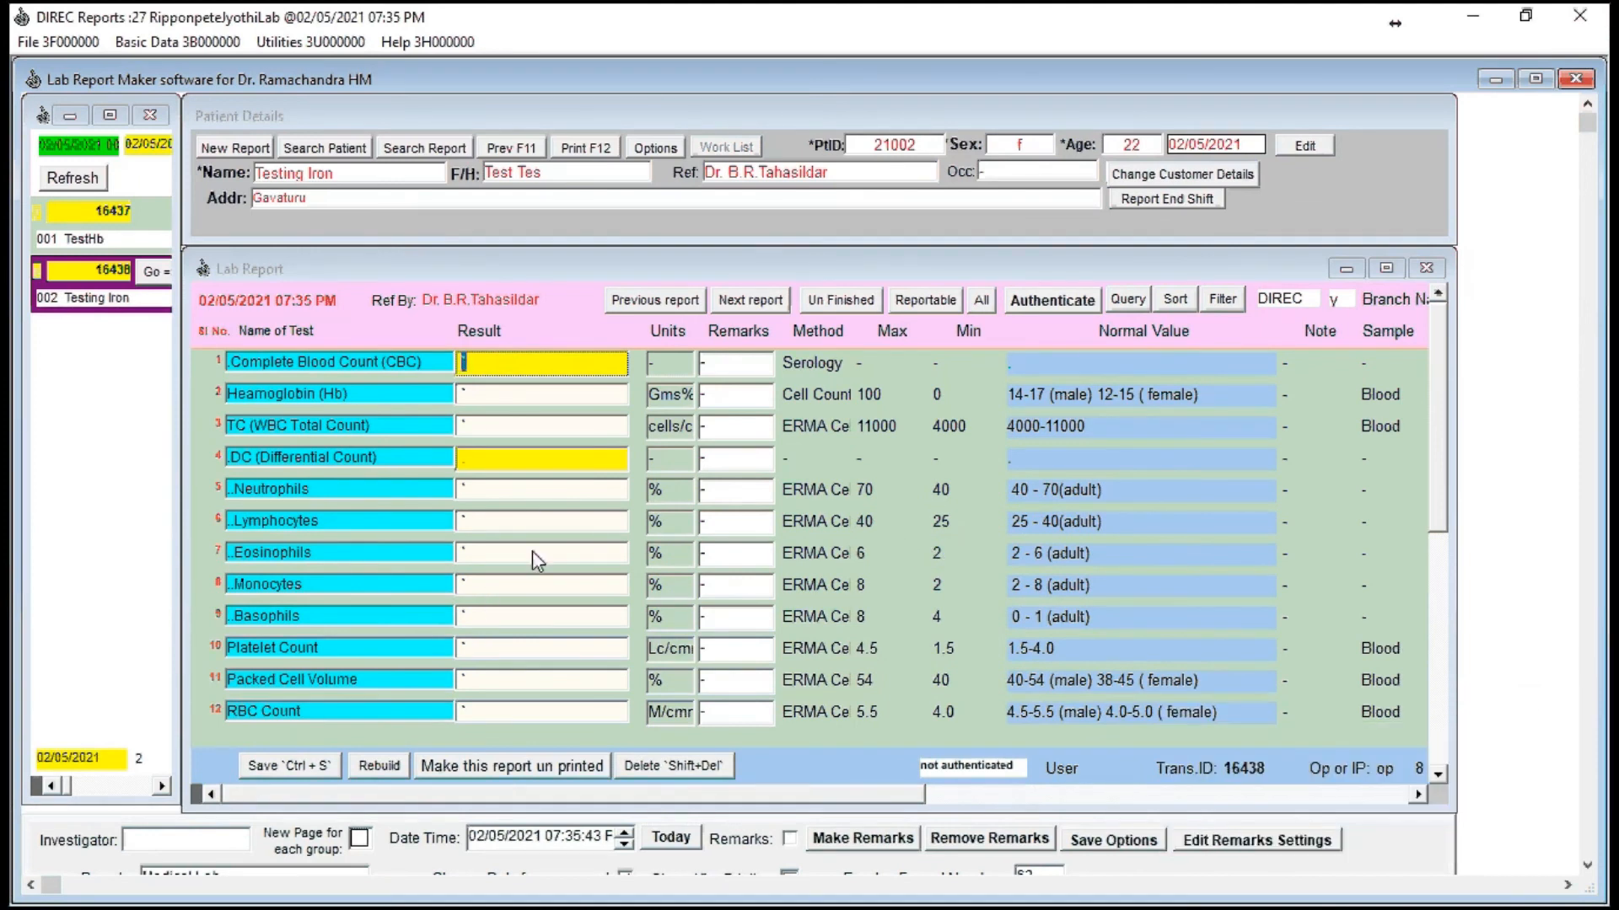
key("shift+Tab")
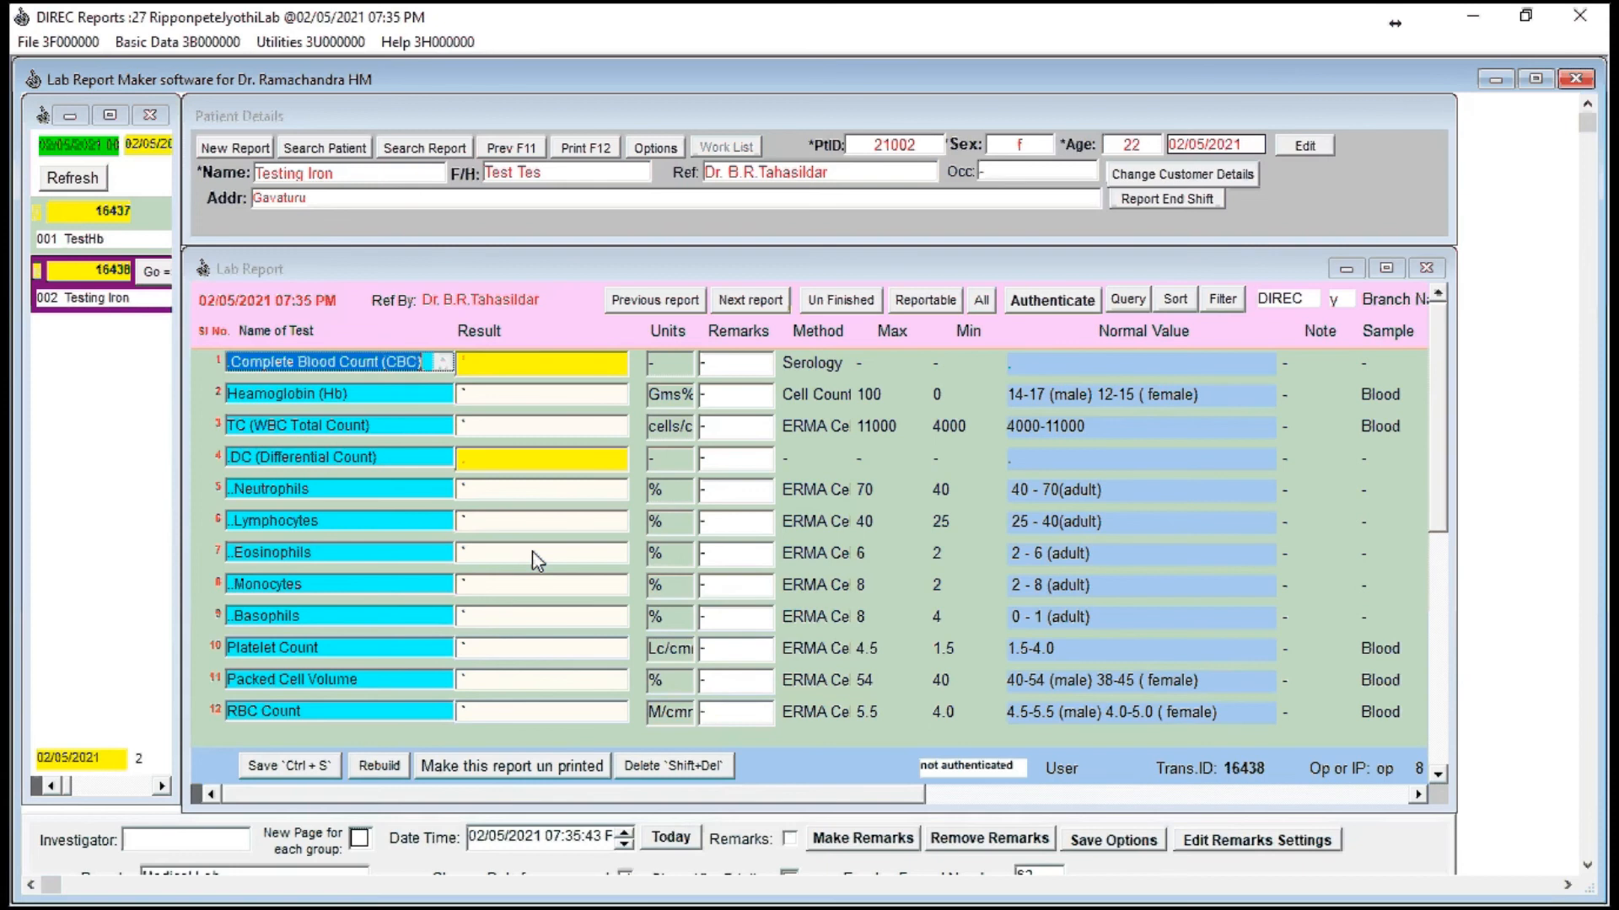
key("Tab")
key("Tab")
key("Tab")
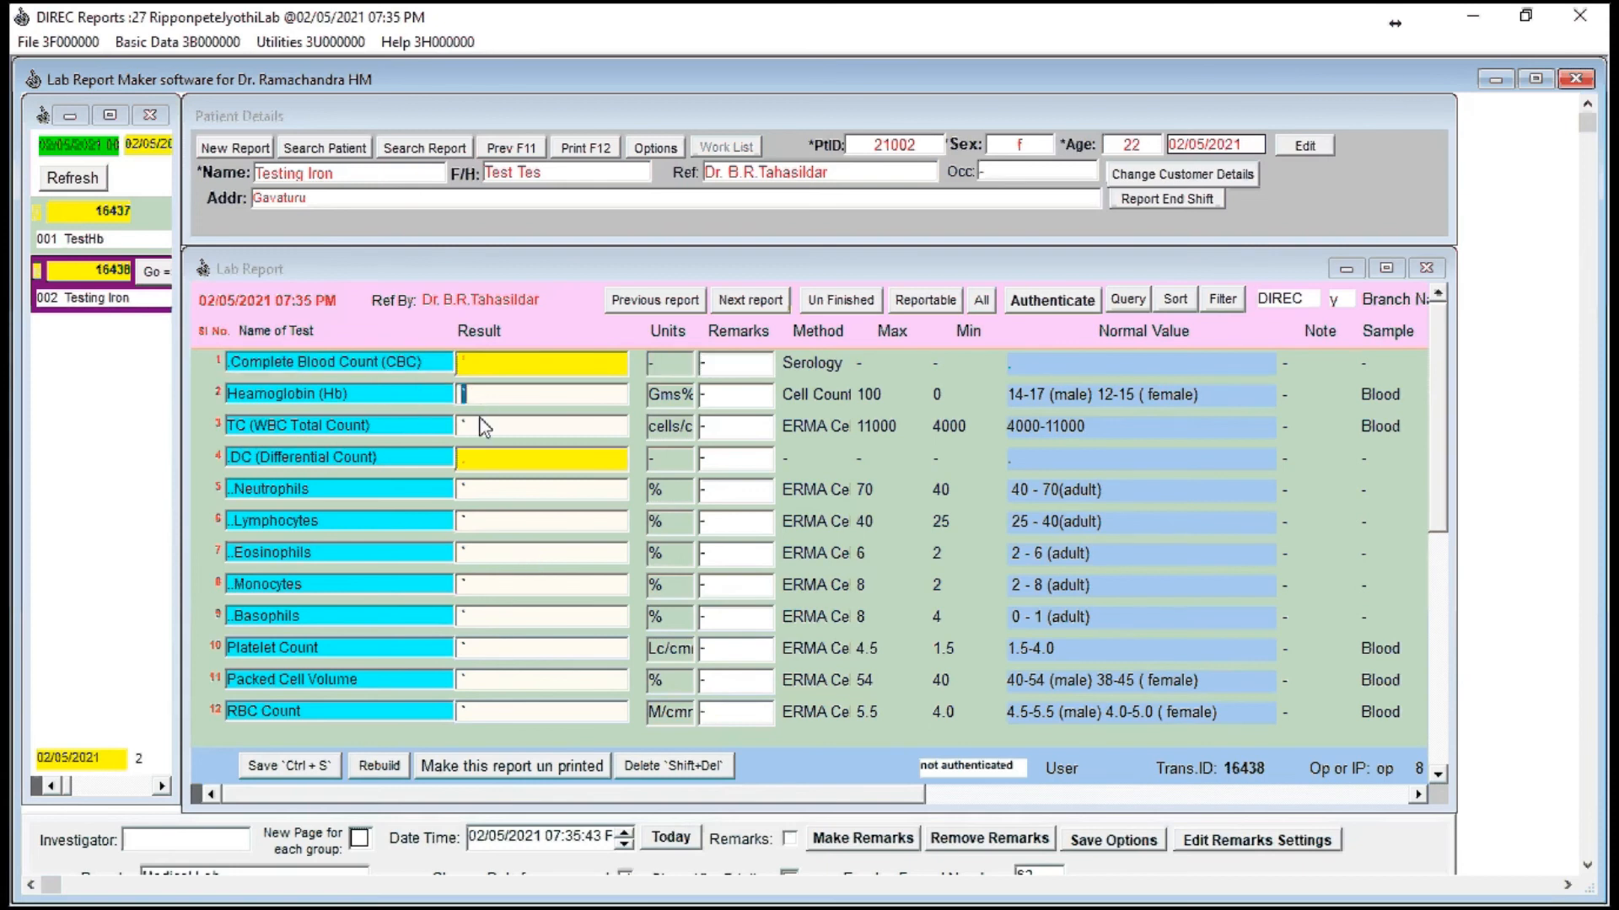
Step: Enter 2 as the result for each Complete Blood Count component and for Iron, and save the report
type("2")
key("Return")
type("2")
key("Return")
type("2")
key("Return")
type("2")
key("Return")
key("Return")
type("2")
key("Return")
type("2")
key("Return")
type("2")
key("Return")
type("2")
key("Return")
type("2")
key("Return")
type("2")
key("Return")
type("2")
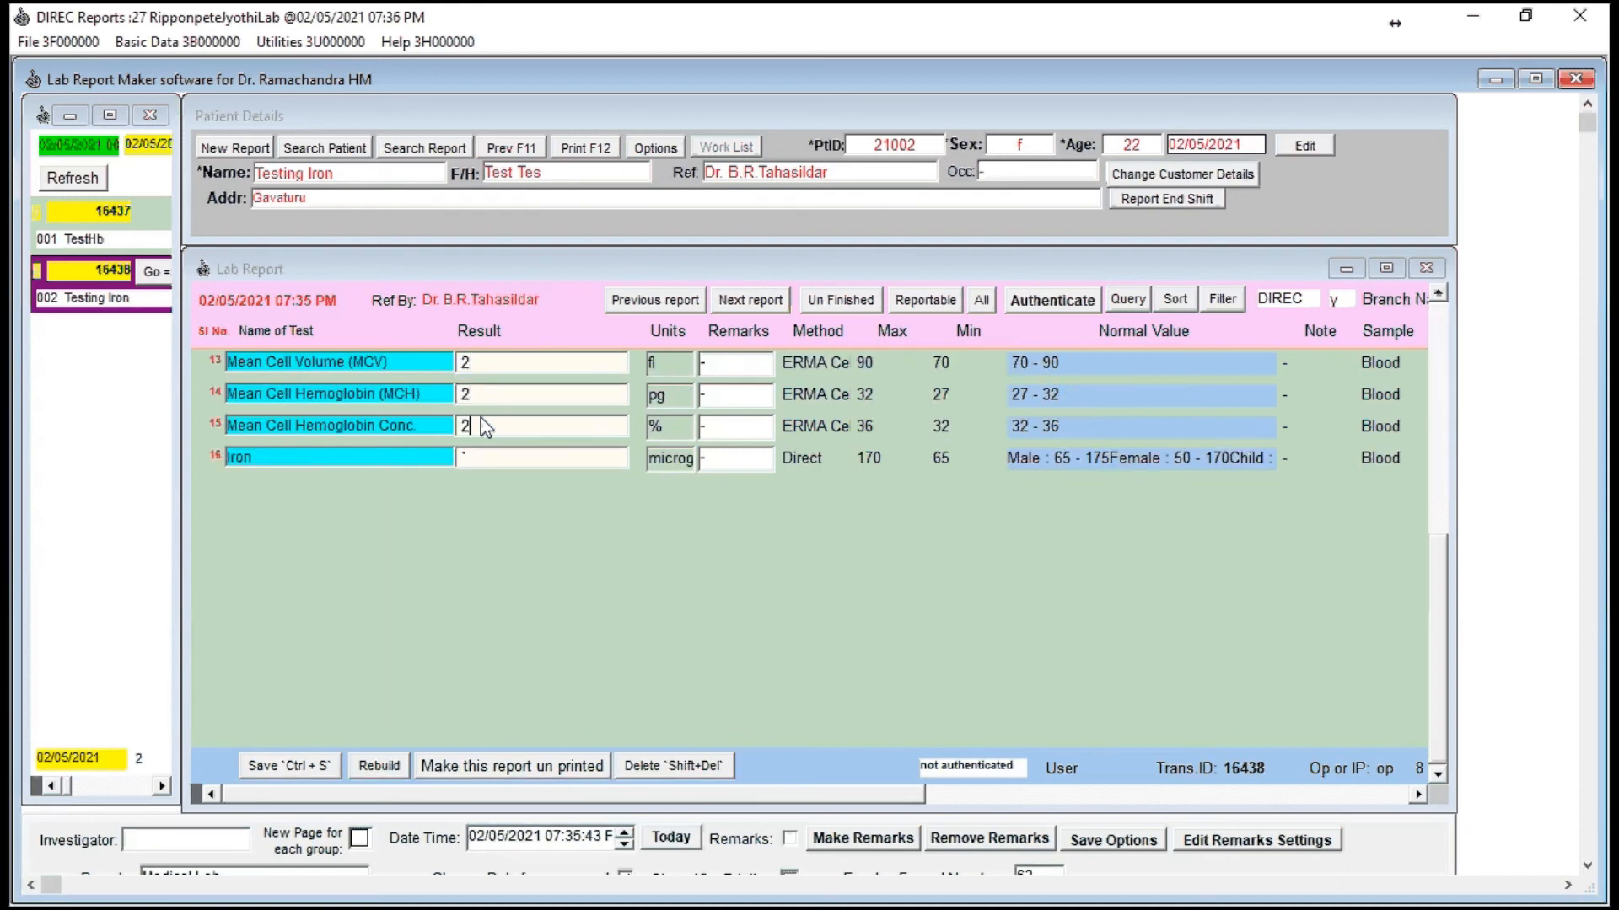
type("2")
key("ctrl+s")
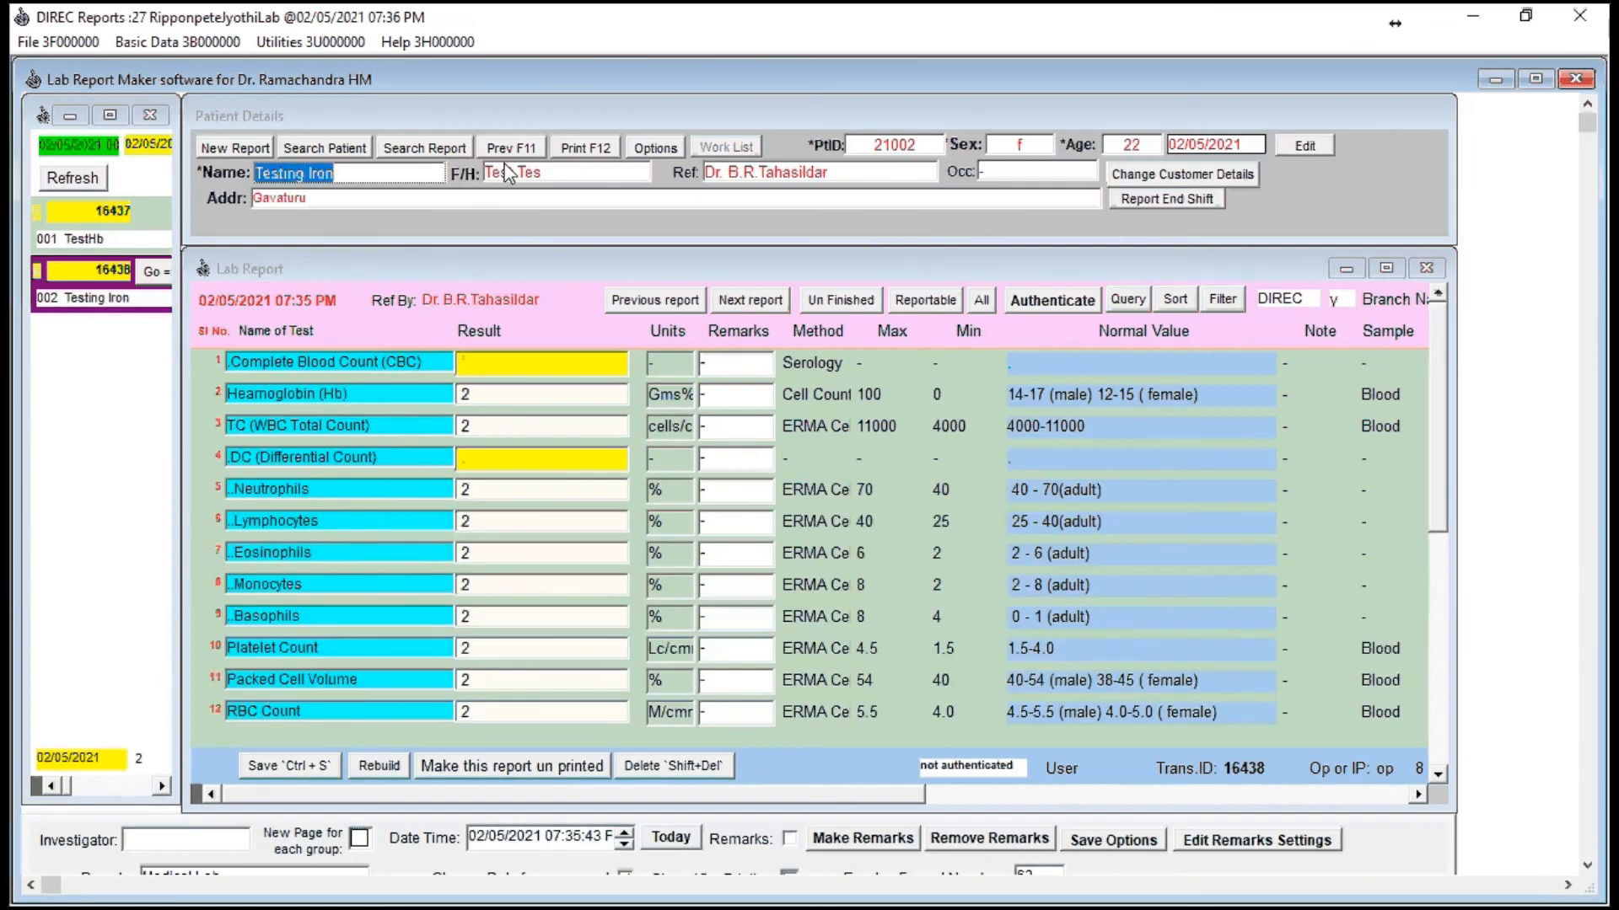
Step: Print the lab report through PDFCreator and save it as a PDF on the Desktop under the suggested file name
left_click(957, 548)
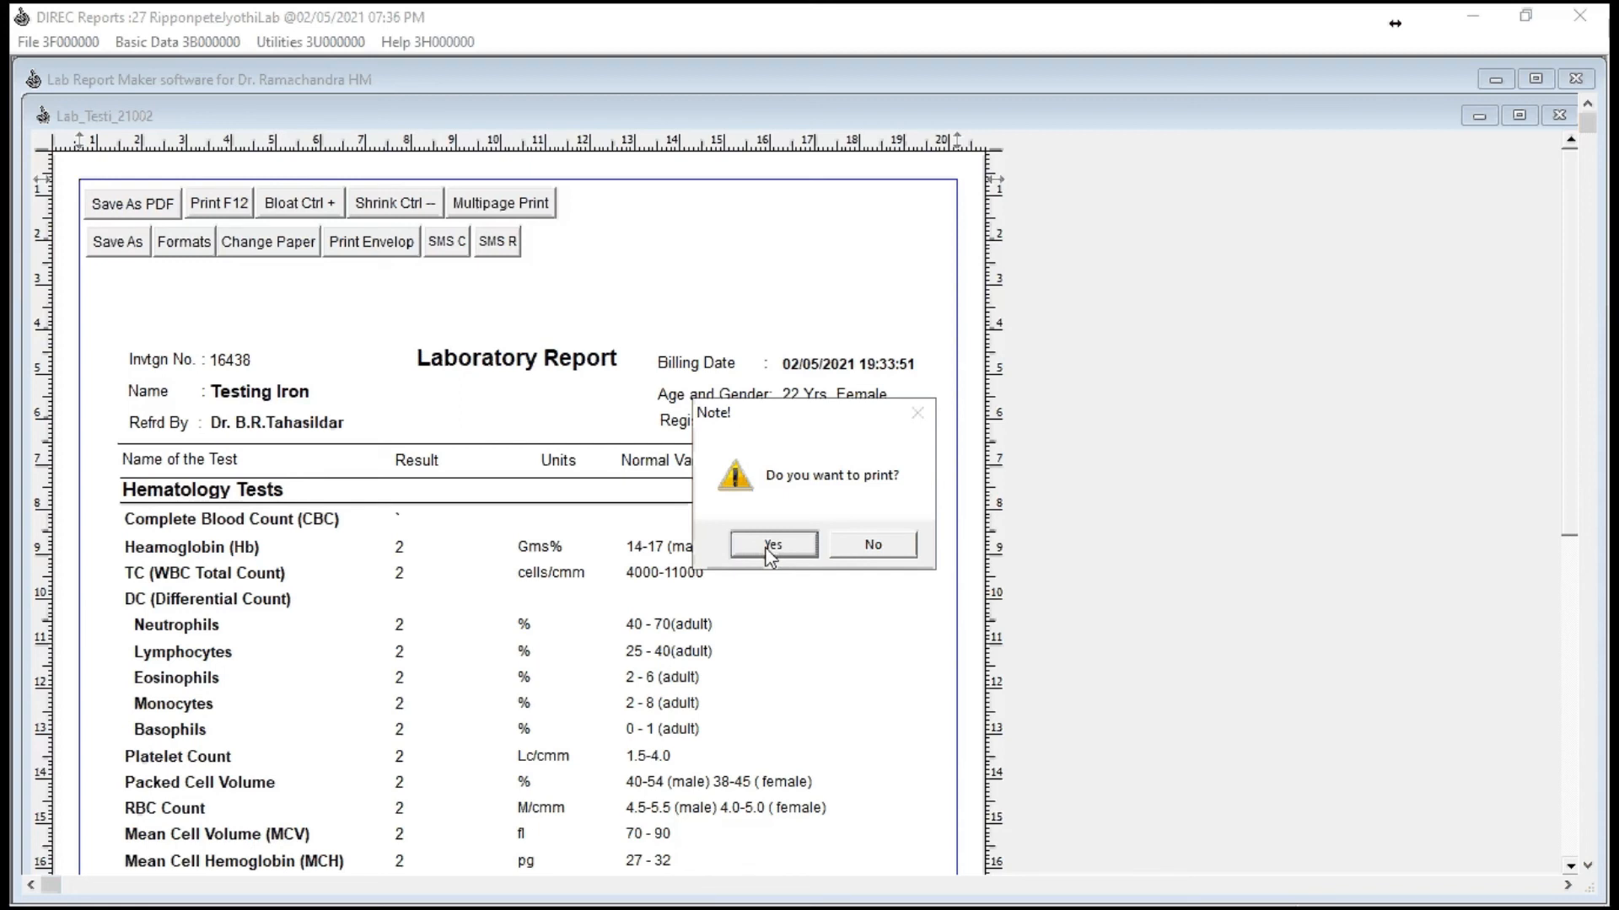
left_click(771, 547)
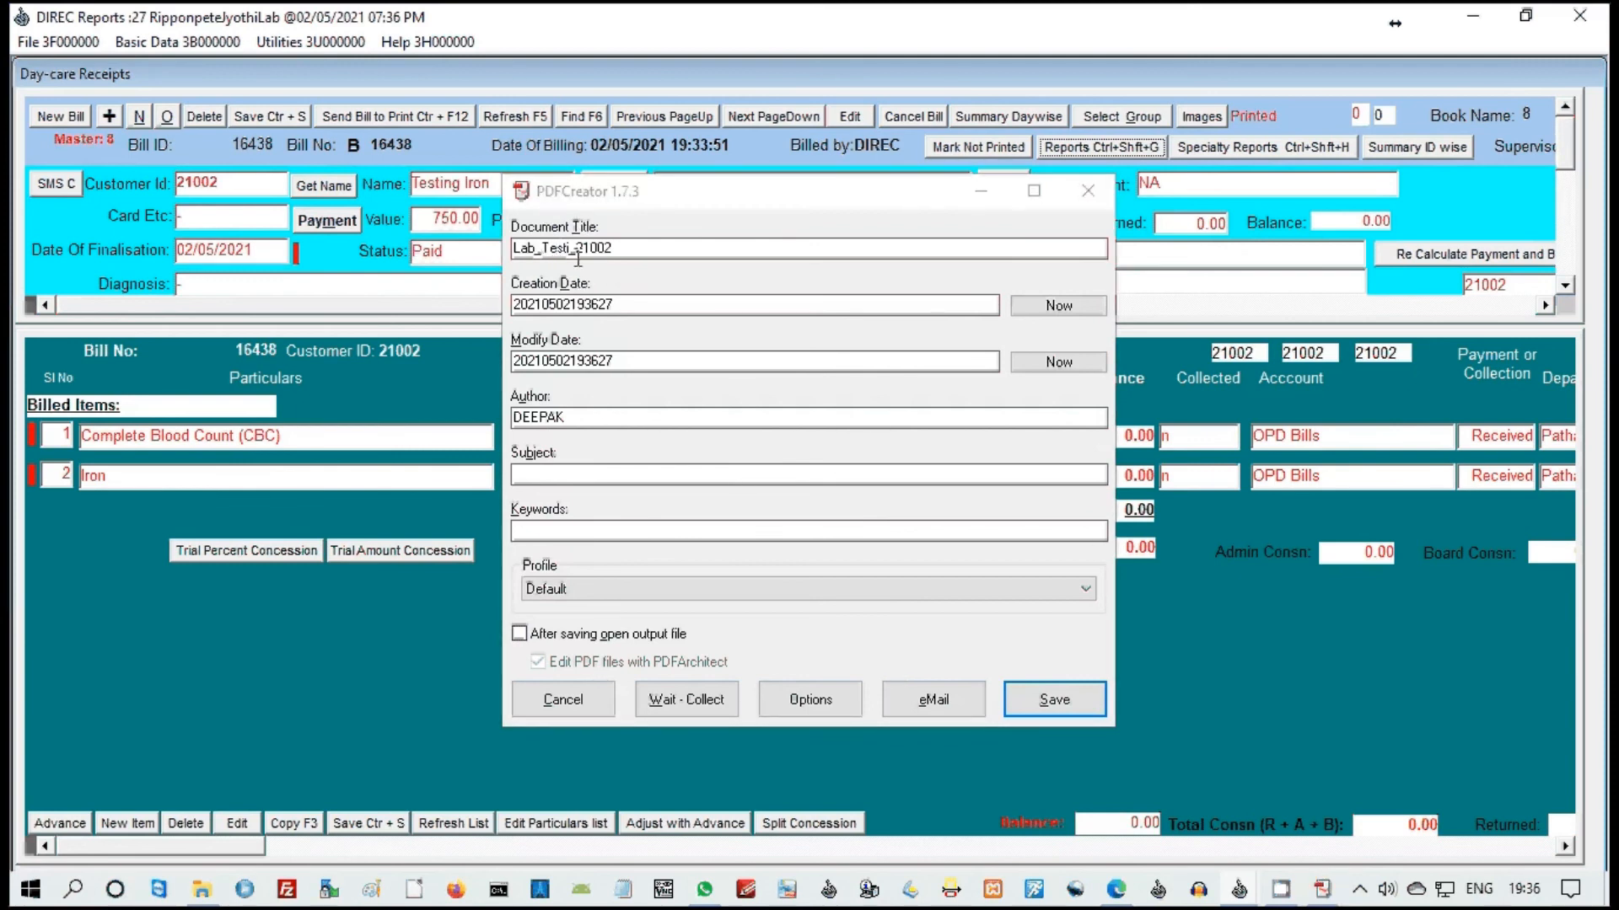
double_click(579, 253)
left_click(615, 249)
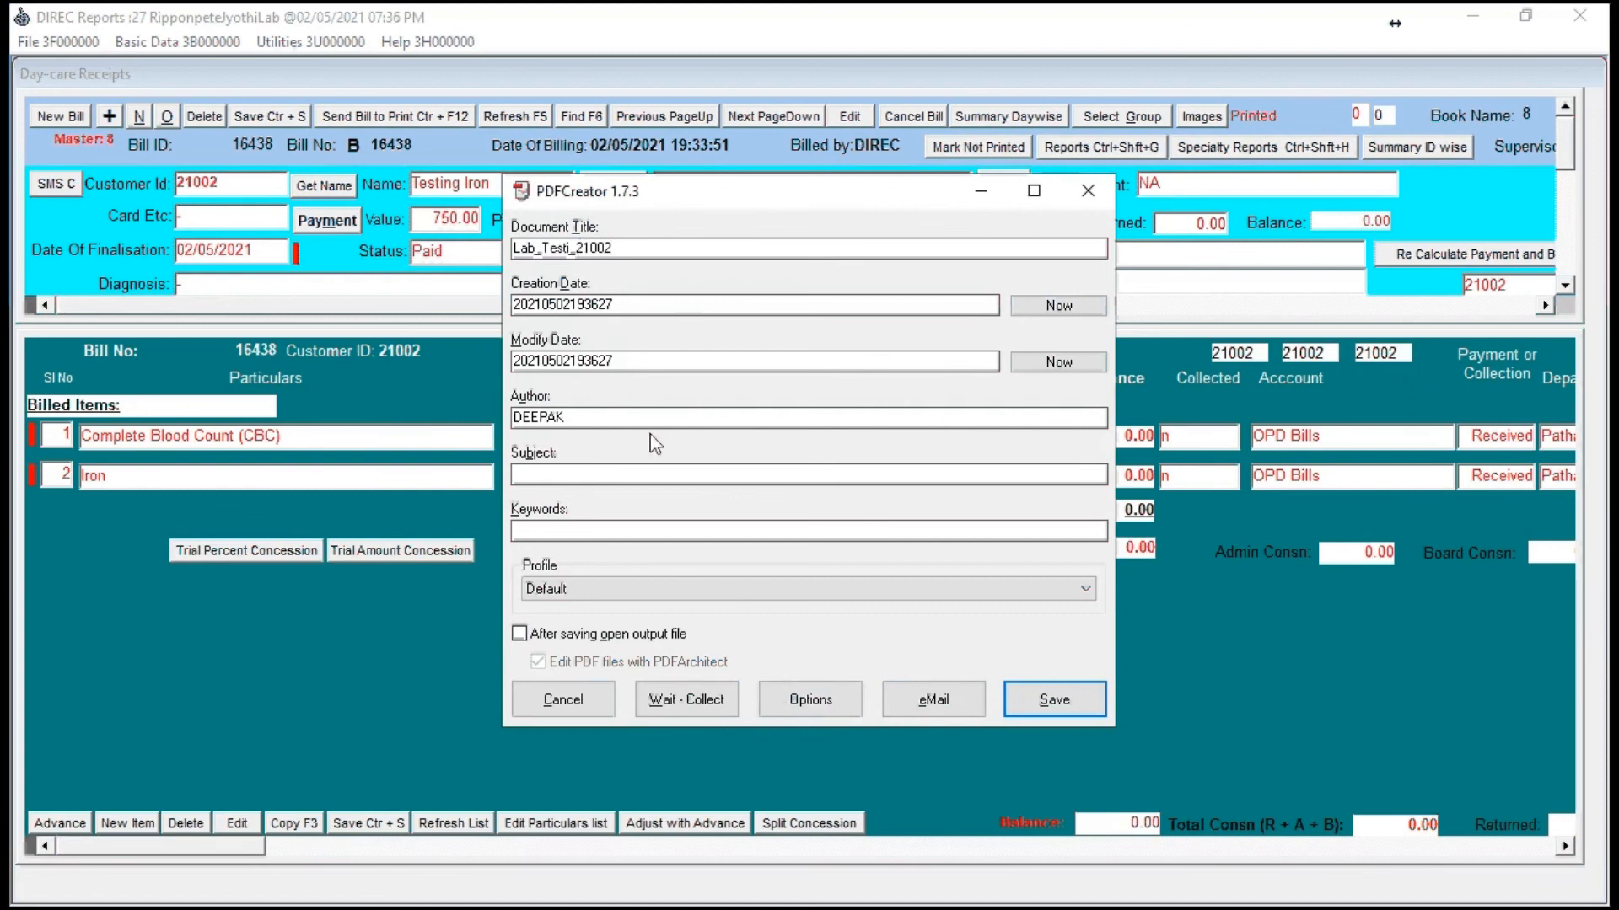
mouse_move(541, 247)
left_mouse_down()
mouse_move(583, 249)
mouse_move(570, 249)
left_mouse_up()
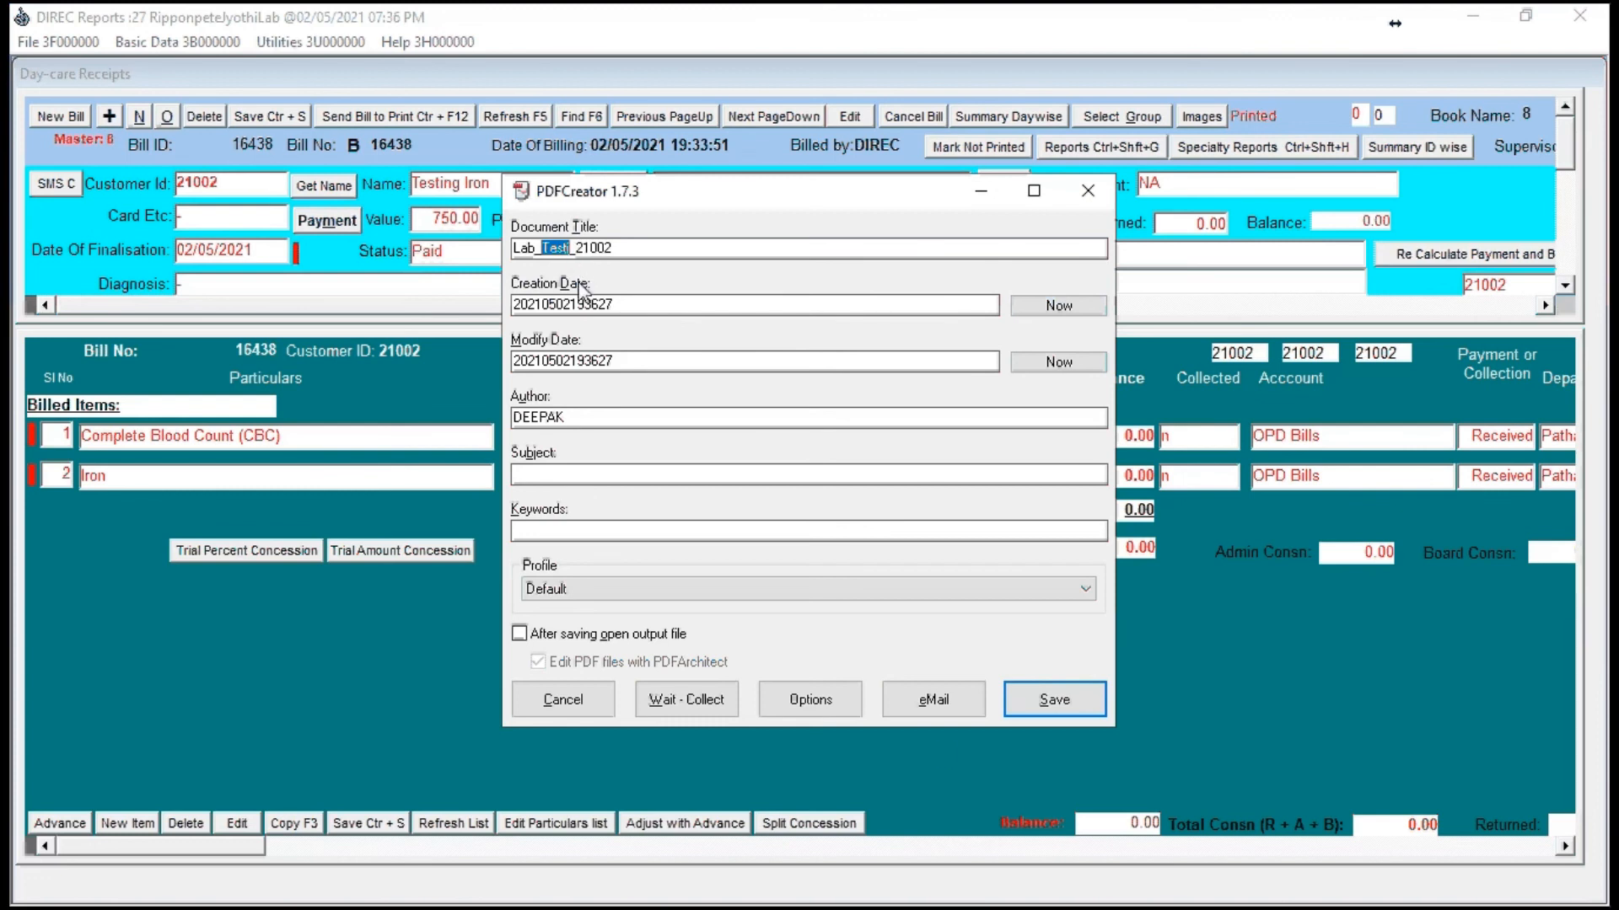
left_click(1052, 711)
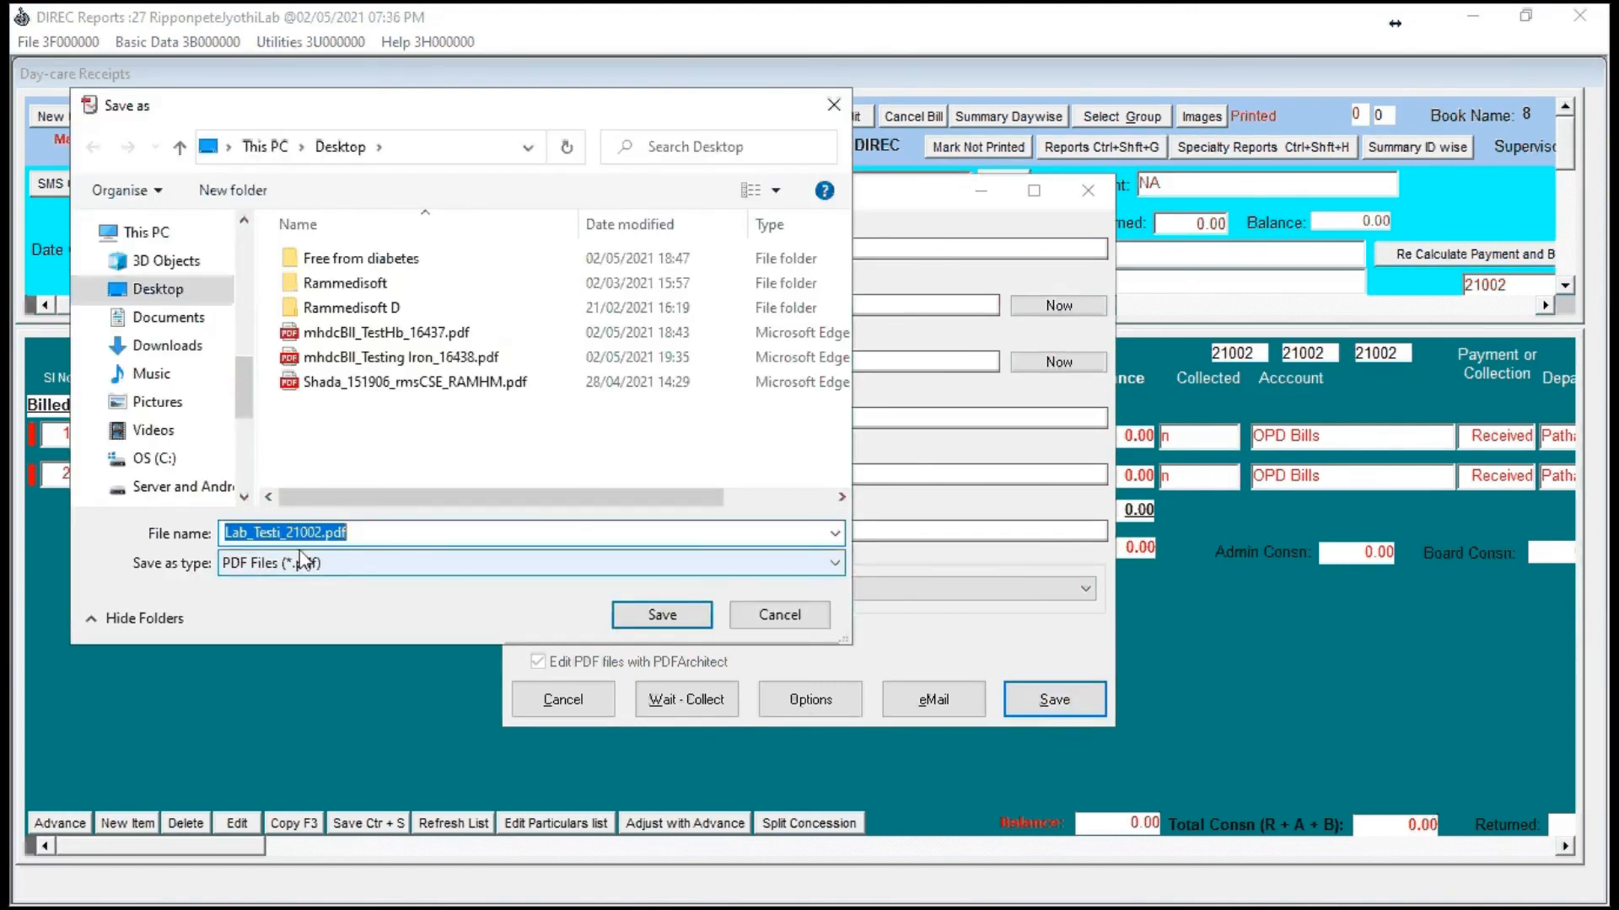
left_click(646, 628)
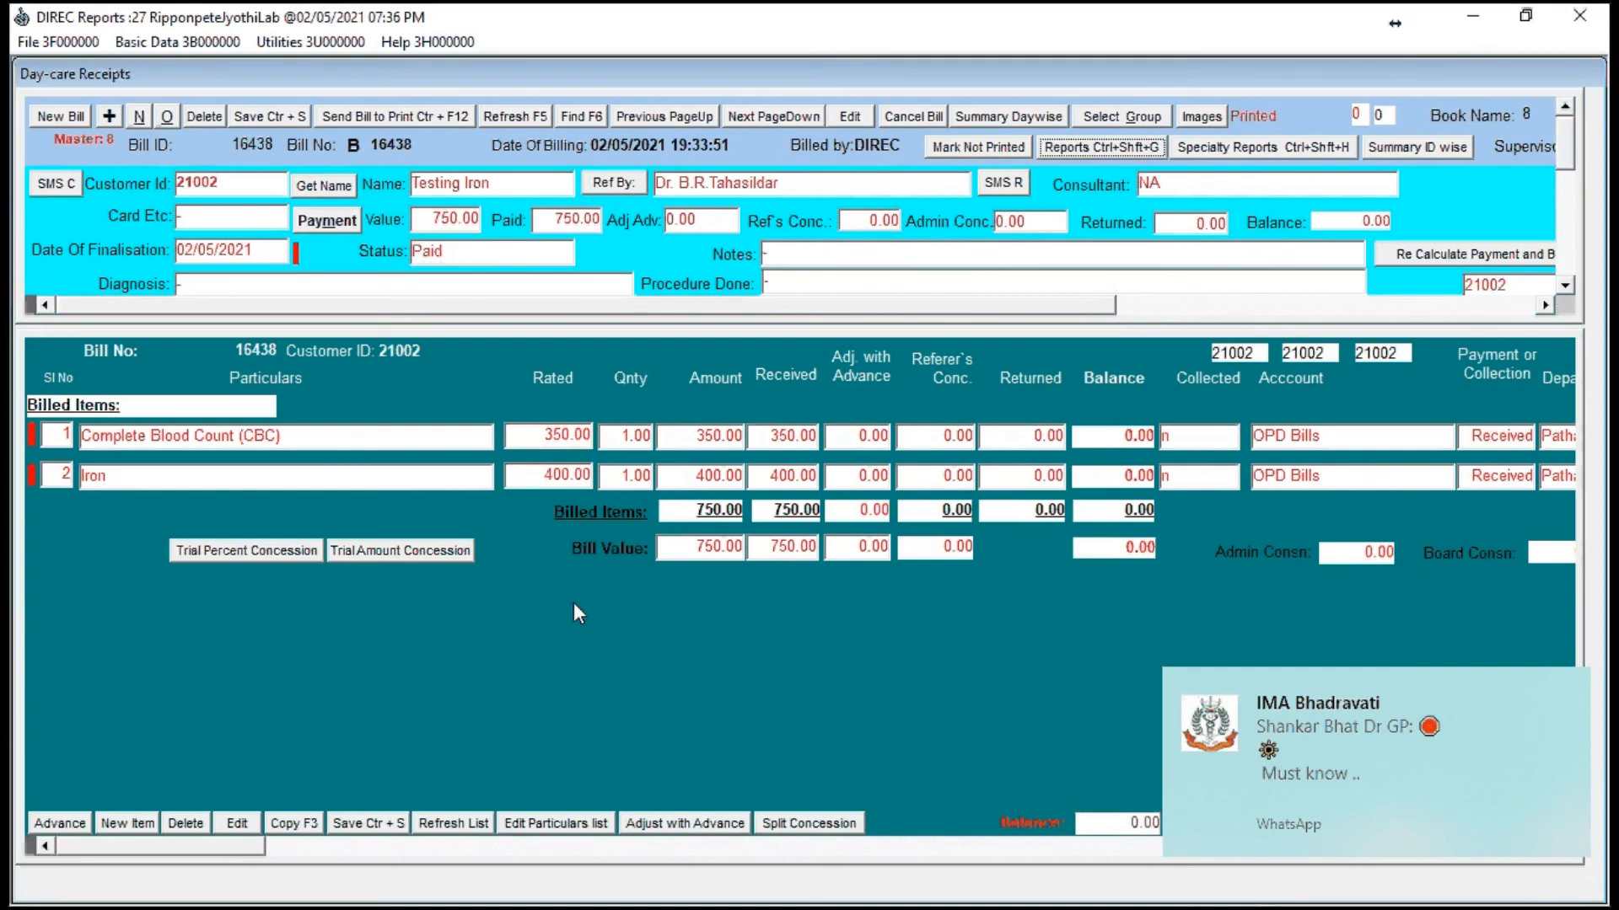
left_click(464, 657)
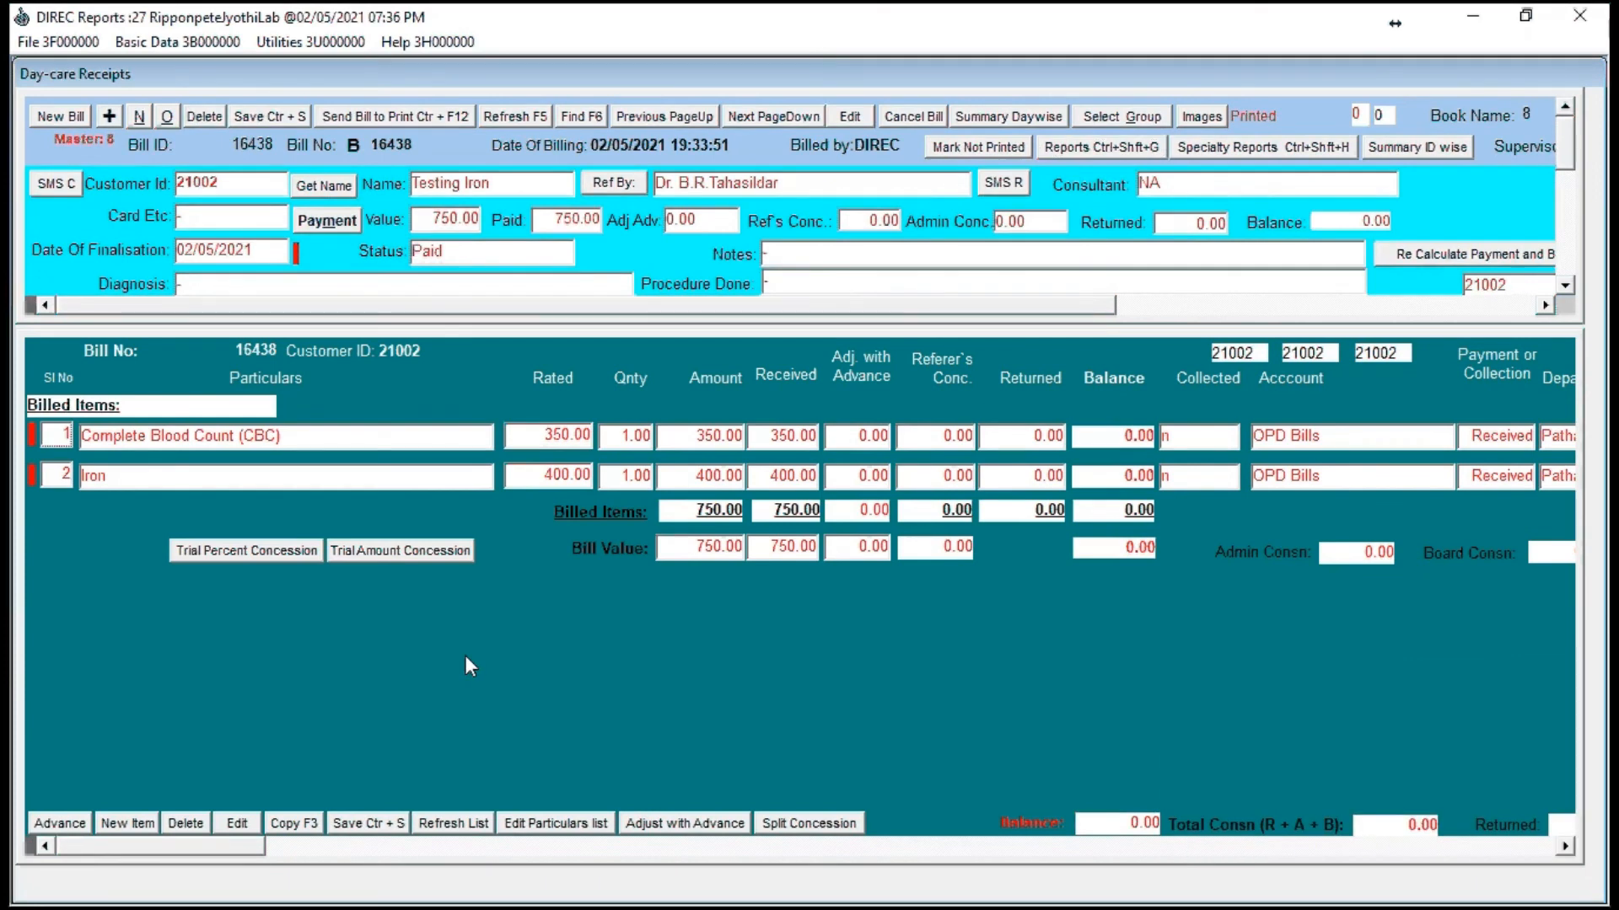
key("Escape")
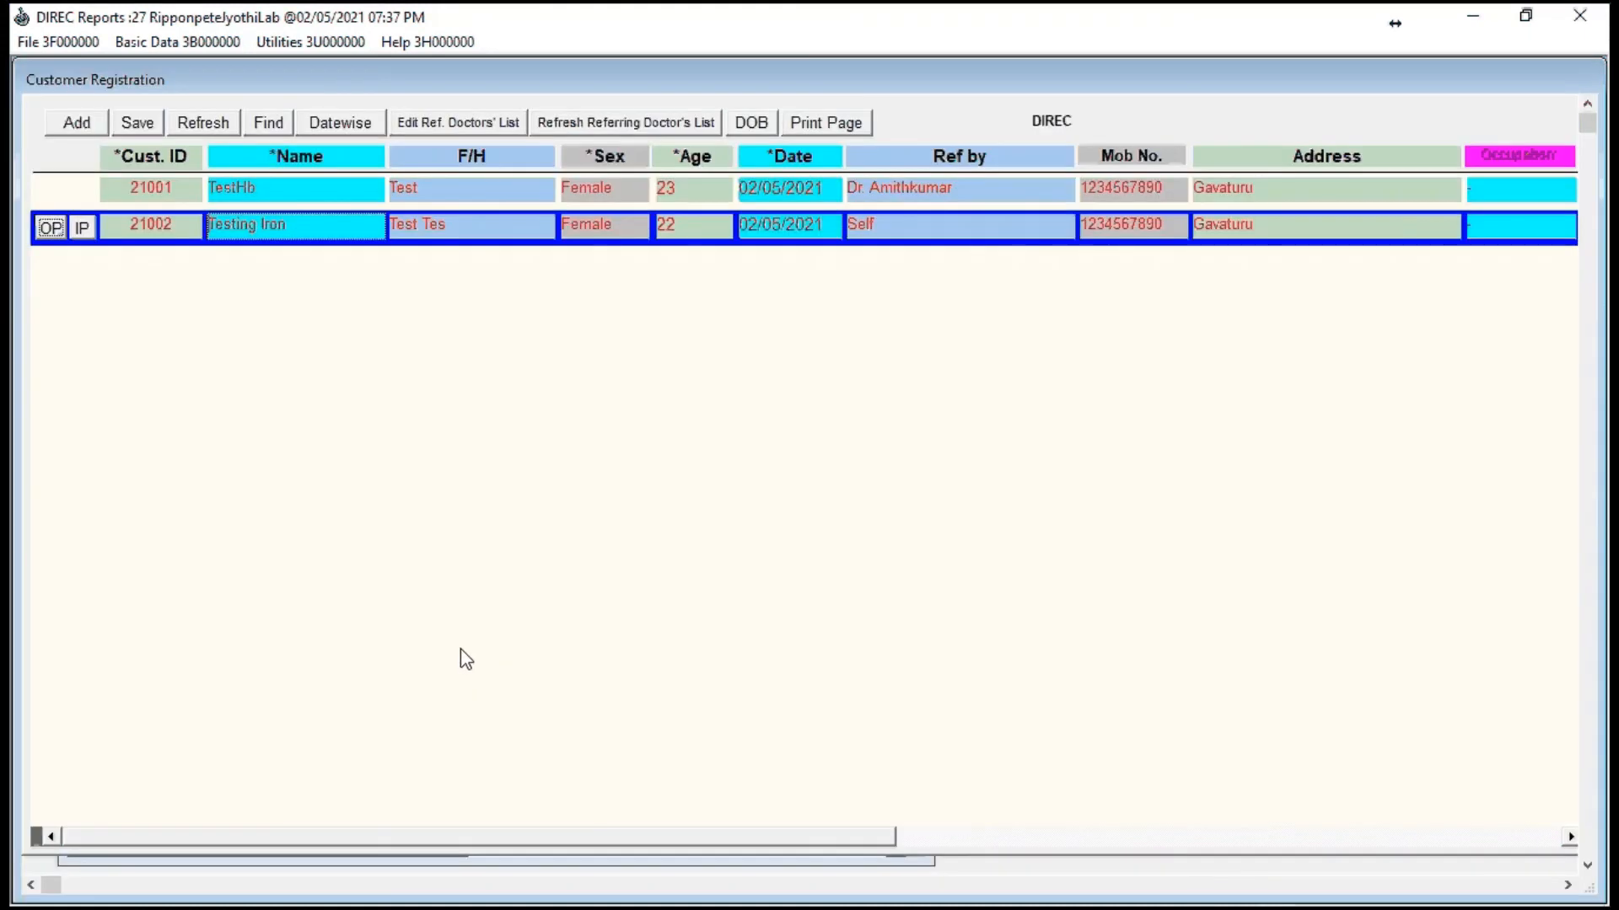
key("ctrl+Tab")
key("ctrl+Tab")
key("ctrl+Tab")
key("ctrl+Tab")
key("ctrl+Tab")
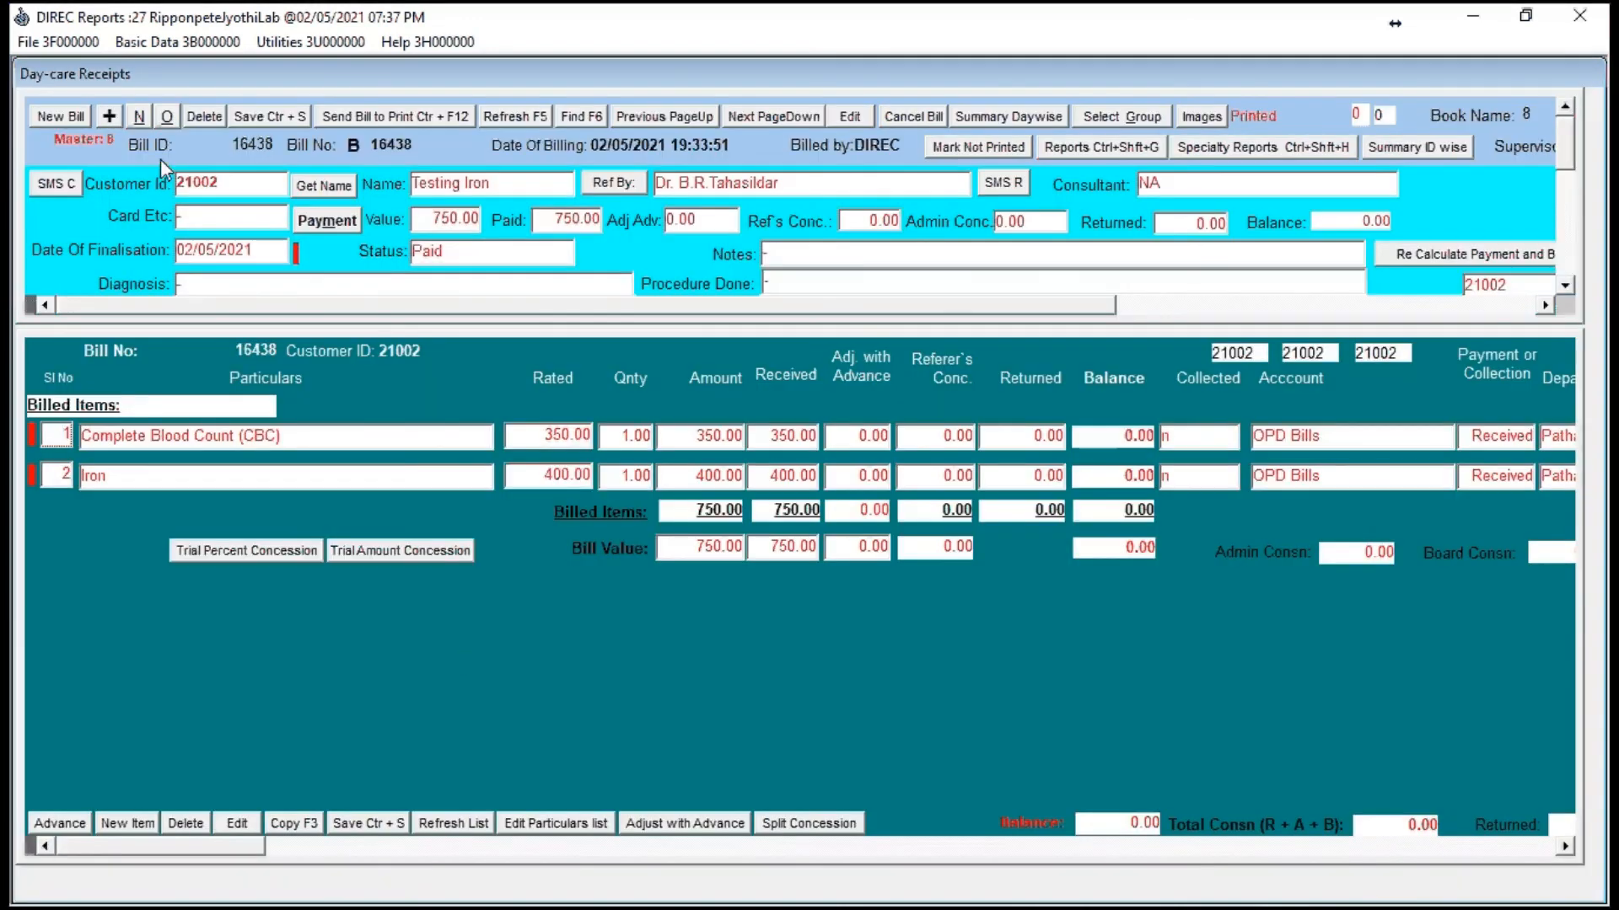
Step: Reopen the Iron test customer's report in Lab Report Maker and examine its print preview through to the end of the page
left_click(93, 43)
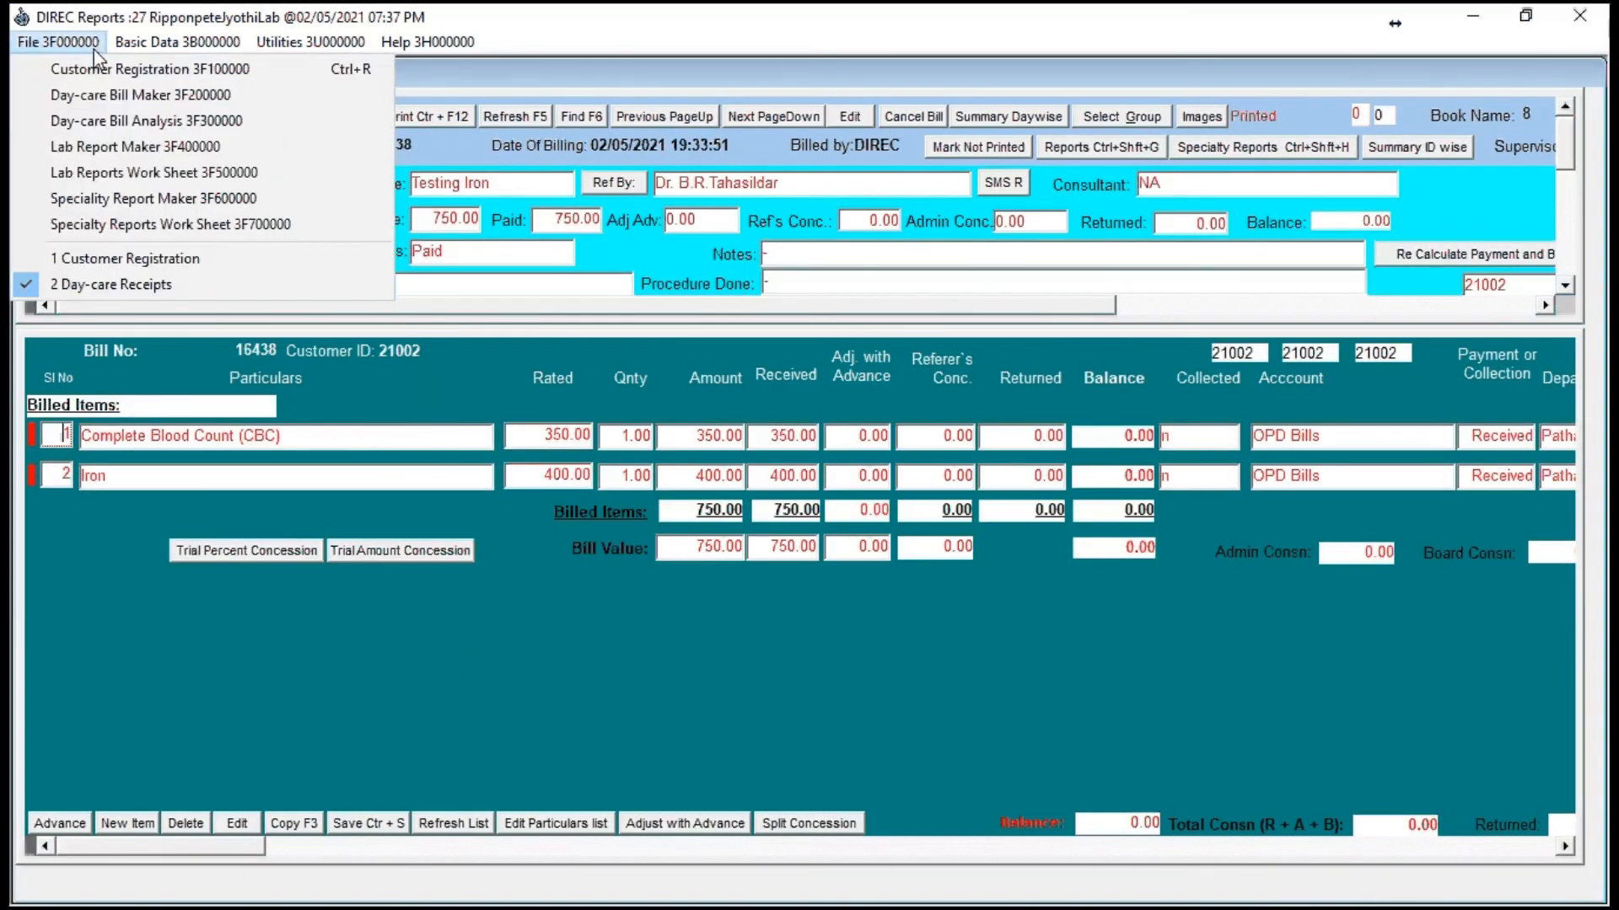
left_click(154, 150)
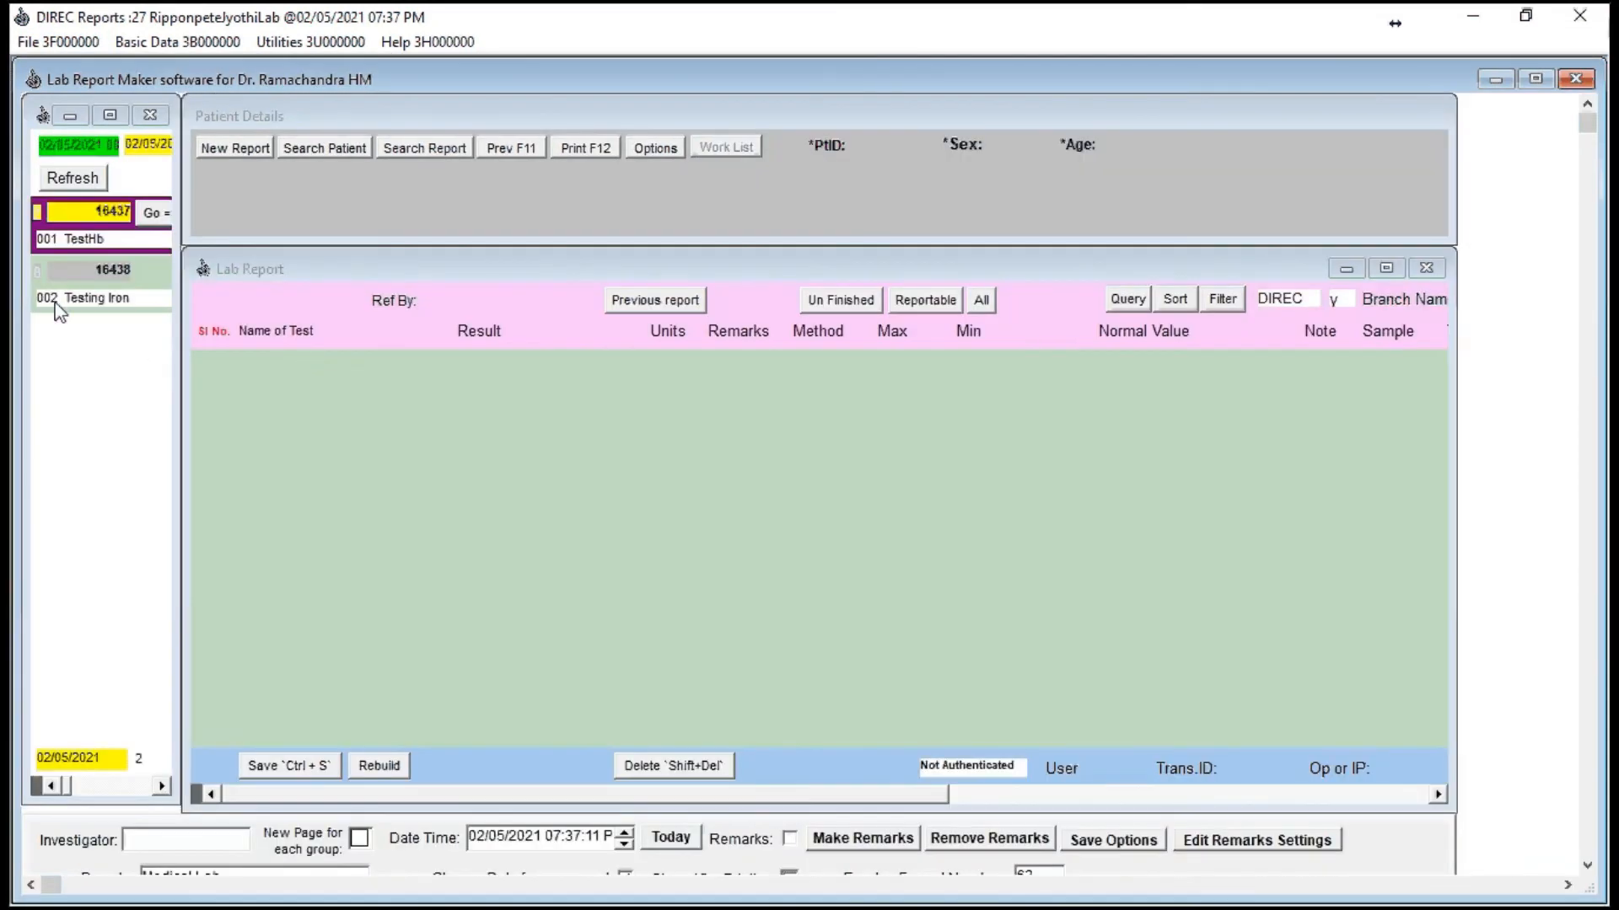
left_click(82, 278)
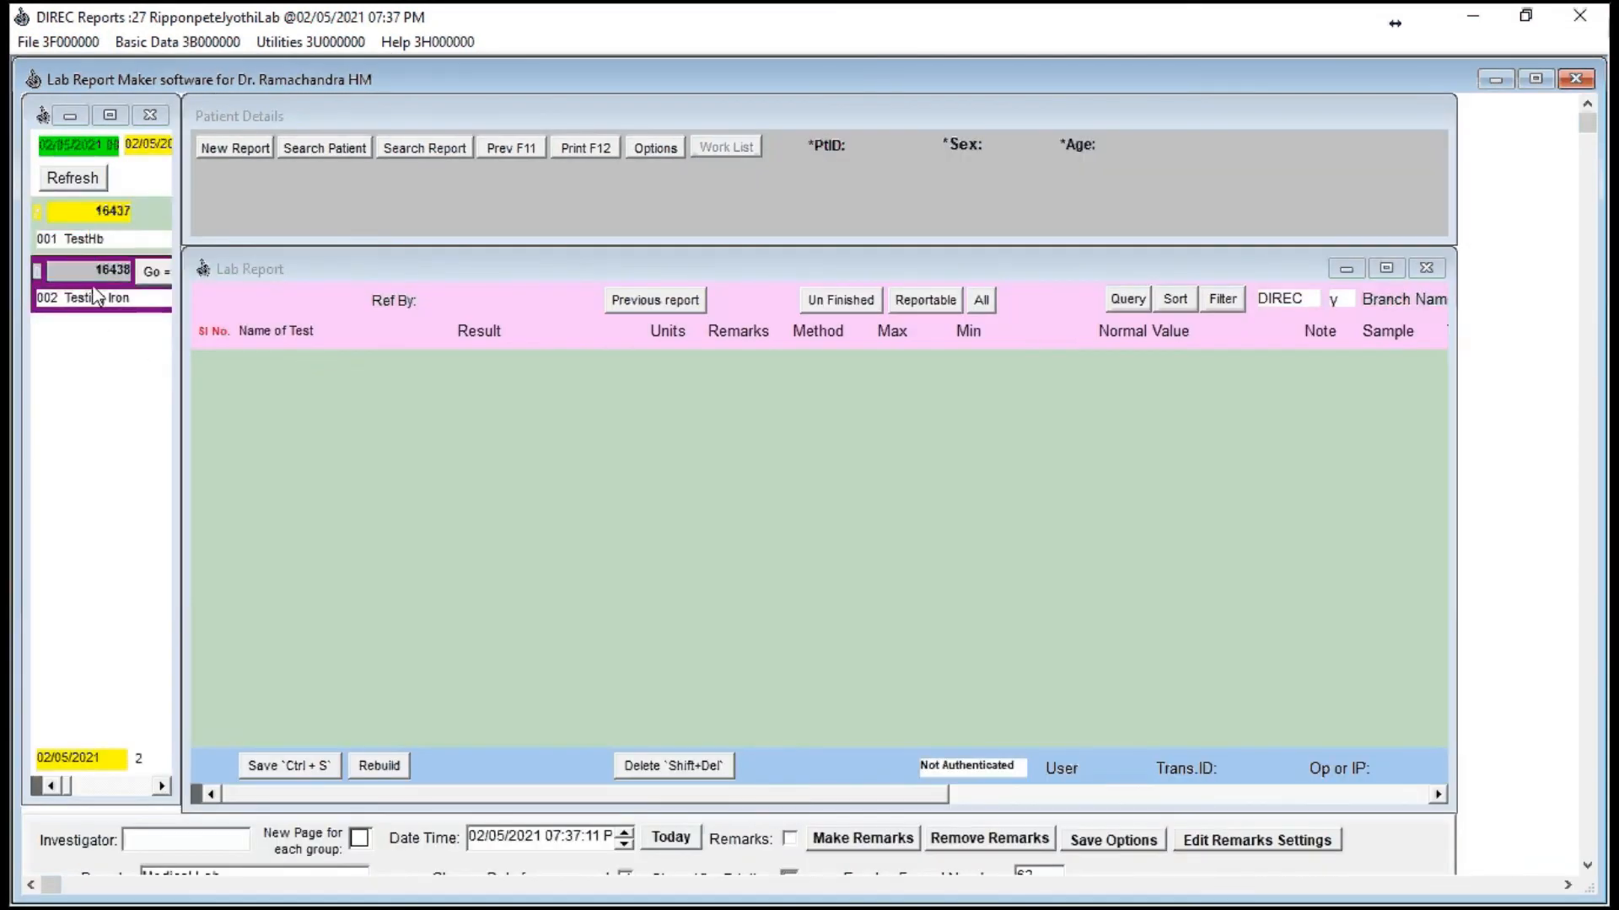
left_click(156, 271)
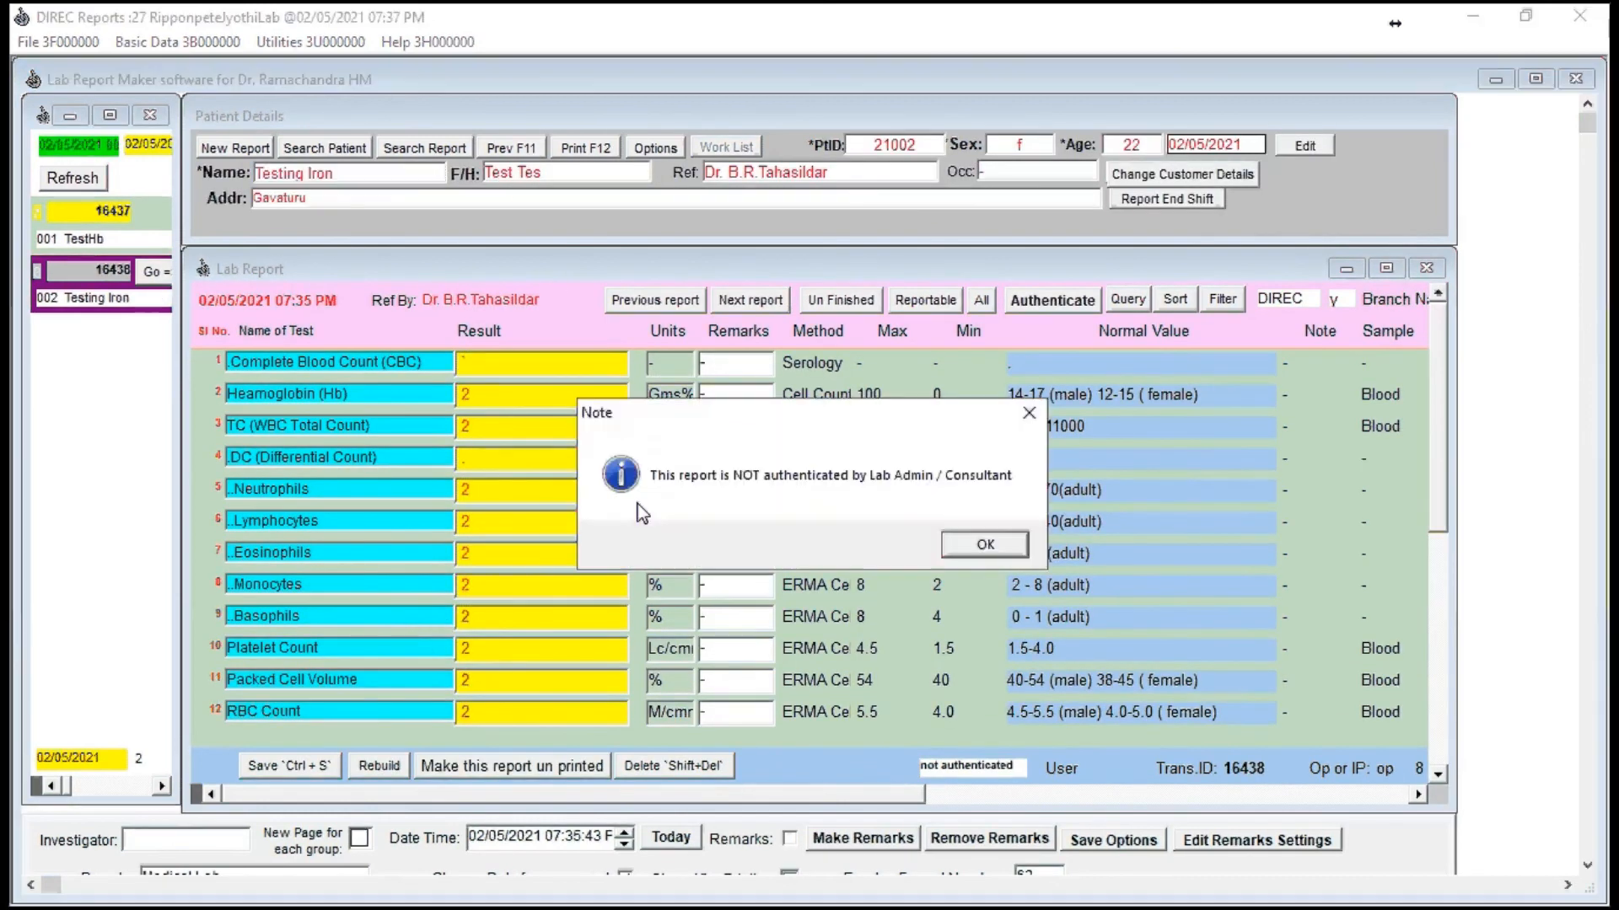
left_click(963, 548)
left_click(770, 555)
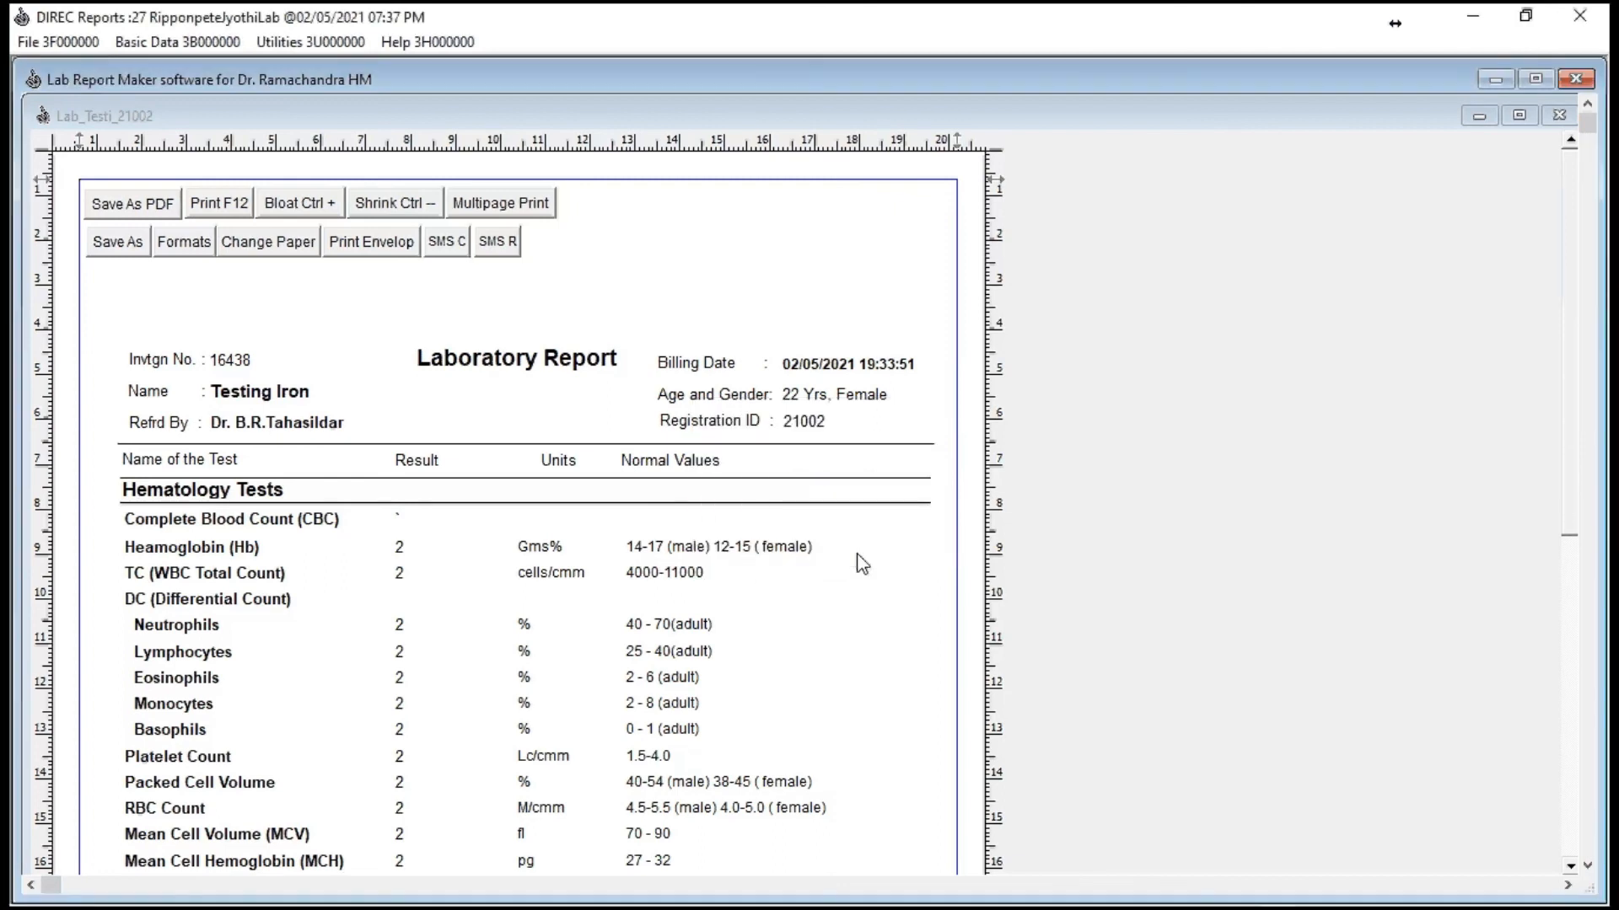
scroll(661, 588, "down", 5)
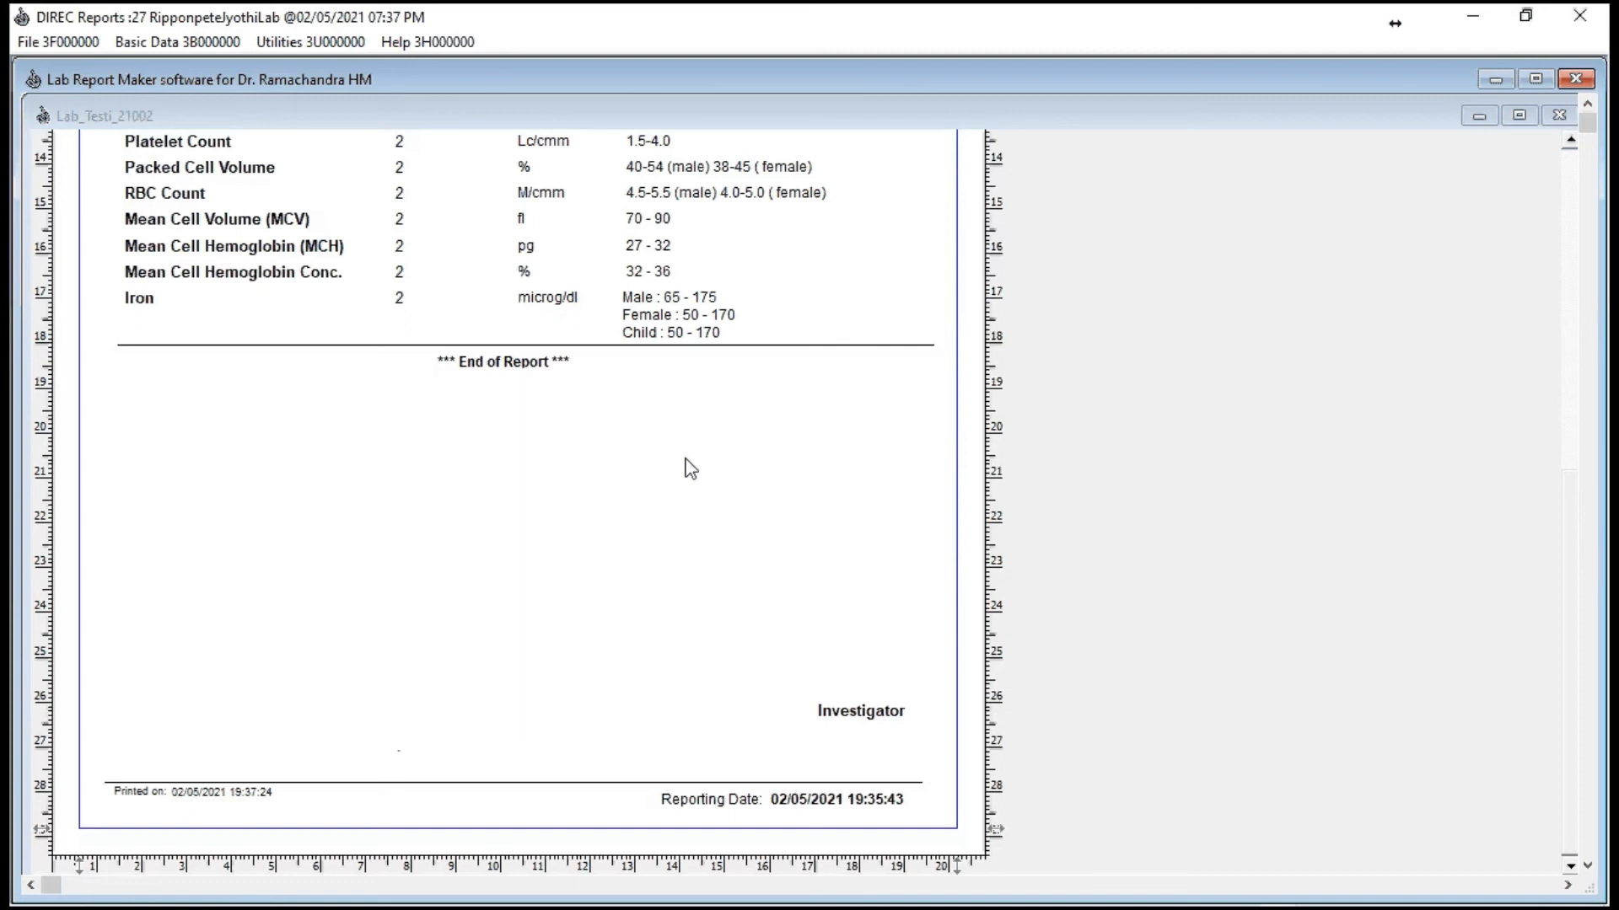
Step: Switch to the Desktop, open the saved lab report PDF, check the results down to Iron, and minimise it
left_click(1473, 22)
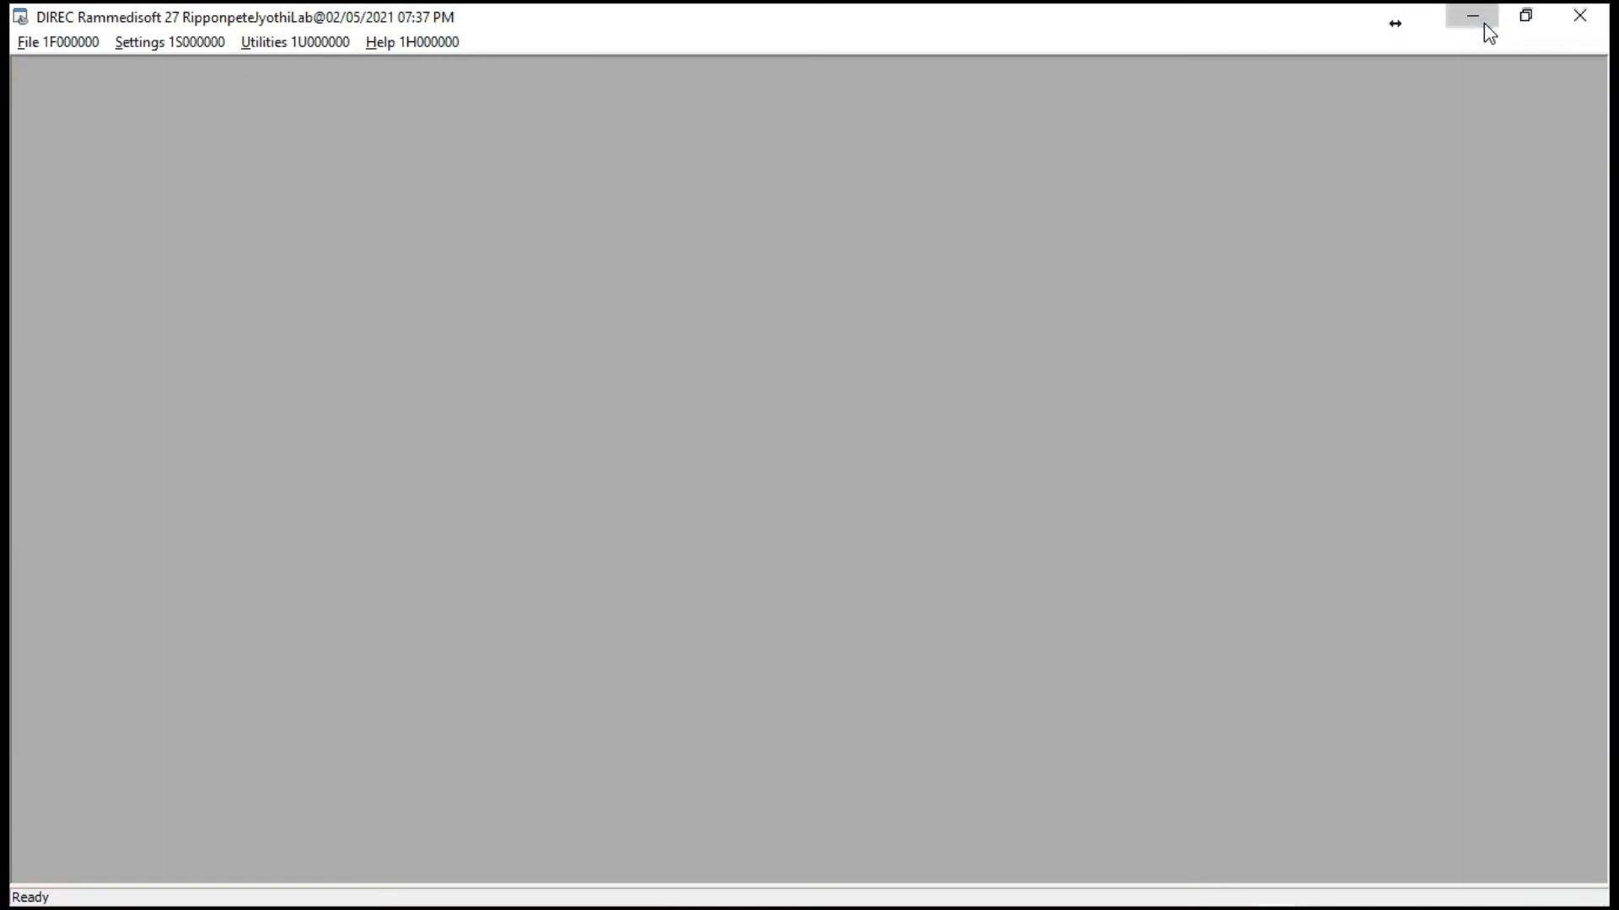
left_click(1482, 23)
left_click(160, 441)
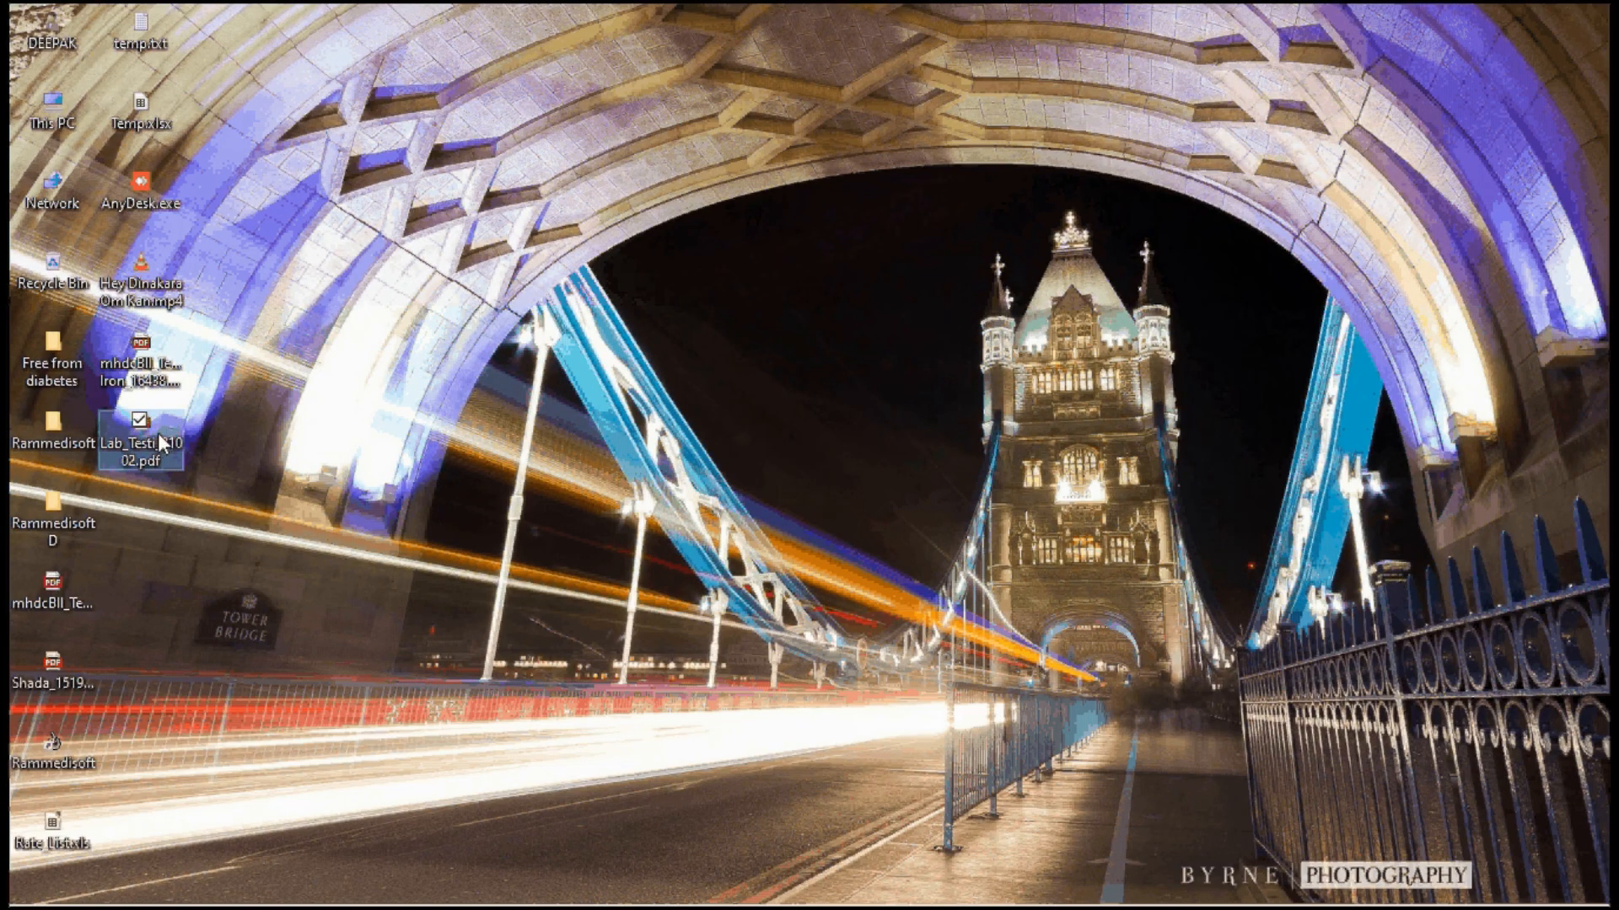
left_click(131, 434)
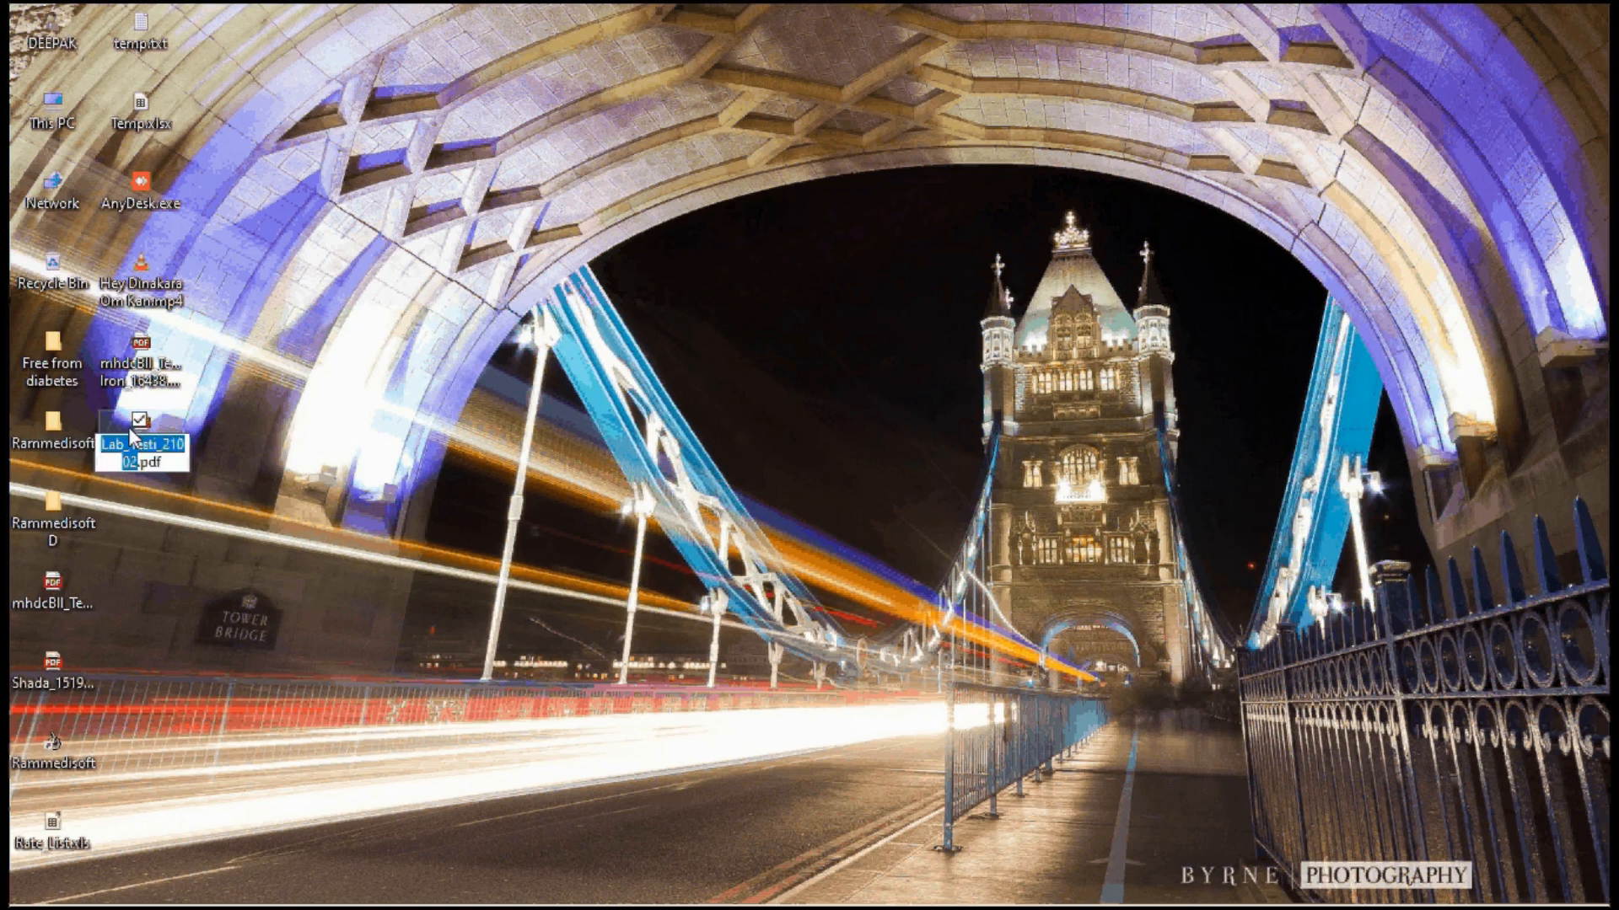
left_click(126, 423)
double_click(127, 431)
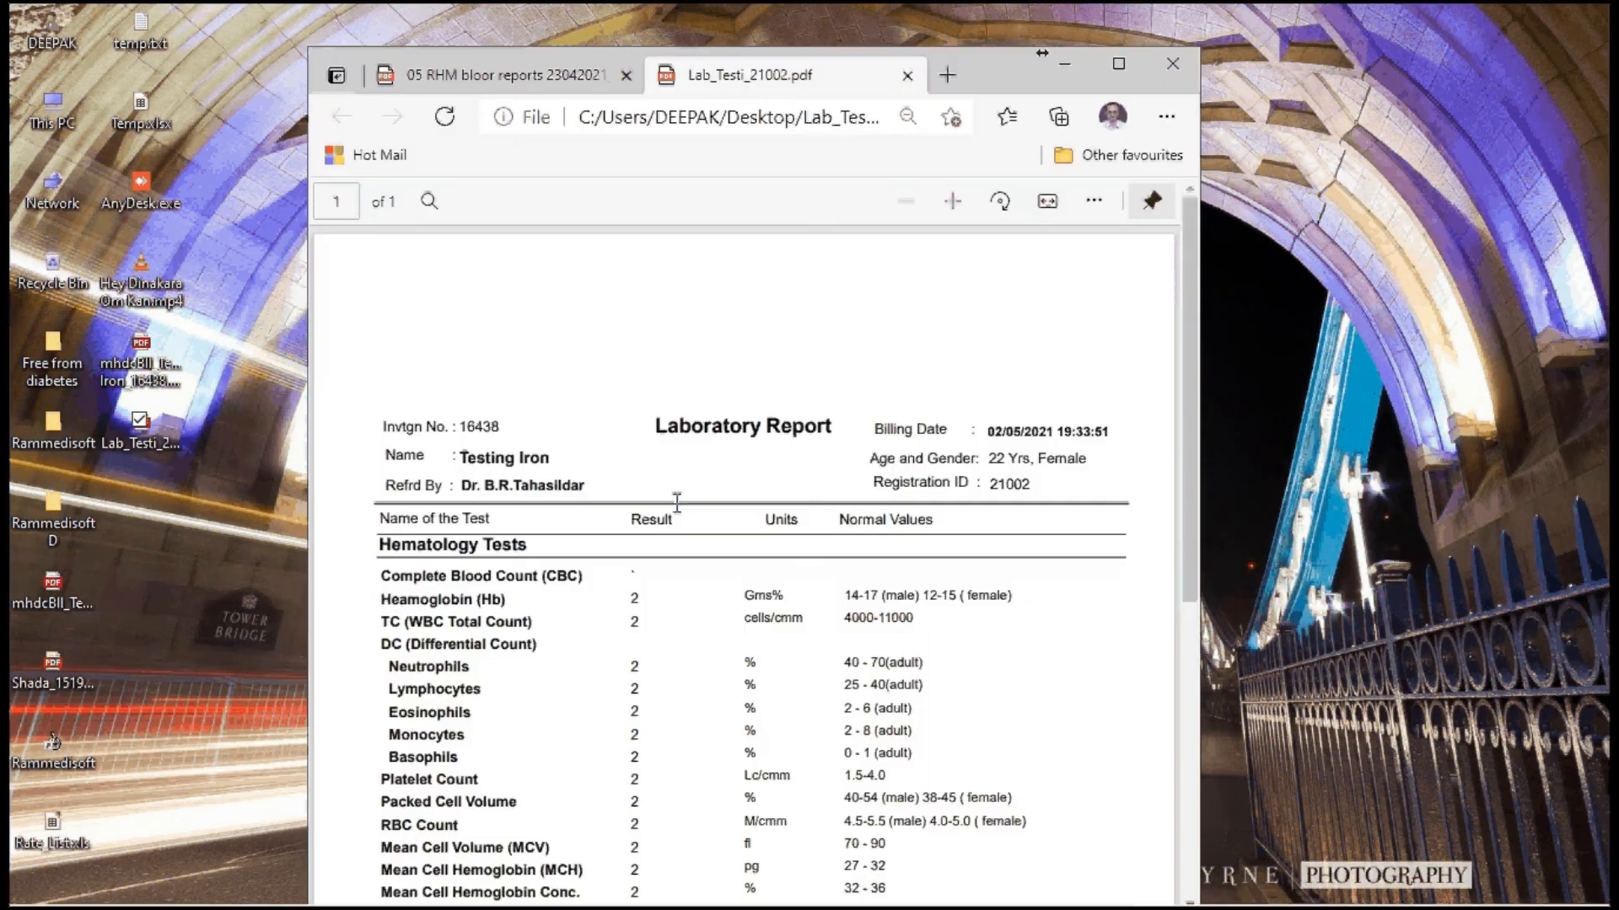
scroll(677, 502, "down", 3)
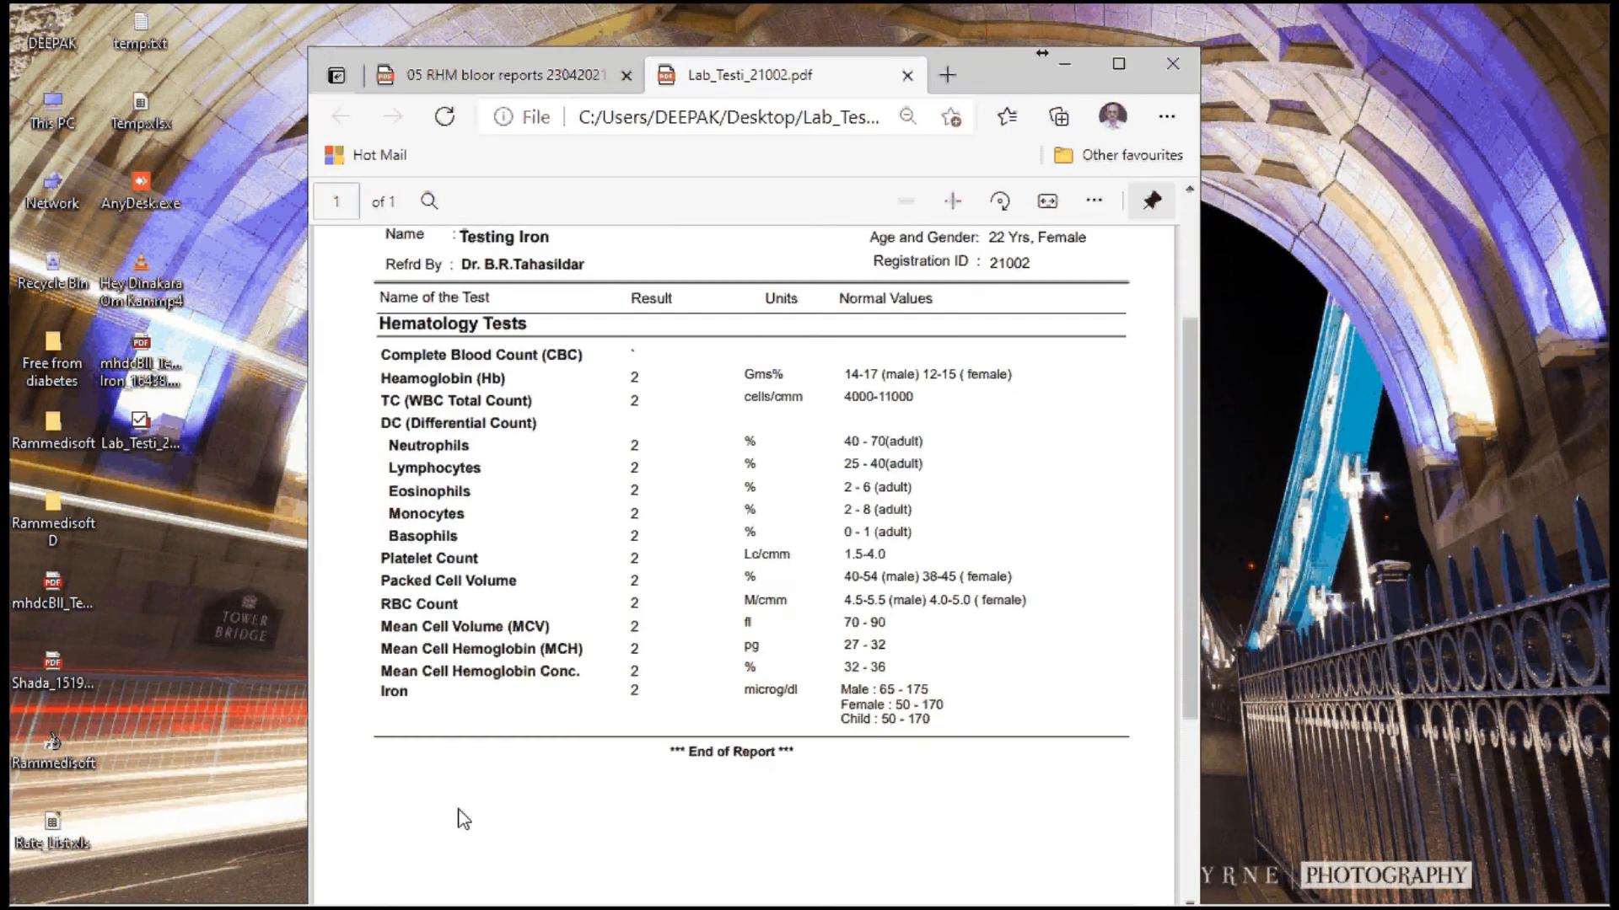
left_click(1079, 59)
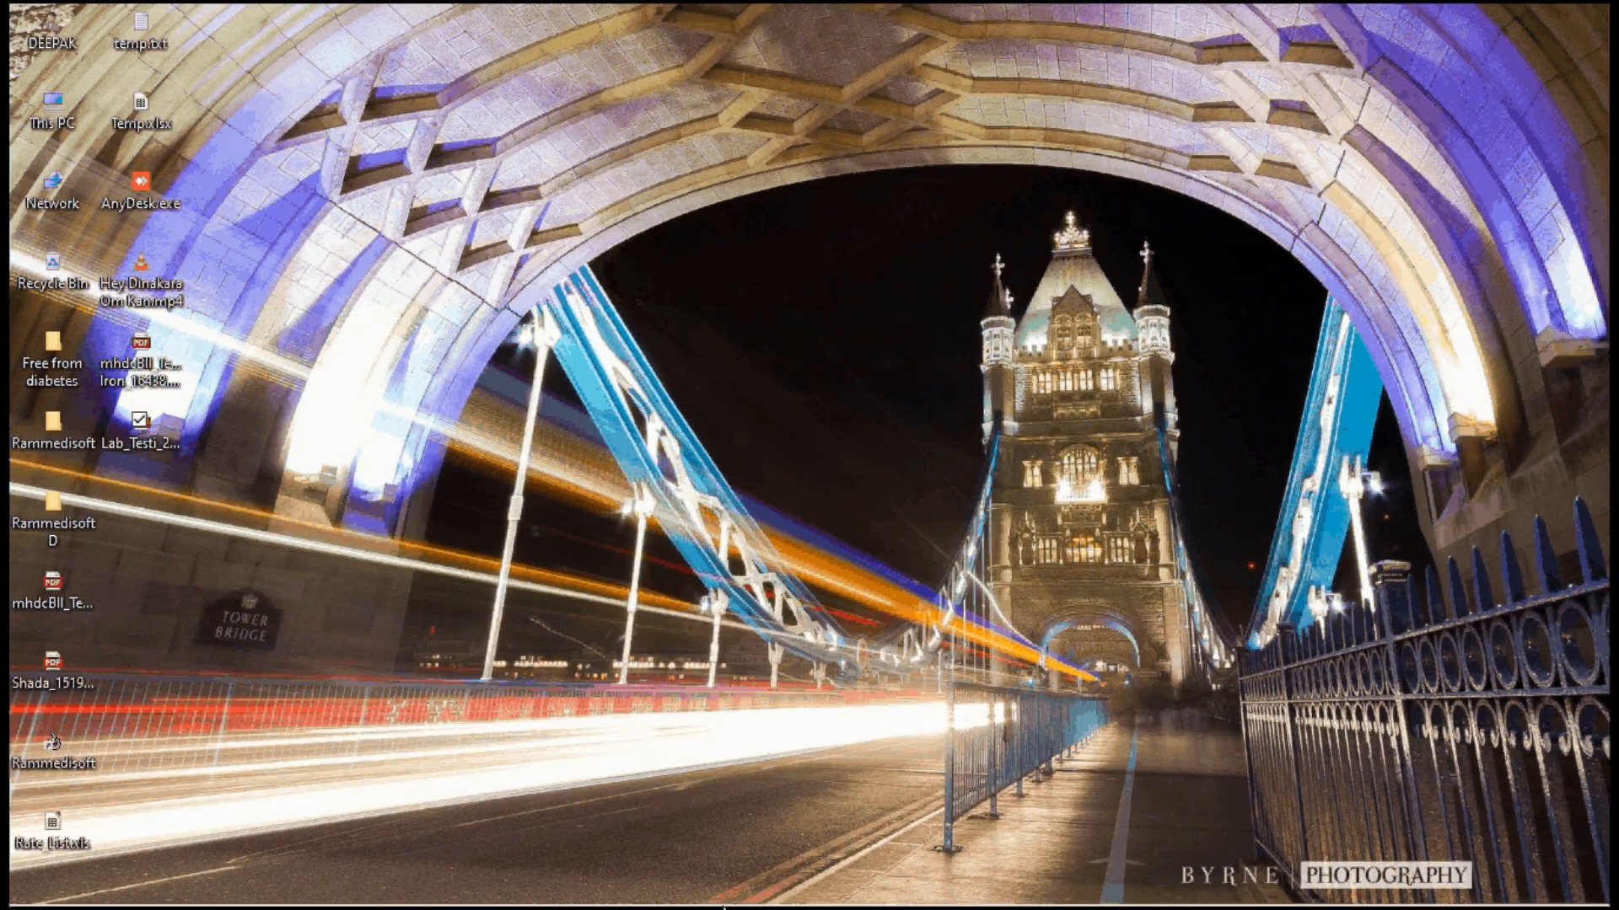
mouse_move(723, 908)
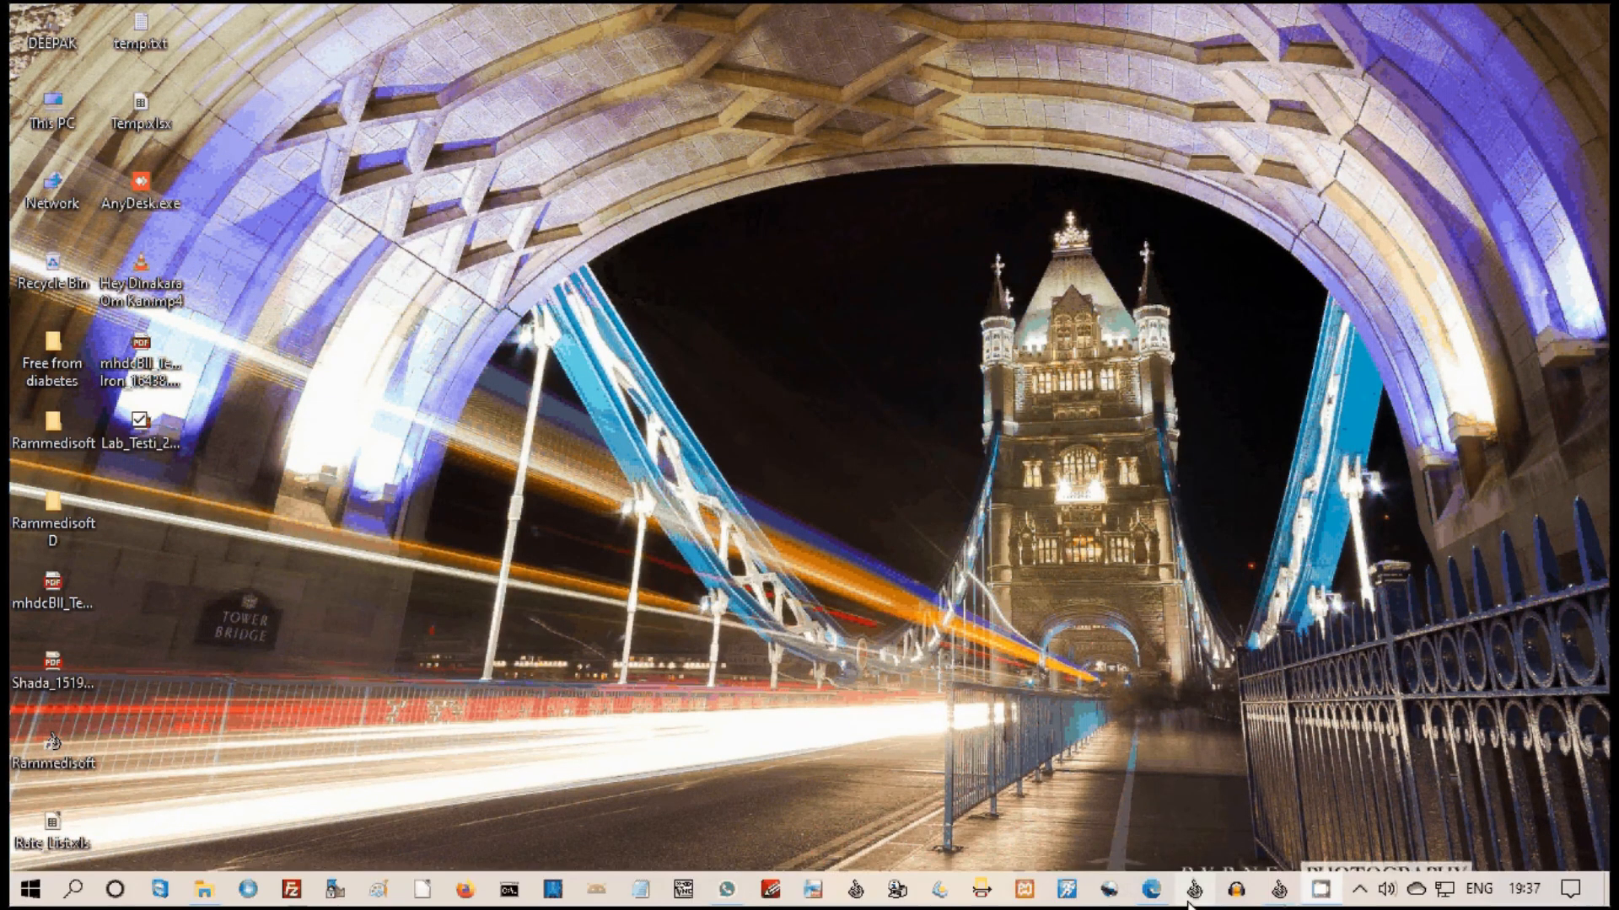
left_click(1151, 889)
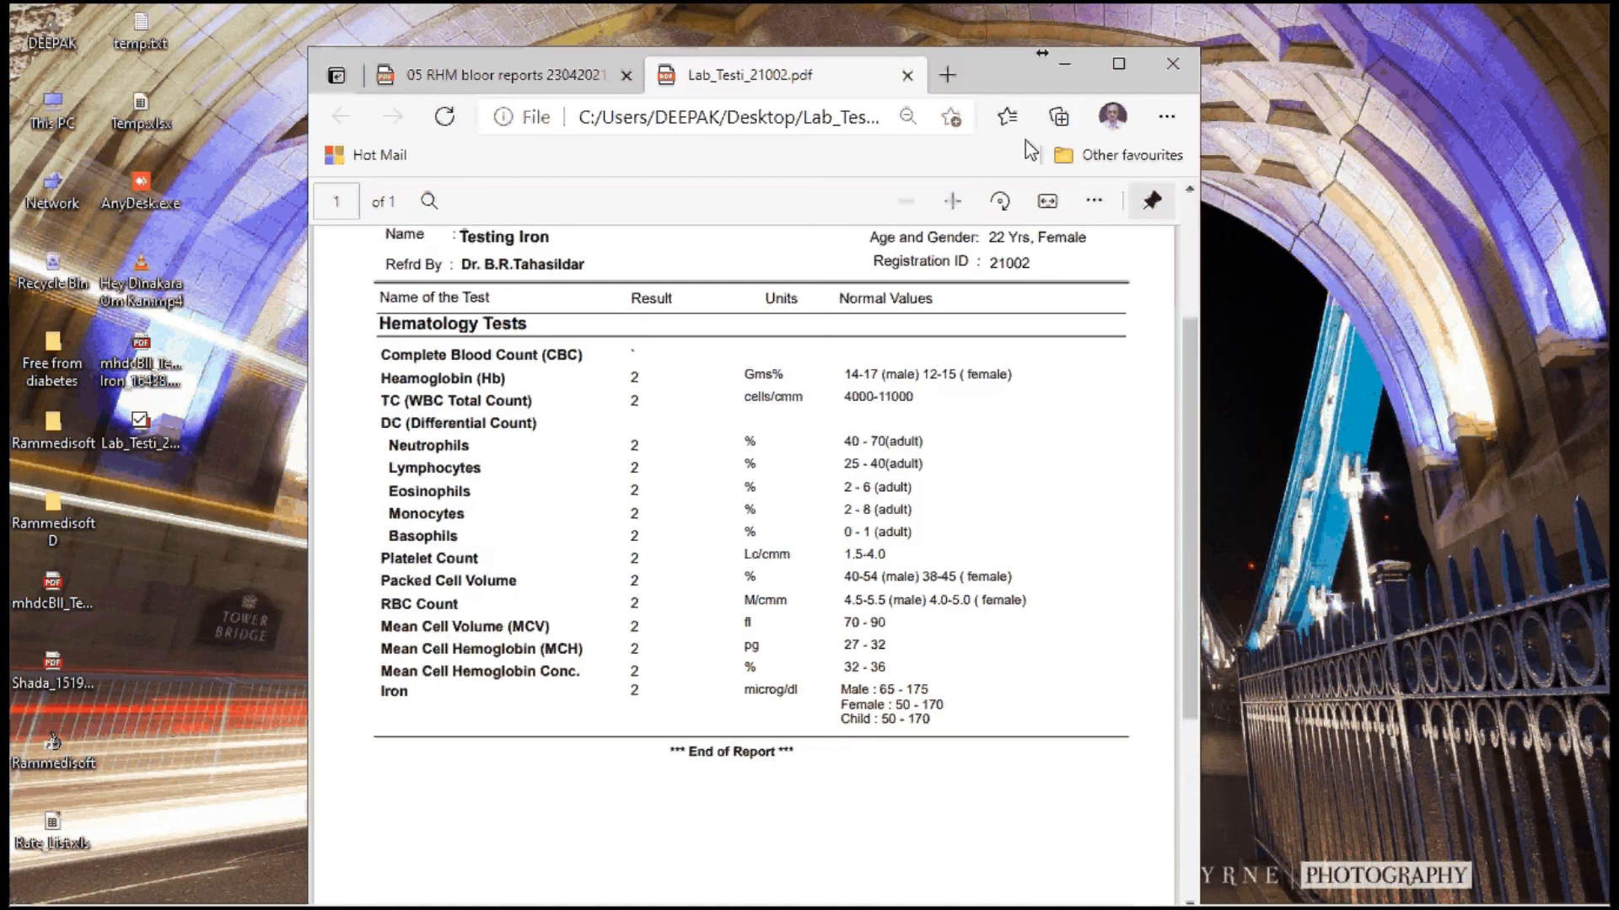
left_click(1066, 65)
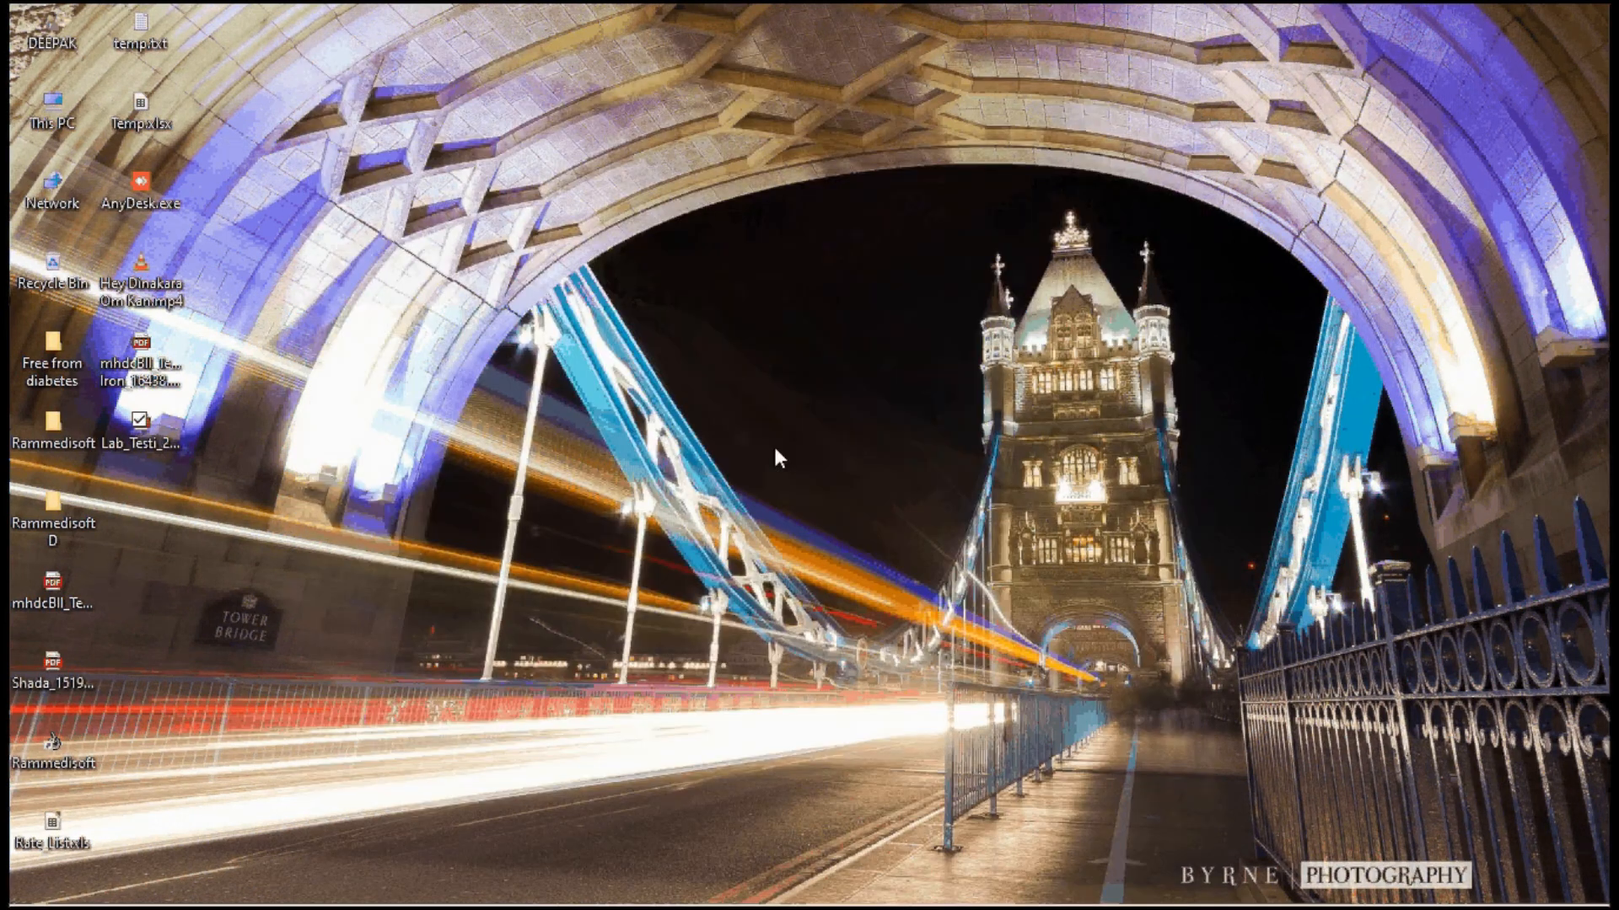